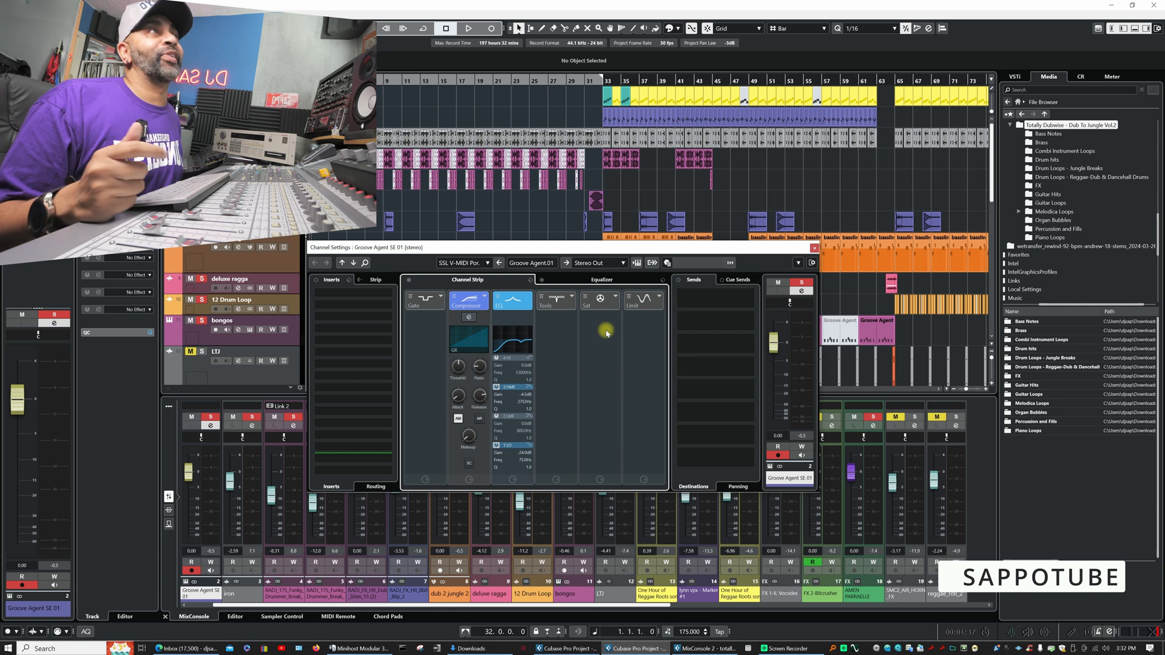
- Close the Groove Agent SE 01 channel settings and open the sample pack's Bass Notes folder
{"action": "left_click", "coordinate": [814, 248]}
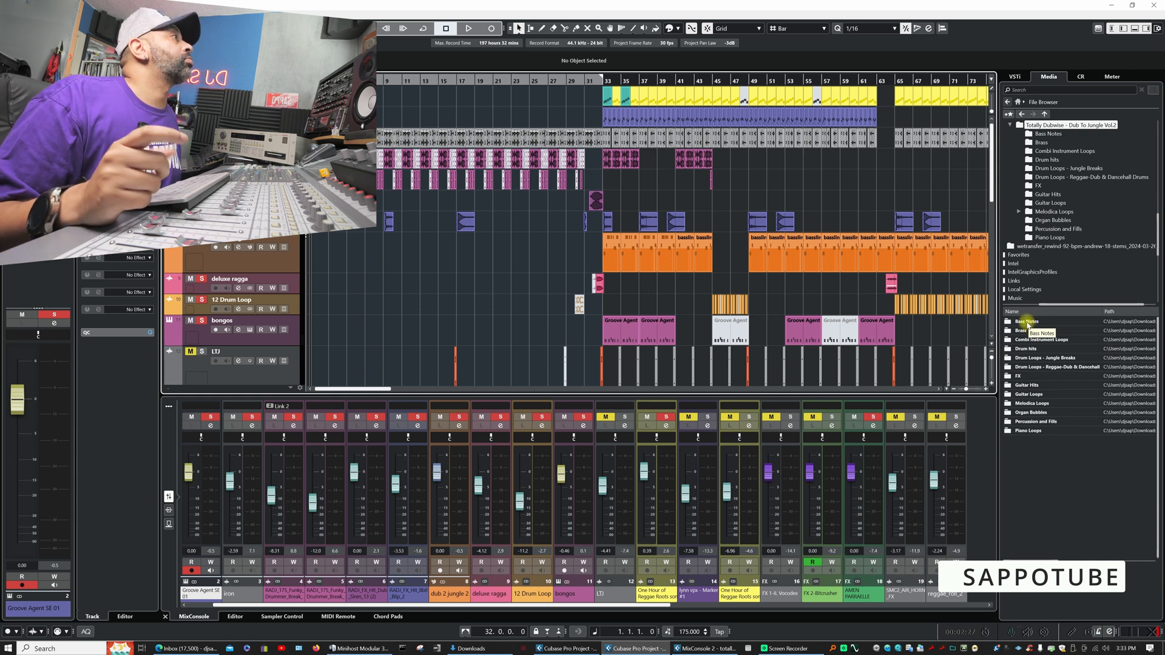
{"action": "left_click", "coordinate": [1027, 323]}
{"action": "double_click", "coordinate": [1026, 323]}
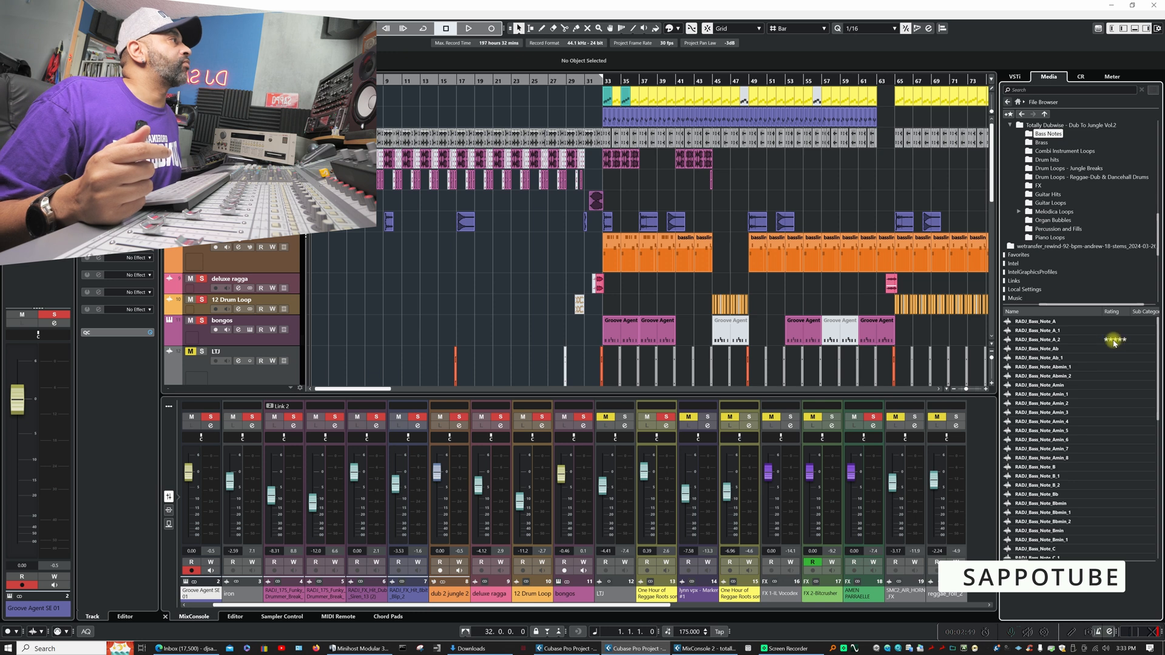
- Audition the bass note samples in A, Ab and Abmin, from RADJ_Bass_Note_A to RADJ_Bass_Note_Abmin_2
{"action": "left_click", "coordinate": [1044, 323]}
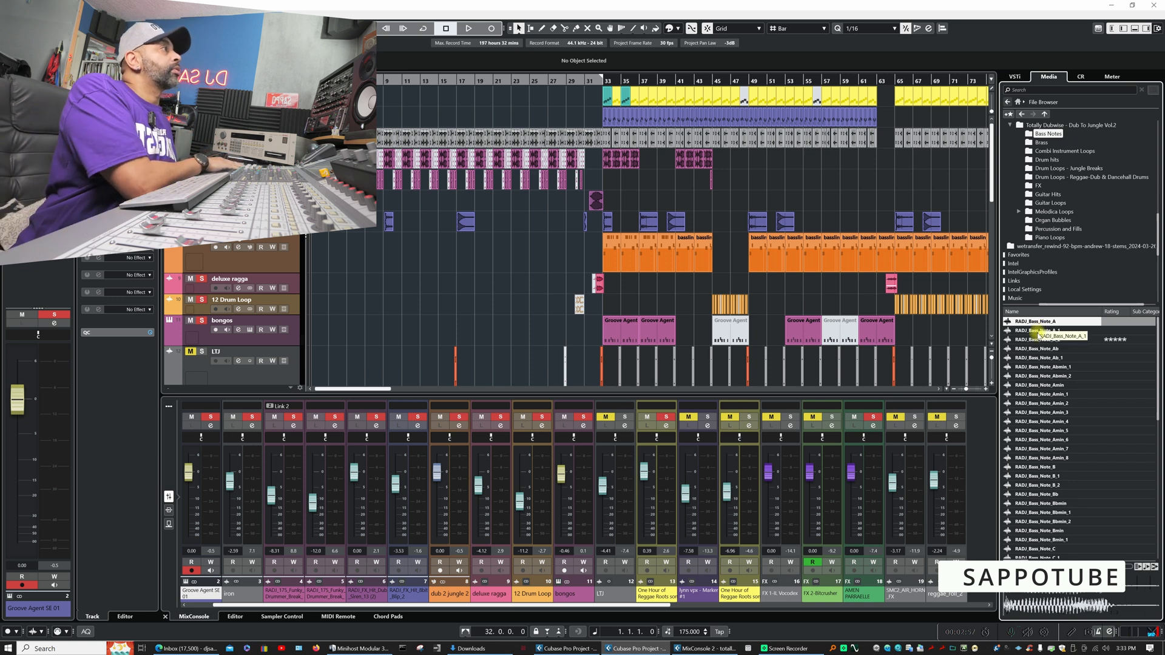
{"action": "left_click", "coordinate": [1039, 331]}
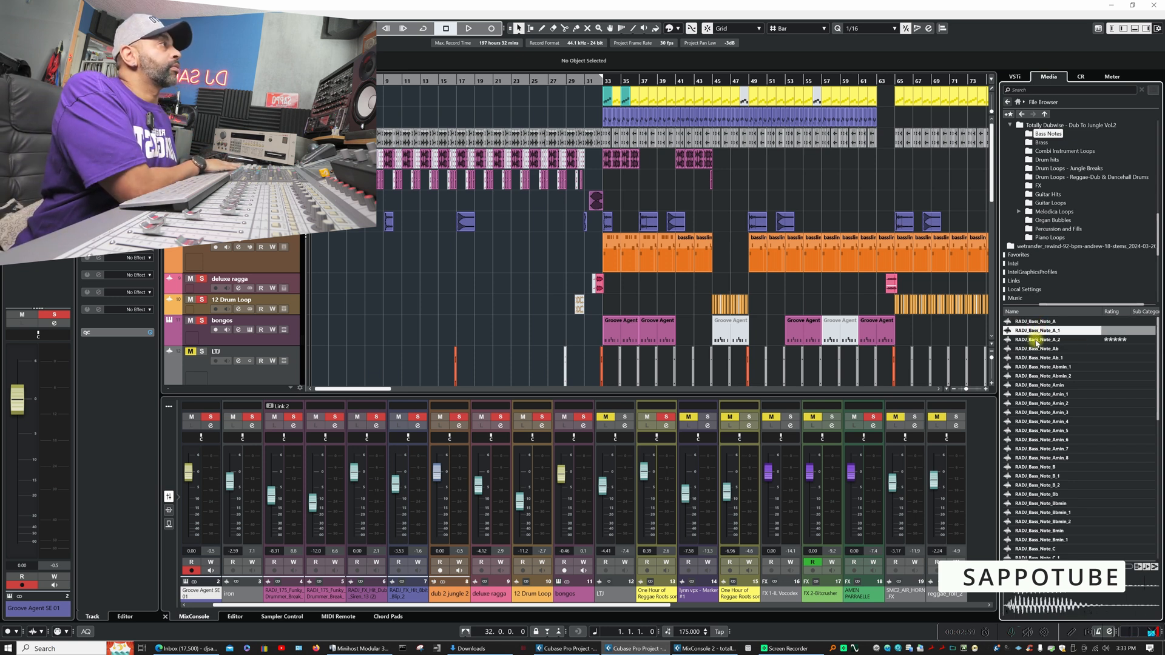
{"action": "left_click", "coordinate": [1038, 340]}
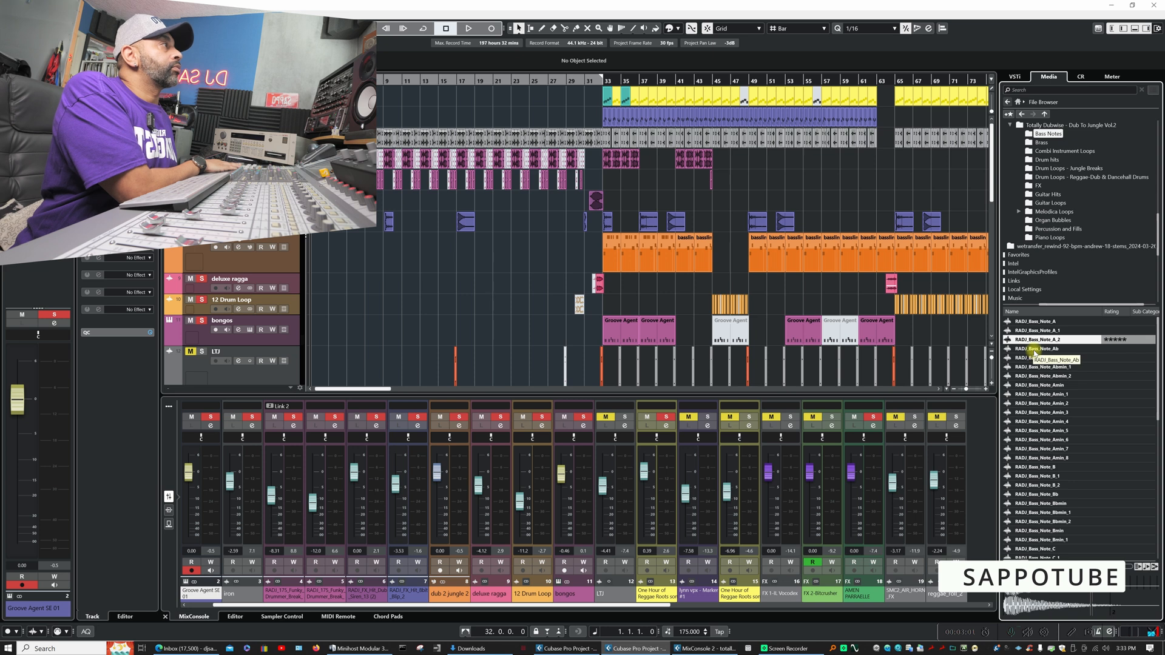
{"action": "left_click", "coordinate": [1033, 351]}
{"action": "left_click", "coordinate": [1035, 358]}
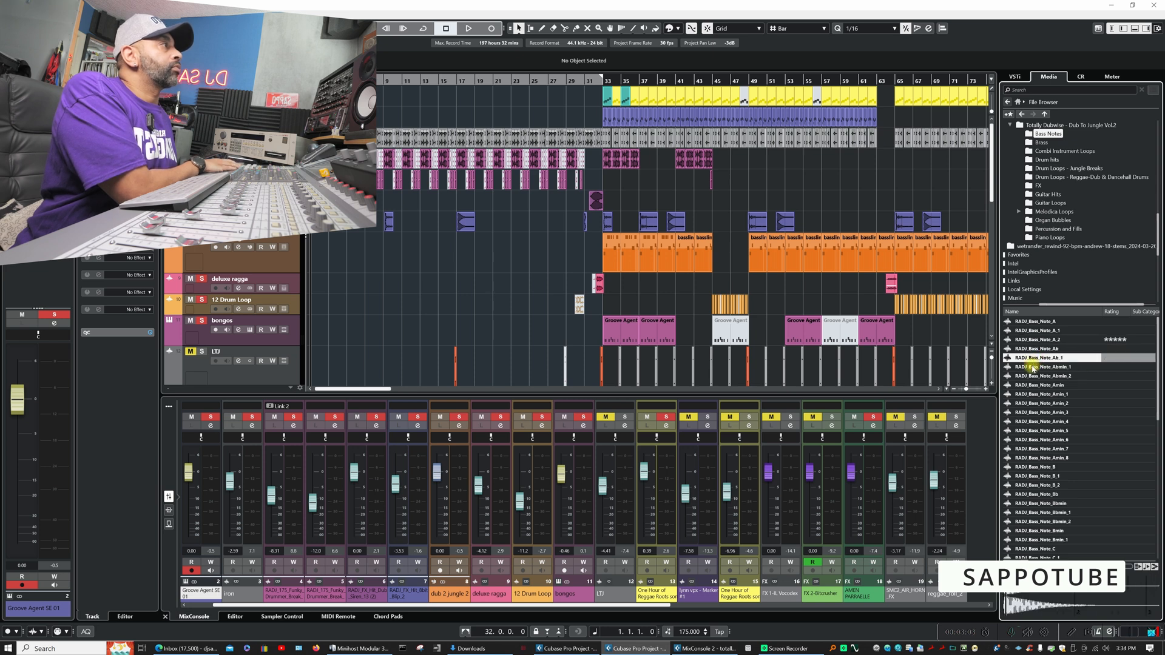
{"action": "left_click", "coordinate": [1035, 368]}
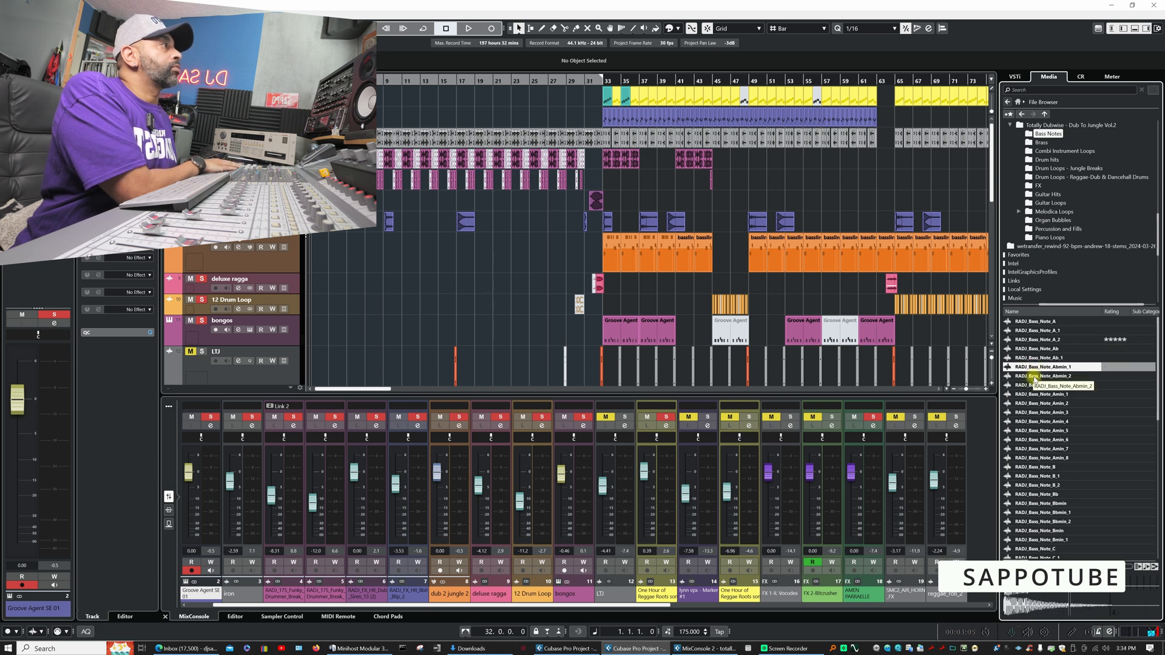
{"action": "left_click", "coordinate": [1034, 377]}
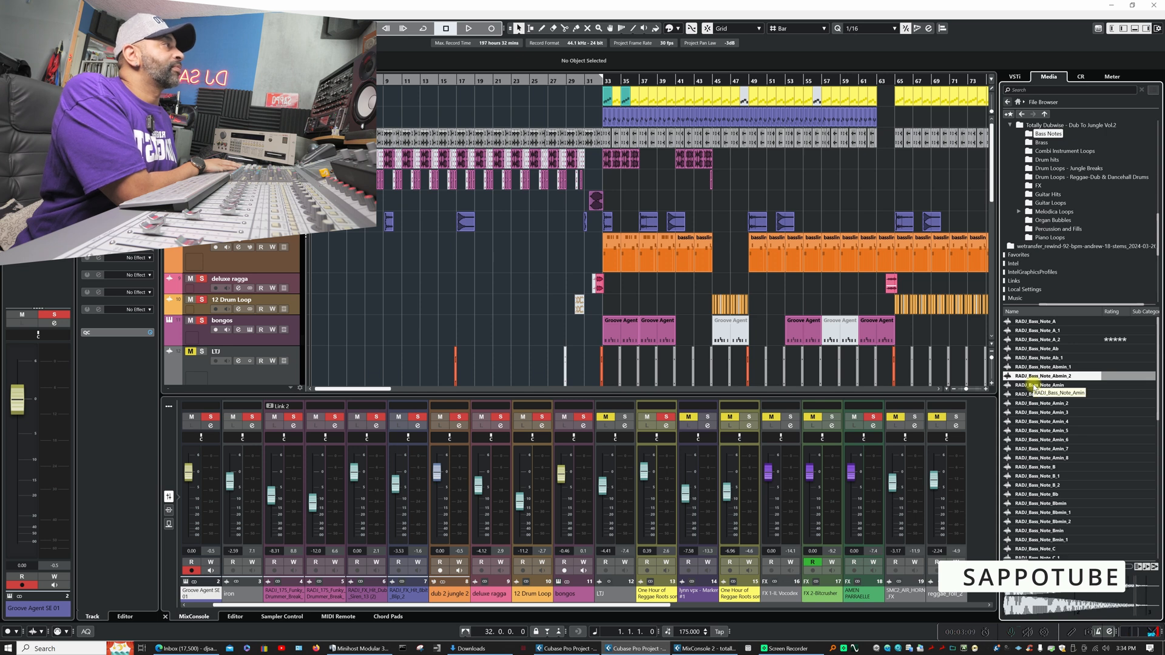
- Audition the Amin bass notes and rate RADJ_Bass_Note_Amin_8 five stars
{"action": "left_click", "coordinate": [1034, 385]}
{"action": "left_click", "coordinate": [1033, 394]}
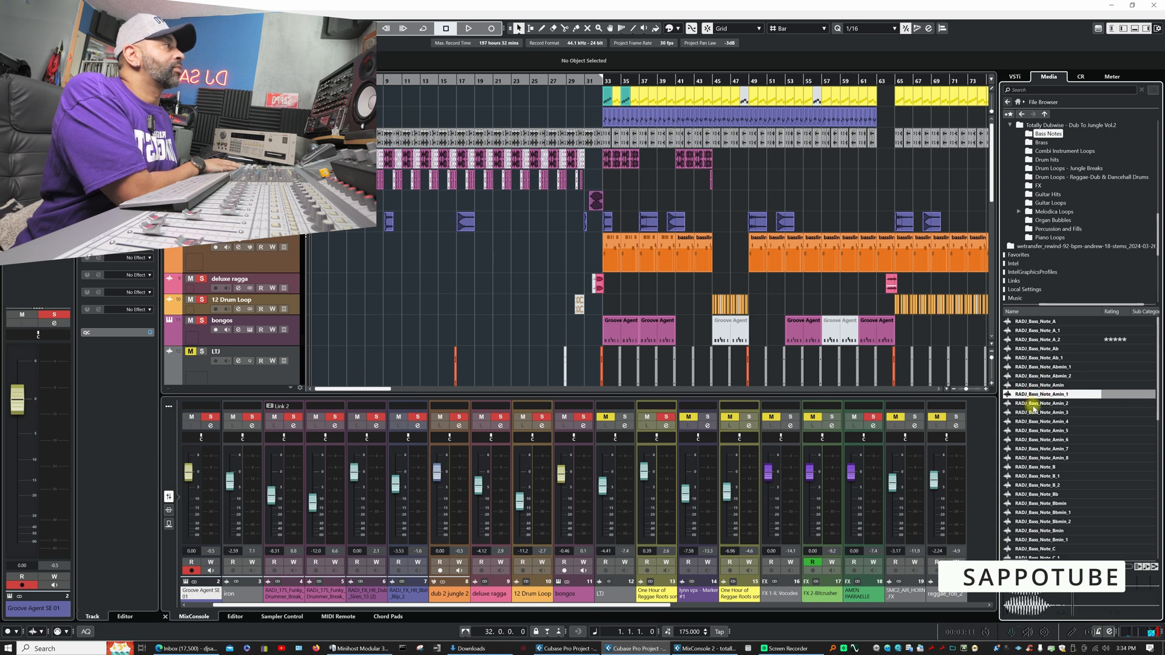
{"action": "left_click", "coordinate": [1032, 403]}
{"action": "left_click", "coordinate": [1033, 413]}
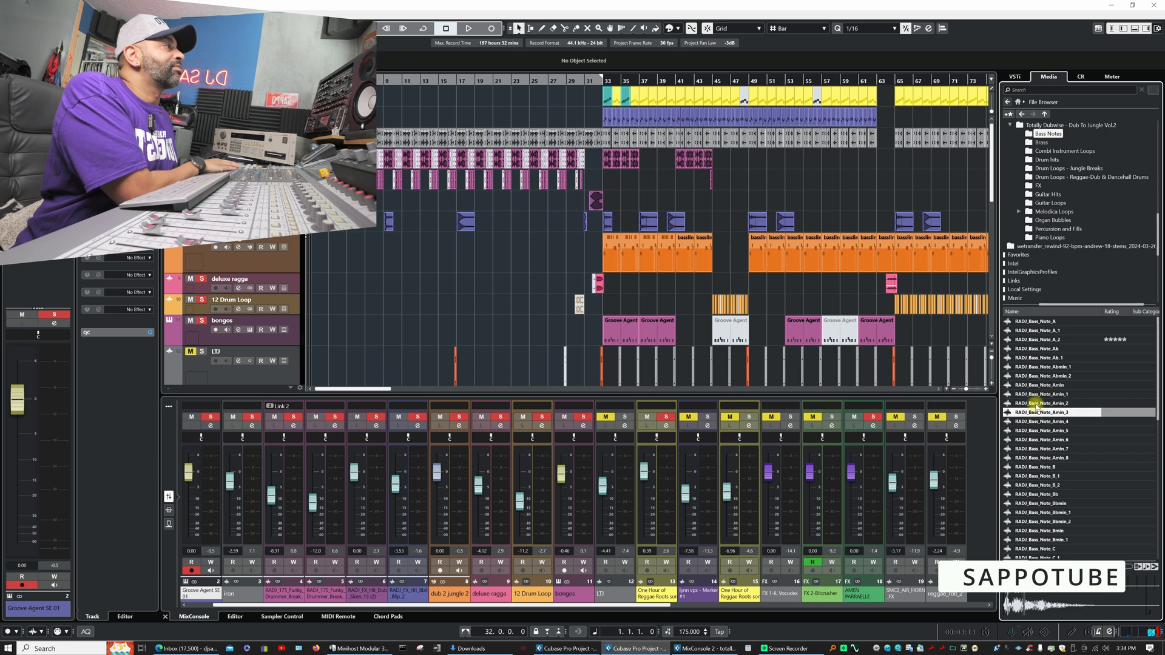
{"action": "left_click", "coordinate": [1034, 403]}
{"action": "left_click", "coordinate": [1036, 422]}
{"action": "left_click", "coordinate": [1036, 441]}
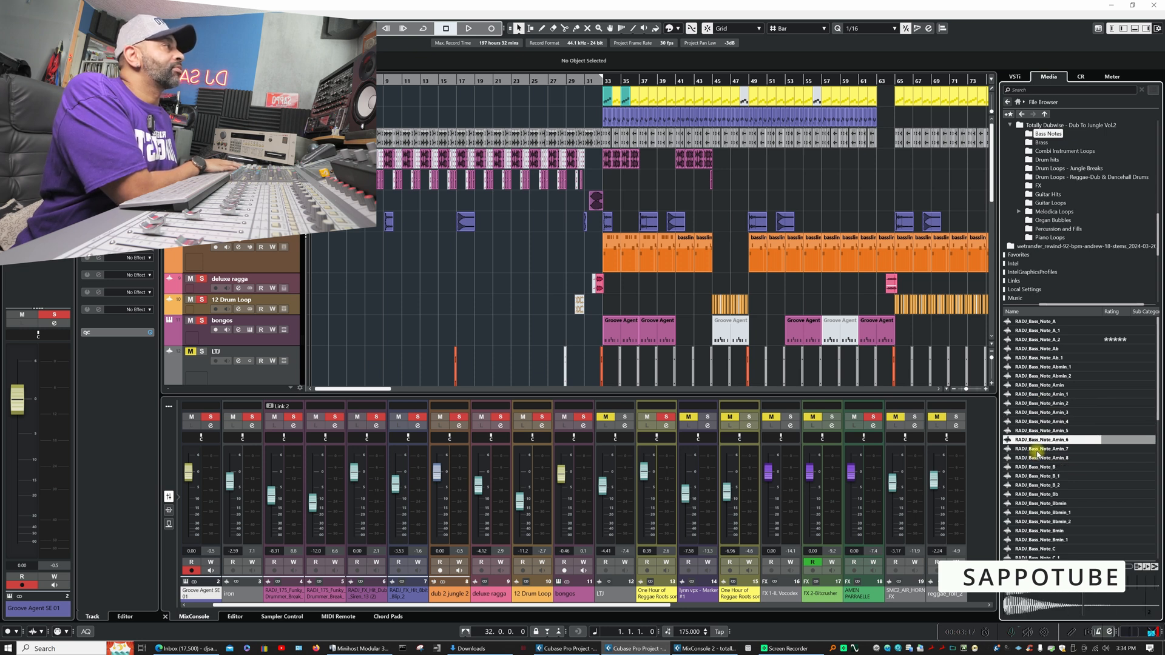
{"action": "left_click", "coordinate": [1038, 457]}
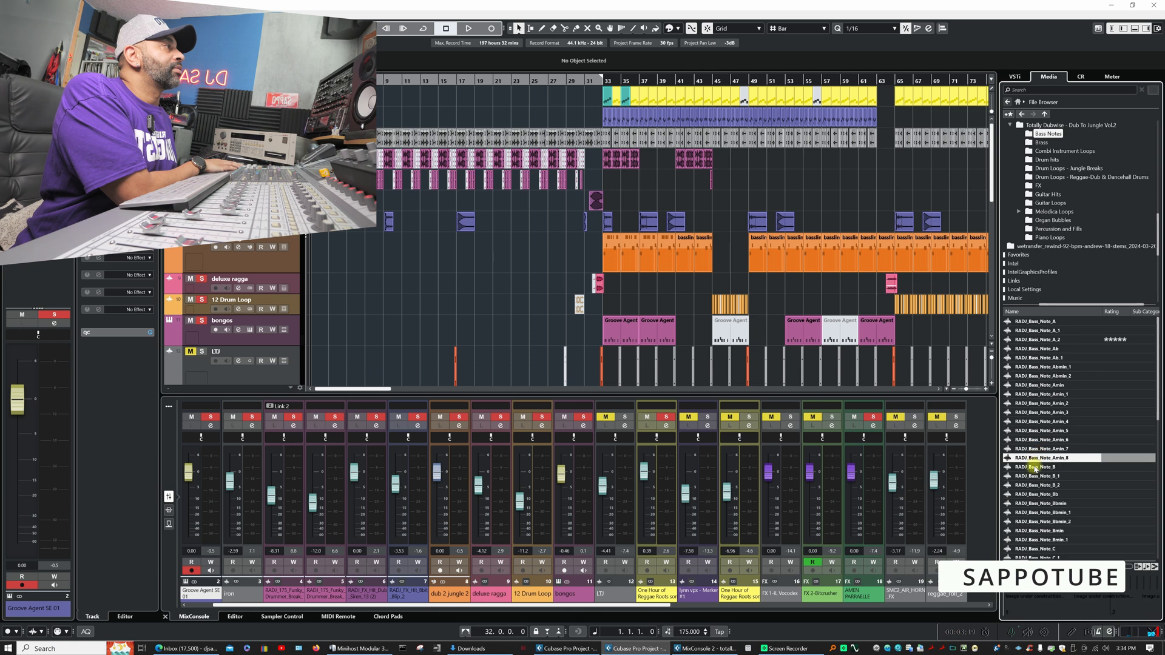
{"action": "left_click", "coordinate": [1125, 458]}
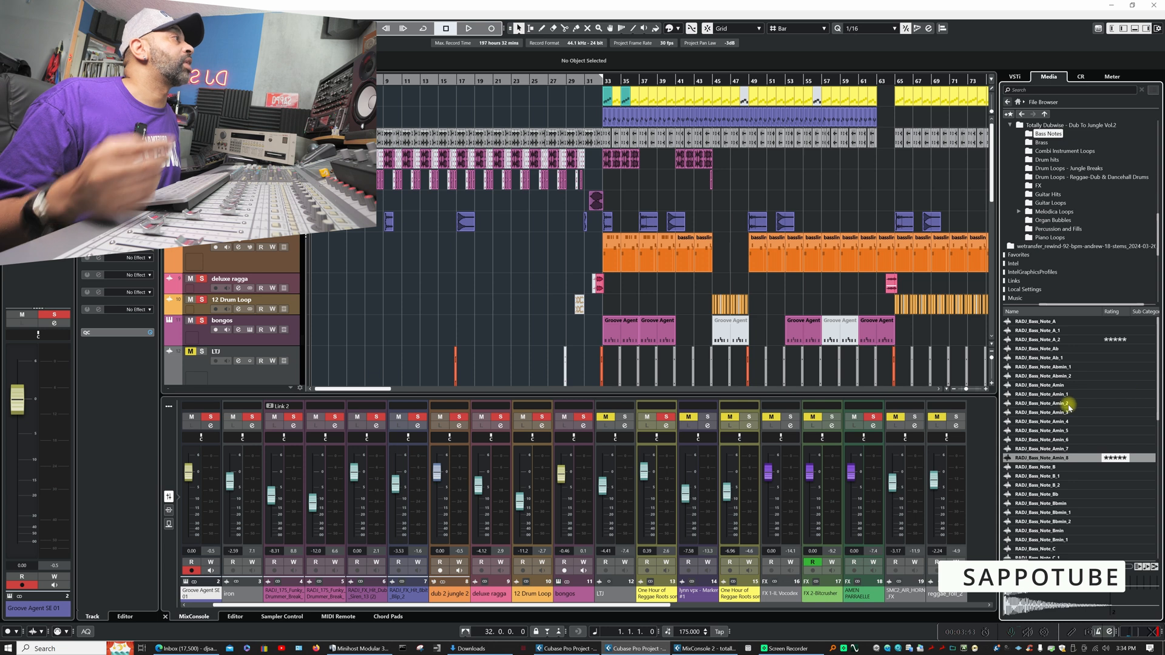
- Audition the bass notes Cmin_4, Cmin_7, Dbmin and Dmin
{"action": "scroll", "coordinate": [1069, 426], "scroll_direction": "down", "scroll_amount": 7}
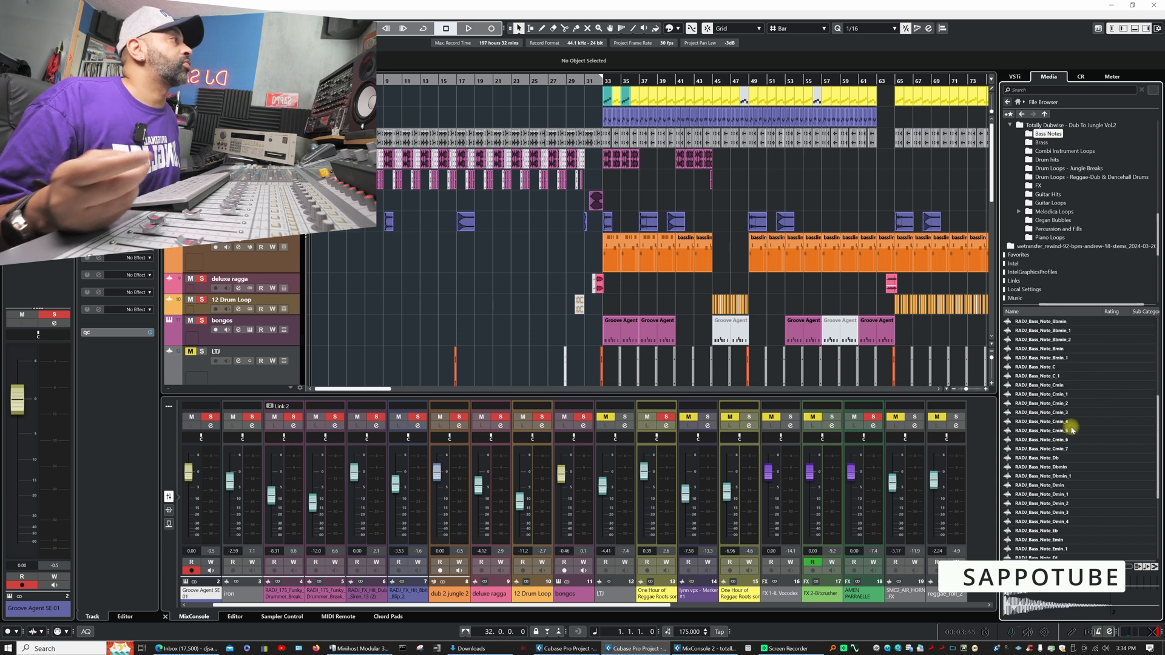
{"action": "left_click", "coordinate": [1037, 421]}
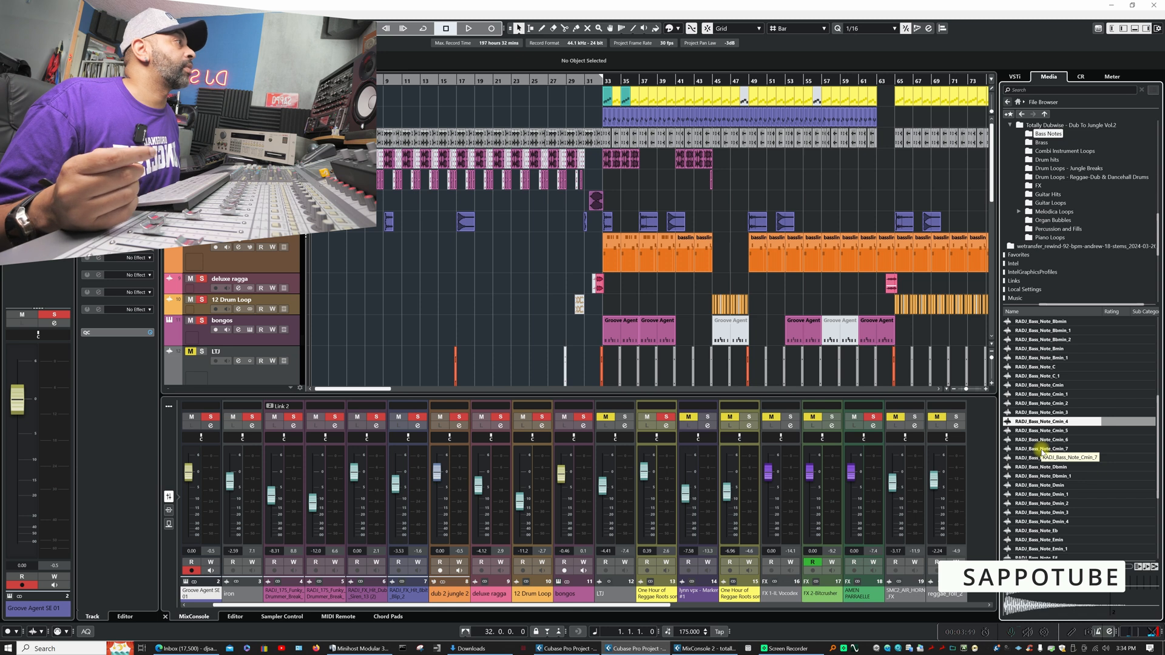
{"action": "left_click", "coordinate": [1041, 449]}
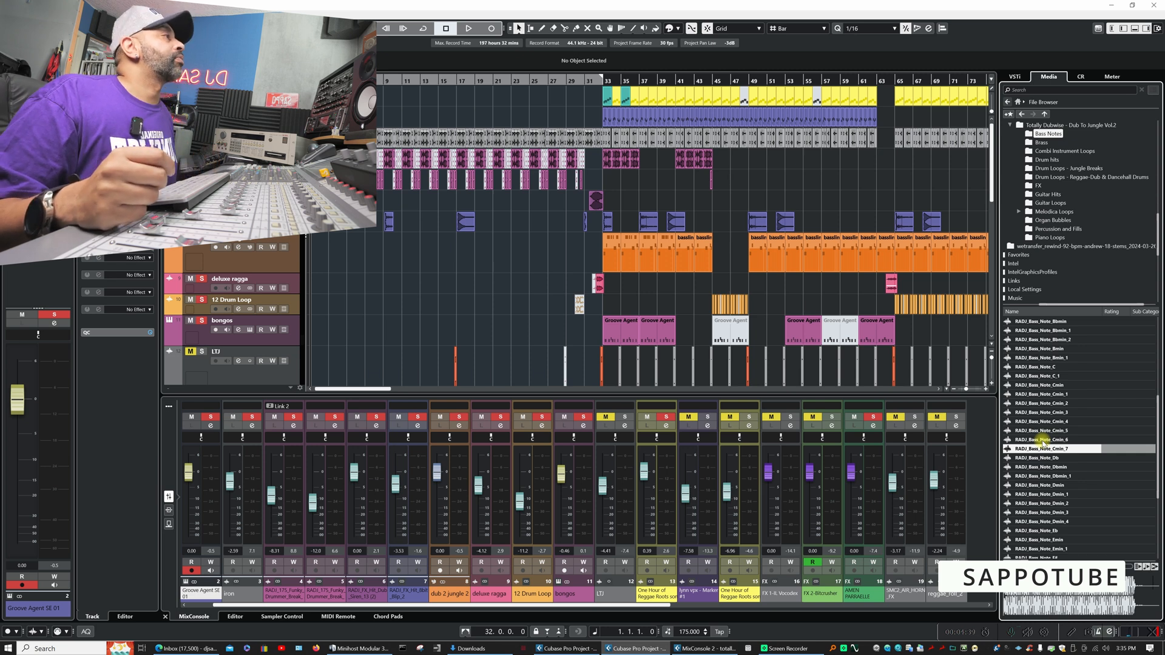
{"action": "left_click", "coordinate": [1044, 466]}
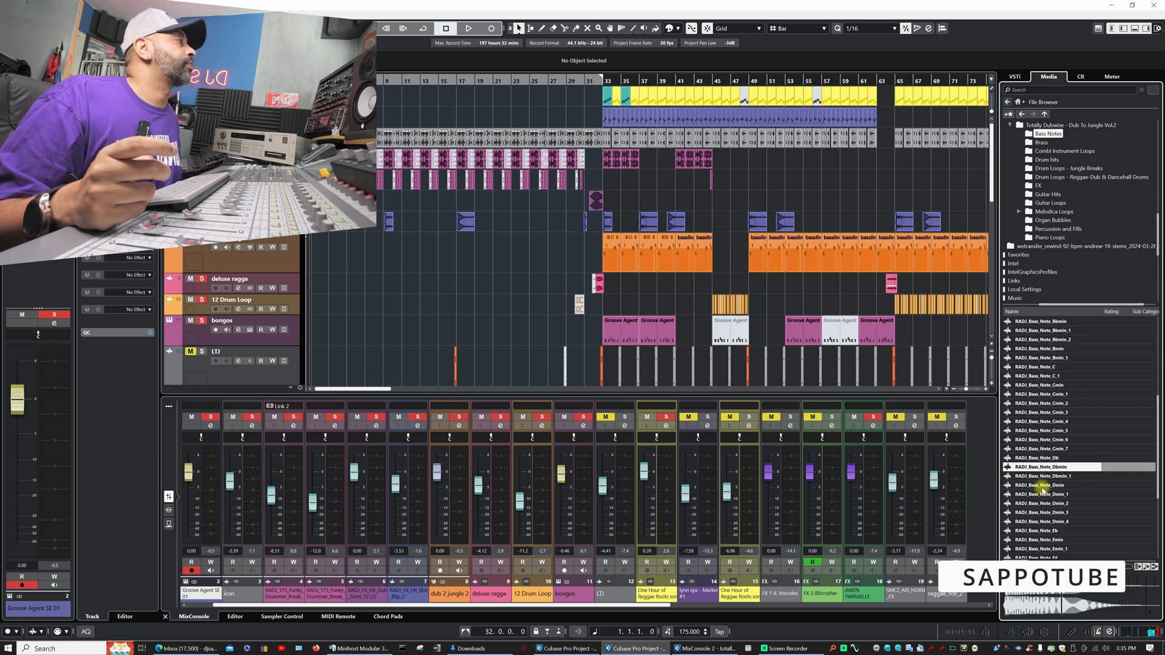
{"action": "left_click", "coordinate": [1041, 485]}
- Audition two F#min bass notes, rating RADJ_Bass_Note_F#min five stars and RADJ_Bass_Note_F#min_2 four stars
{"action": "scroll", "coordinate": [1041, 485], "scroll_direction": "down", "scroll_amount": 2}
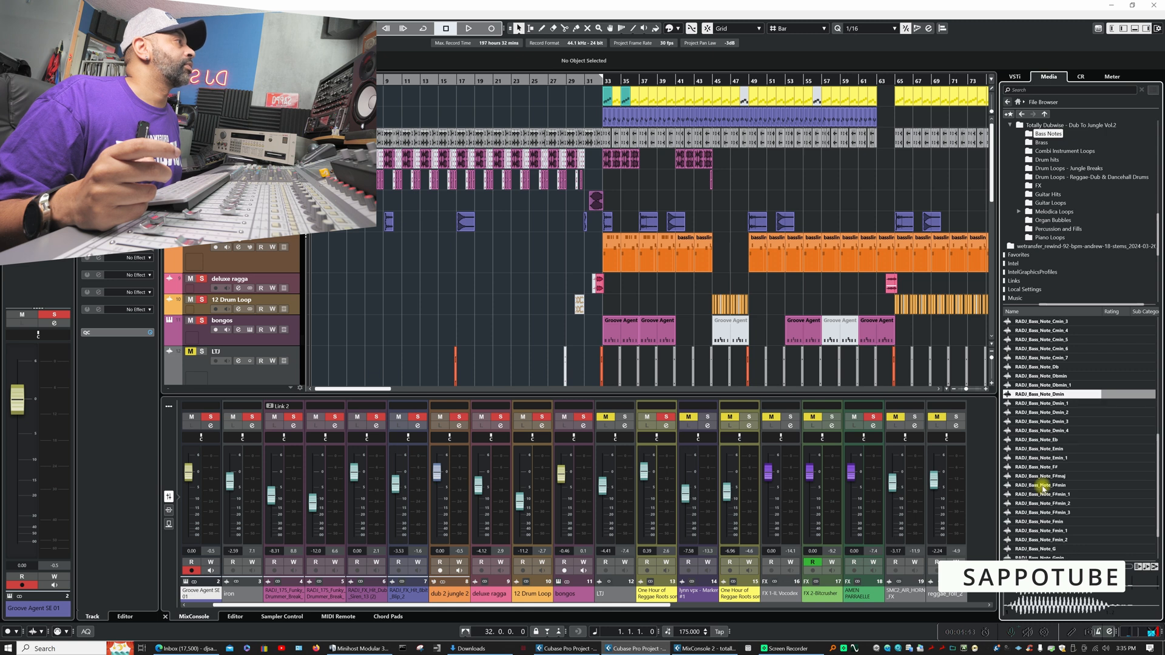
{"action": "left_click", "coordinate": [1041, 485]}
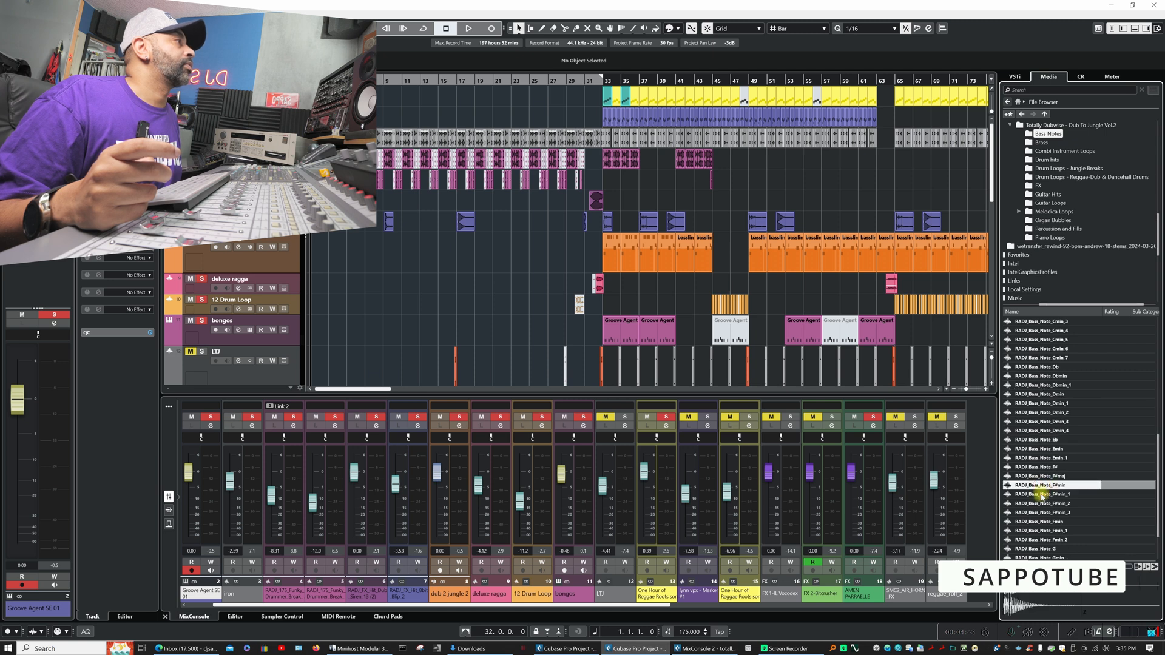
{"action": "left_click", "coordinate": [1123, 486]}
{"action": "left_click", "coordinate": [1050, 503]}
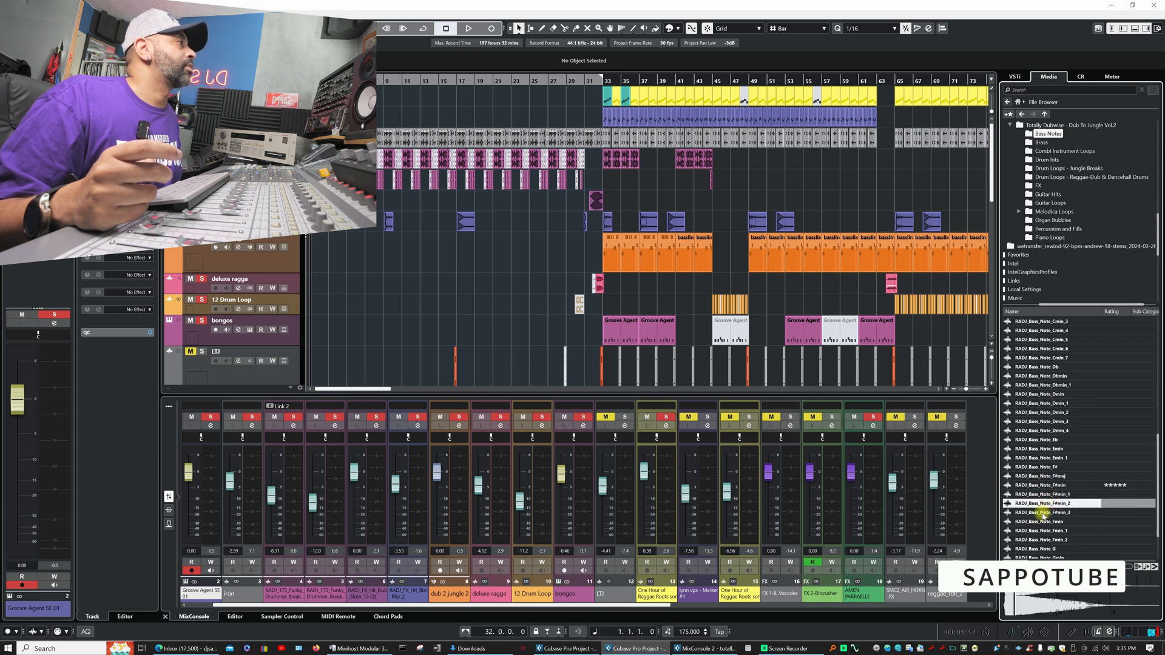
{"action": "left_click", "coordinate": [1121, 503]}
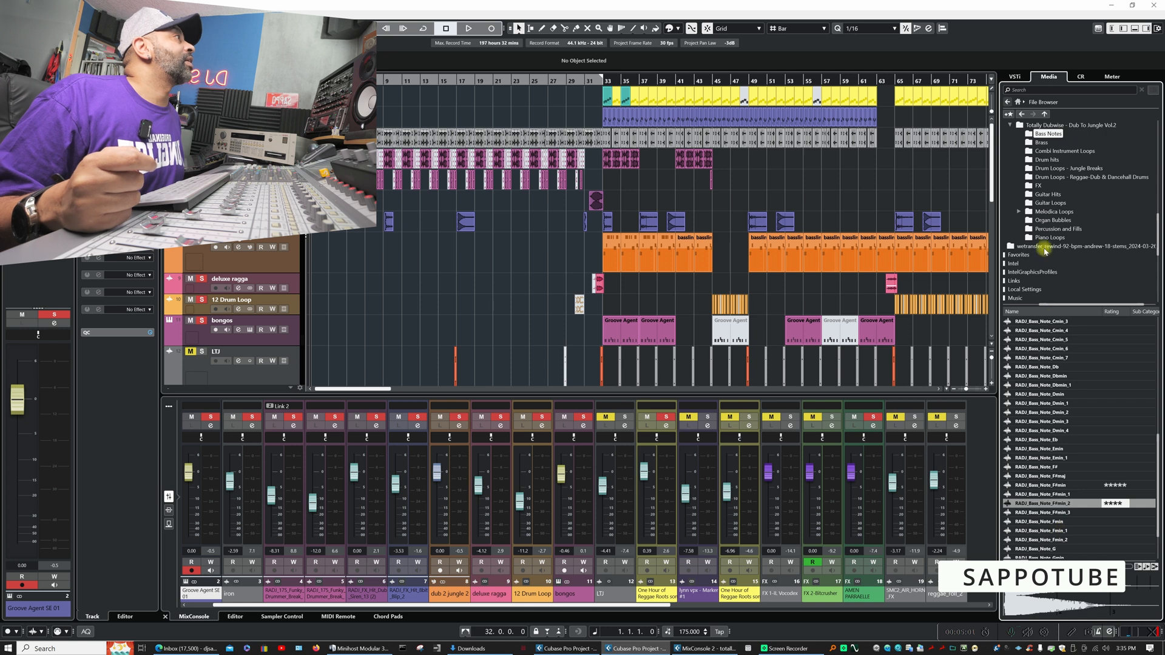
- Open the Brass folder and audition a selection of the RADJ_174 brass hits and skanks, from A_Brass_Skank to Gmin_Brass_Hit
{"action": "left_click", "coordinate": [1041, 143]}
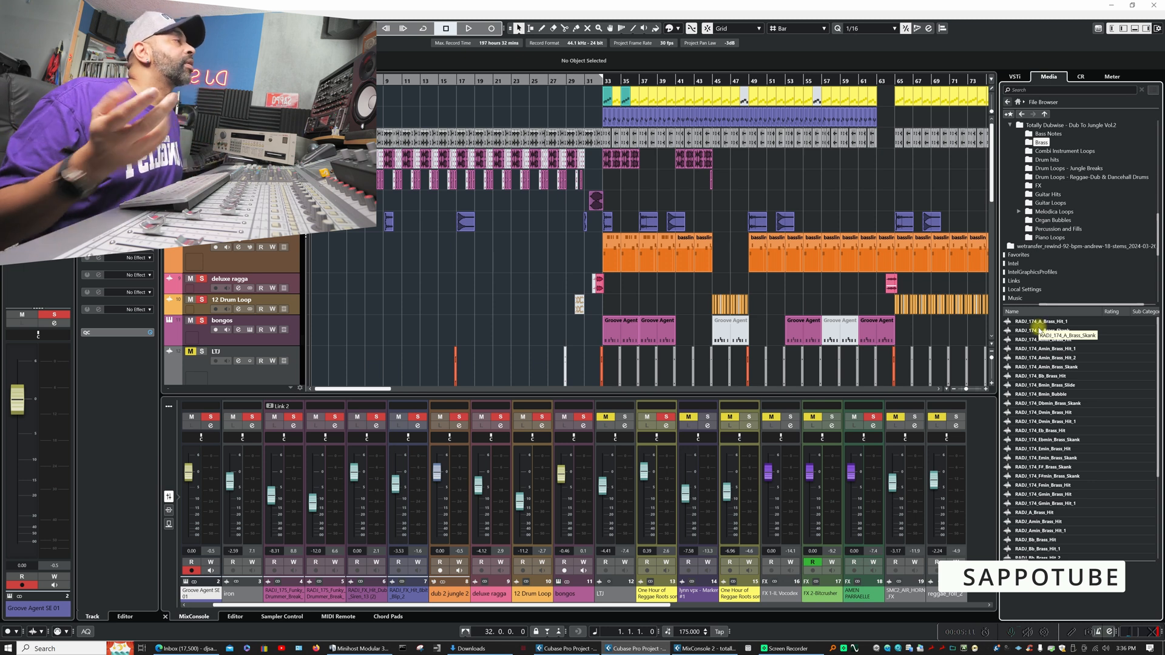
{"action": "left_click", "coordinate": [1041, 330]}
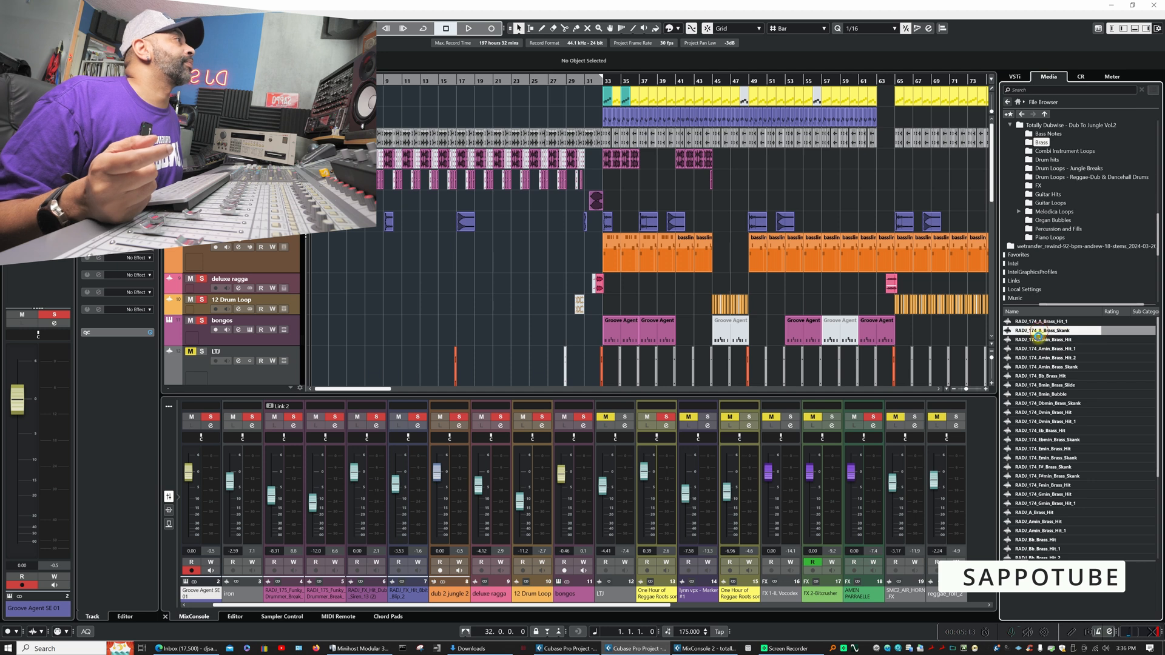
{"action": "left_click", "coordinate": [1043, 350]}
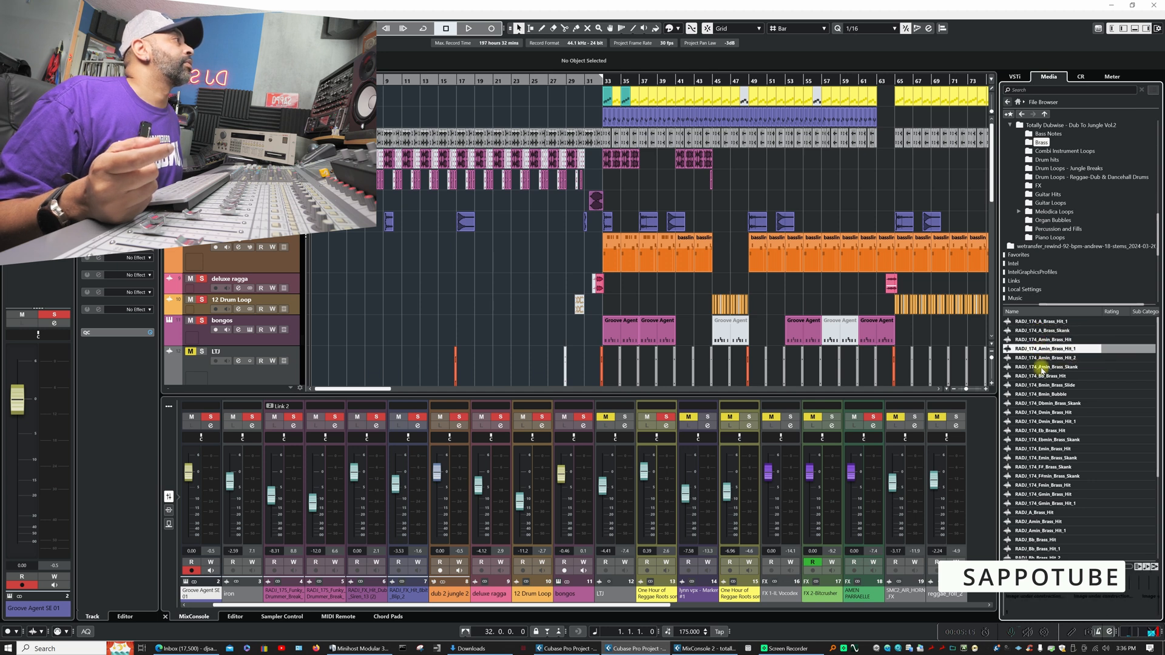
{"action": "left_click", "coordinate": [1043, 376]}
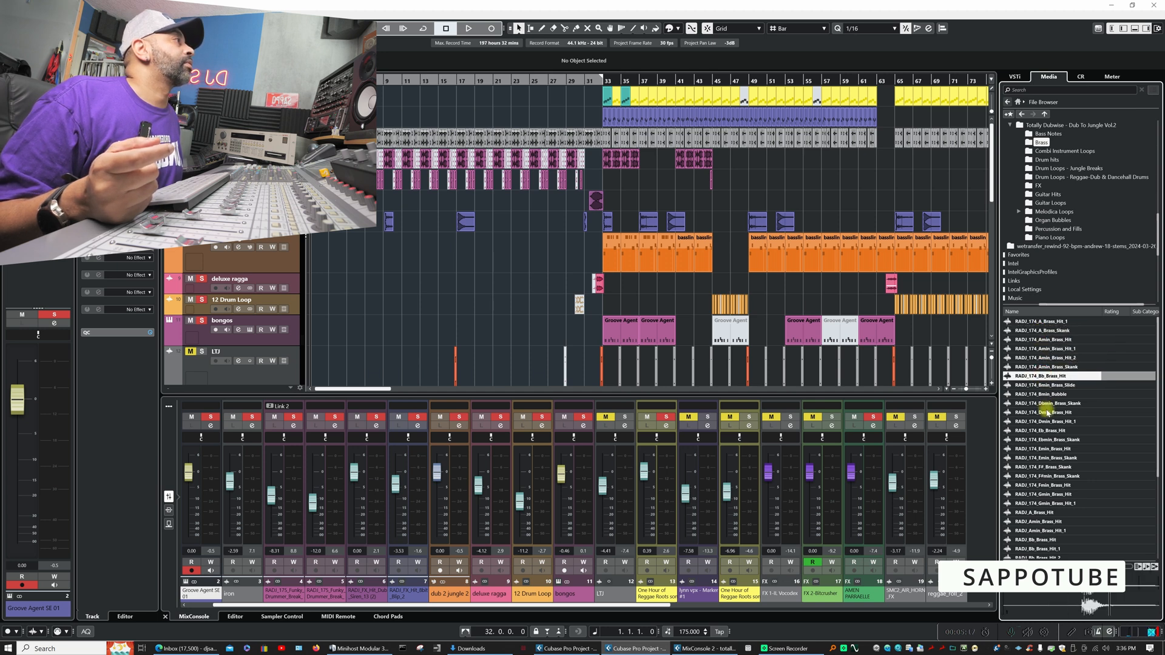
{"action": "left_click", "coordinate": [1045, 413]}
{"action": "left_click", "coordinate": [1048, 440]}
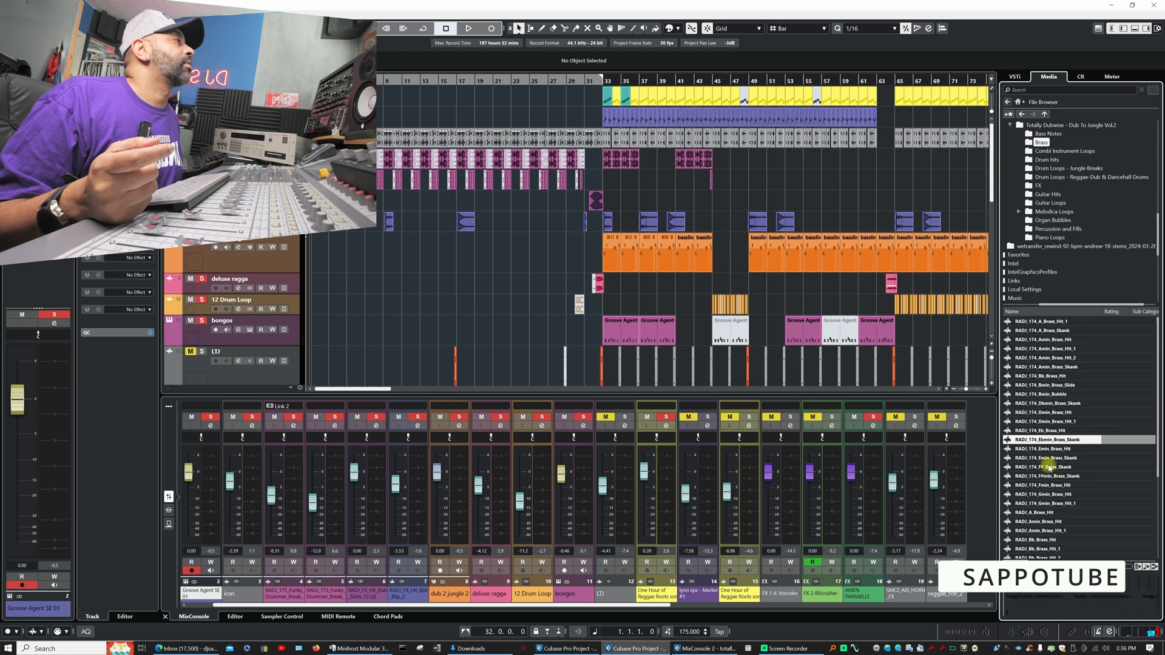
{"action": "left_click", "coordinate": [1047, 470]}
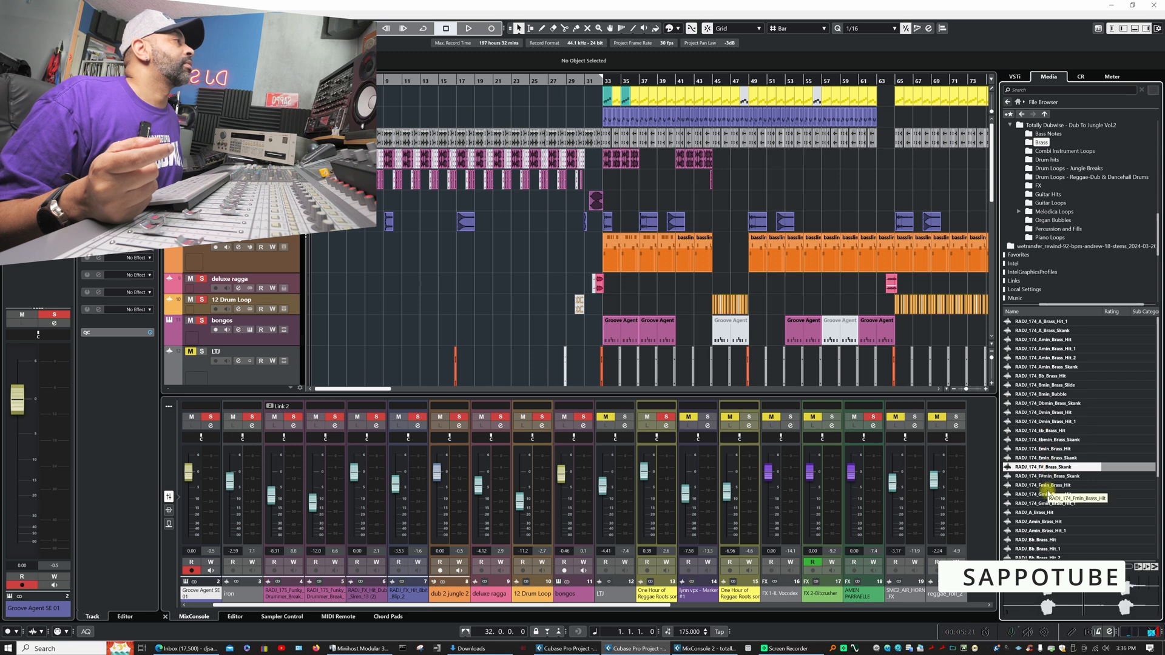
{"action": "left_click", "coordinate": [1047, 494]}
- Audition RADJ_Bb_Brass_Hit and rate it five stars
{"action": "scroll", "coordinate": [1048, 483], "scroll_direction": "down", "scroll_amount": 4}
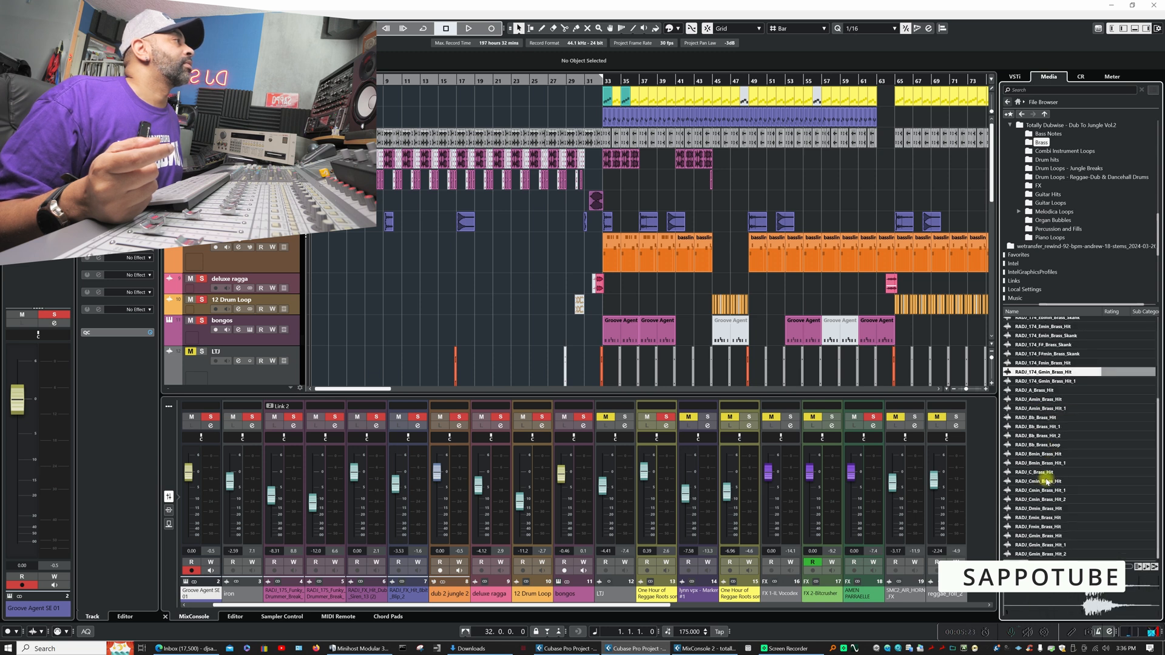
{"action": "left_click", "coordinate": [1037, 418]}
{"action": "left_click_drag", "start_coordinate": [1099, 417], "coordinate": [1127, 417]}
- Audition more brass hits from RADJ_Bmin_Brass_Hit_1 through the Cmin, Dmin, Emin, Fmin and Gmin samples
{"action": "left_click", "coordinate": [1028, 463]}
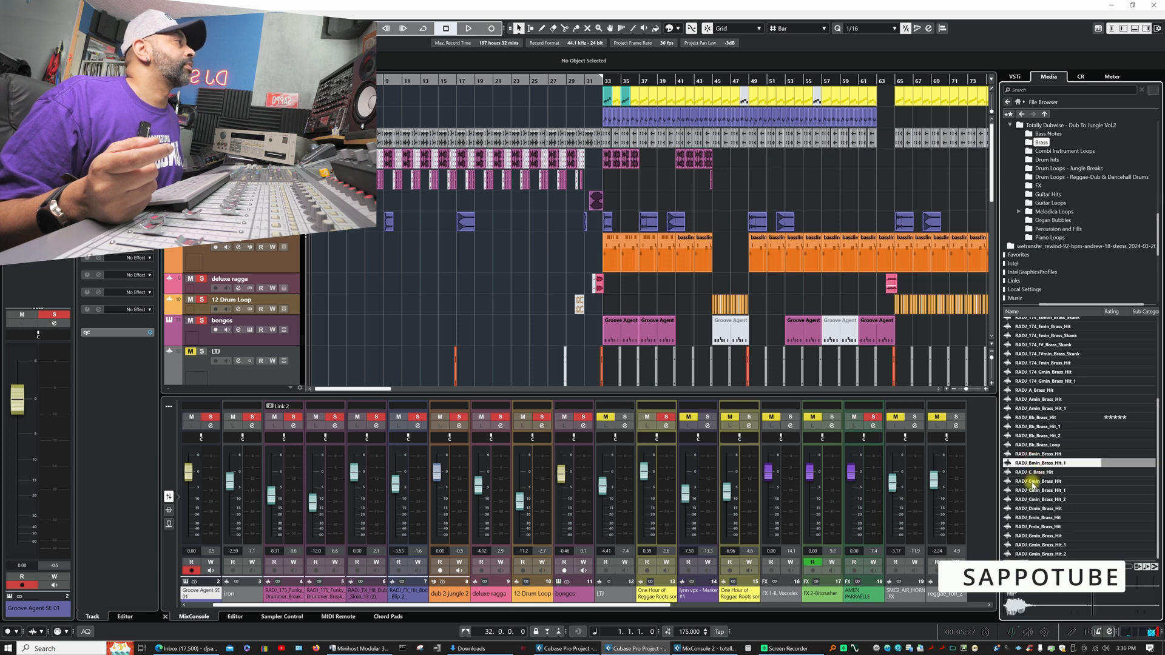
{"action": "left_click", "coordinate": [1030, 481]}
{"action": "left_click", "coordinate": [1032, 500]}
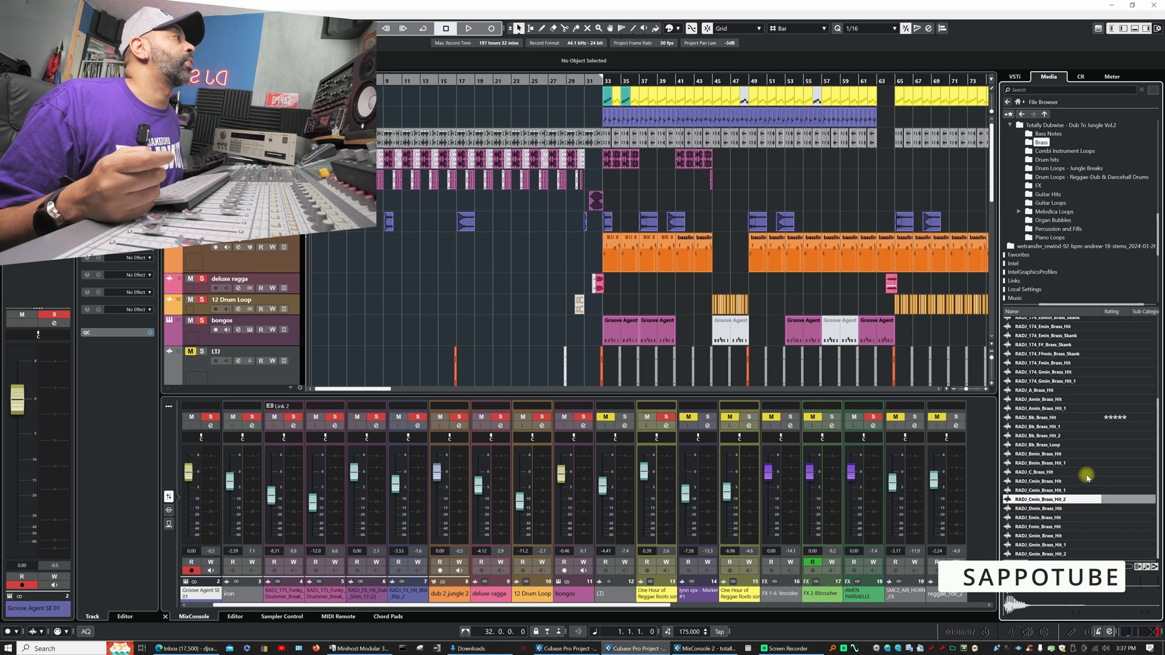
{"action": "left_click", "coordinate": [1037, 509]}
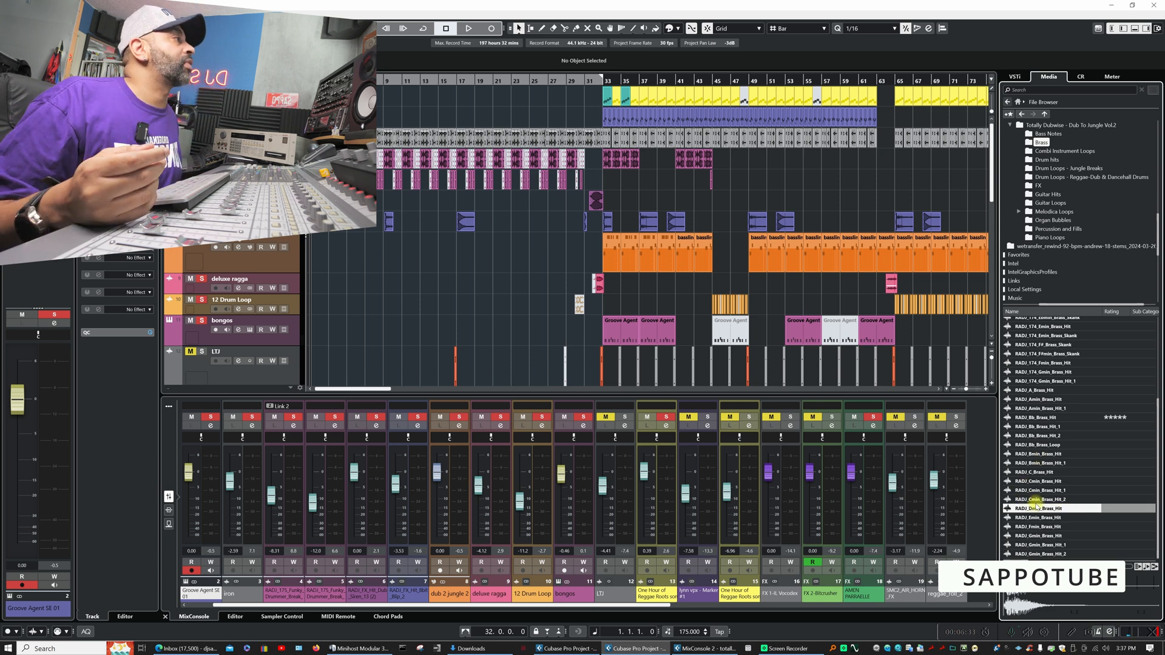
{"action": "left_click", "coordinate": [1037, 518]}
{"action": "left_click", "coordinate": [1039, 526]}
{"action": "left_click", "coordinate": [1043, 544]}
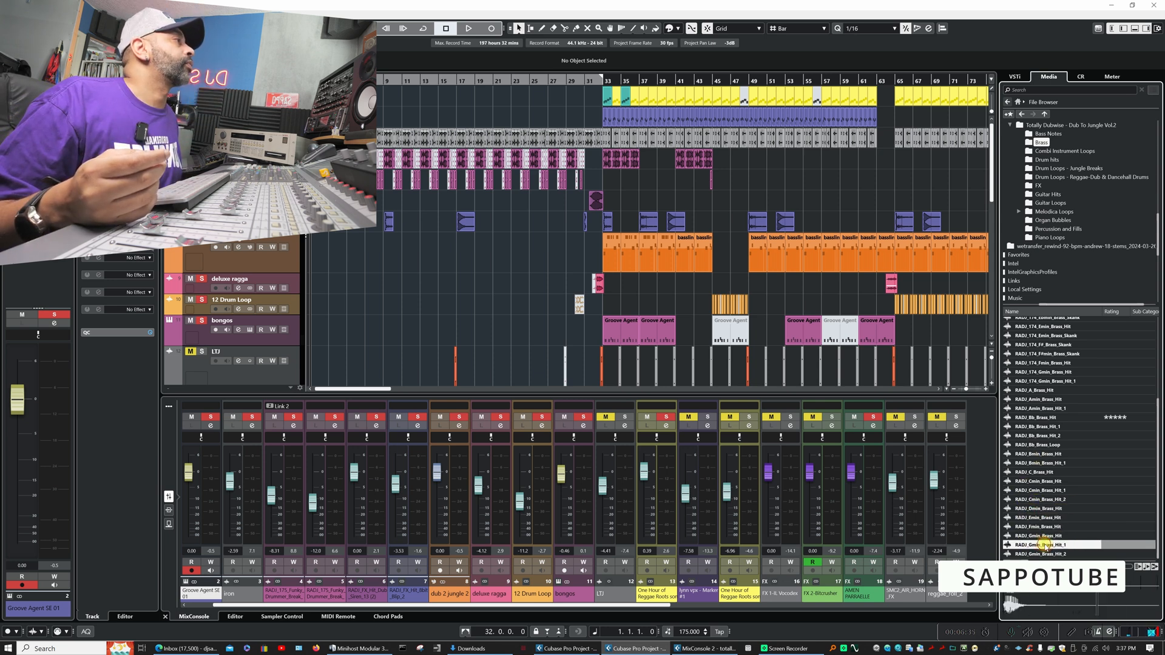
- Open the Combi Instrument Loops folder and audition a selection of RADJ_174 guitar, organ and piano loops from Abmin through G#min
{"action": "left_click", "coordinate": [1054, 152]}
{"action": "left_click", "coordinate": [1040, 358]}
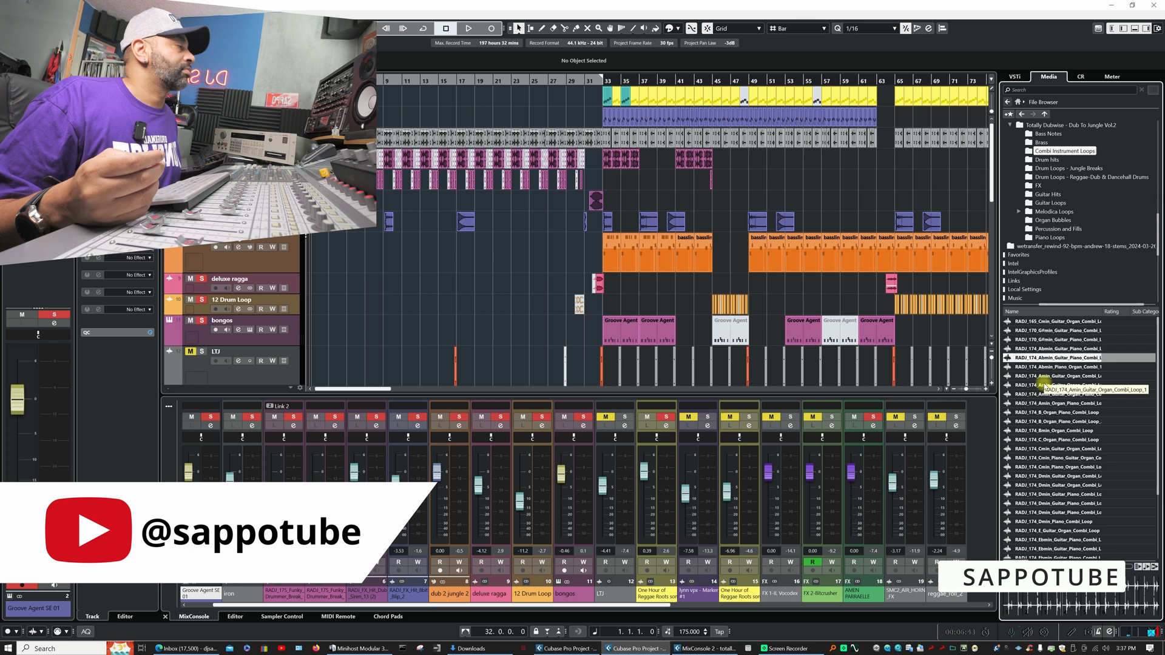
{"action": "left_click", "coordinate": [1045, 385]}
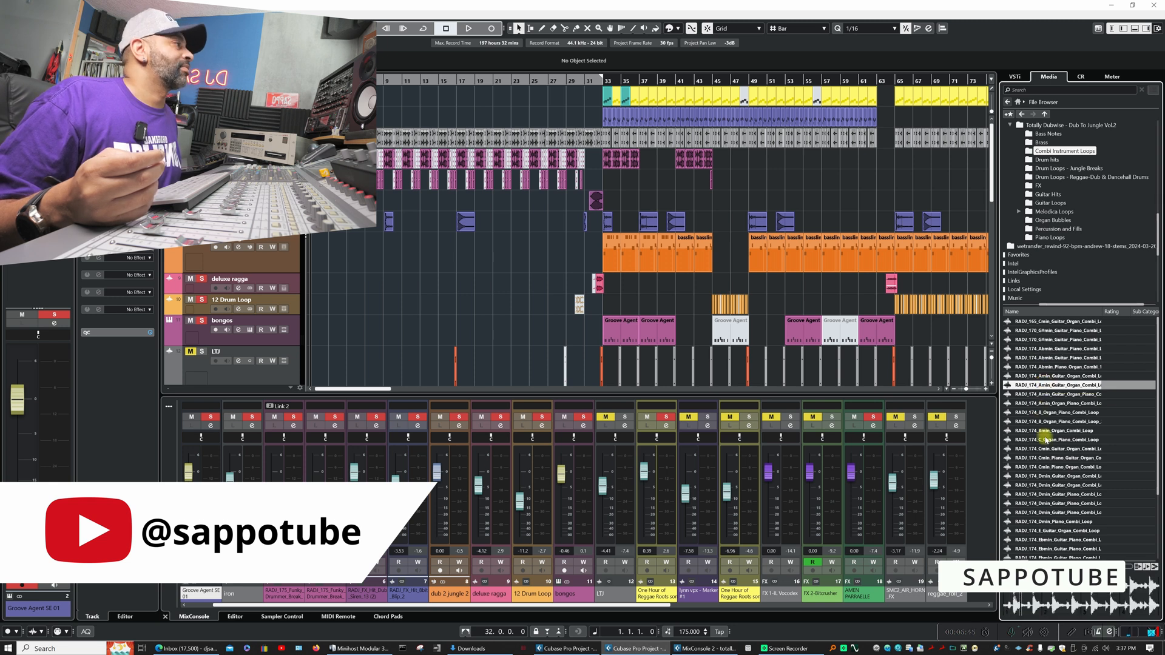
{"action": "left_click", "coordinate": [1042, 403]}
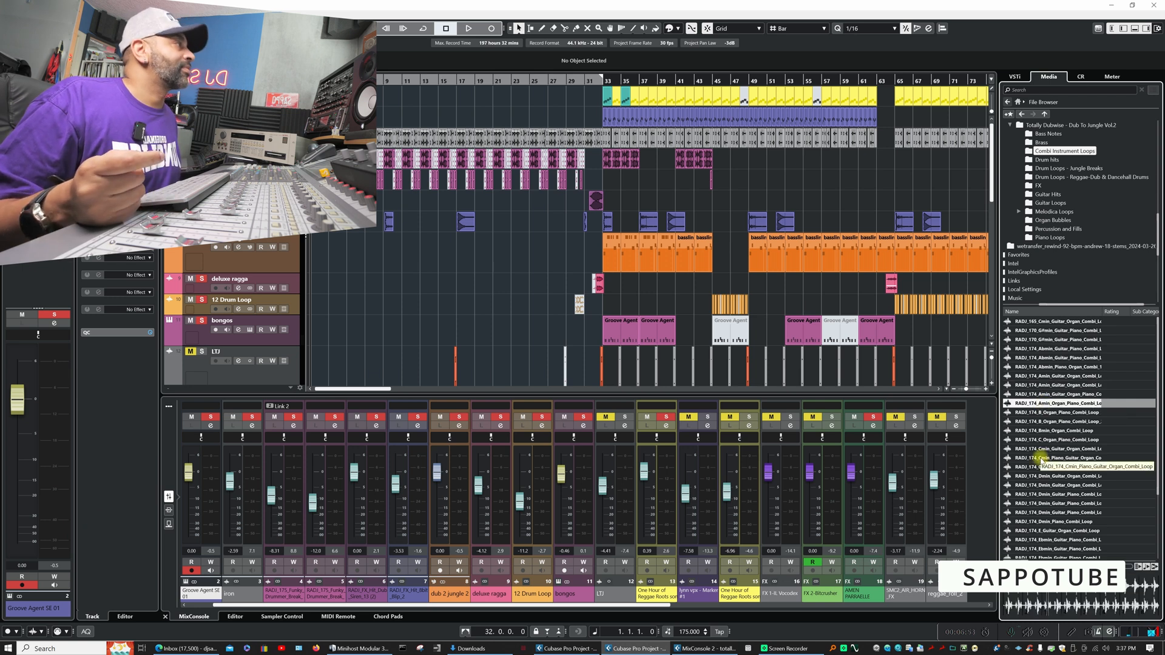
{"action": "left_click", "coordinate": [1042, 459]}
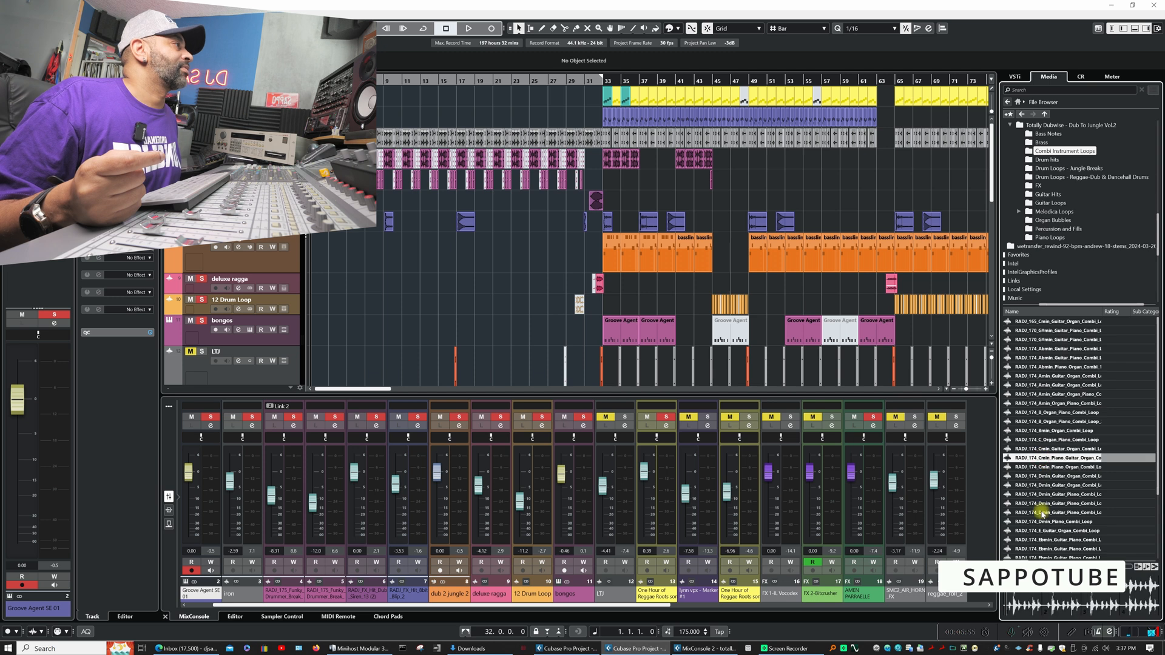
{"action": "scroll", "coordinate": [1042, 514], "scroll_direction": "down", "scroll_amount": 3}
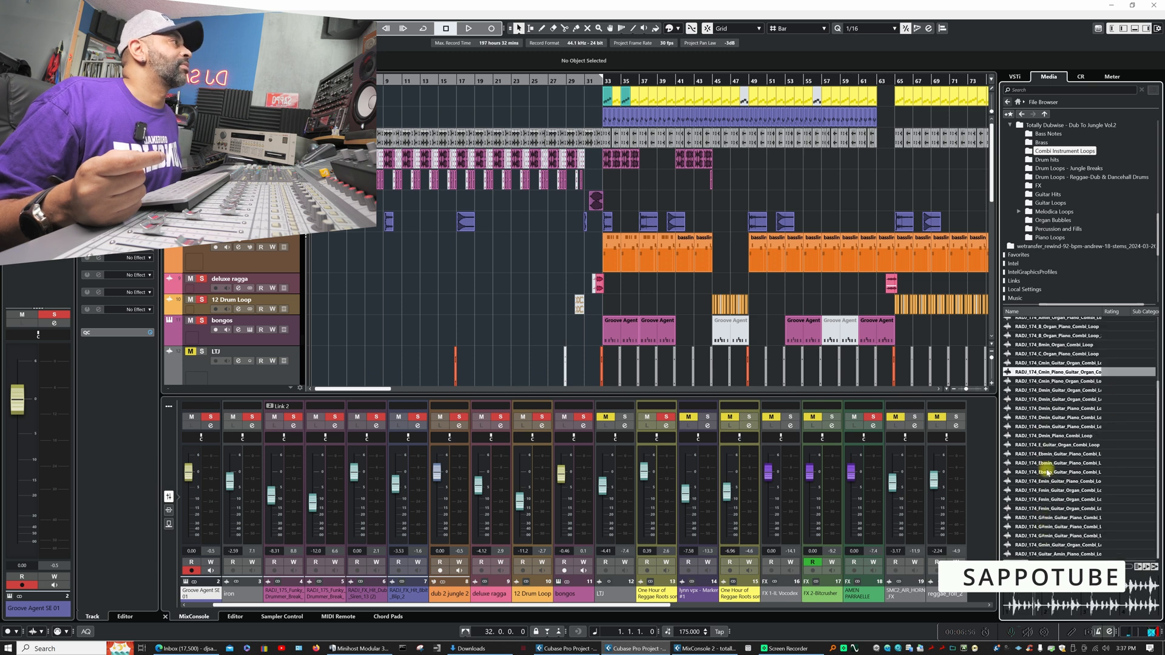
{"action": "left_click", "coordinate": [1047, 427]}
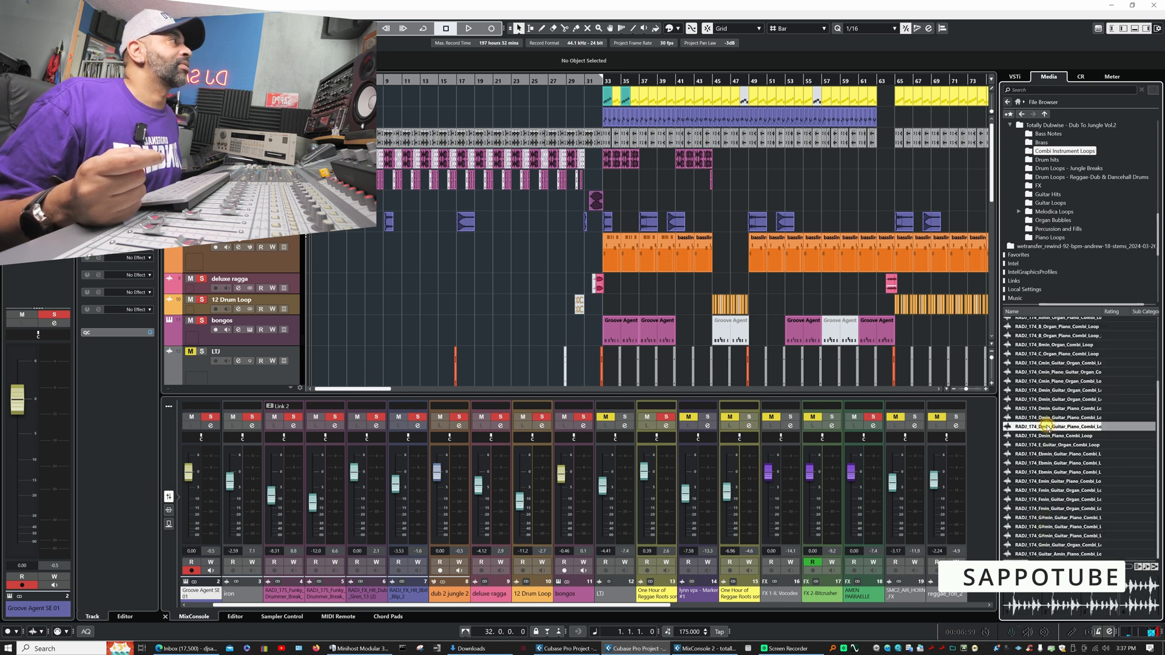
{"action": "left_click", "coordinate": [1049, 474]}
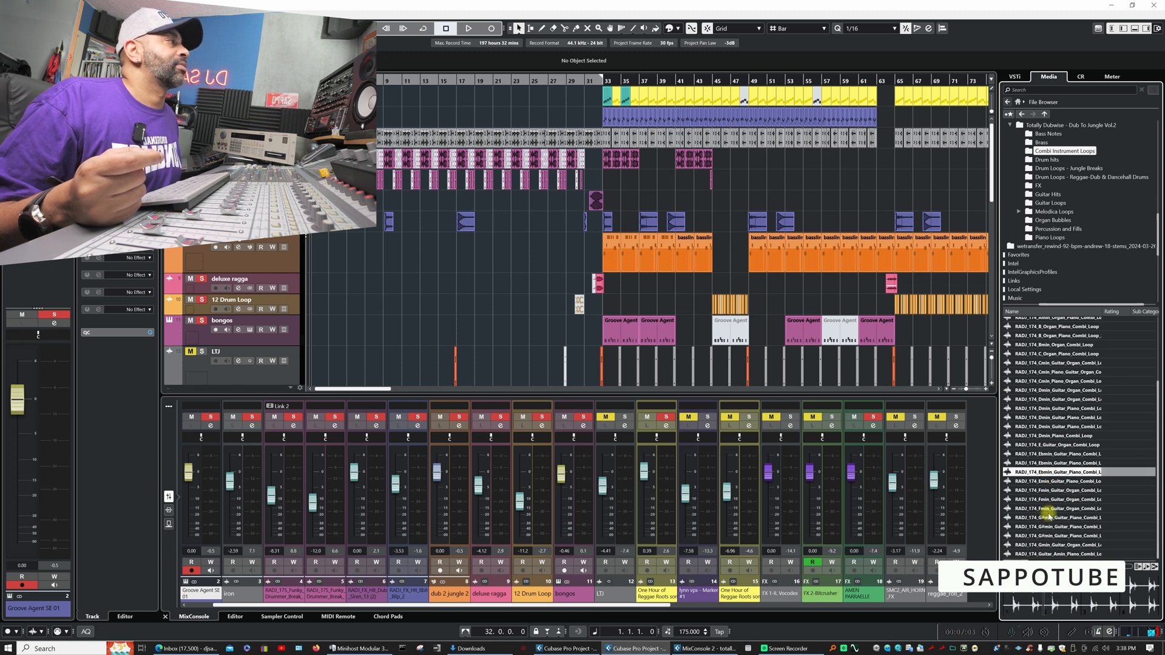
{"action": "left_click", "coordinate": [1050, 518]}
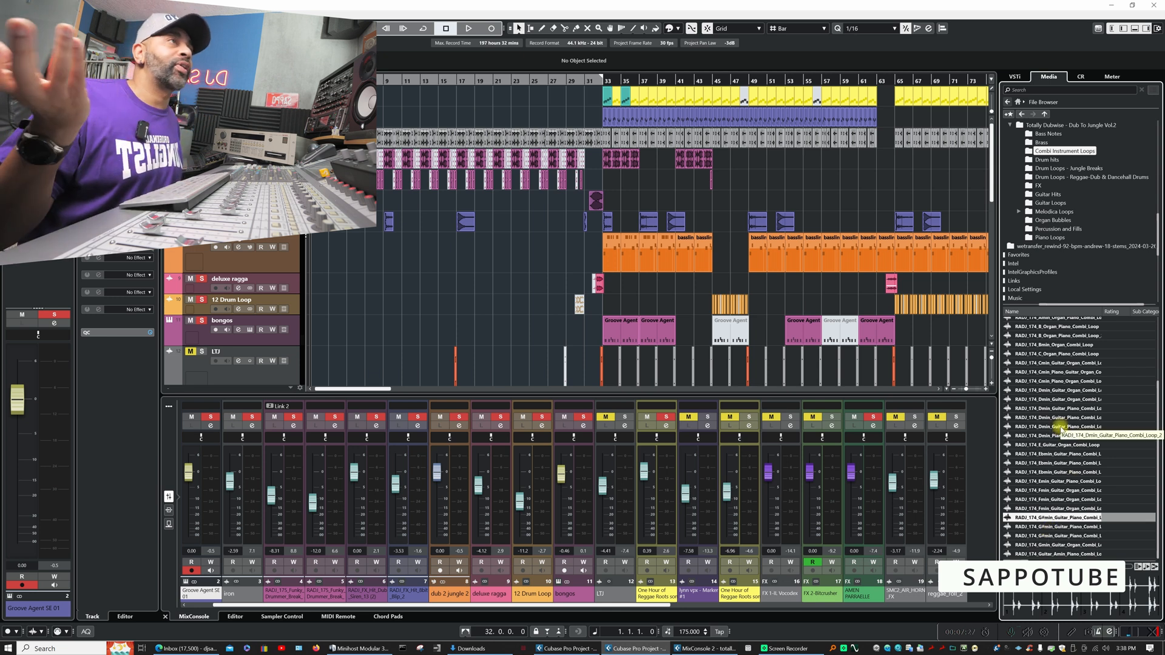
- Open the Drum hits folder and audition a selection of bongo hits between RADJ_Drum_Hit_Bongo_10 and RADJ_Drum_Hit_Bongo_19
{"action": "left_click", "coordinate": [1048, 161]}
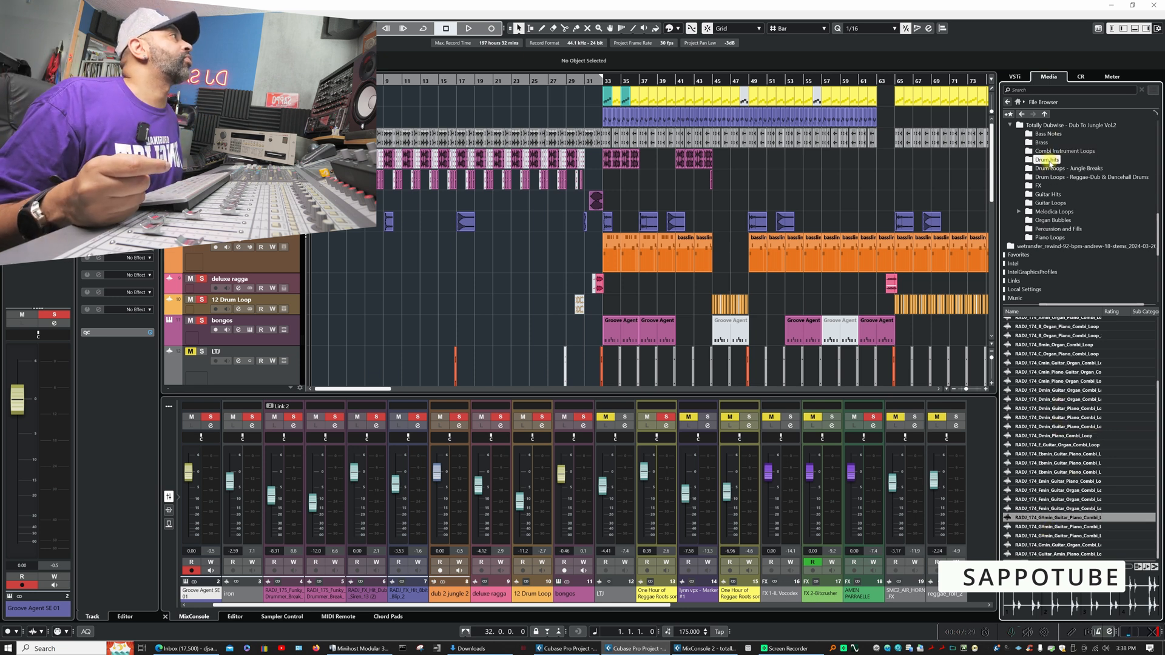
{"action": "left_click", "coordinate": [1035, 349]}
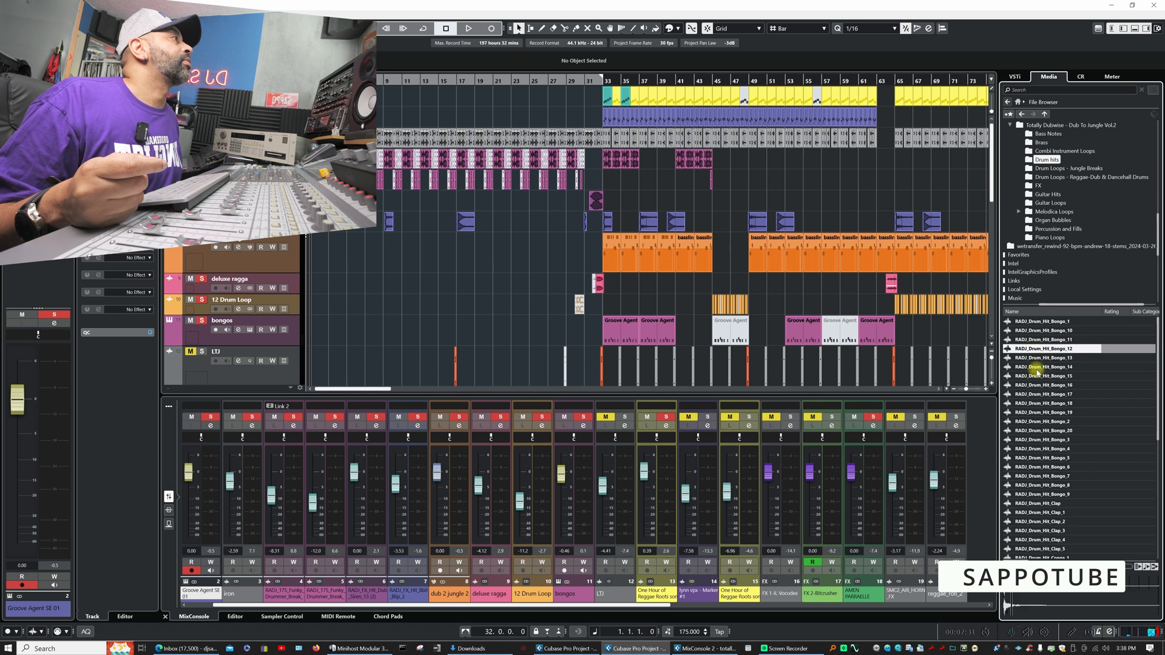
{"action": "left_click", "coordinate": [1037, 376]}
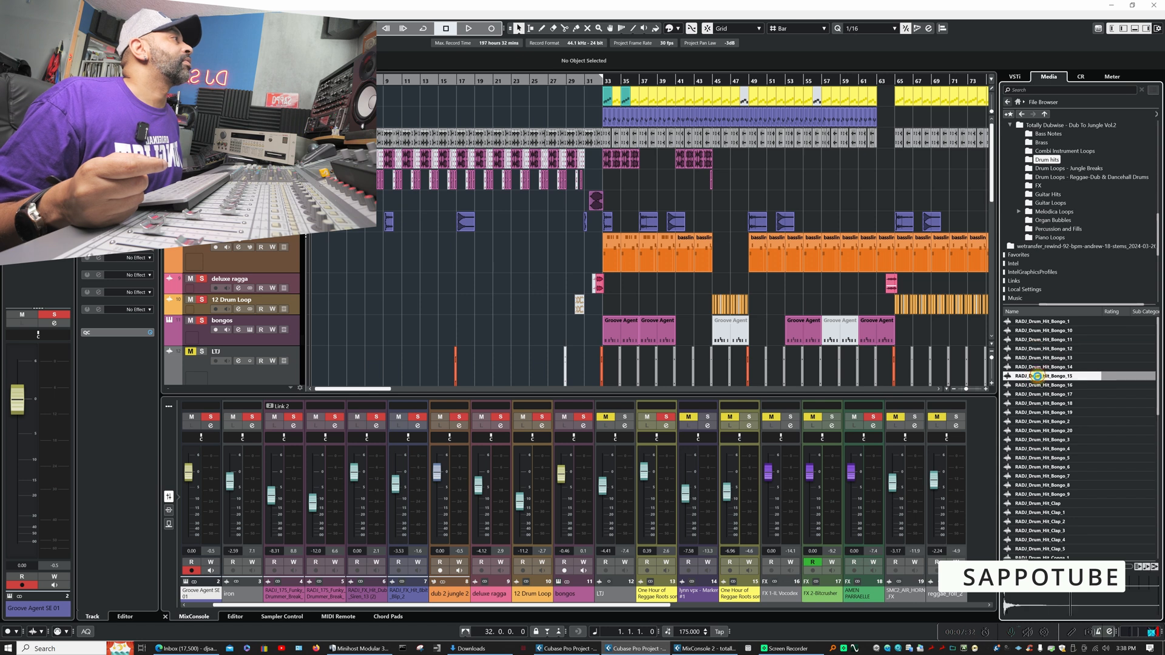
{"action": "left_click", "coordinate": [1045, 412]}
{"action": "left_click", "coordinate": [1041, 350]}
{"action": "left_click", "coordinate": [1041, 331]}
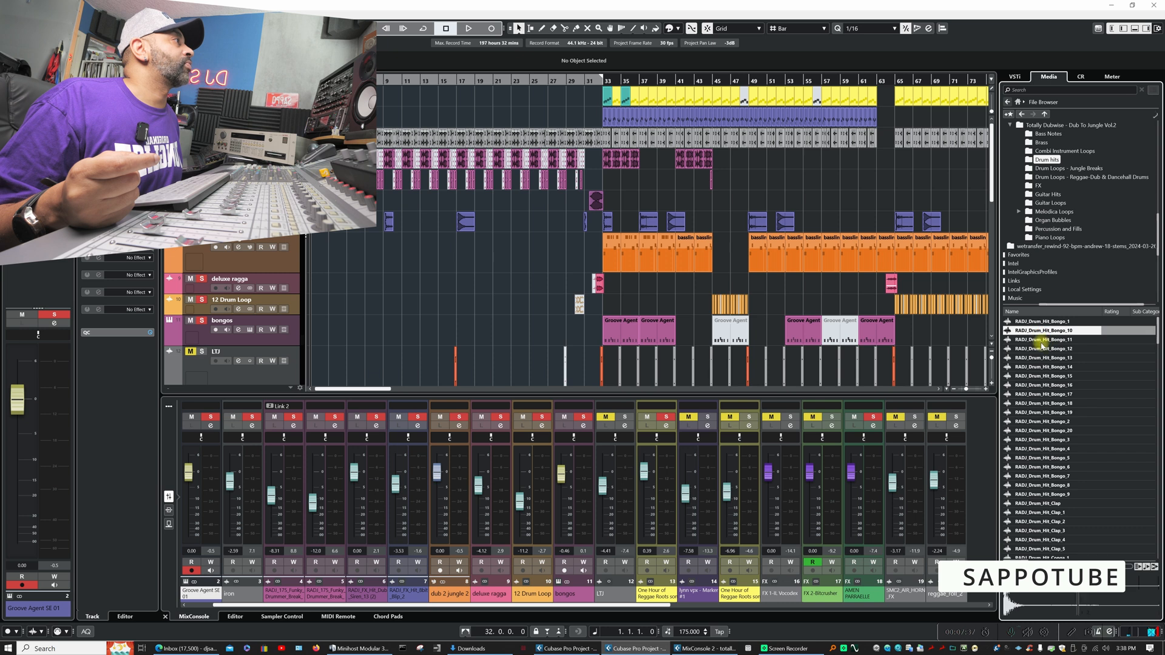
{"action": "left_click", "coordinate": [1041, 348]}
{"action": "left_click", "coordinate": [1041, 357]}
{"action": "left_click", "coordinate": [1041, 367]}
{"action": "left_click", "coordinate": [1041, 384]}
{"action": "left_click", "coordinate": [1041, 403]}
- Audition the clap, conga and cowbell drum hits, from RADJ_Drum_Hit_Clap through Conga_7, Conga_8 and Conga_9 to Cowbell_3
{"action": "scroll", "coordinate": [1052, 434], "scroll_direction": "down", "scroll_amount": 2}
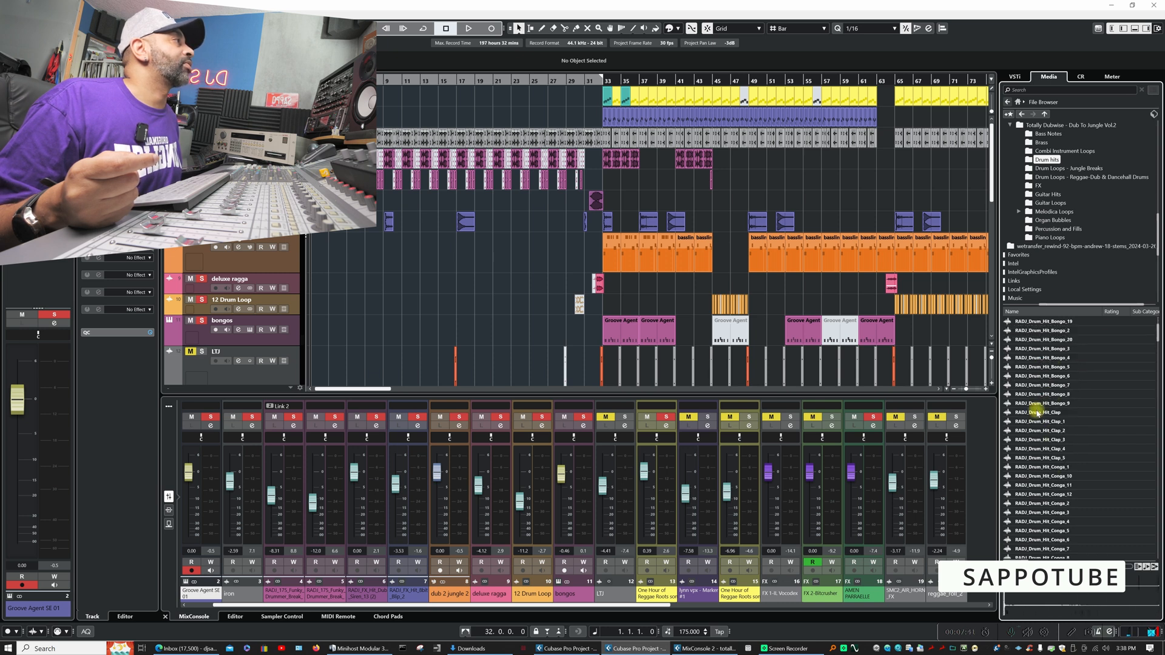
{"action": "left_click", "coordinate": [1036, 412]}
{"action": "scroll", "coordinate": [1041, 437], "scroll_direction": "down", "scroll_amount": 2}
{"action": "left_click", "coordinate": [1036, 358]}
{"action": "left_click", "coordinate": [1039, 402]}
{"action": "left_click", "coordinate": [1040, 439]}
{"action": "left_click", "coordinate": [1041, 467]}
{"action": "scroll", "coordinate": [1041, 478], "scroll_direction": "down", "scroll_amount": 2}
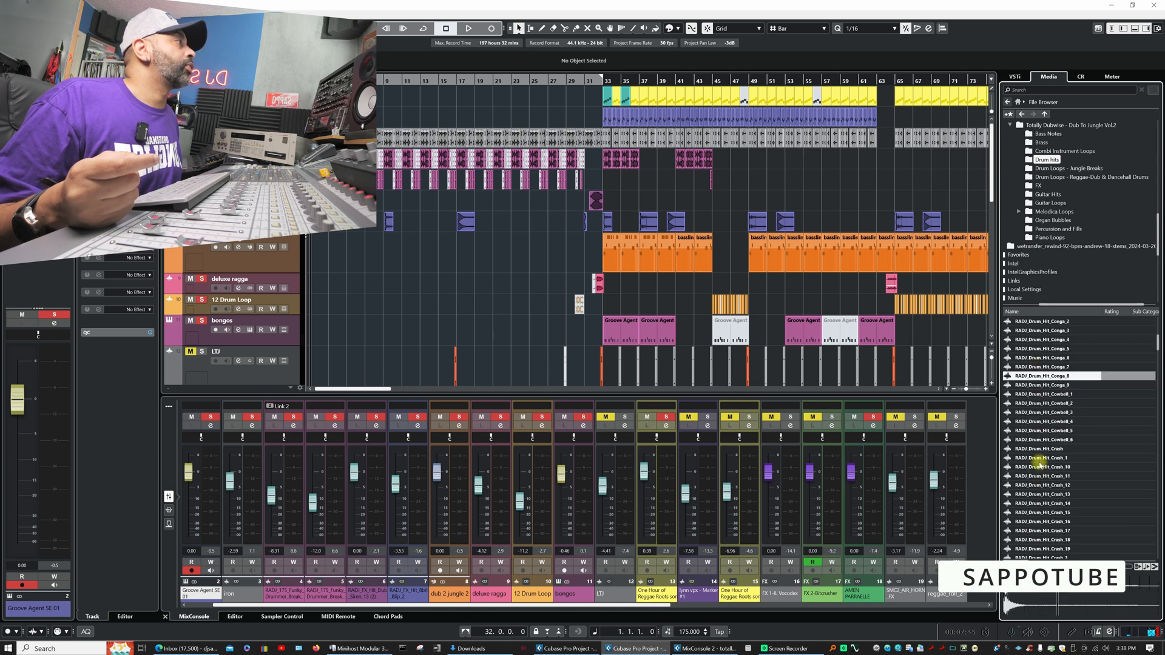
{"action": "left_click", "coordinate": [1041, 368]}
{"action": "left_click", "coordinate": [1041, 377]}
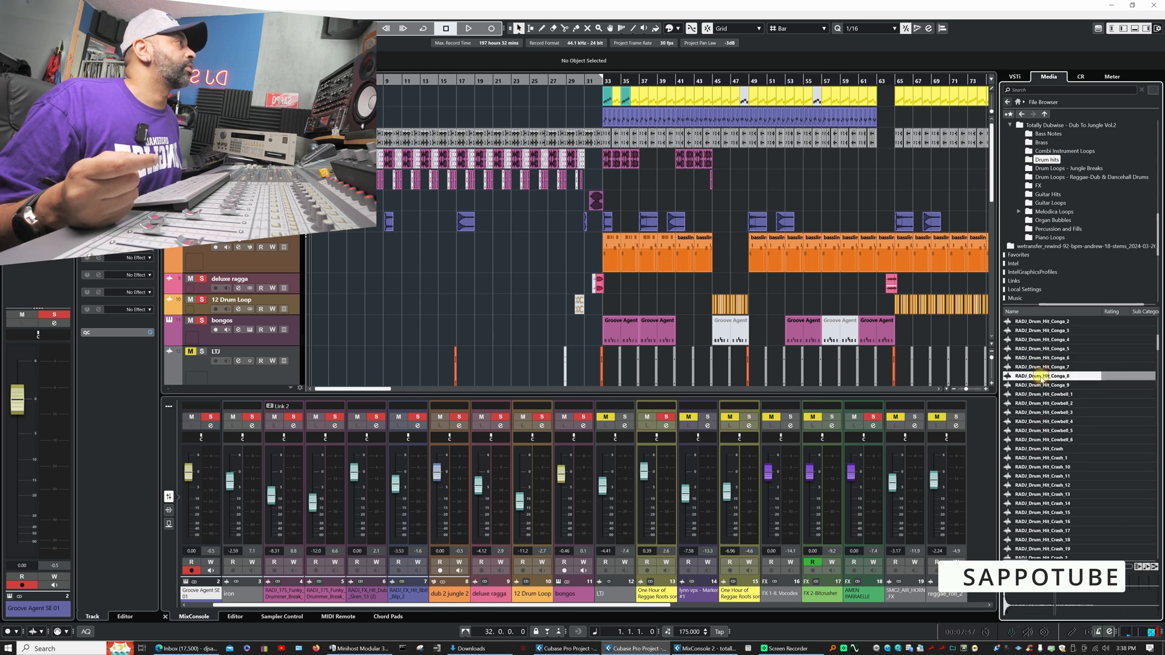
{"action": "left_click", "coordinate": [1039, 385]}
{"action": "left_click", "coordinate": [1037, 415]}
- Audition the crash hits RADJ_Drum_Hit_Crash_18, 15, 17, 2, 20, 6 and 9
{"action": "scroll", "coordinate": [1041, 468], "scroll_direction": "down", "scroll_amount": 3}
{"action": "left_click", "coordinate": [1042, 405]}
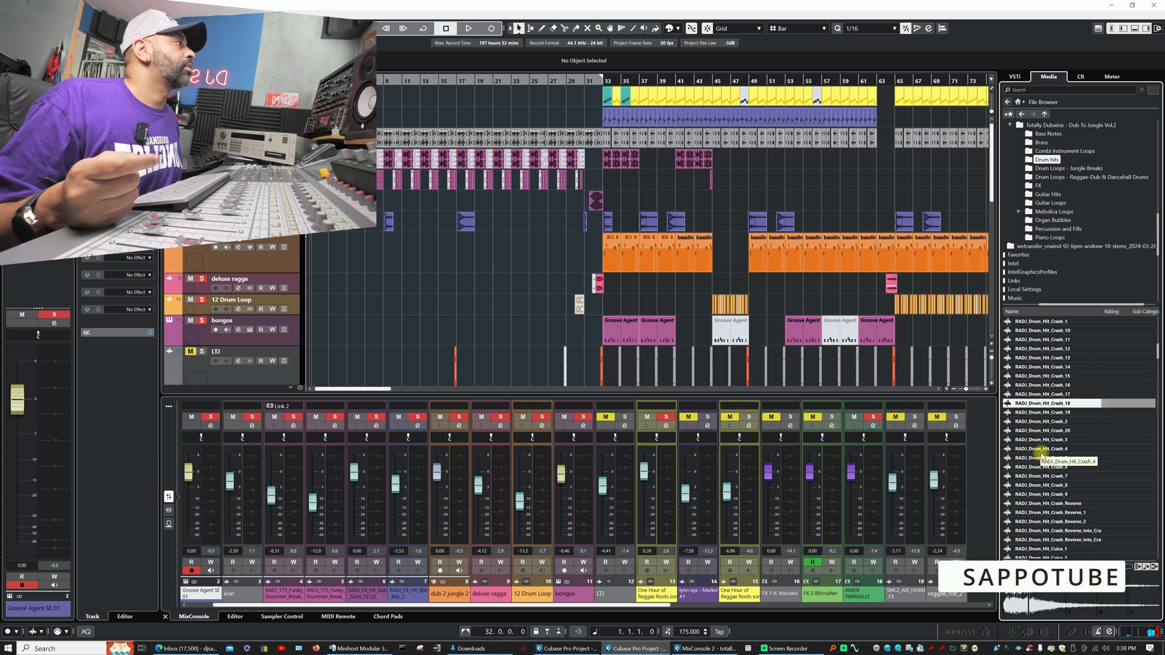
{"action": "left_click", "coordinate": [1040, 377]}
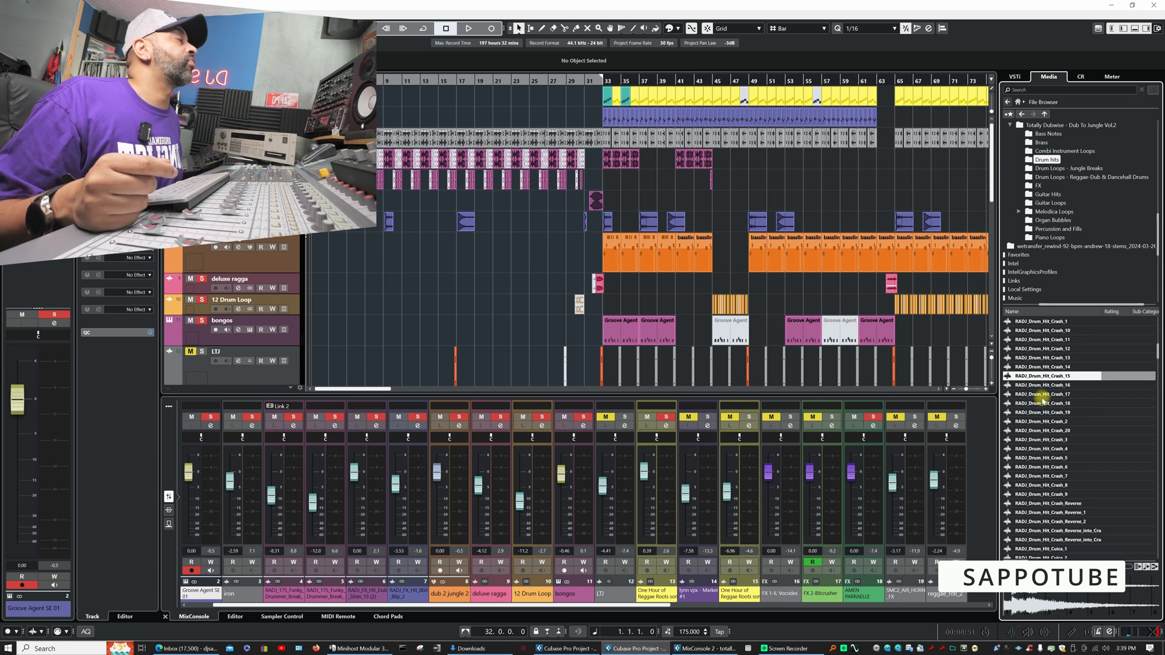
{"action": "left_click", "coordinate": [1042, 395]}
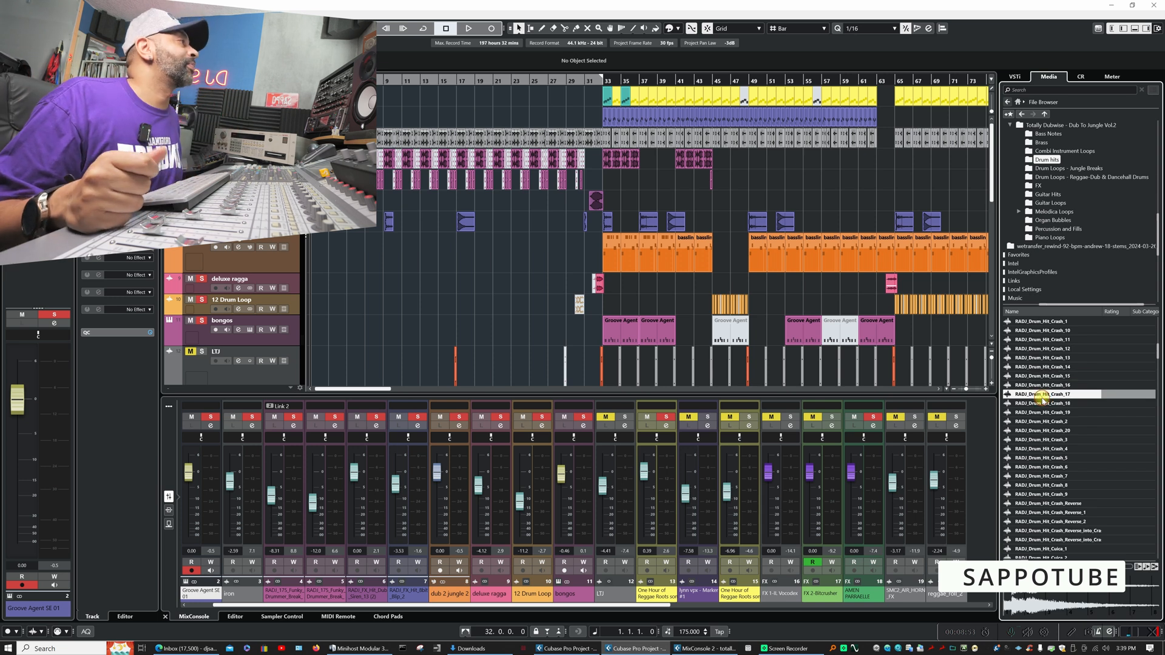
{"action": "left_click", "coordinate": [1039, 422]}
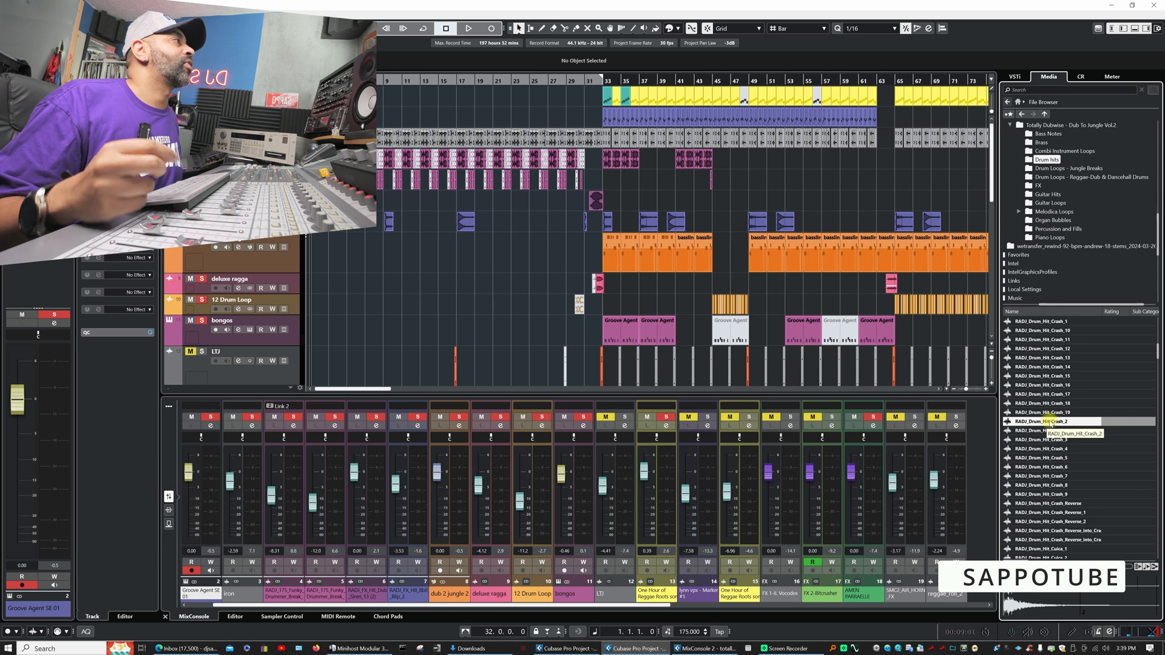
{"action": "left_click", "coordinate": [1039, 431]}
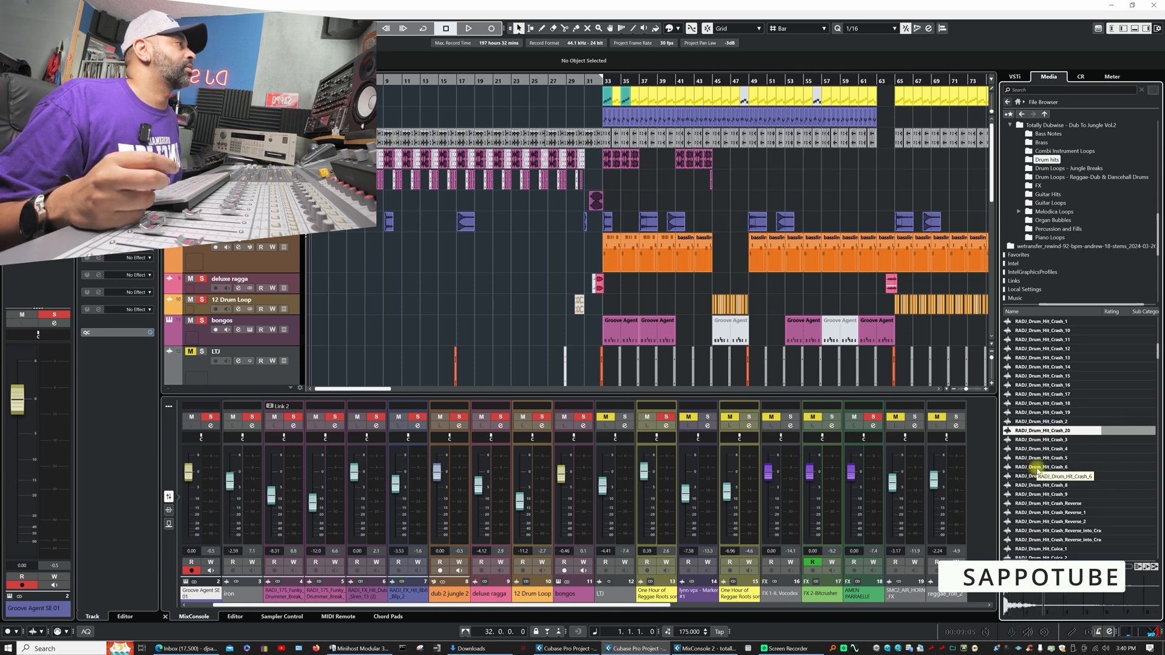
{"action": "left_click", "coordinate": [1036, 468]}
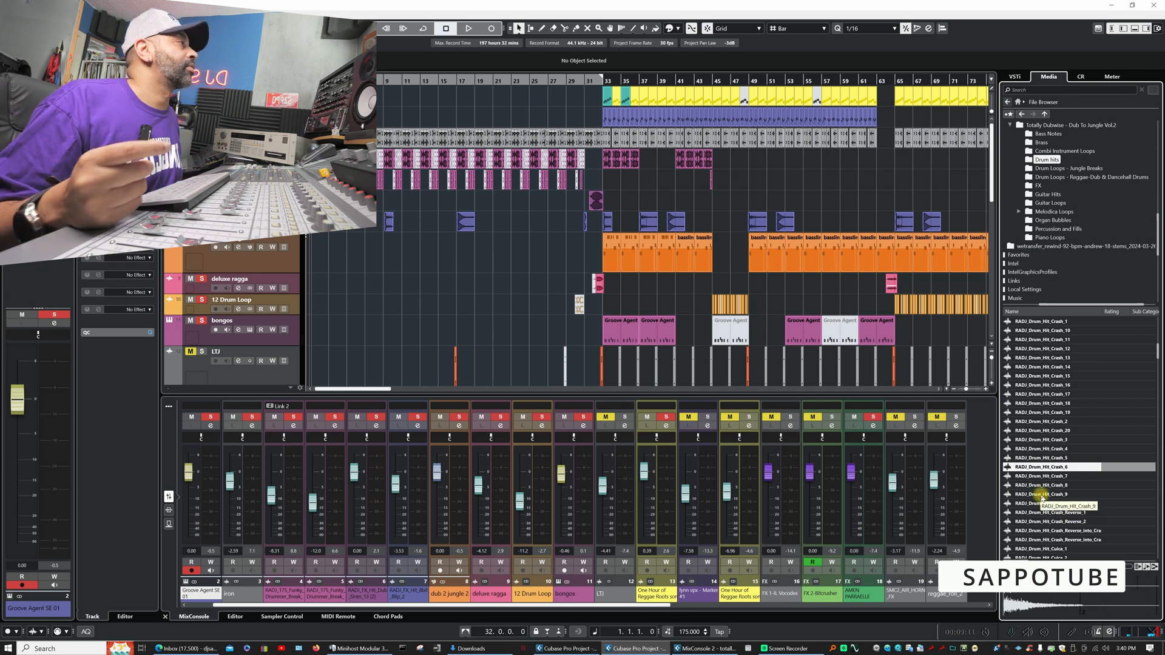
{"action": "left_click", "coordinate": [1041, 495]}
- Audition RADJ_Drum_Hit_Glitch and RADJ_Drum_Hit_Guiro_3
{"action": "scroll", "coordinate": [1040, 486], "scroll_direction": "down", "scroll_amount": 5}
{"action": "left_click", "coordinate": [1039, 458]}
{"action": "left_click", "coordinate": [1041, 495]}
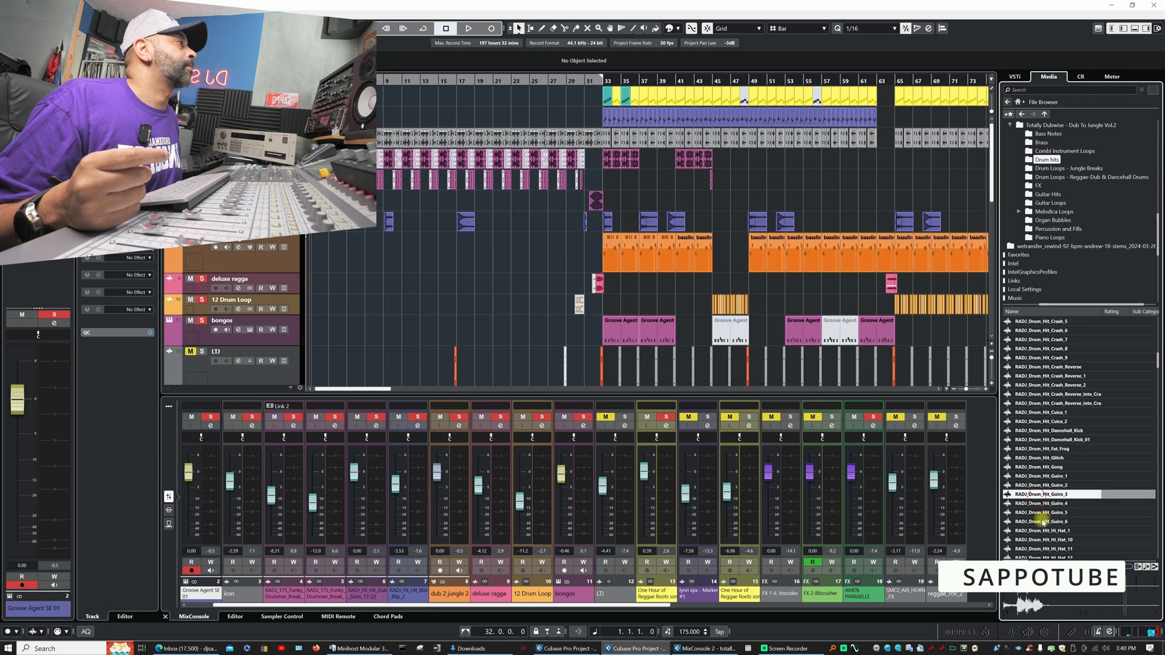
- Open the Drum Loops - Jungle Breaks folder, survey its contents and audition several RADJ_150 live jungle drum loops
{"action": "left_click", "coordinate": [1051, 168]}
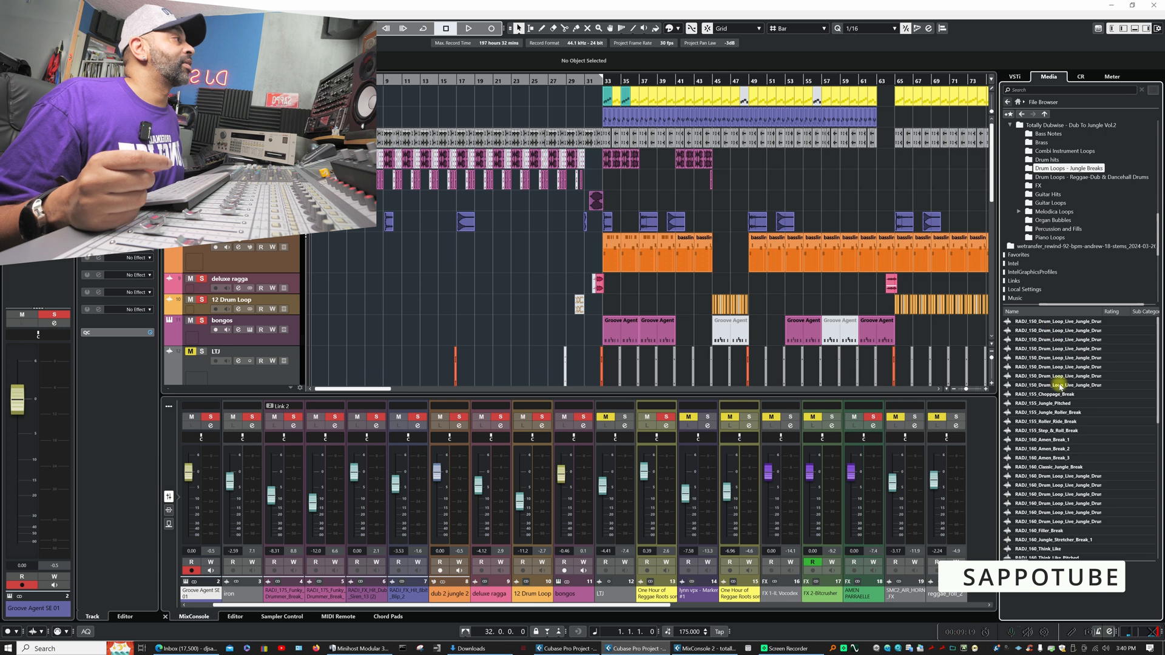
{"action": "scroll", "coordinate": [1061, 395], "scroll_direction": "down", "scroll_amount": 3}
{"action": "scroll", "coordinate": [1062, 402], "scroll_direction": "down", "scroll_amount": 7}
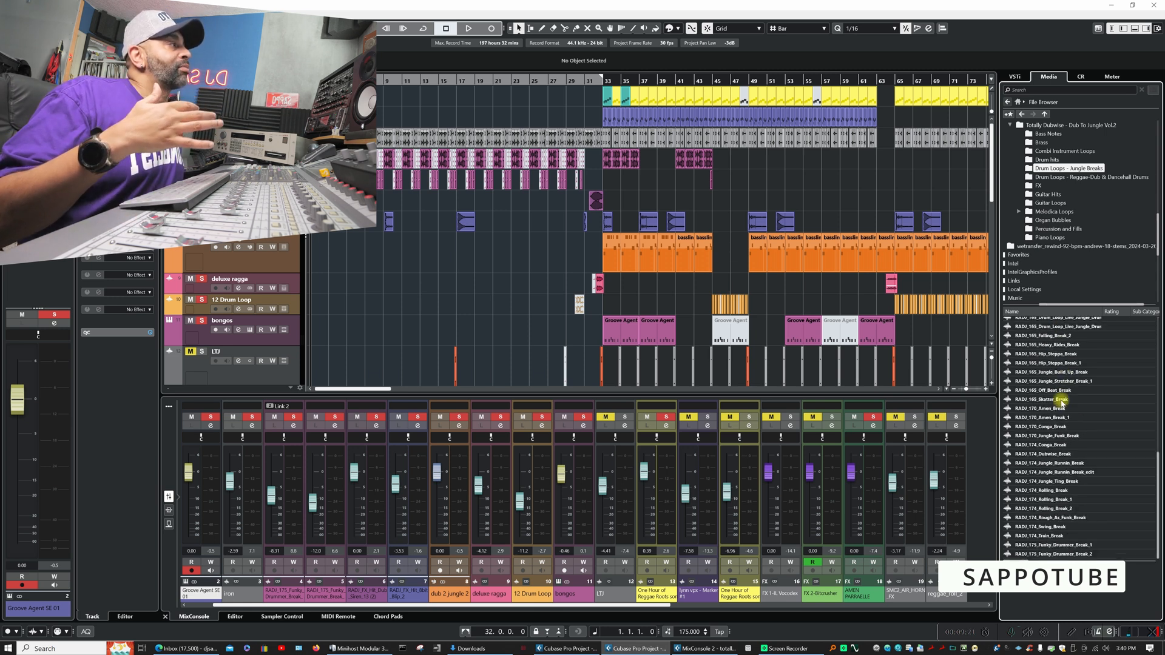
{"action": "scroll", "coordinate": [1062, 402], "scroll_direction": "up", "scroll_amount": 9}
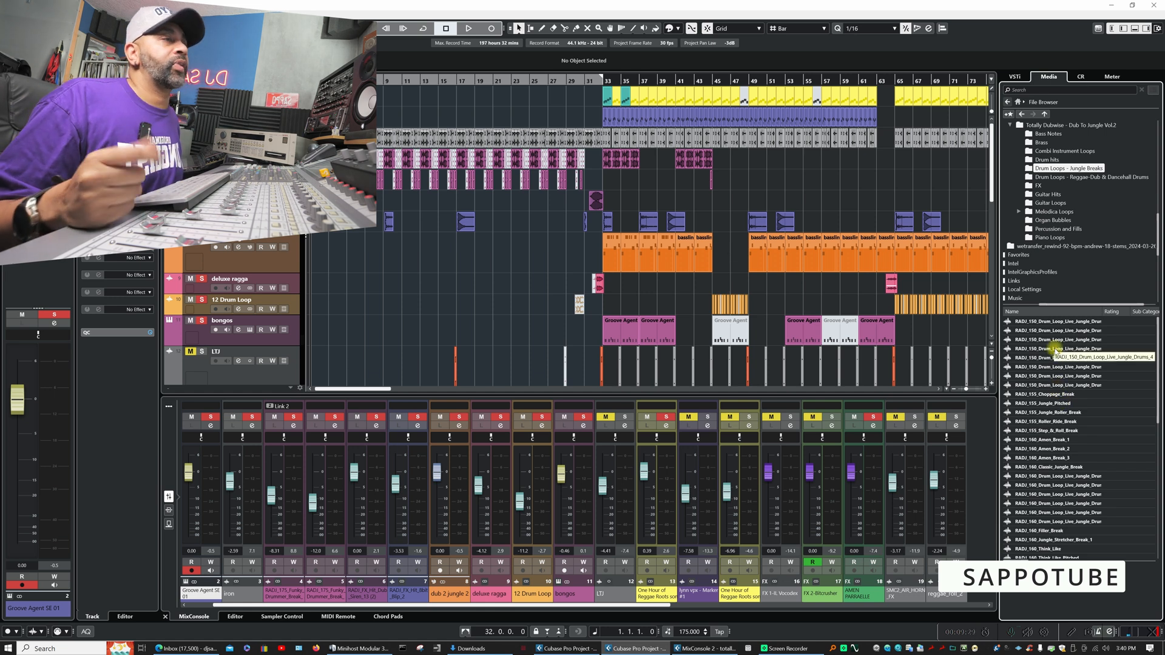
{"action": "left_click", "coordinate": [1054, 321]}
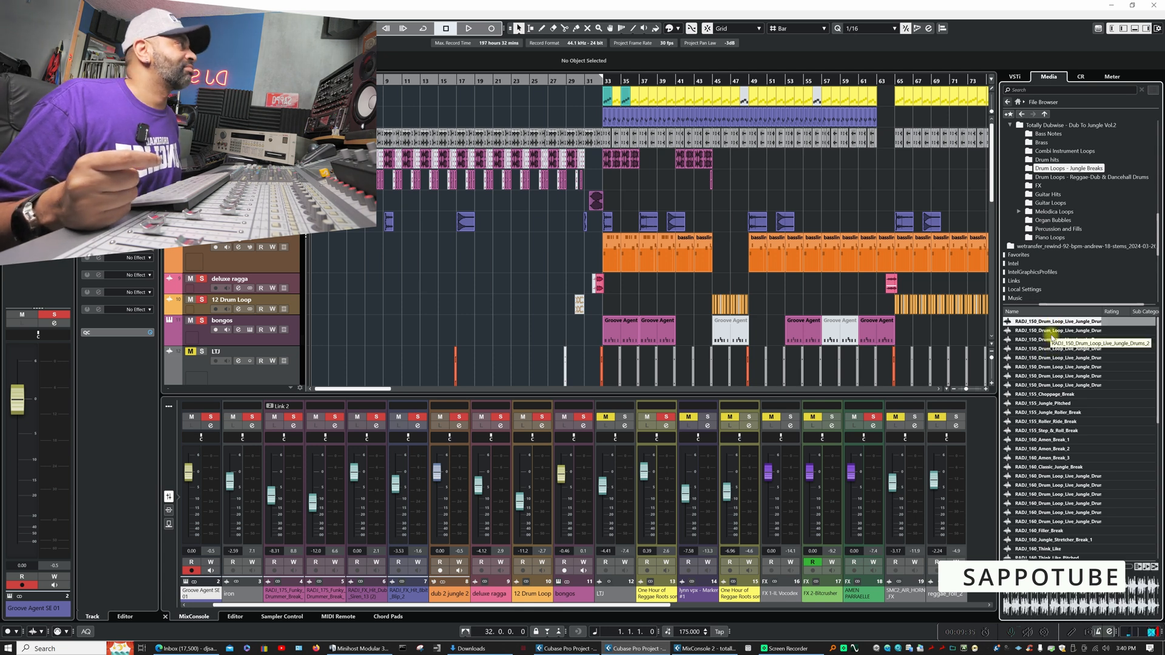
{"action": "left_click", "coordinate": [1053, 332]}
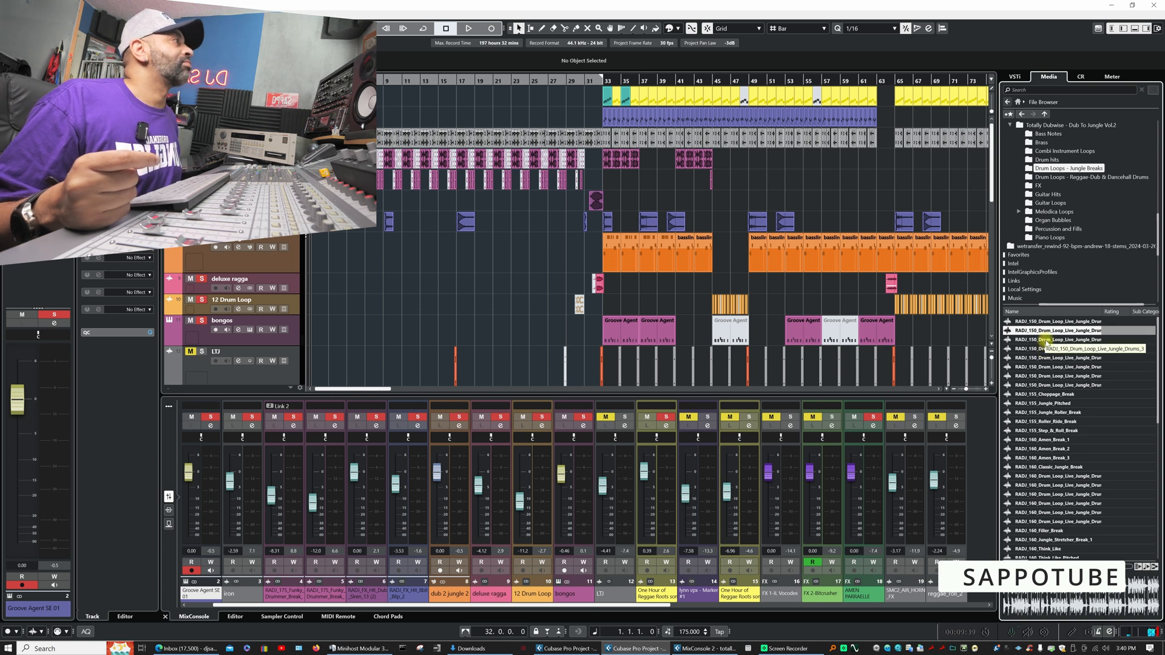
{"action": "left_click", "coordinate": [1046, 341]}
{"action": "left_click", "coordinate": [1043, 367]}
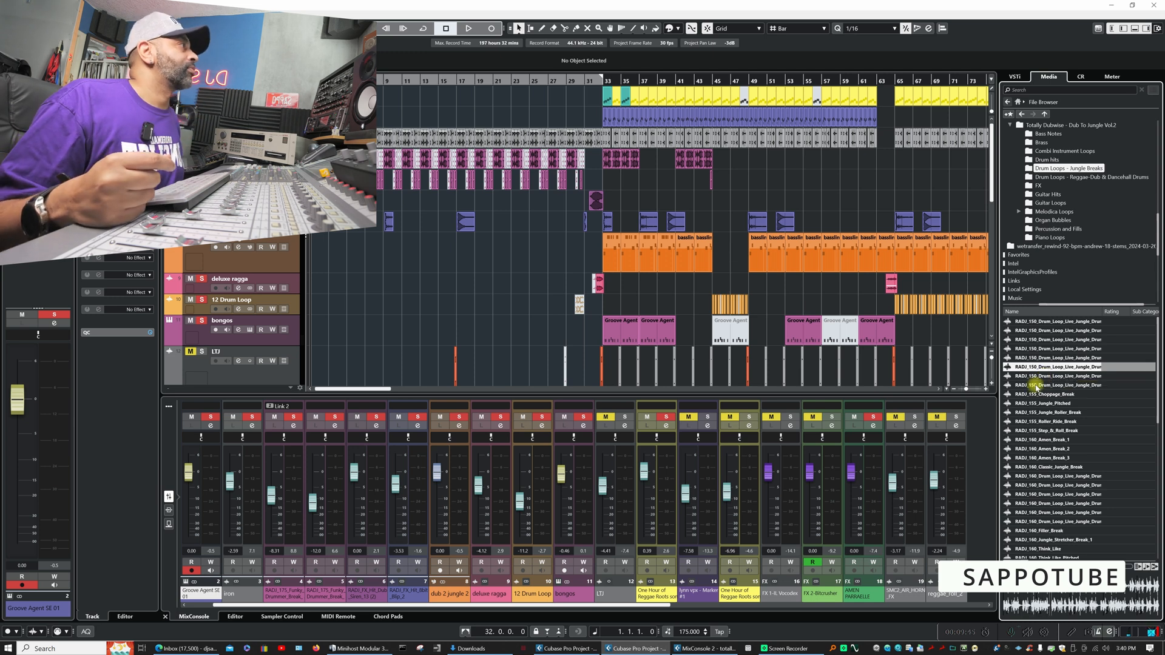
{"action": "left_click", "coordinate": [1040, 386]}
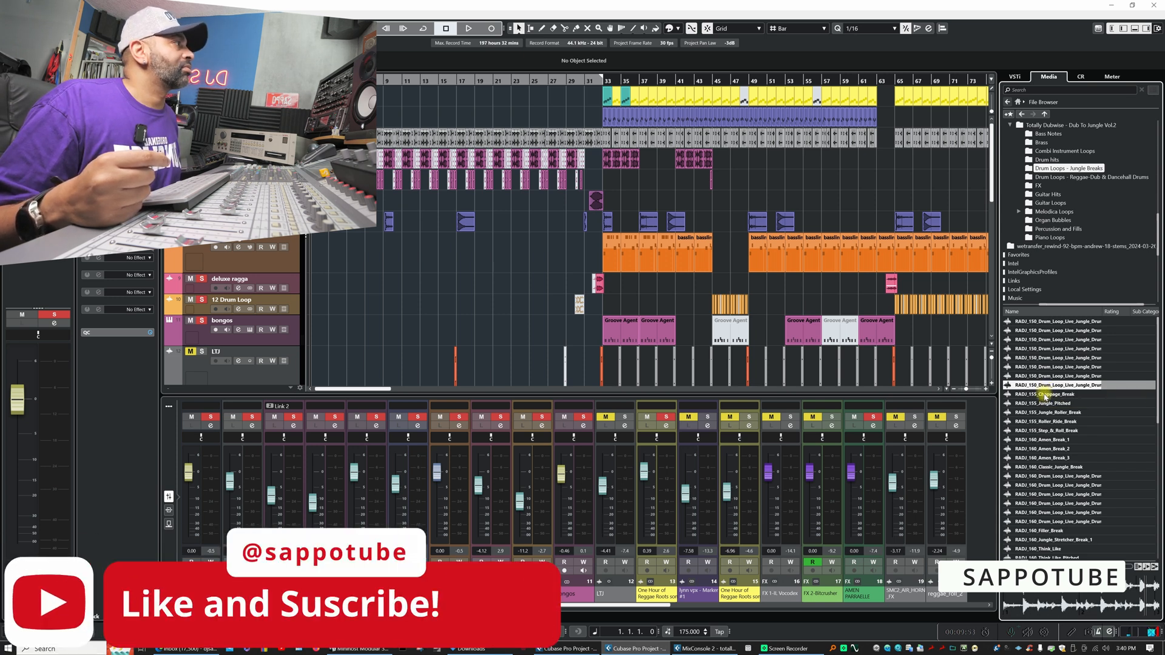
- Audition the RADJ_155 breaks from Choppage_Break through Step_&_Roll_Break, plus RADJ_160_Amen_Break_1
{"action": "left_click", "coordinate": [1039, 394]}
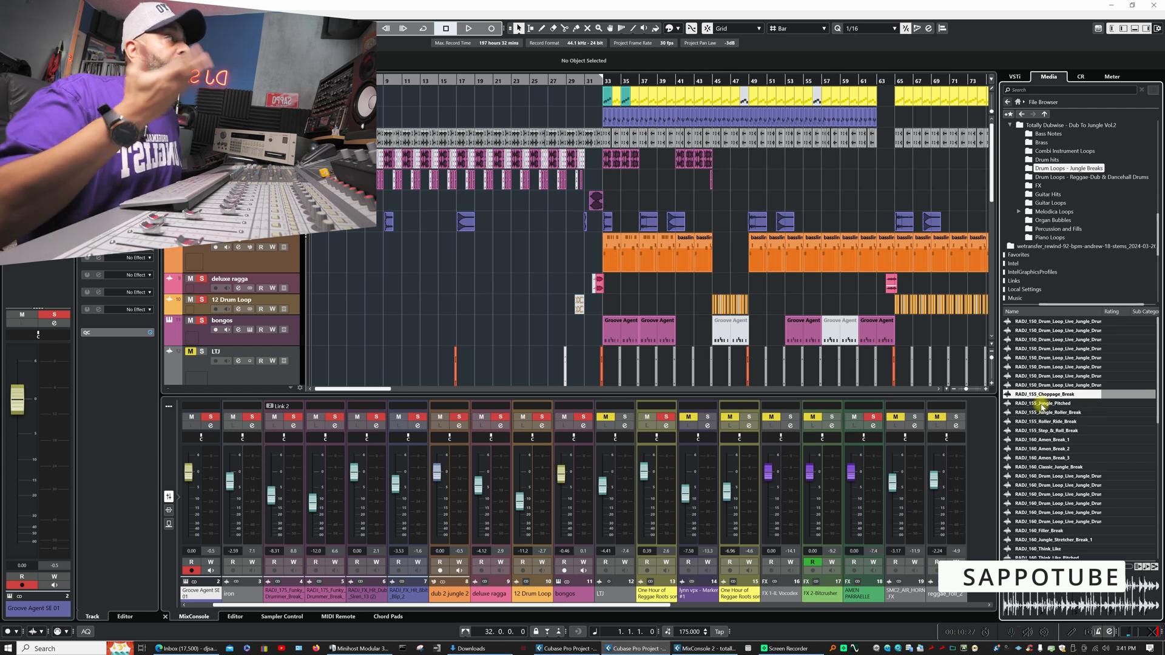
{"action": "left_click", "coordinate": [1041, 404]}
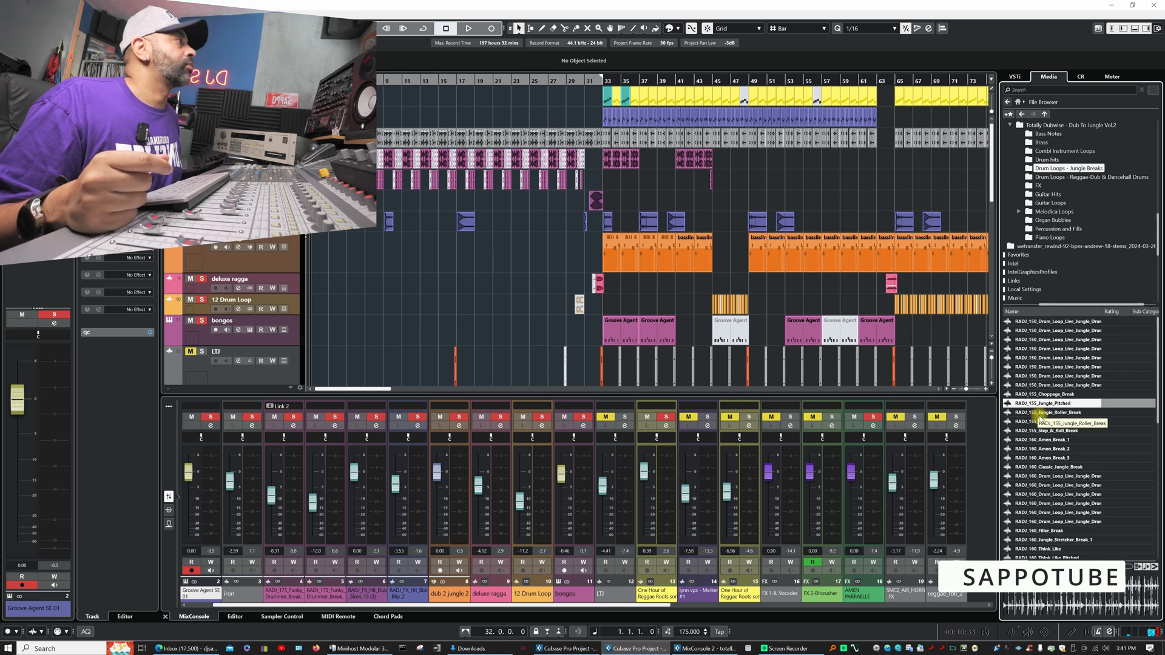
{"action": "left_click", "coordinate": [1039, 413]}
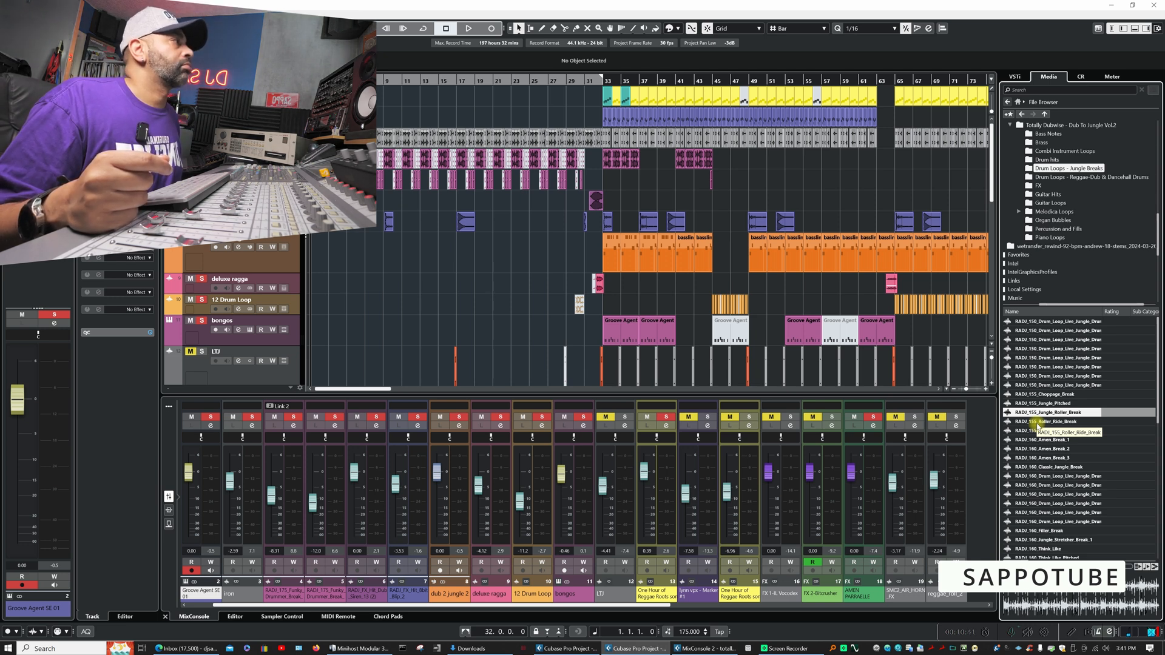
{"action": "left_click", "coordinate": [1038, 422]}
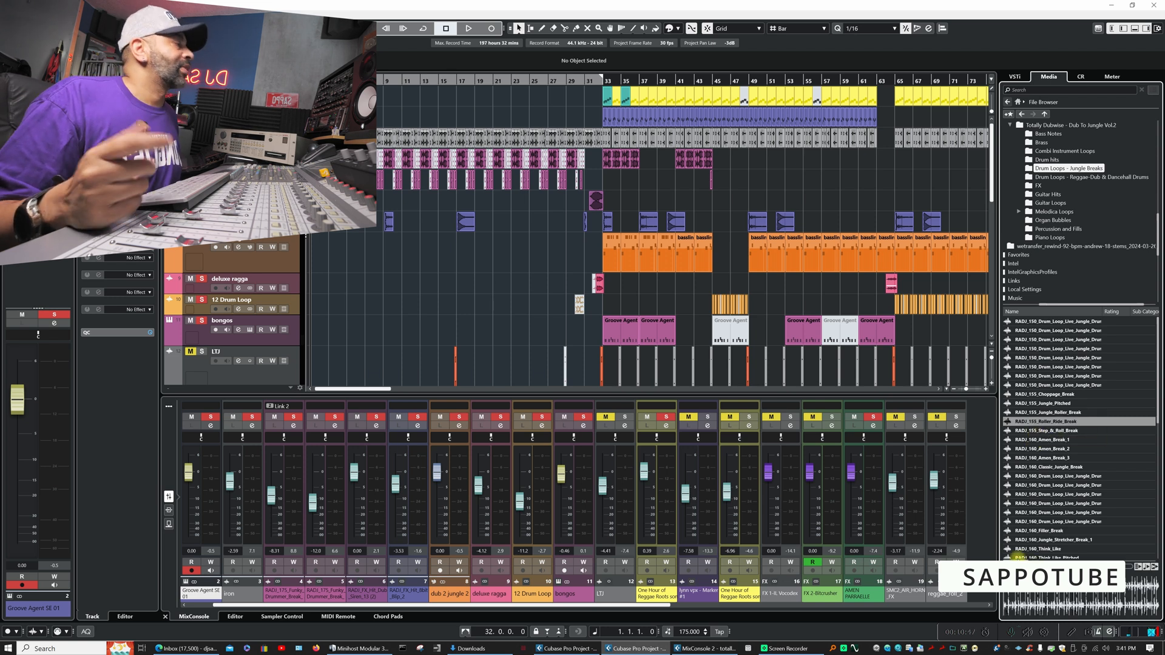
{"action": "left_click", "coordinate": [1040, 431]}
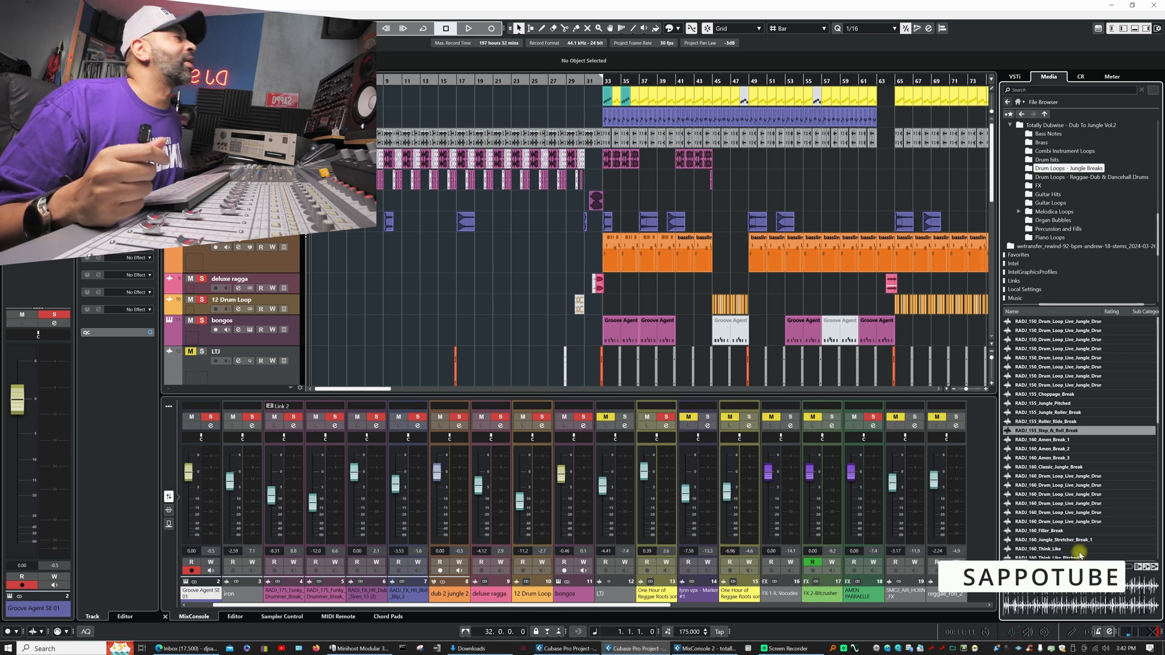
{"action": "left_click", "coordinate": [1044, 441]}
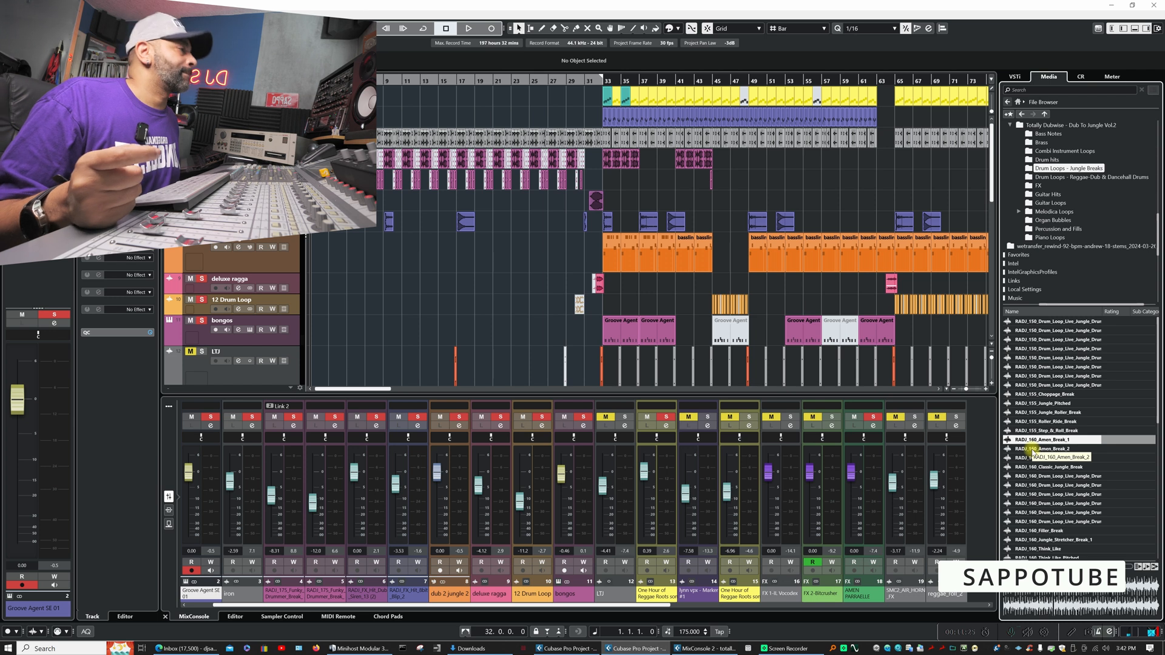
- Audition the RADJ_160 breaks, including Amen_Break_2, Amen_Break_3, Classic_Jungle_Break, two live jungle loops, Jungle_Stretcher_Break_1 and Think_Like_Pitched
{"action": "left_click", "coordinate": [1034, 449]}
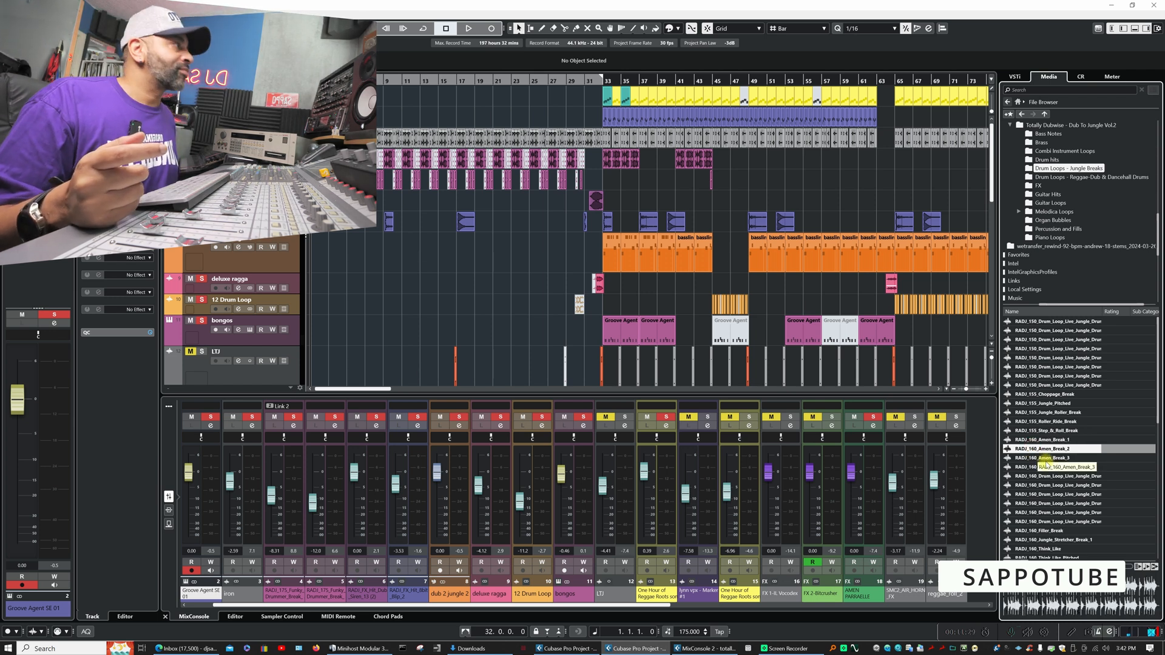
{"action": "left_click", "coordinate": [1046, 460]}
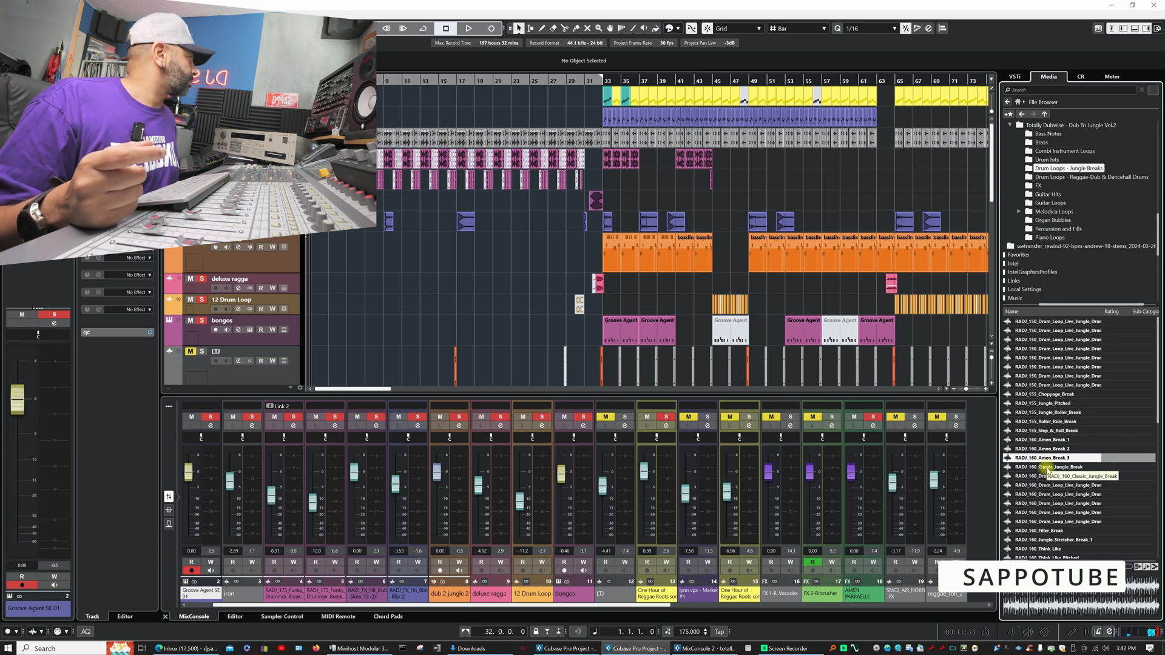
{"action": "left_click", "coordinate": [1046, 467]}
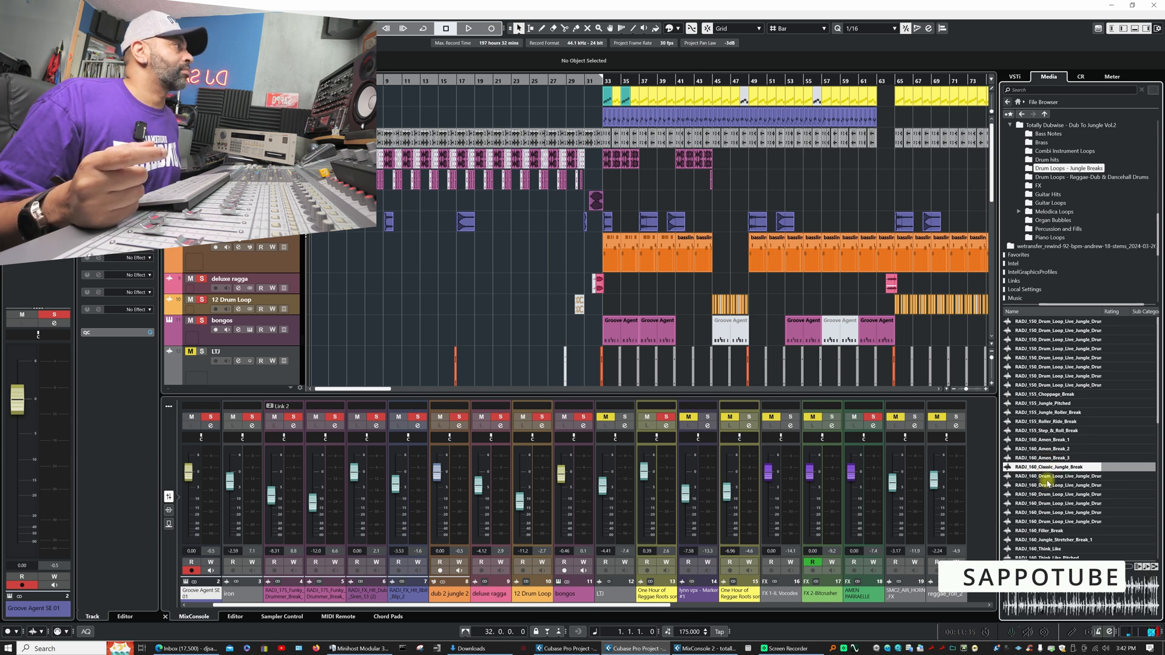
{"action": "left_click", "coordinate": [1047, 486]}
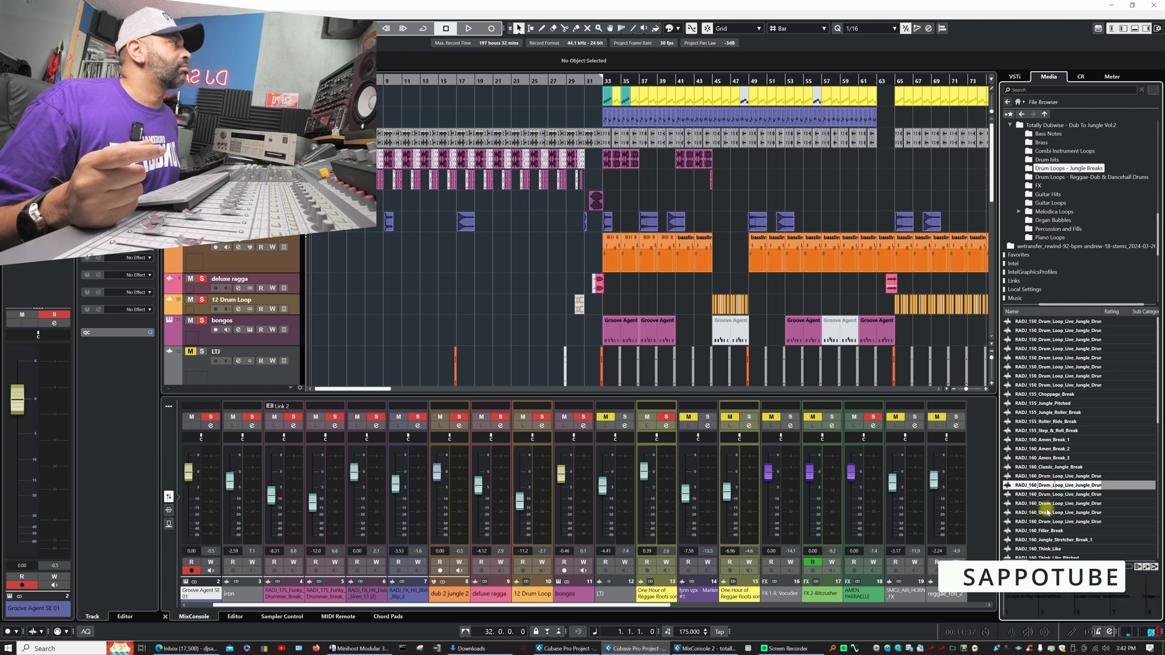
{"action": "scroll", "coordinate": [1048, 511], "scroll_direction": "down", "scroll_amount": 3}
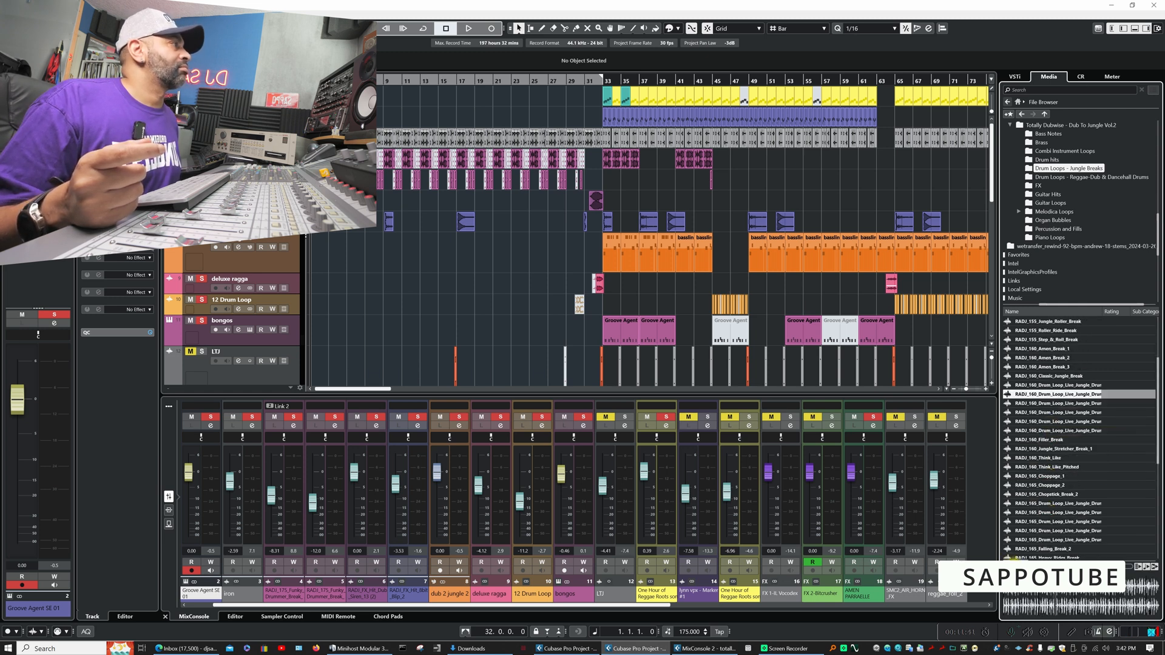
{"action": "left_click", "coordinate": [1043, 423]}
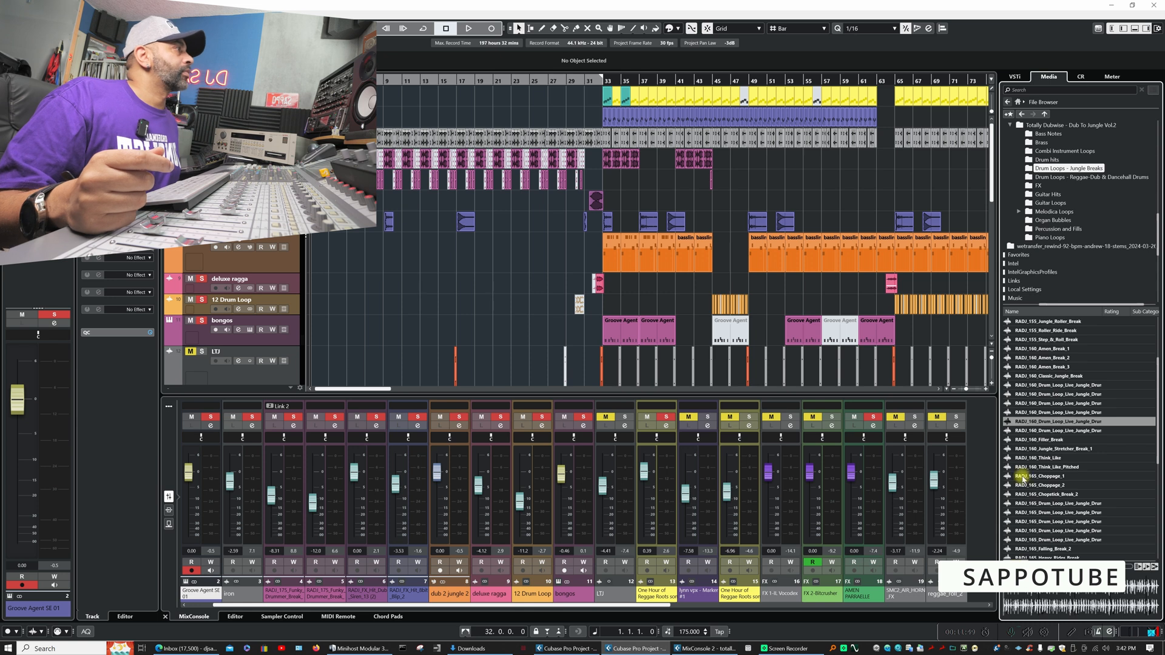
{"action": "left_click", "coordinate": [1033, 449]}
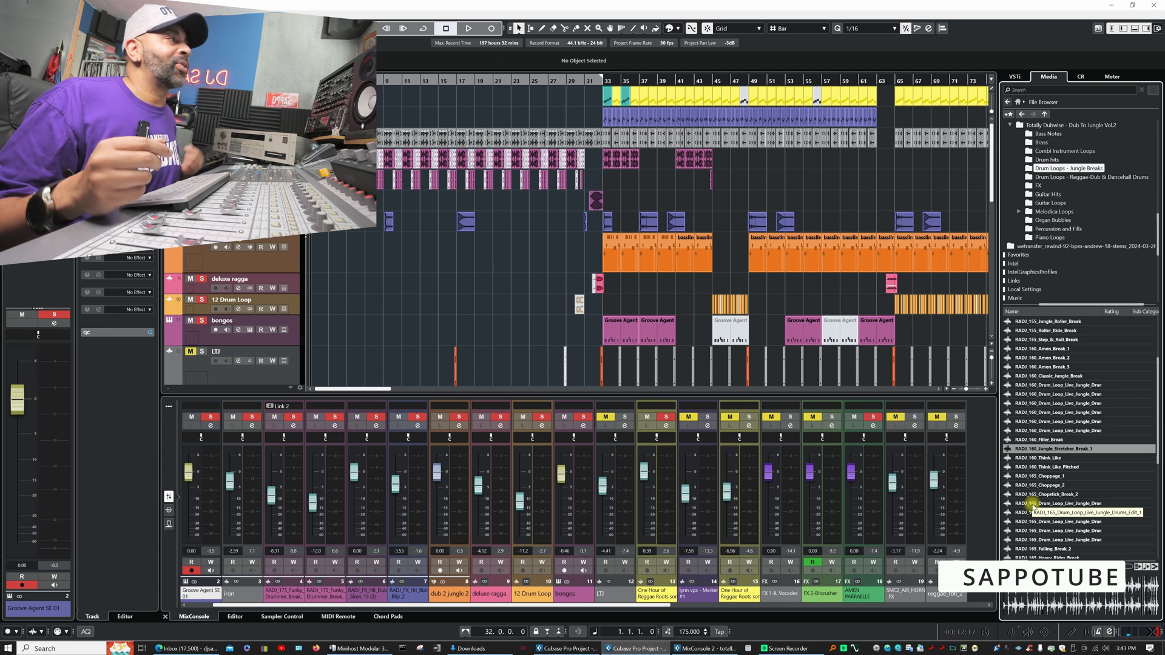
{"action": "left_click", "coordinate": [1042, 467]}
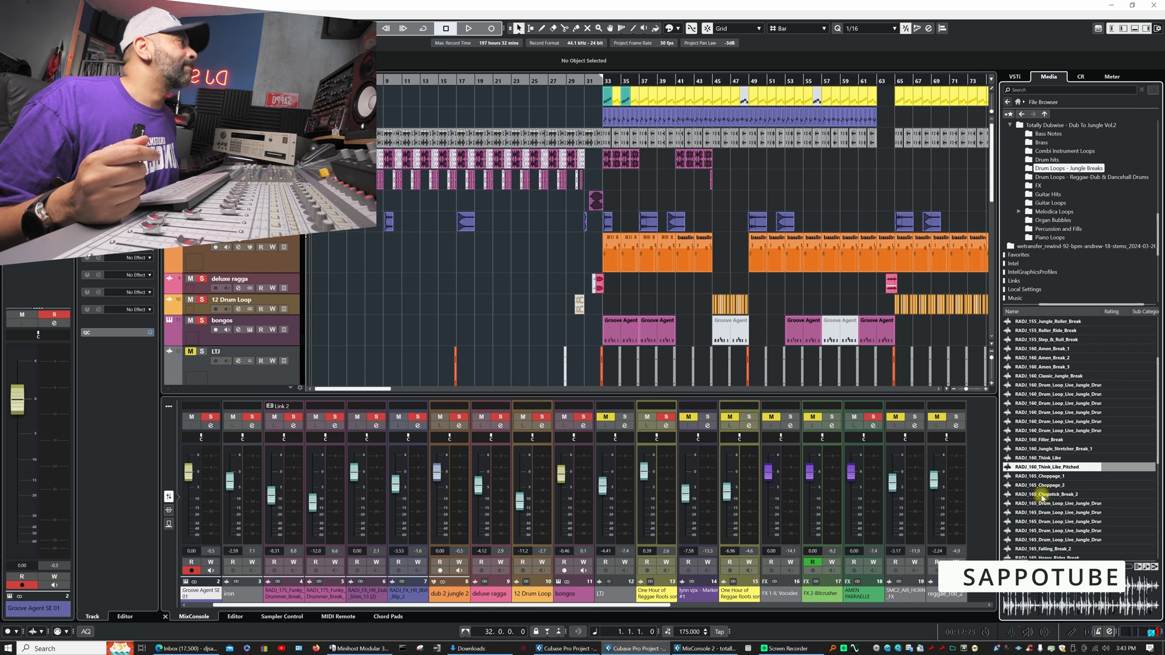
- Audition the RADJ_165 breaks: a live jungle drum loop, Falling_Break_2, Hip_Steppa_Break_1 and Skatter_Break
{"action": "left_click", "coordinate": [1041, 503]}
{"action": "scroll", "coordinate": [1042, 520], "scroll_direction": "down", "scroll_amount": 3}
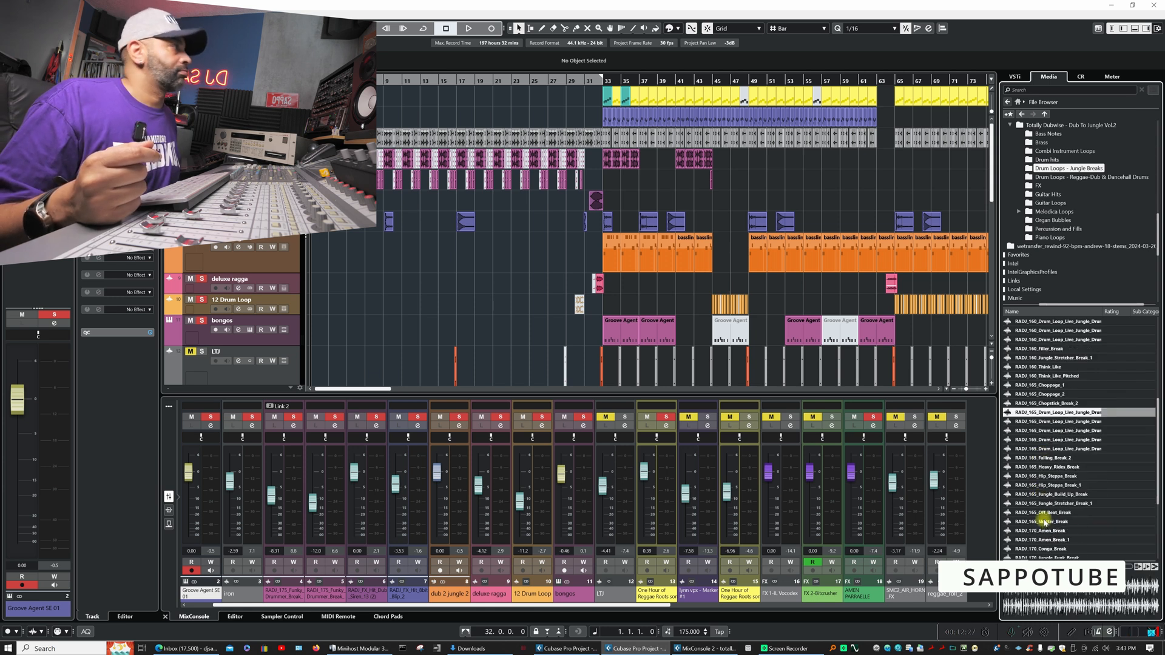
{"action": "left_click", "coordinate": [1043, 458]}
{"action": "scroll", "coordinate": [1046, 513], "scroll_direction": "down", "scroll_amount": 3}
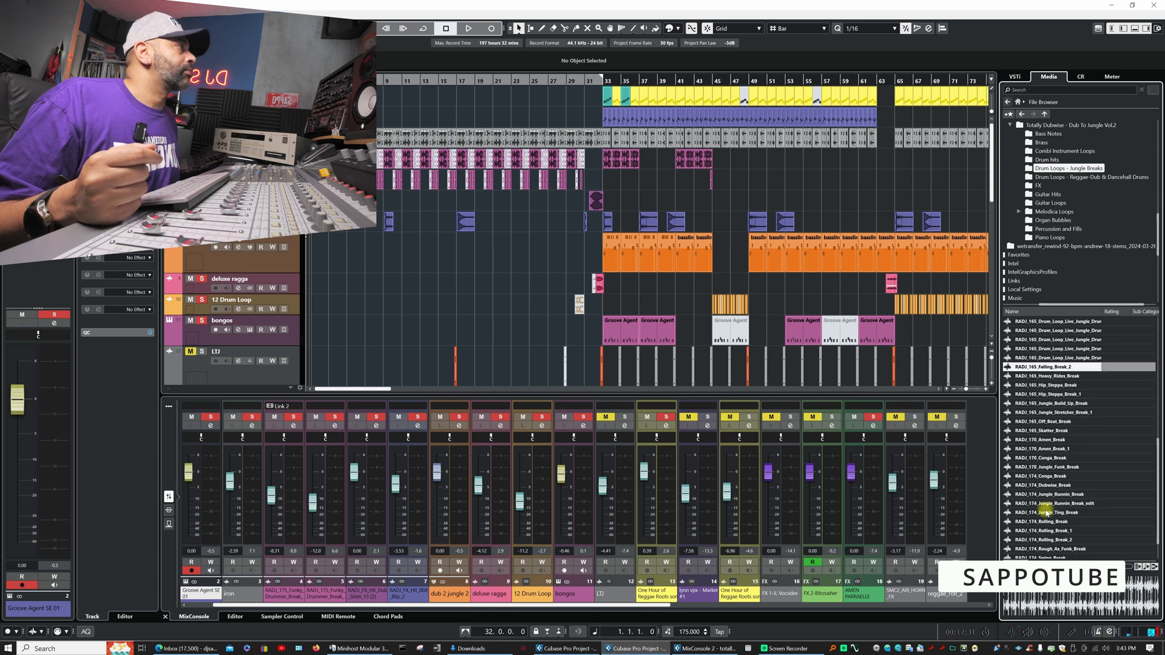
{"action": "left_click", "coordinate": [1053, 394]}
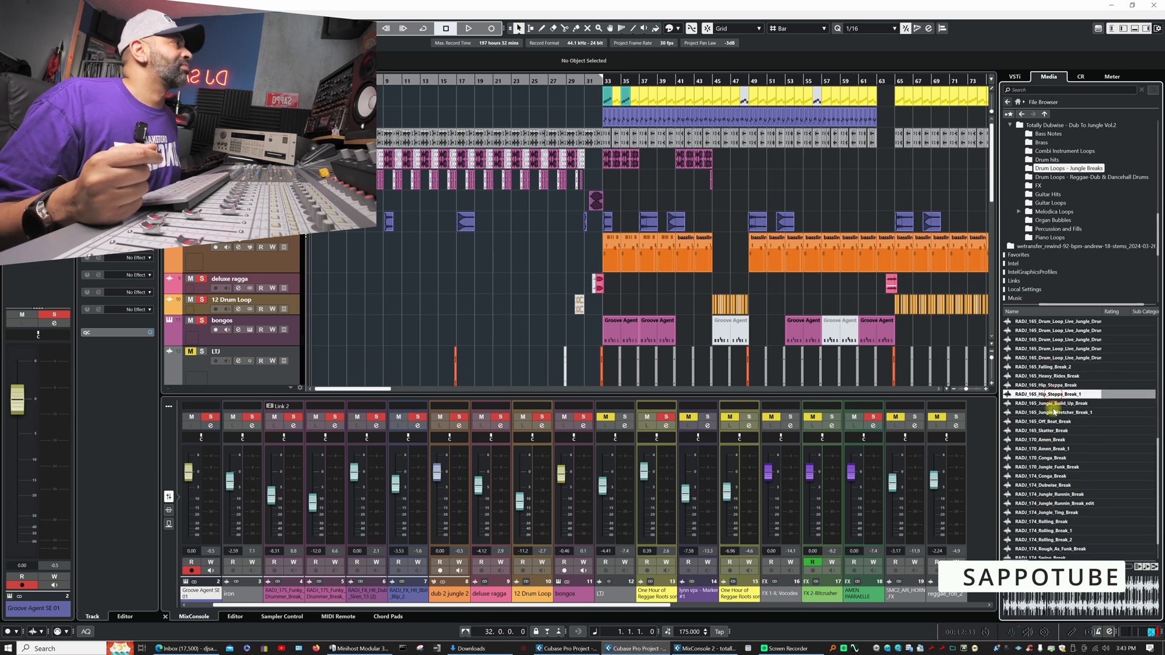
{"action": "left_click", "coordinate": [1044, 431]}
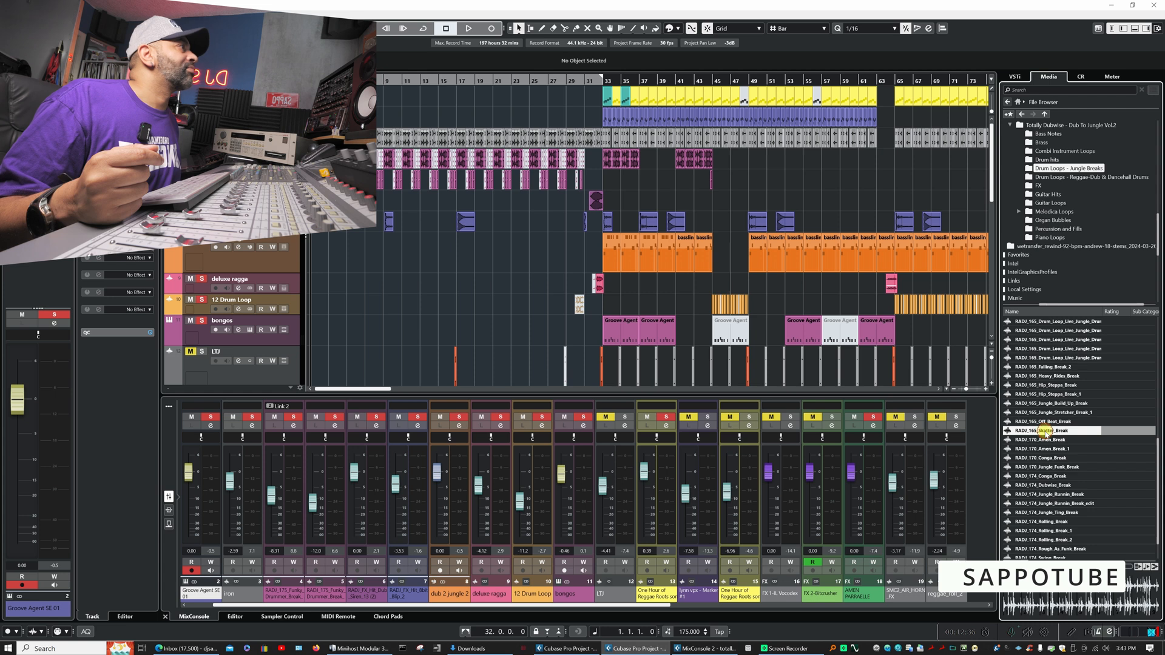
- Audition RADJ_170_Jungle_Funk_Break and the RADJ_174 breaks Jungle_Ting_Break, Rolling_Break_1 and Swing_Break
{"action": "left_click", "coordinate": [1044, 468]}
{"action": "scroll", "coordinate": [1049, 512], "scroll_direction": "down", "scroll_amount": 1}
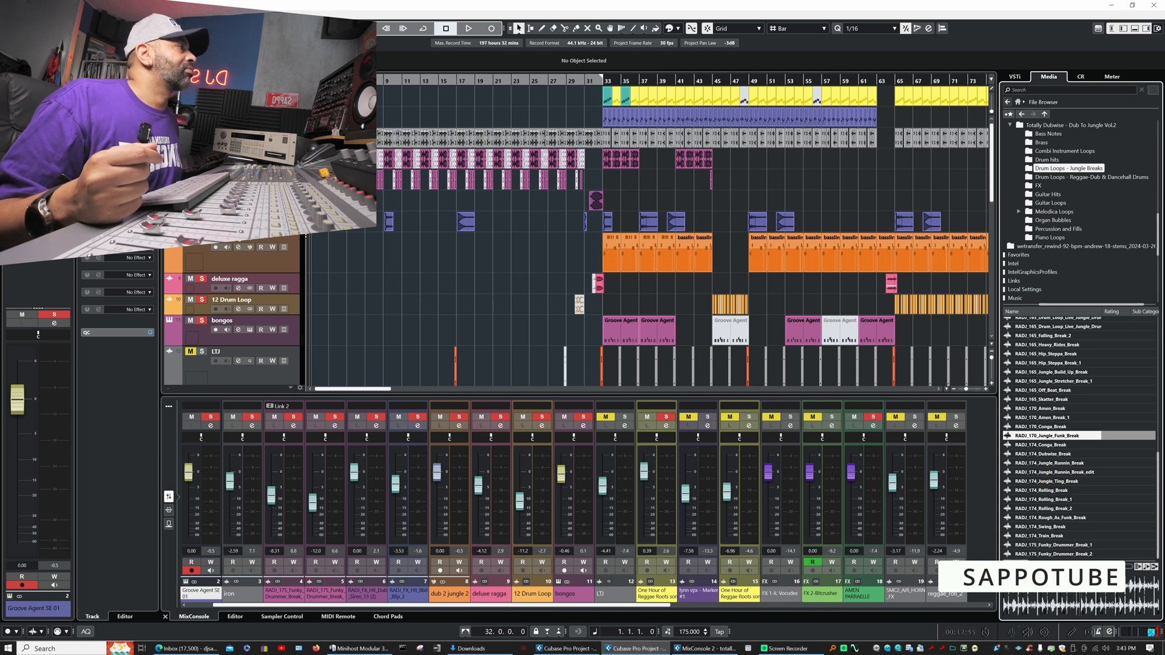
{"action": "left_click", "coordinate": [1052, 481]}
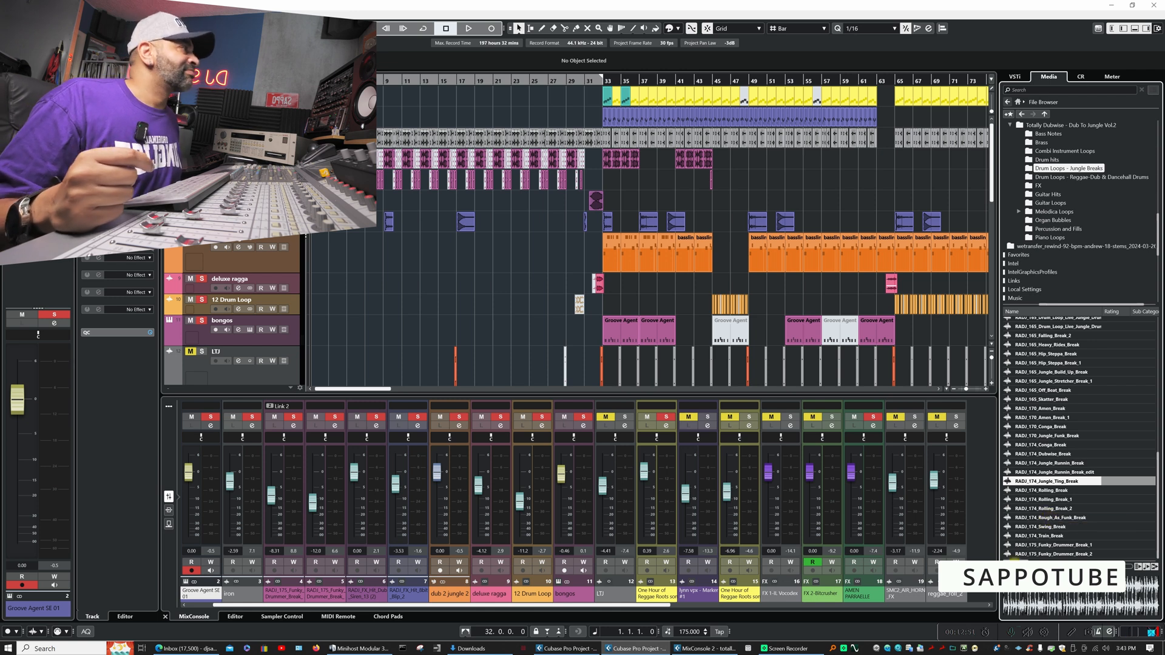
{"action": "left_click", "coordinate": [1043, 500]}
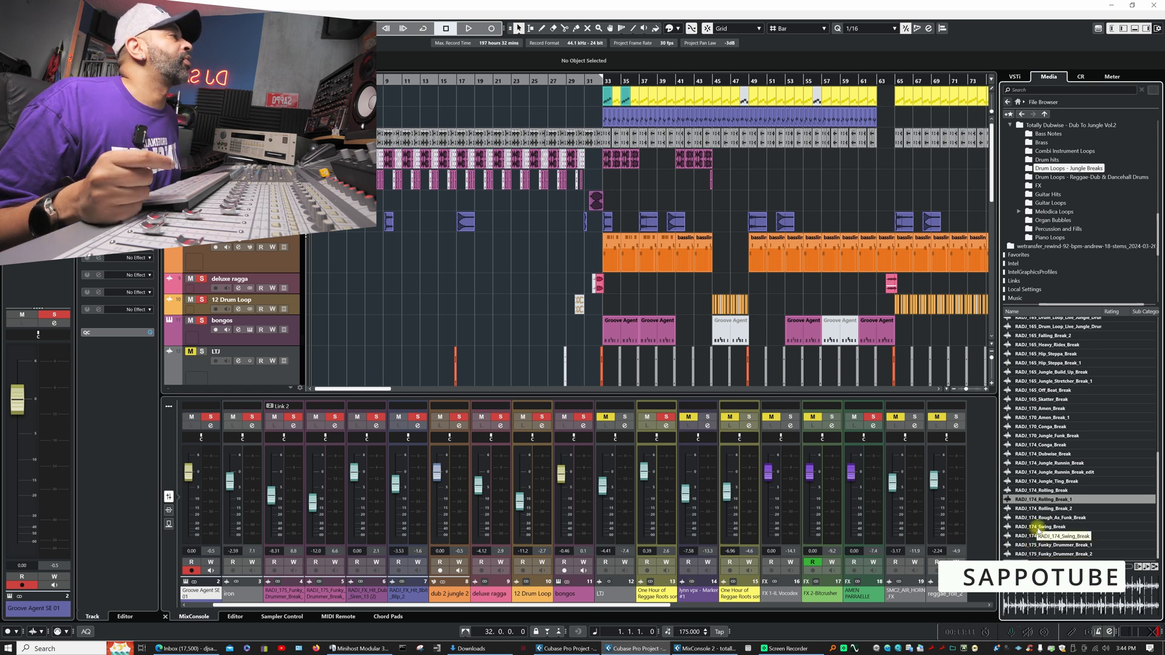
{"action": "left_click", "coordinate": [1039, 528]}
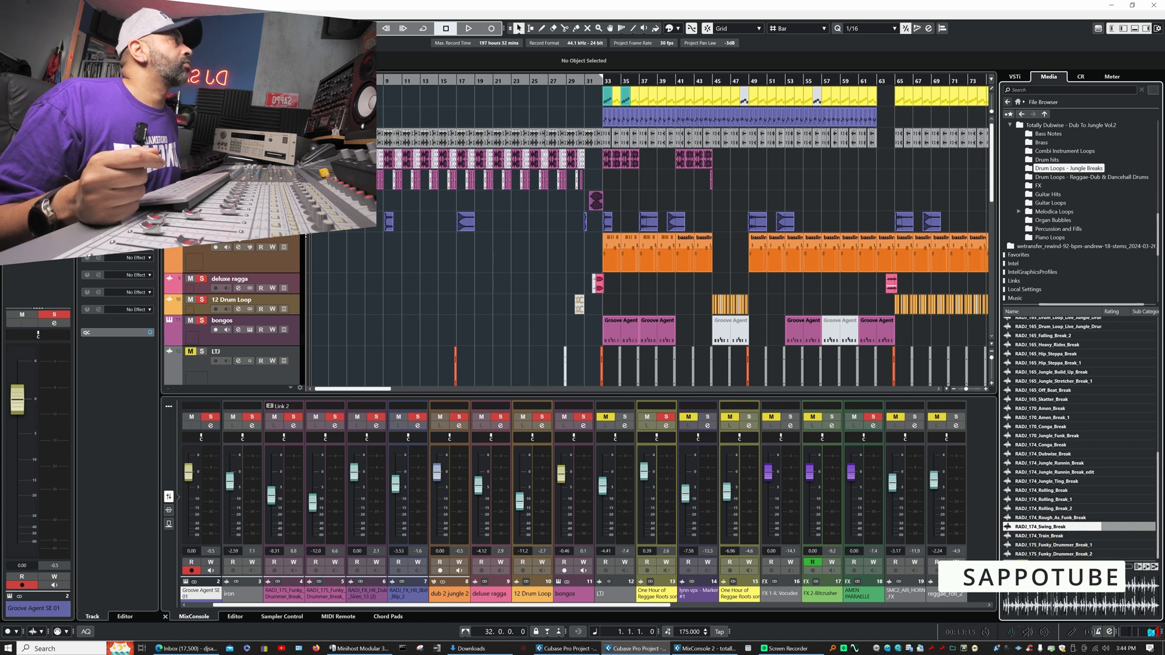
- Open the Drum Loops - Reggae Dub & Dancehall Drums folder and audition stepper, rubadub and steppa loops from RADJ_125 to RADJ_150
{"action": "left_click", "coordinate": [1063, 177]}
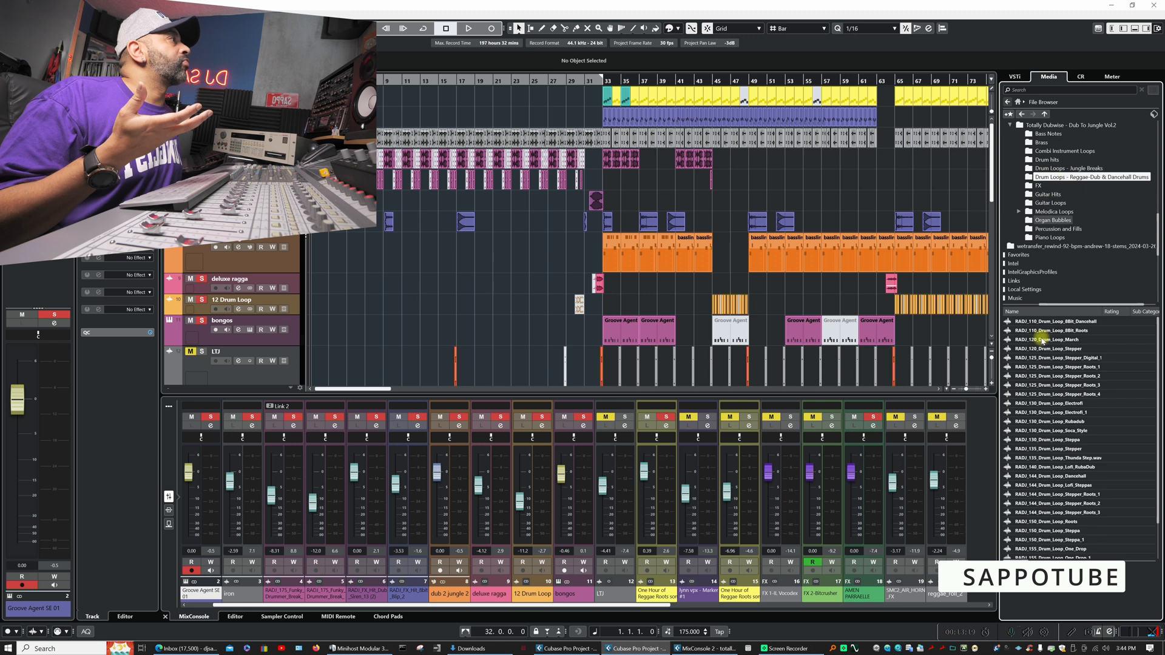
{"action": "left_click", "coordinate": [1057, 367]}
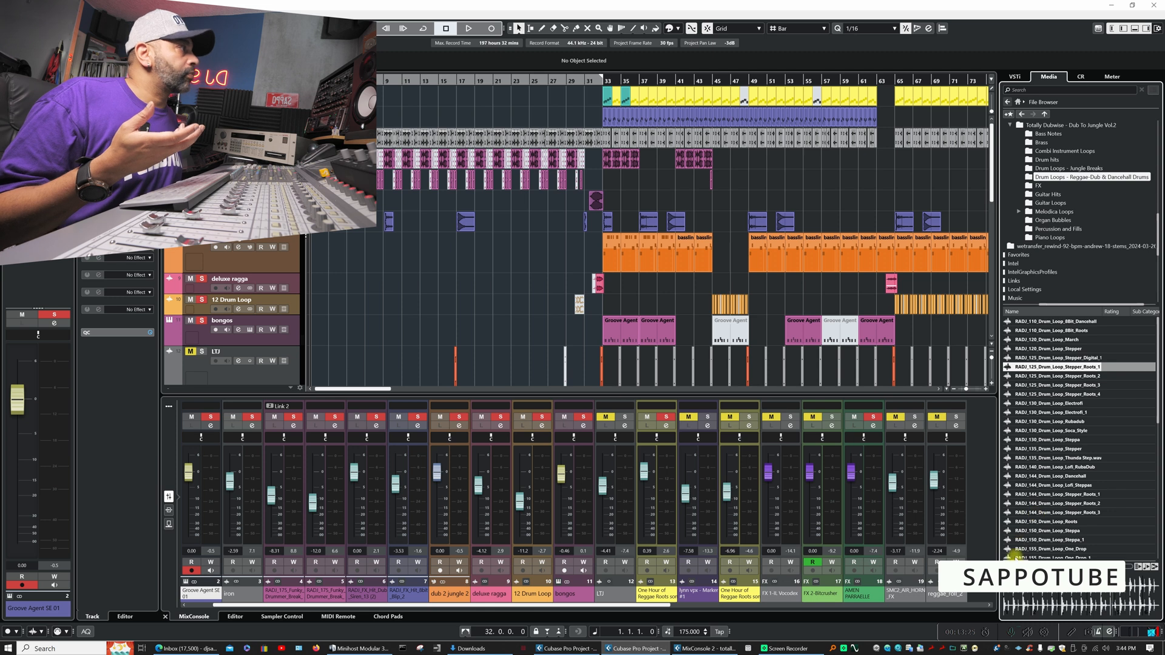
{"action": "left_click", "coordinate": [1038, 421]}
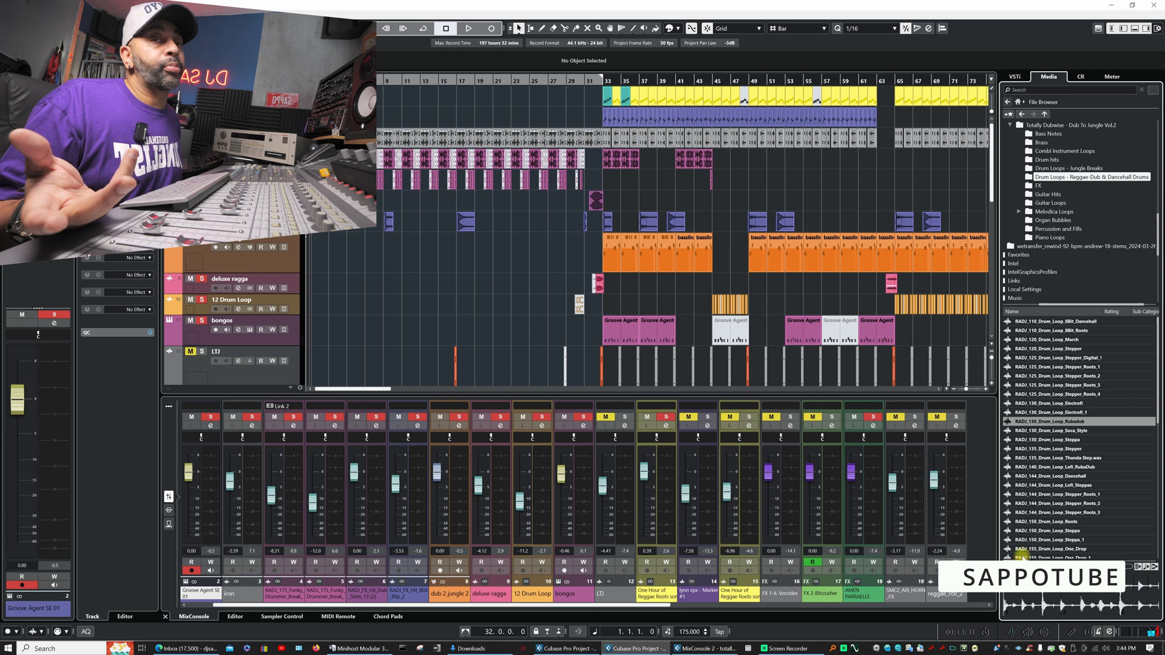
{"action": "left_click", "coordinate": [1043, 485]}
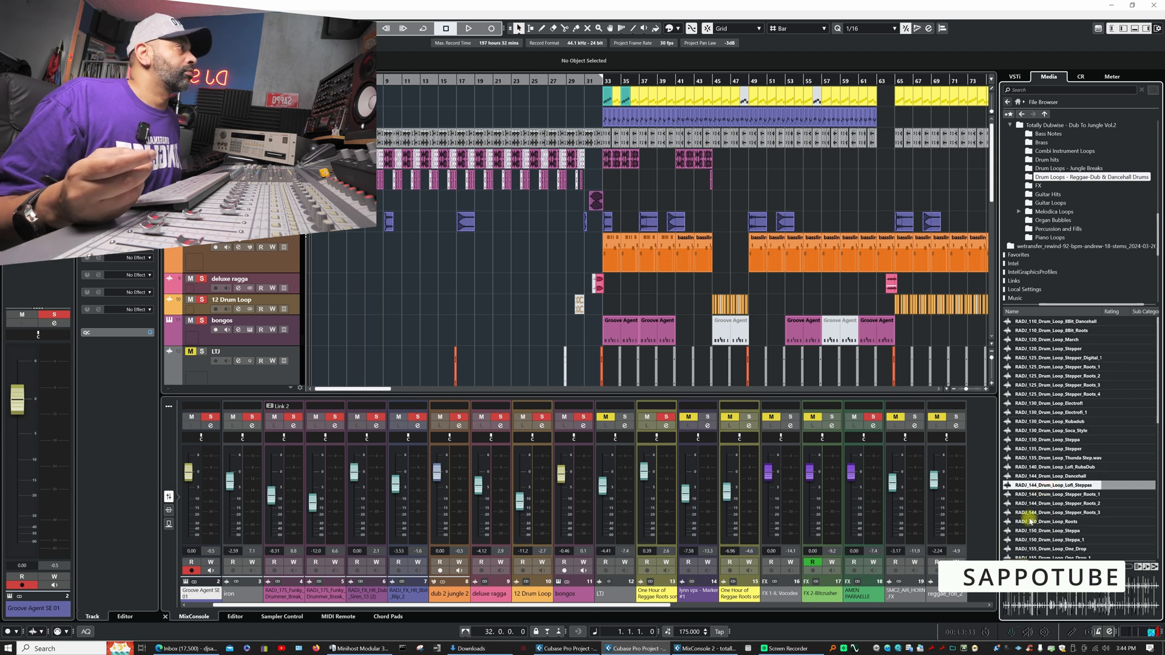
{"action": "scroll", "coordinate": [1032, 510], "scroll_direction": "down", "scroll_amount": 2}
{"action": "left_click", "coordinate": [1038, 494]}
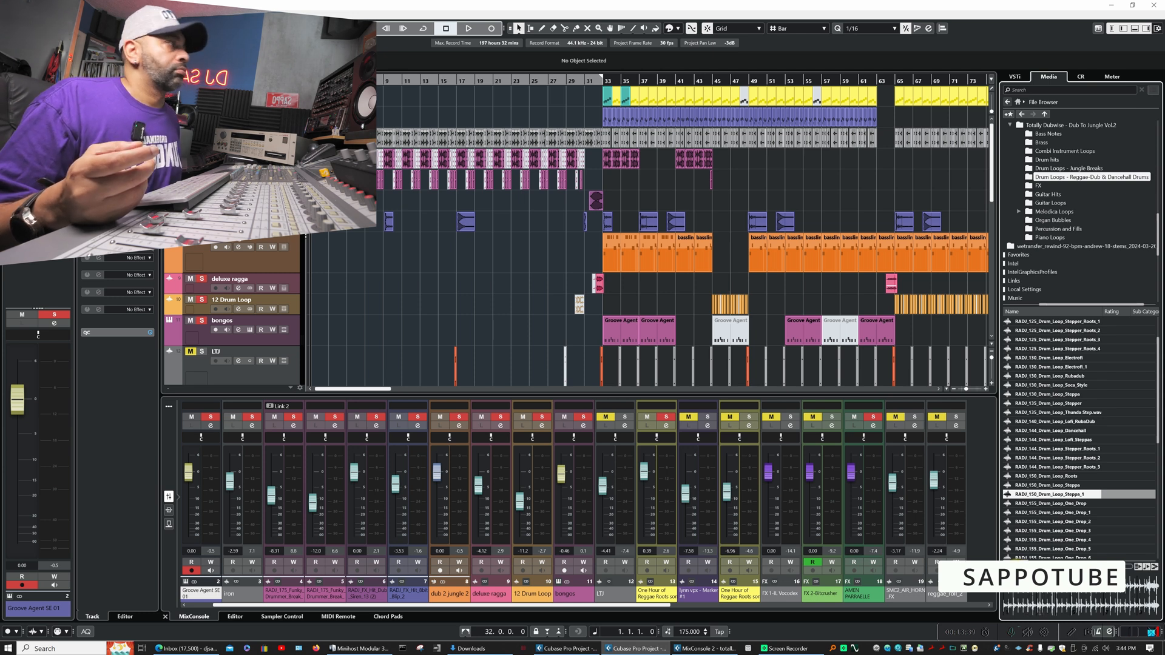
- Audition a RADJ_155 one-drop loop, RADJ_170 One_Drop_5 and Rubadub_2, and the Drum_Loop_Original_1 and Original_3 loops
{"action": "left_click", "coordinate": [1053, 530]}
{"action": "scroll", "coordinate": [1057, 512], "scroll_direction": "down", "scroll_amount": 3}
{"action": "scroll", "coordinate": [1058, 511], "scroll_direction": "down", "scroll_amount": 2}
{"action": "left_click", "coordinate": [1049, 440]}
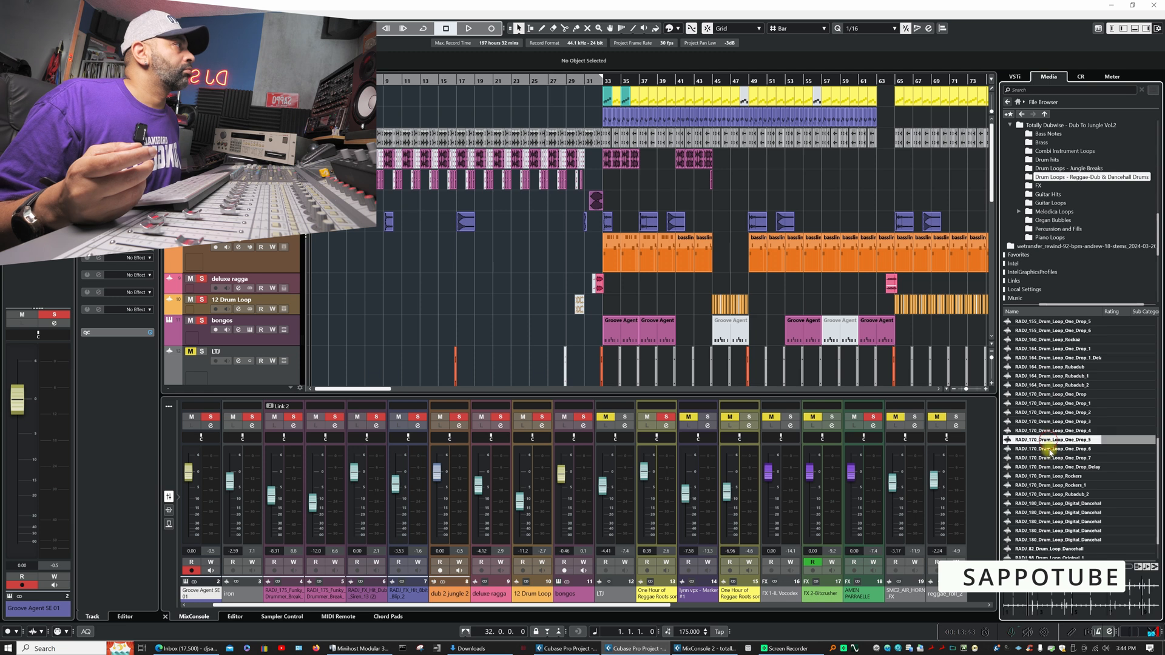
{"action": "left_click", "coordinate": [1043, 494]}
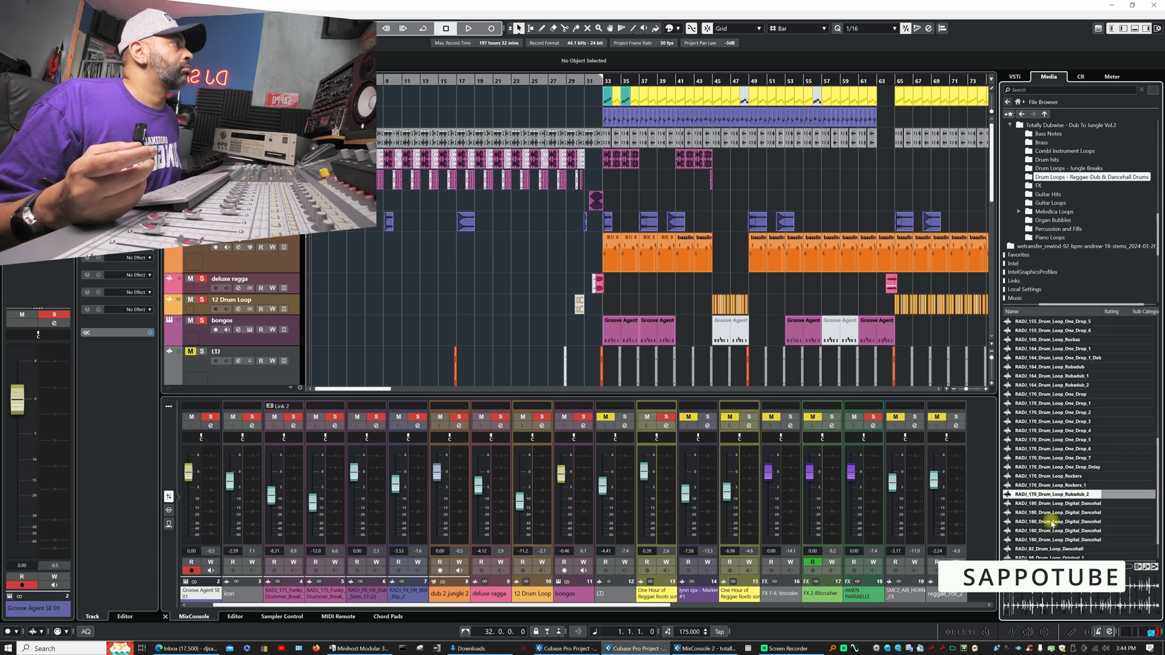
{"action": "scroll", "coordinate": [1047, 493], "scroll_direction": "down", "scroll_amount": 1}
{"action": "left_click", "coordinate": [1044, 526]}
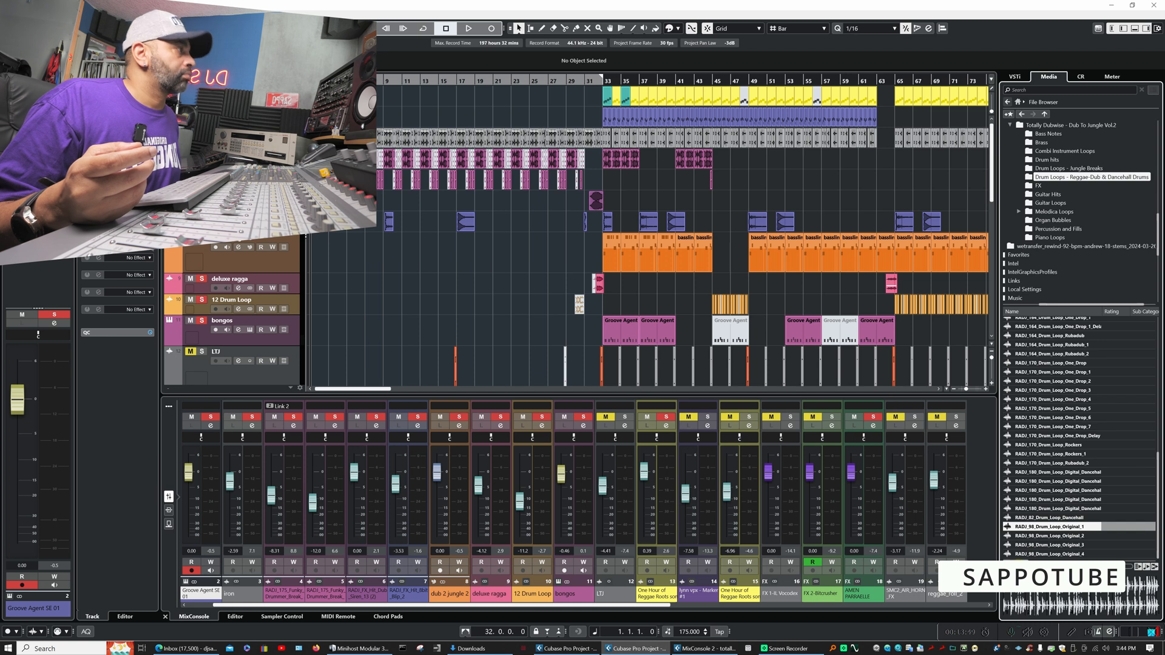
{"action": "left_click", "coordinate": [1035, 545]}
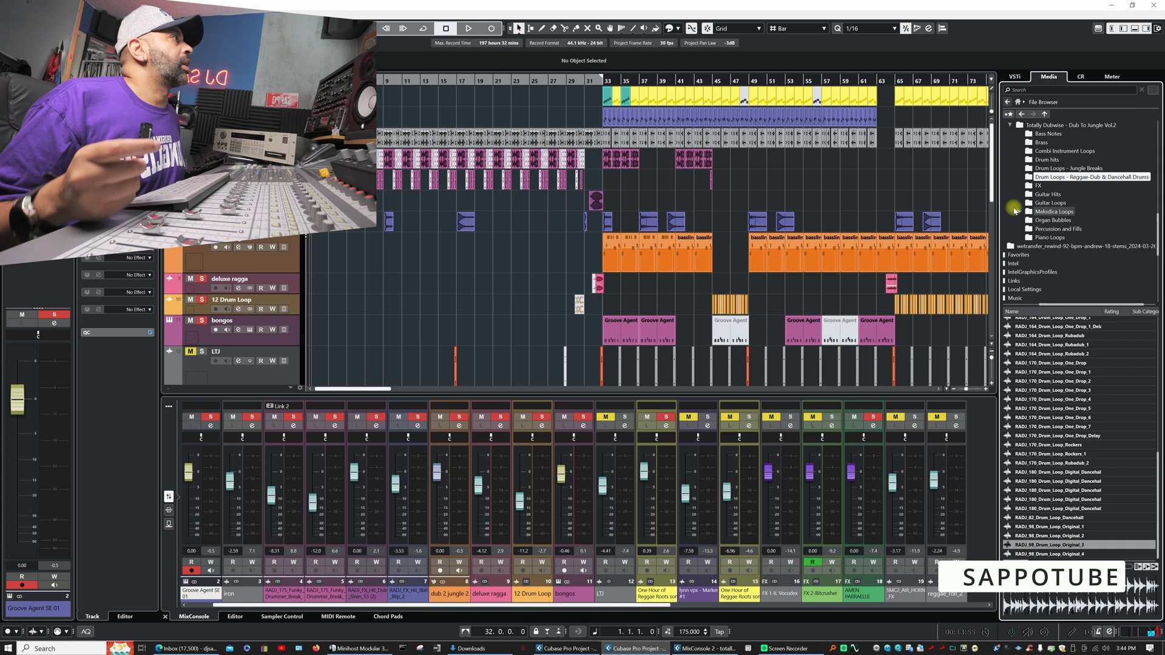
- Open the FX folder and audition several RADJ_FX_Hit 8bit_Blip and Arcade hits, including 8bit_Blip_2, 8bit_Blip_8 and Arcade_2
{"action": "left_click", "coordinate": [1038, 185]}
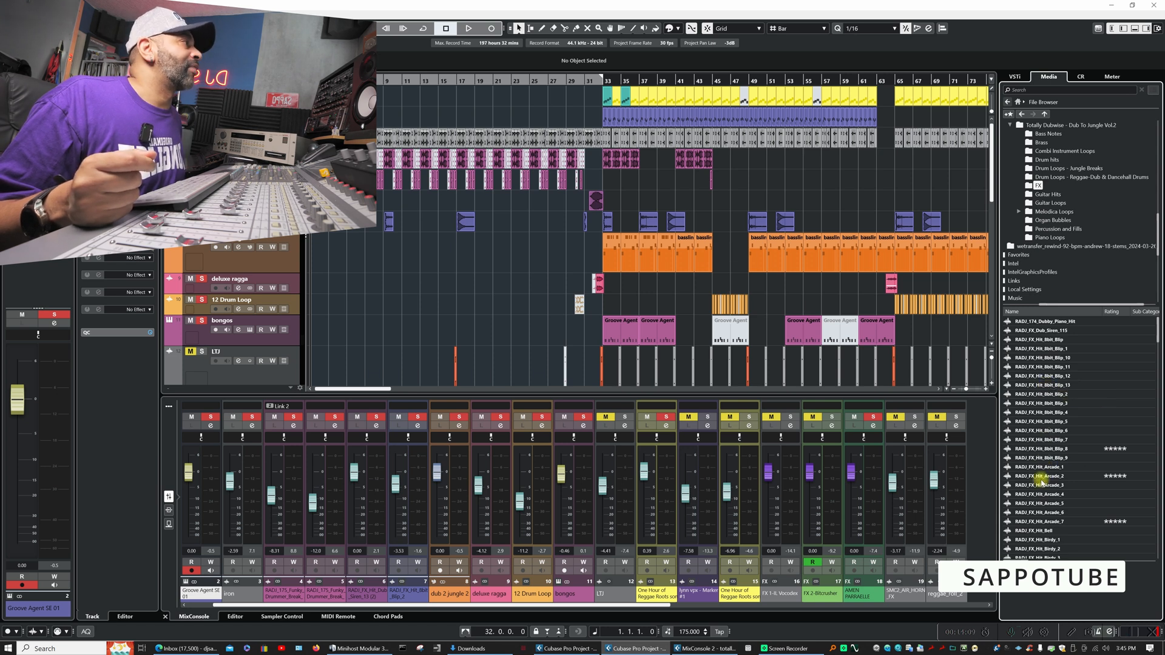
{"action": "left_click", "coordinate": [1041, 358]}
{"action": "left_click", "coordinate": [1041, 393]}
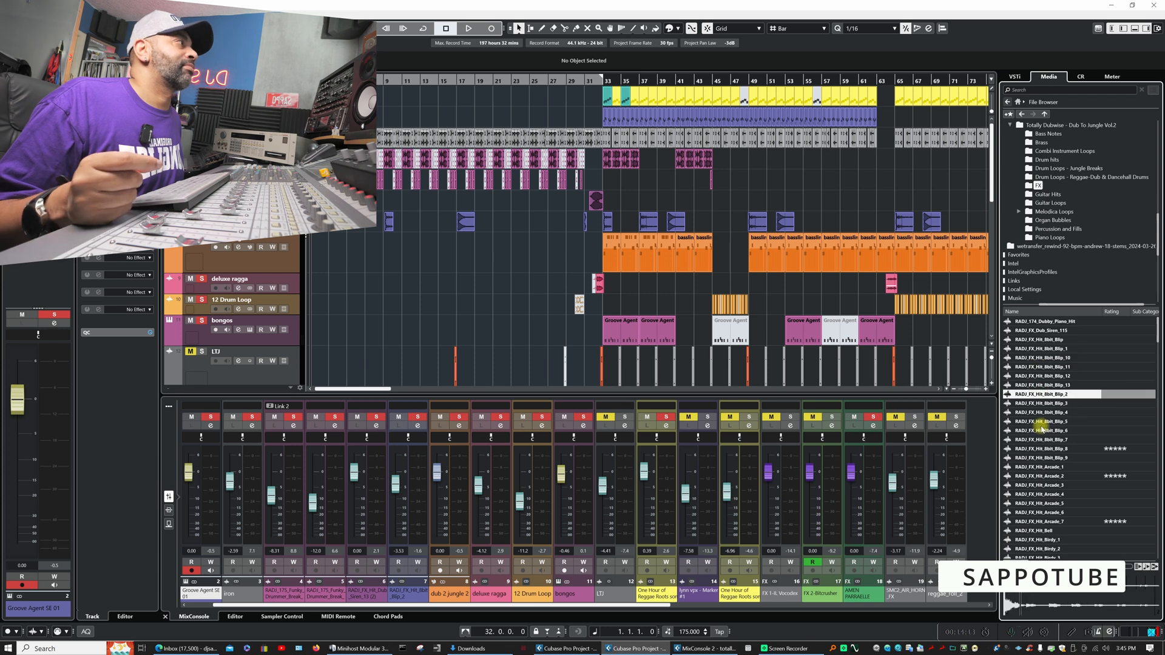
{"action": "left_click", "coordinate": [1045, 439]}
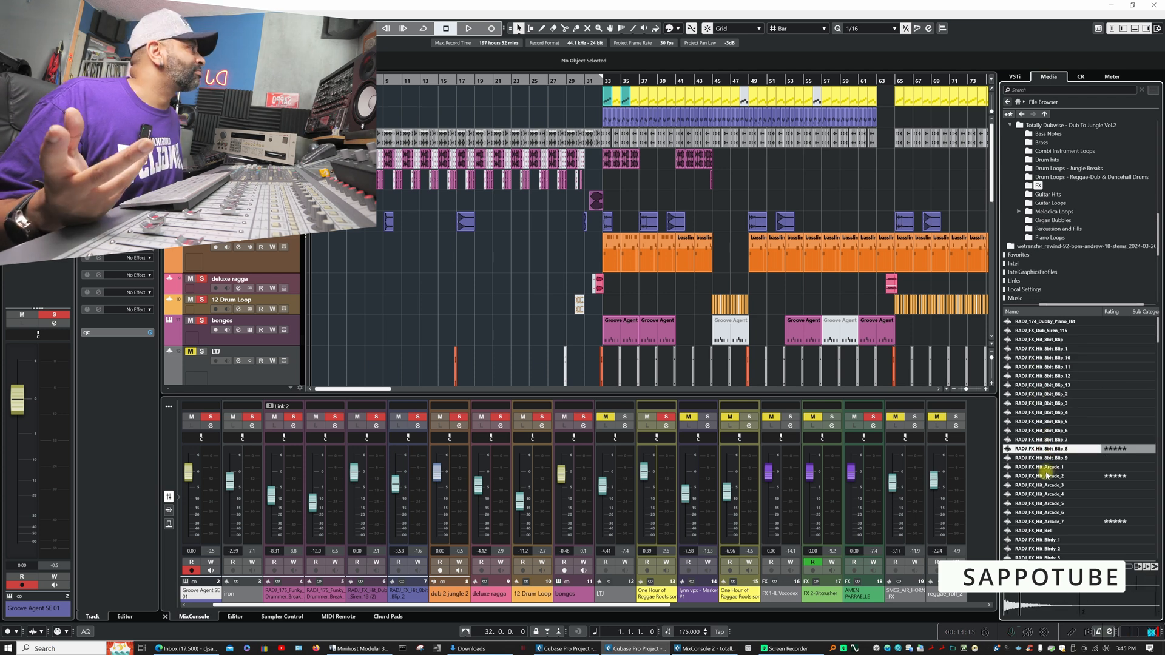
{"action": "left_click", "coordinate": [1047, 476]}
{"action": "left_click", "coordinate": [1048, 515]}
- Audition further RADJ_FX_Hit samples, including Boom and Delay_Dub_Hit_11, 1 and 7
{"action": "scroll", "coordinate": [1073, 470], "scroll_direction": "down", "scroll_amount": 4}
{"action": "left_click", "coordinate": [1051, 451]}
{"action": "scroll", "coordinate": [1041, 467], "scroll_direction": "down", "scroll_amount": 4}
{"action": "left_click", "coordinate": [1039, 439]}
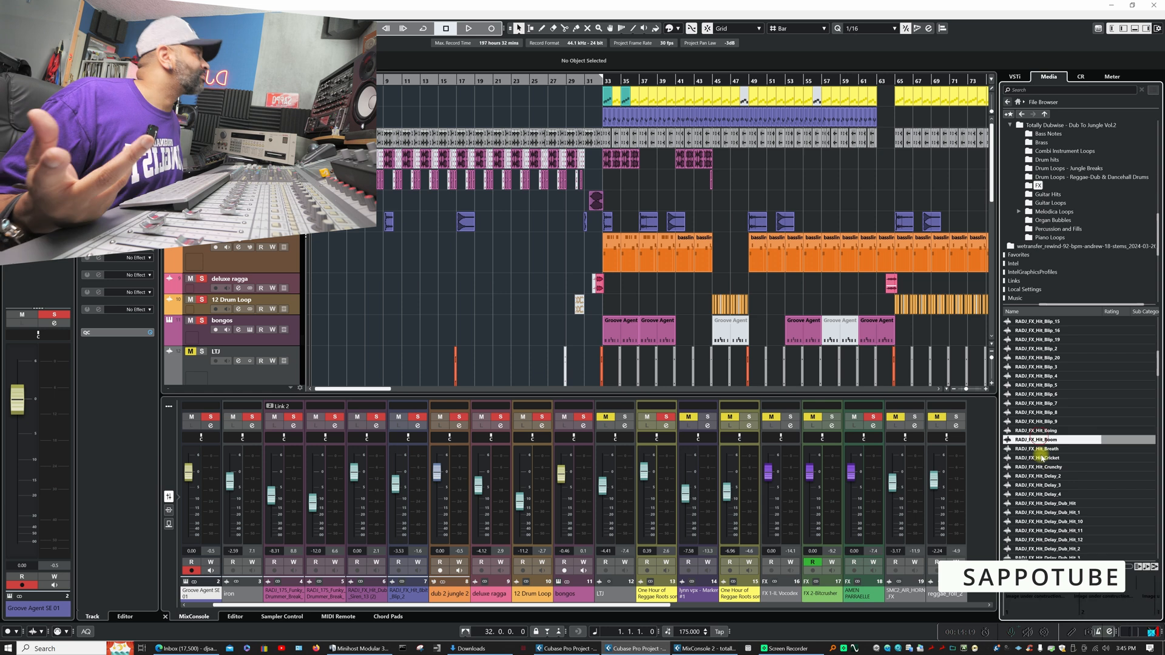
{"action": "scroll", "coordinate": [1040, 443], "scroll_direction": "down", "scroll_amount": 5}
{"action": "left_click", "coordinate": [1043, 484]}
{"action": "left_click", "coordinate": [1044, 440]}
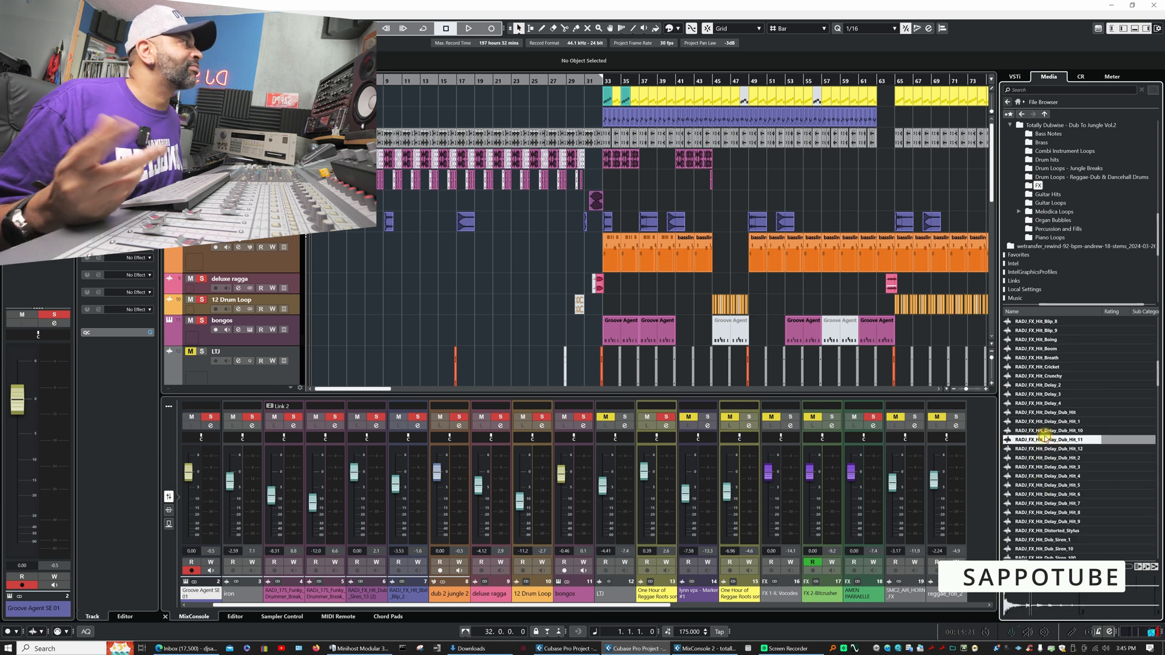
{"action": "left_click", "coordinate": [1034, 421]}
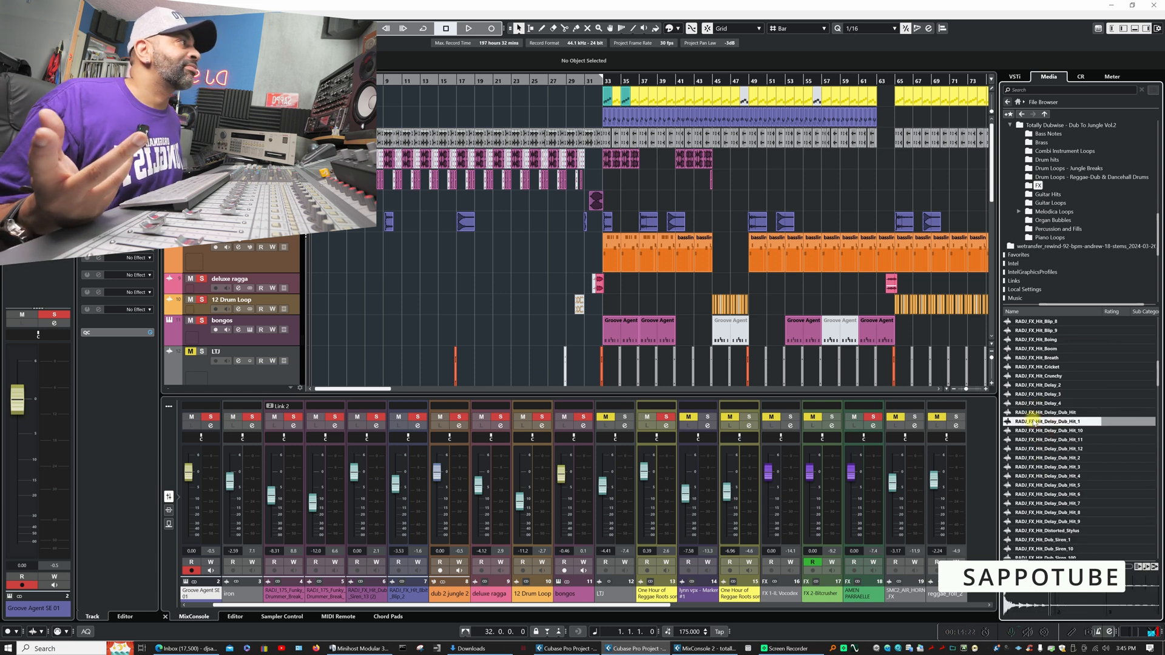
{"action": "left_click", "coordinate": [1041, 504]}
- Audition RADJ_FX_Hit_Distorted_Stylus and several Dub_Siren hits, including 1, 102, 15 and the starred Dub_Siren_13
{"action": "scroll", "coordinate": [1062, 476], "scroll_direction": "down", "scroll_amount": 5}
{"action": "left_click", "coordinate": [1050, 403]}
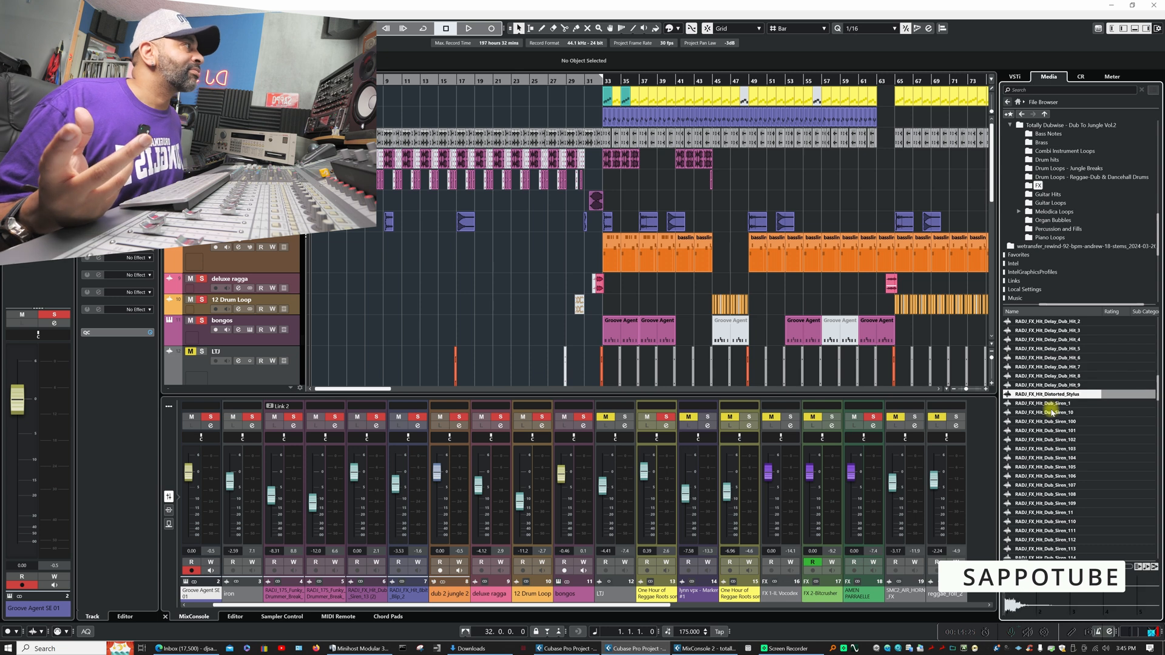
{"action": "left_click", "coordinate": [1050, 440]}
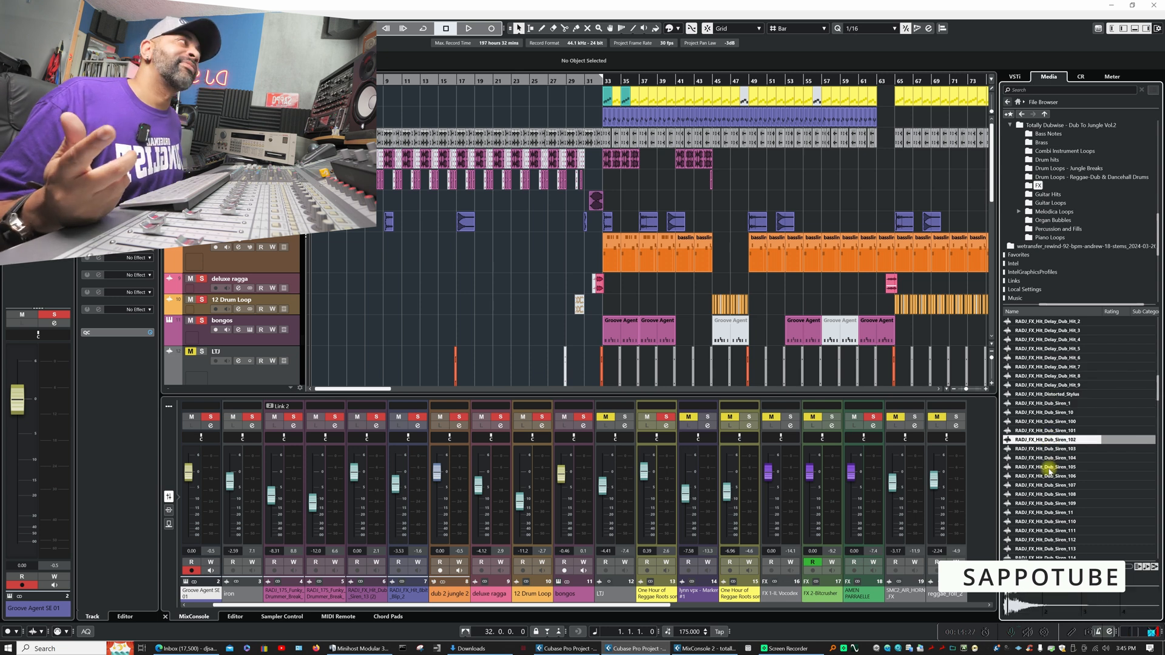
{"action": "left_click", "coordinate": [1057, 476]}
{"action": "scroll", "coordinate": [1057, 476], "scroll_direction": "down", "scroll_amount": 5}
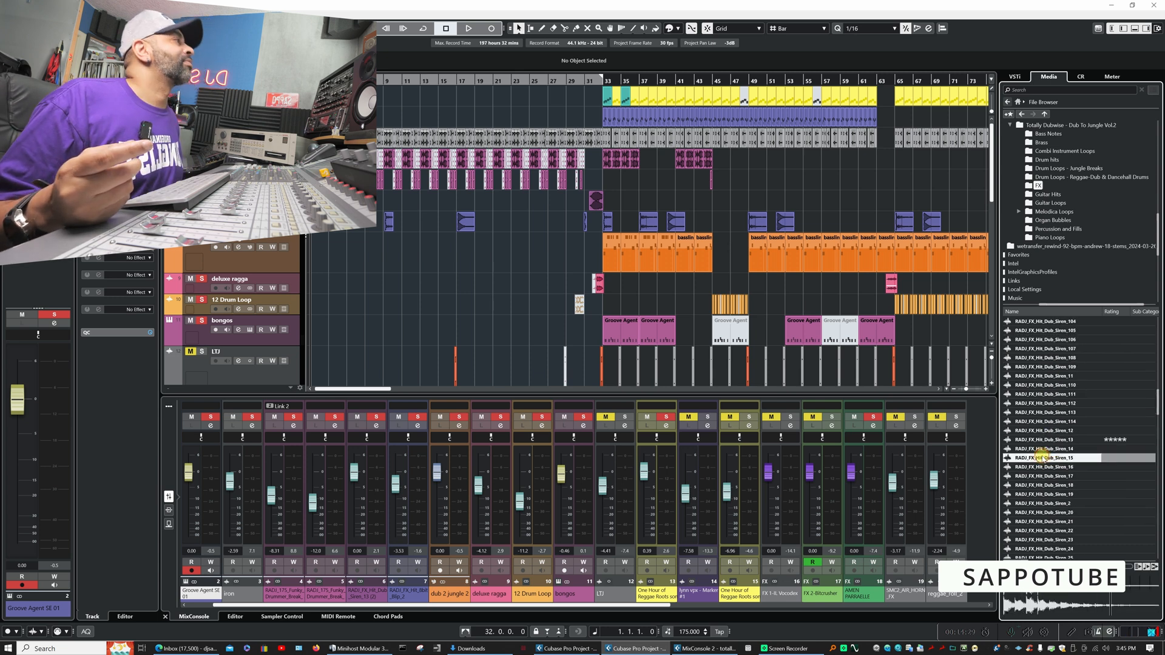
{"action": "left_click", "coordinate": [1039, 458]}
{"action": "left_click", "coordinate": [1048, 440]}
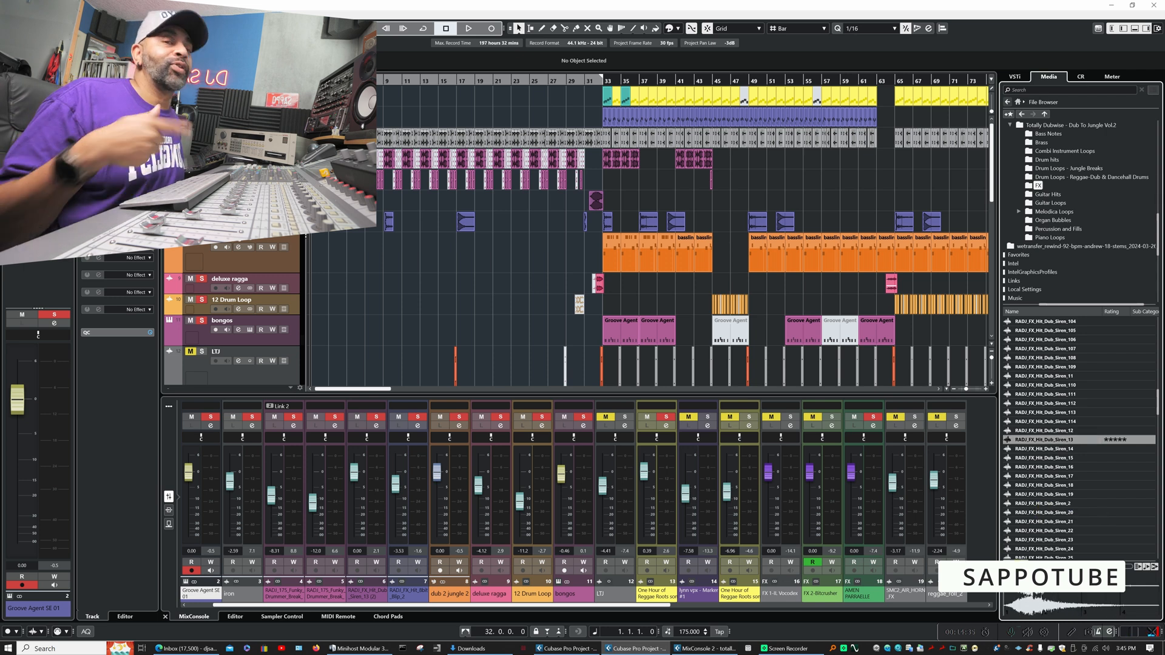
- Audition more RADJ_FX_Hit_Dub_Siren samples in the FX folder, including Dub_Siren_20, 30 and 53
{"action": "left_click", "coordinate": [1045, 512]}
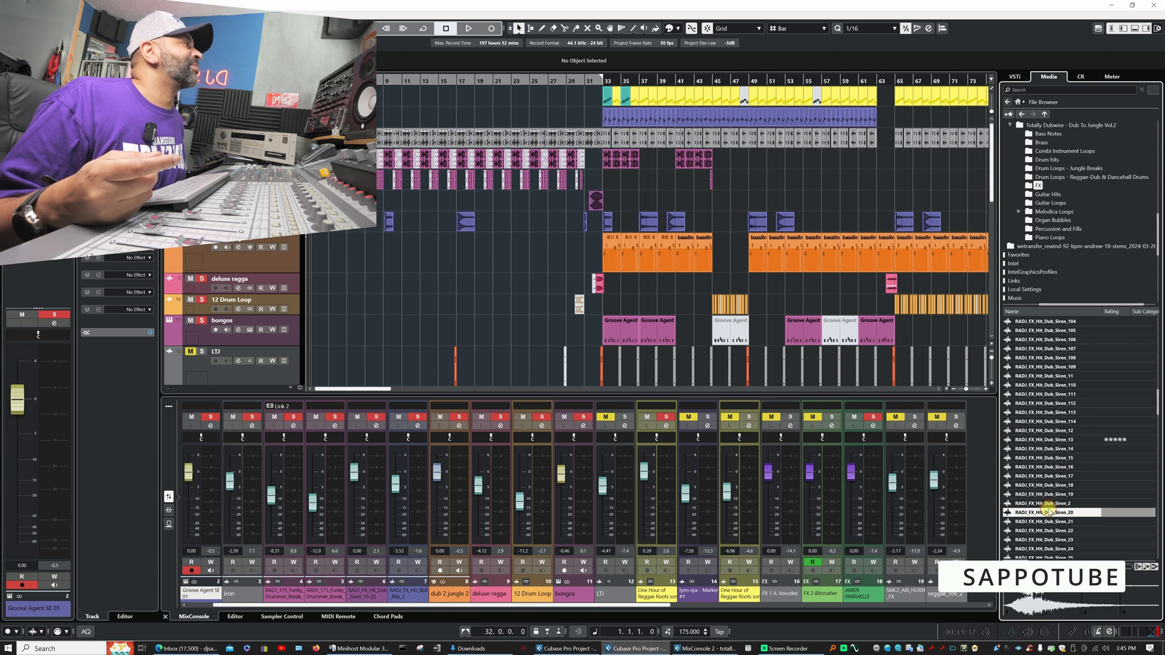
{"action": "scroll", "coordinate": [1059, 480], "scroll_direction": "down", "scroll_amount": 3}
{"action": "scroll", "coordinate": [1040, 476], "scroll_direction": "down", "scroll_amount": 2}
{"action": "left_click", "coordinate": [1040, 478]}
{"action": "scroll", "coordinate": [1039, 480], "scroll_direction": "down", "scroll_amount": 3}
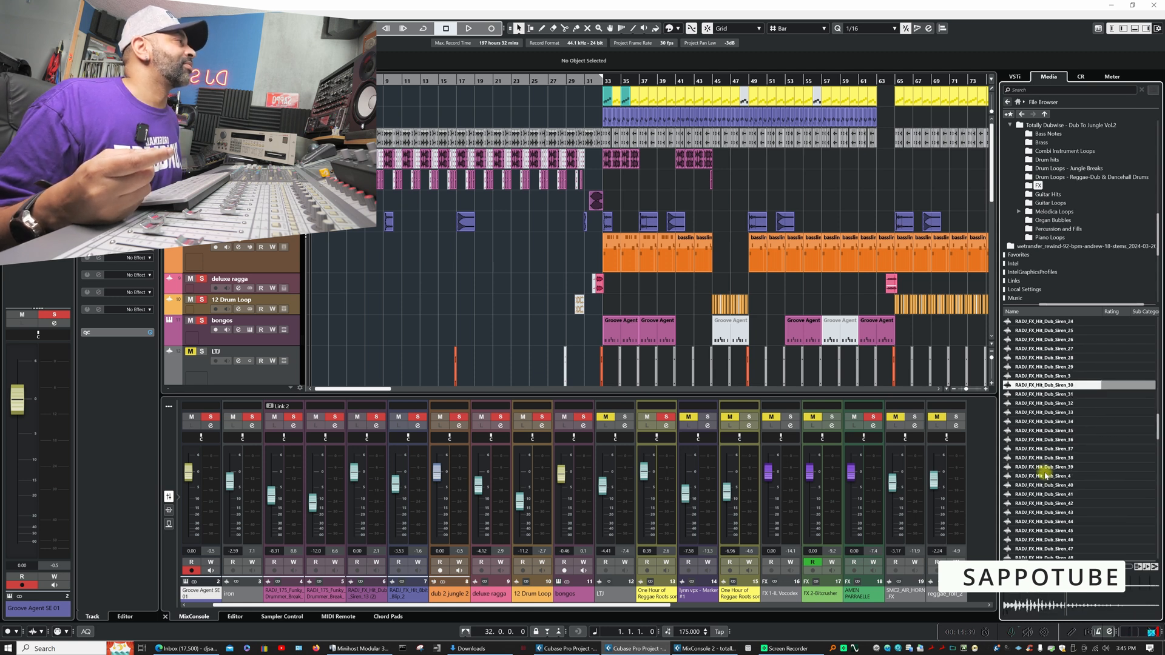
{"action": "left_click", "coordinate": [1044, 459]}
{"action": "scroll", "coordinate": [1050, 504], "scroll_direction": "down", "scroll_amount": 3}
{"action": "left_click", "coordinate": [1045, 477]}
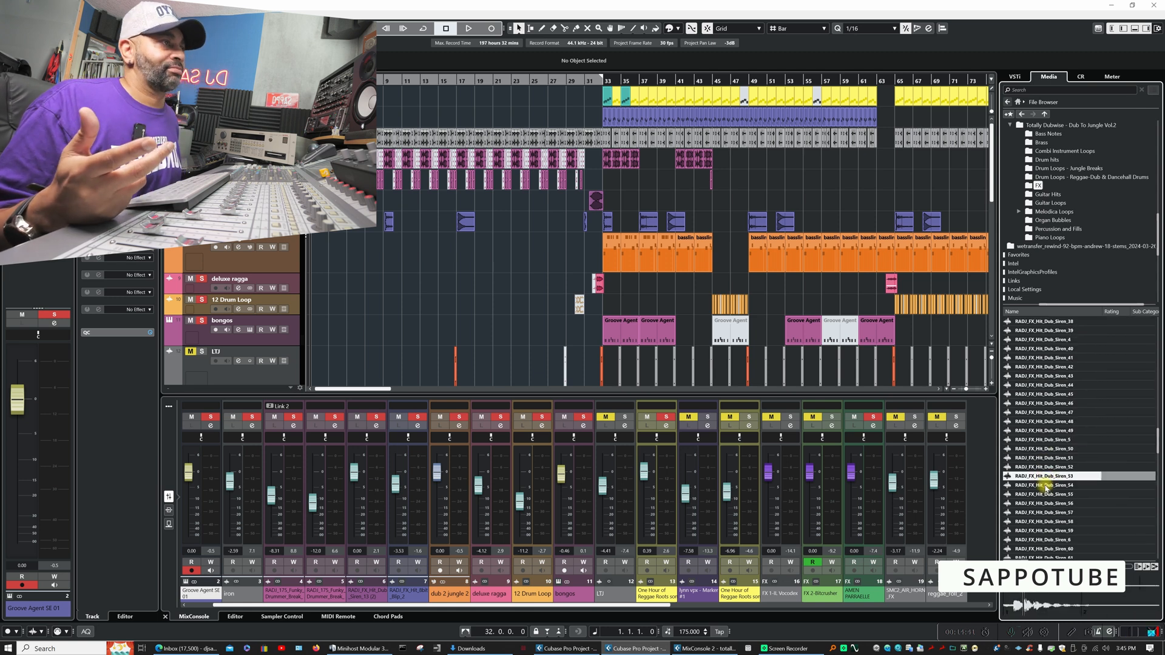
- Audition the later Dub_Siren hits 61, 81 and 97 in the FX folder
{"action": "scroll", "coordinate": [1045, 483], "scroll_direction": "down", "scroll_amount": 2}
{"action": "left_click", "coordinate": [1043, 467]}
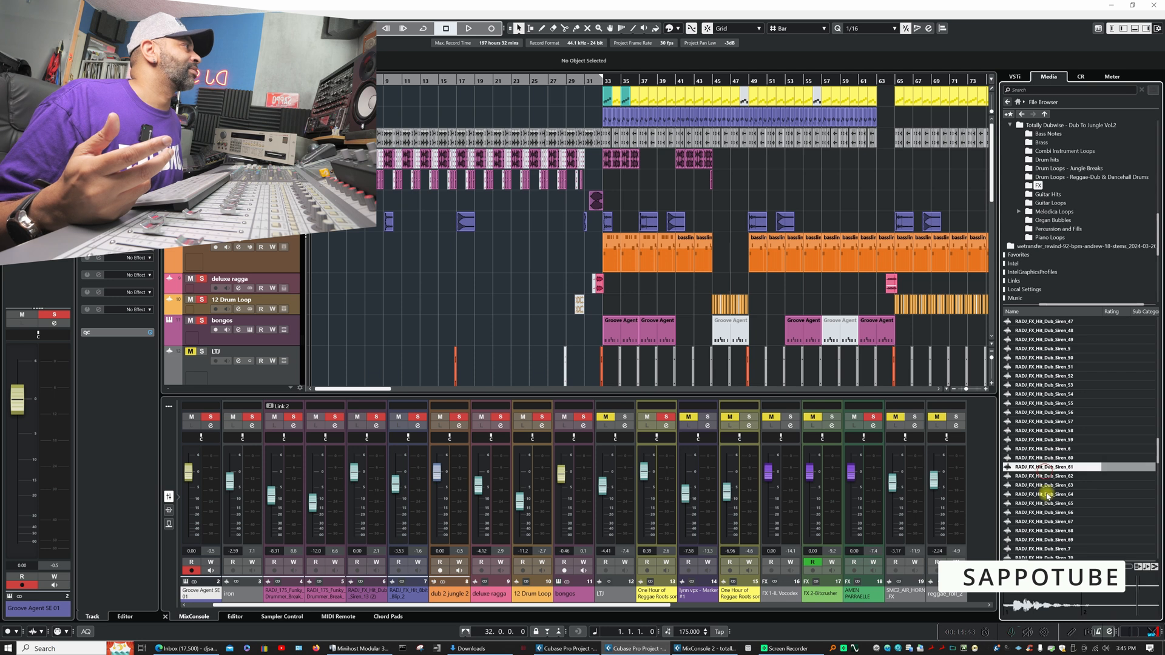
{"action": "scroll", "coordinate": [1045, 513], "scroll_direction": "down", "scroll_amount": 4}
{"action": "left_click", "coordinate": [1044, 485]}
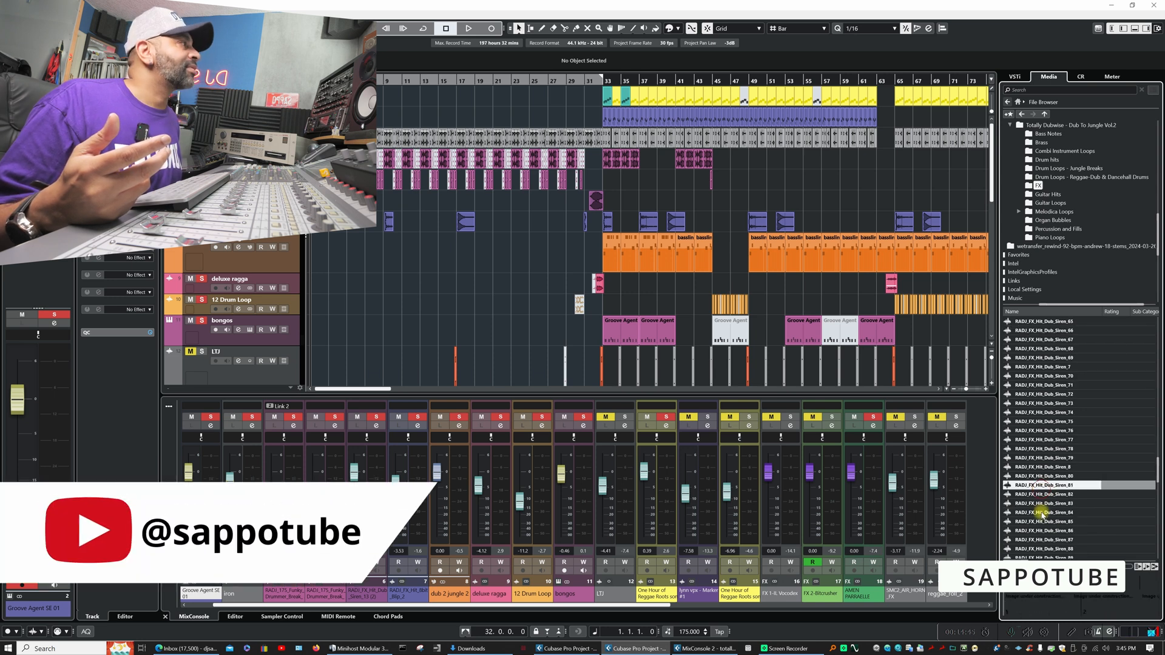
{"action": "scroll", "coordinate": [1044, 512], "scroll_direction": "down", "scroll_amount": 3}
{"action": "left_click", "coordinate": [1044, 503]}
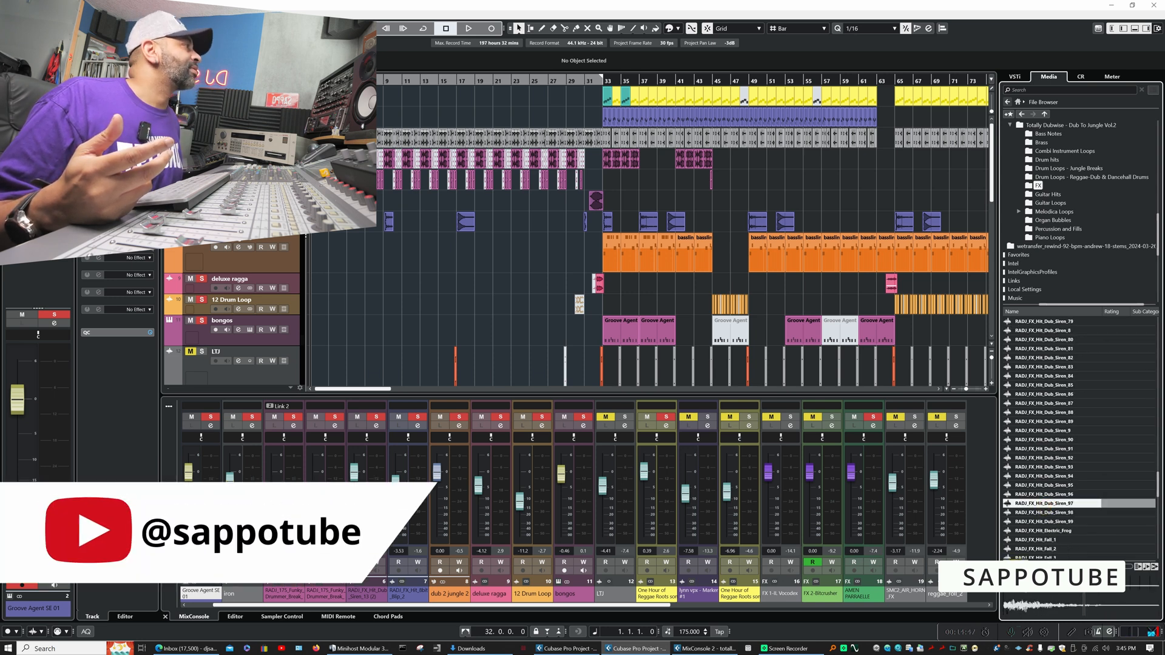
- Open the Guitar Hits folder and audition several hits and notes, including RADJ_174_C_Guitar_Hit, Amaj_Guitar_Open_Note and Fmaj_Guitar_Open_Note
{"action": "left_click", "coordinate": [1042, 194]}
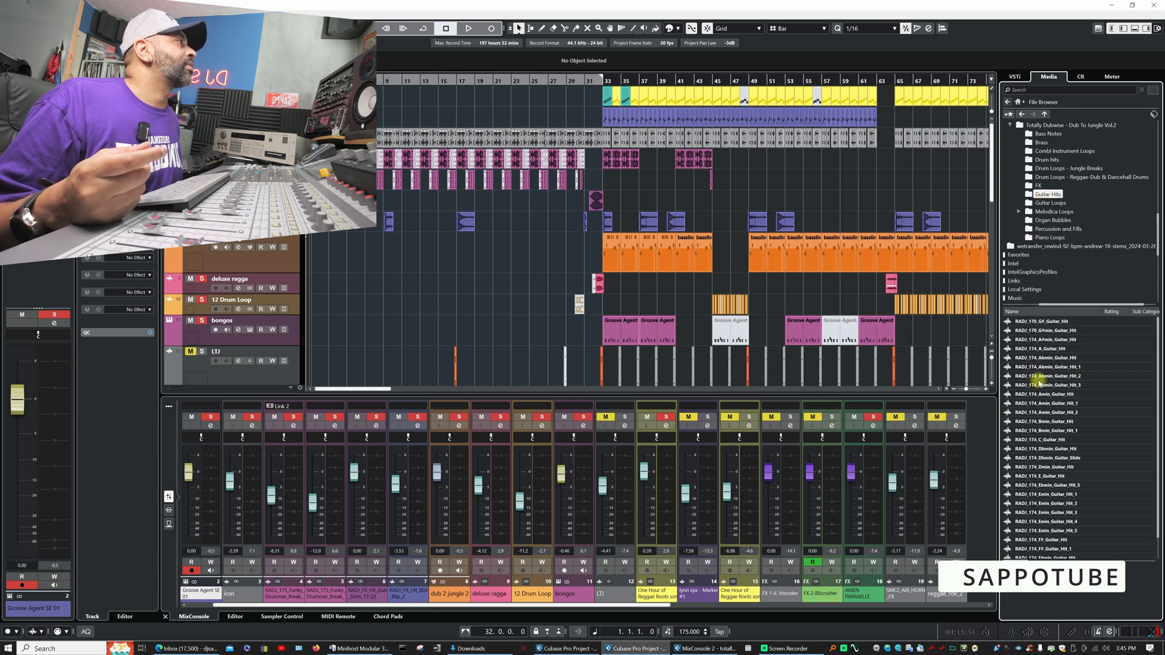
{"action": "left_click", "coordinate": [1046, 376]}
{"action": "left_click", "coordinate": [1049, 438]}
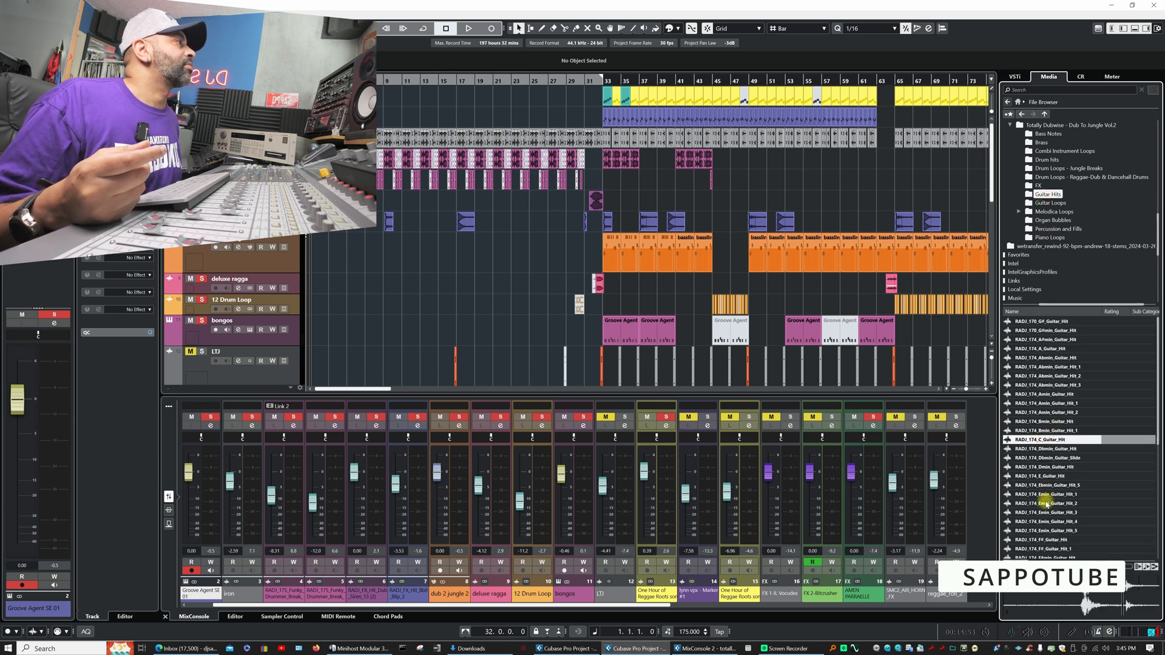
{"action": "left_click", "coordinate": [1055, 503]}
{"action": "scroll", "coordinate": [1056, 504], "scroll_direction": "down", "scroll_amount": 5}
{"action": "left_click", "coordinate": [1057, 503]}
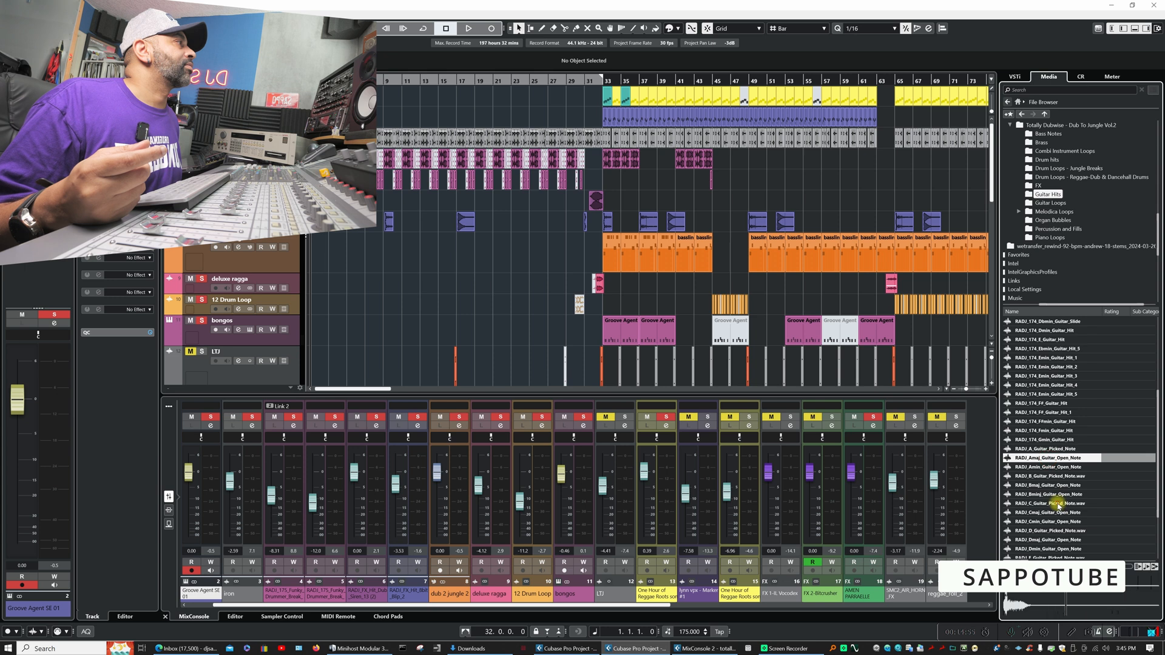
{"action": "scroll", "coordinate": [1056, 516], "scroll_direction": "down", "scroll_amount": 3}
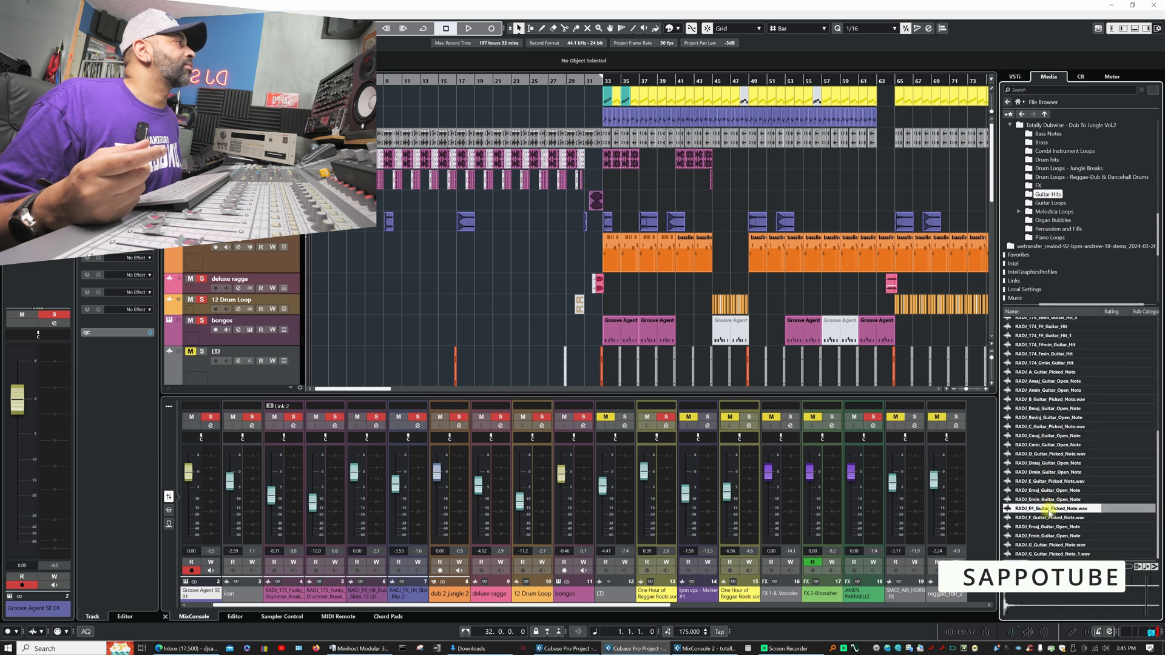
{"action": "left_click", "coordinate": [1055, 527]}
- Open the Guitar Loops folder and audition RADJ_165_C_Guitar_Loop and several RADJ_174 loops, including Amin_Guitar_Loop_1, Fmin_Guitar_Loop and G#min_Guitar_Loop_1
{"action": "left_click", "coordinate": [1050, 203]}
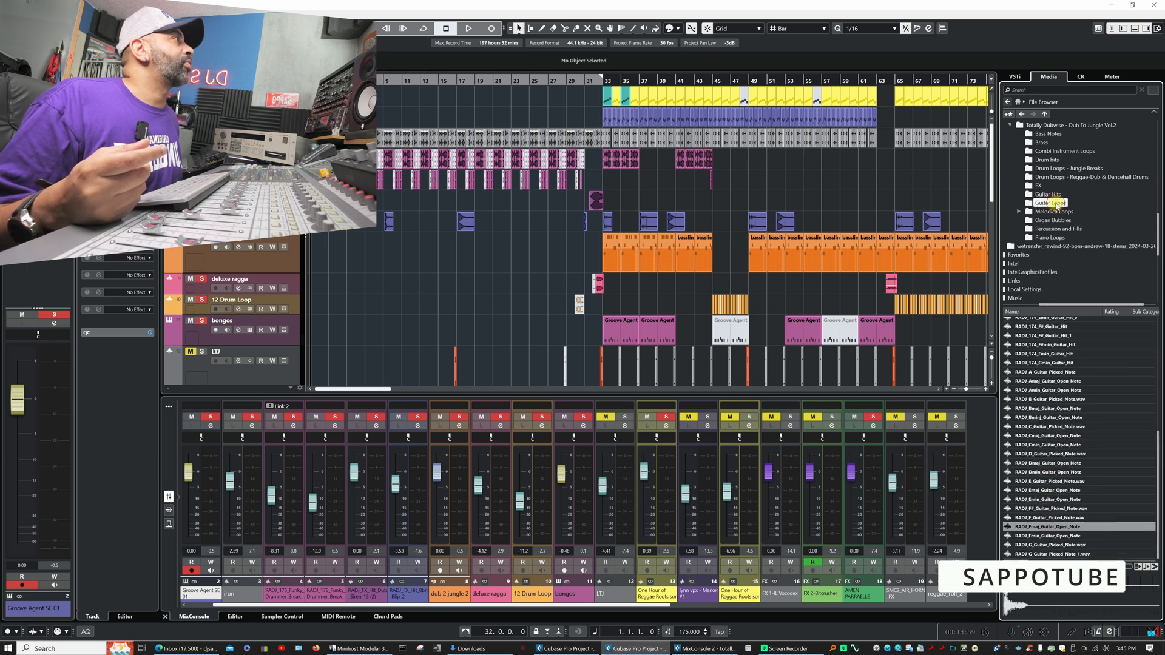
{"action": "left_click", "coordinate": [1046, 366]}
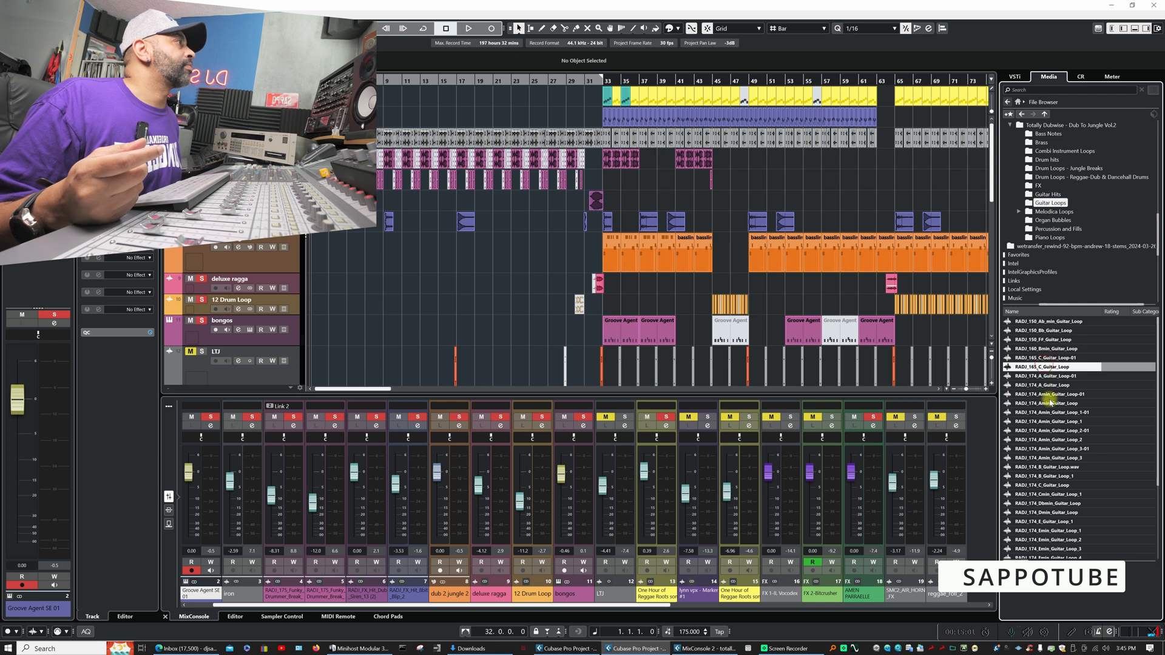
{"action": "left_click", "coordinate": [1050, 423]}
{"action": "scroll", "coordinate": [1054, 460], "scroll_direction": "down", "scroll_amount": 3}
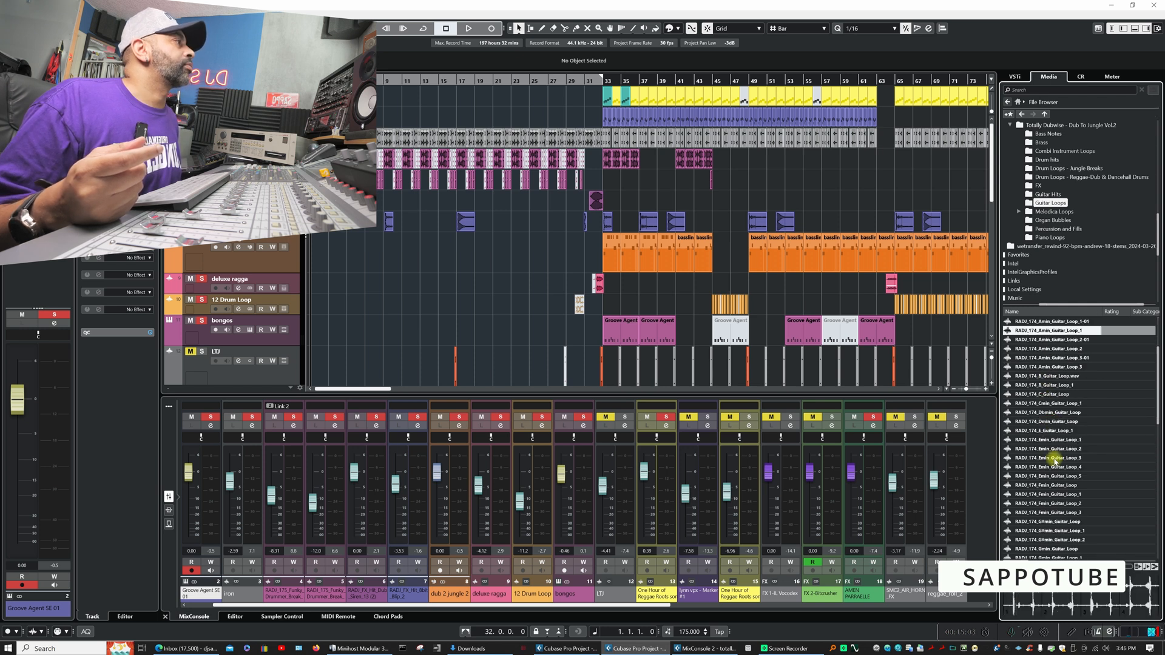
{"action": "left_click", "coordinate": [1048, 422]}
{"action": "scroll", "coordinate": [1054, 474], "scroll_direction": "down", "scroll_amount": 3}
{"action": "left_click", "coordinate": [1050, 395]}
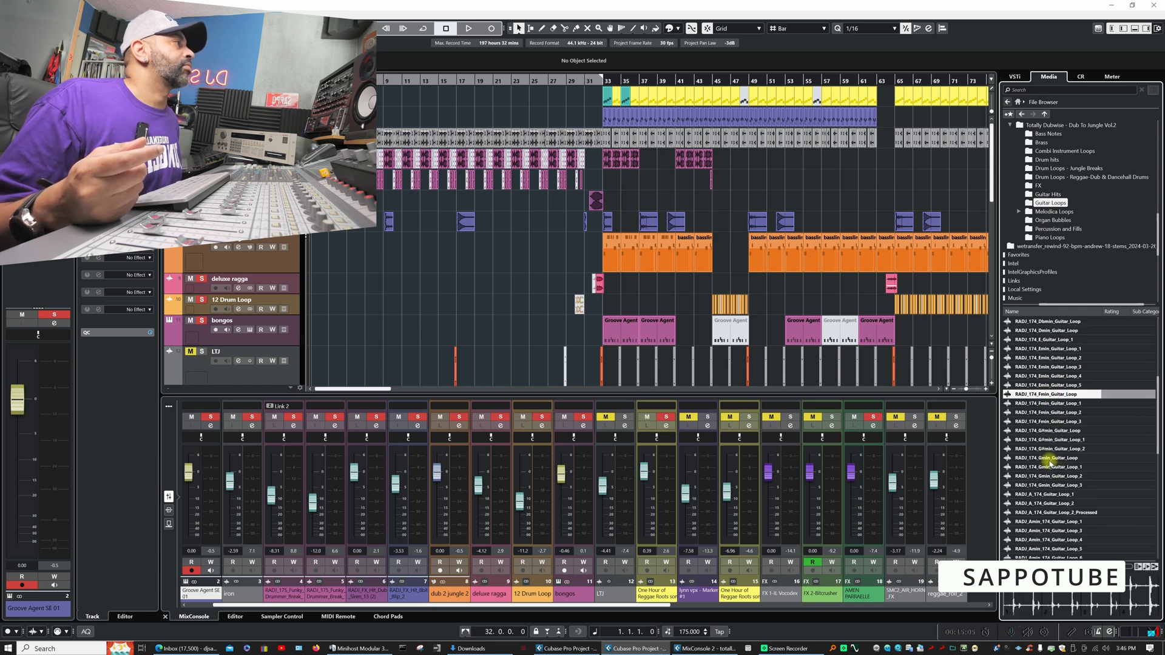
{"action": "left_click", "coordinate": [1051, 440]}
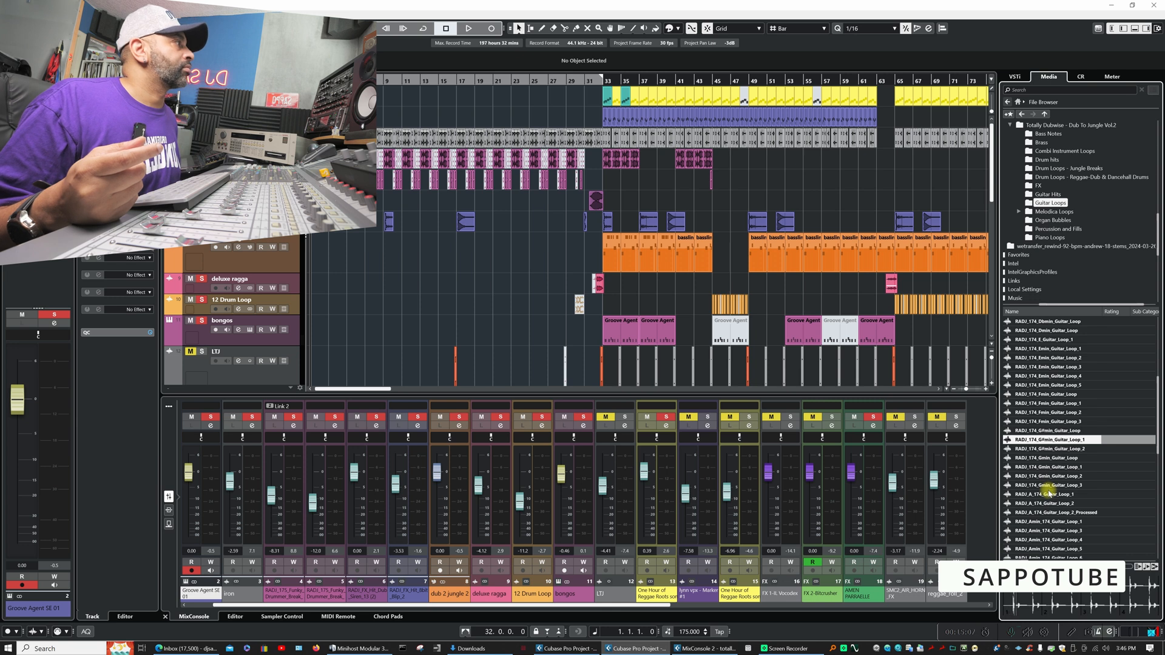
- Audition further guitar loops, including RADJ_E_174_Guitar_Loop and RADJ_Ebmin_174_Guitar_Loop_4
{"action": "scroll", "coordinate": [1055, 449], "scroll_direction": "down", "scroll_amount": 3}
{"action": "left_click", "coordinate": [1055, 449]}
{"action": "scroll", "coordinate": [1054, 468], "scroll_direction": "down", "scroll_amount": 3}
{"action": "left_click", "coordinate": [1054, 449]}
{"action": "scroll", "coordinate": [1051, 491], "scroll_direction": "down", "scroll_amount": 3}
{"action": "left_click", "coordinate": [1052, 458]}
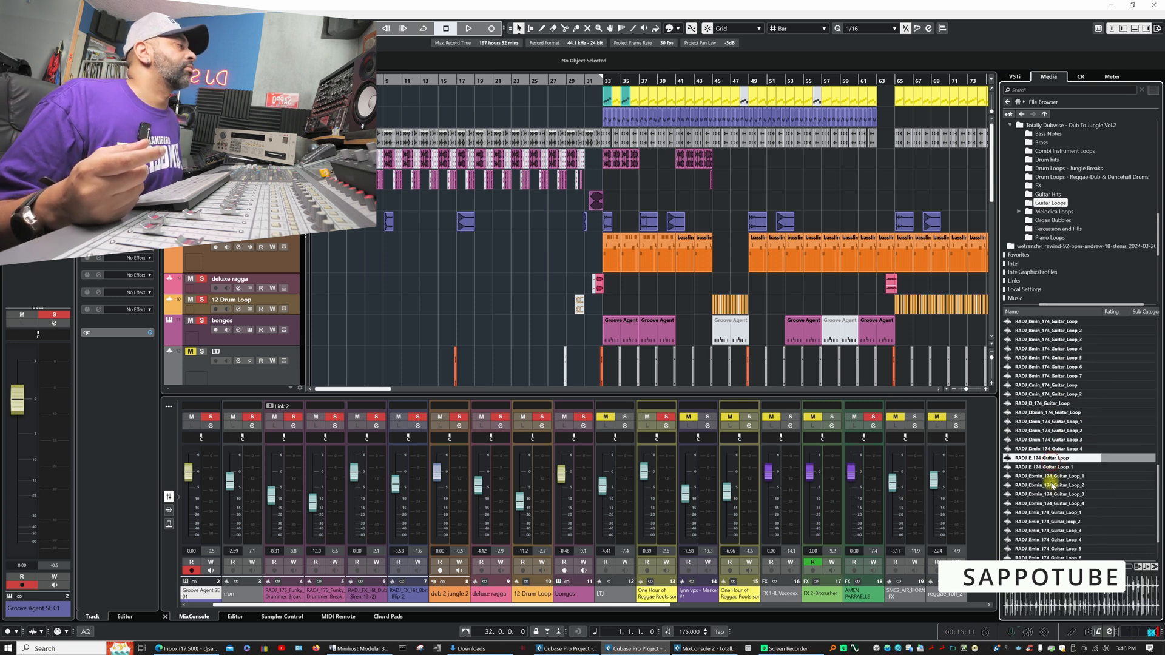
{"action": "left_click", "coordinate": [1050, 505]}
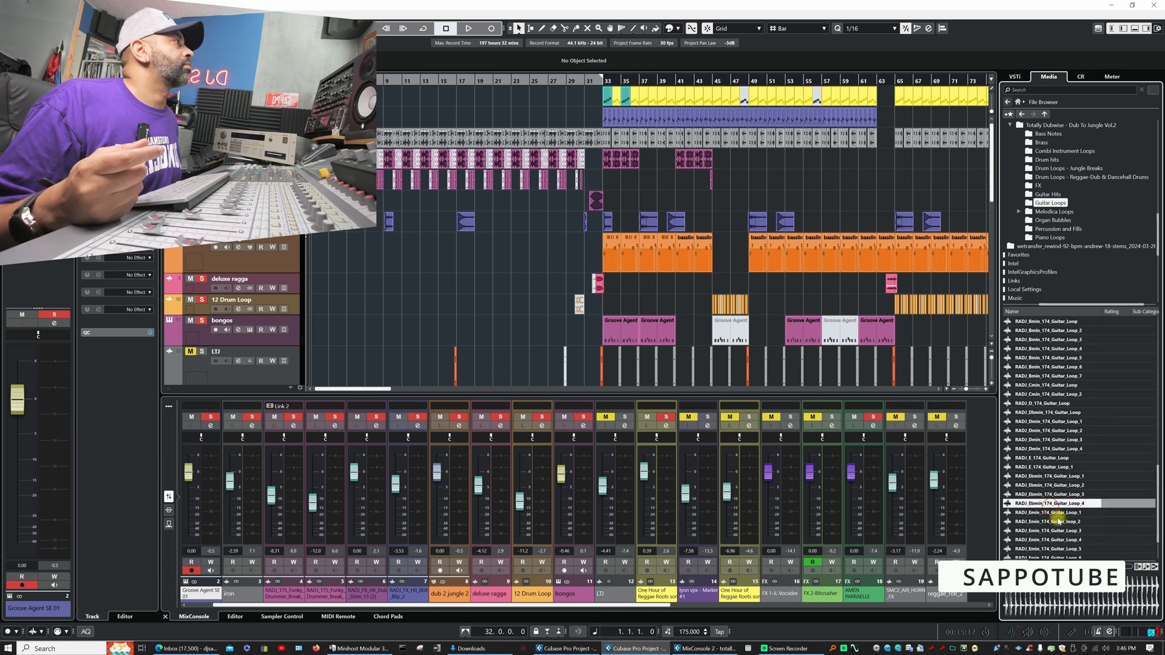
- View the Melodica Loops folder, and audition RADJ_170_Bb_Organ_Bubble, RADJ_174_A_Organ_Bubble_1 and RADJ_174_Amin_Organ_Bubble_2 from the Organ Bubbles folder
{"action": "left_click", "coordinate": [1050, 212]}
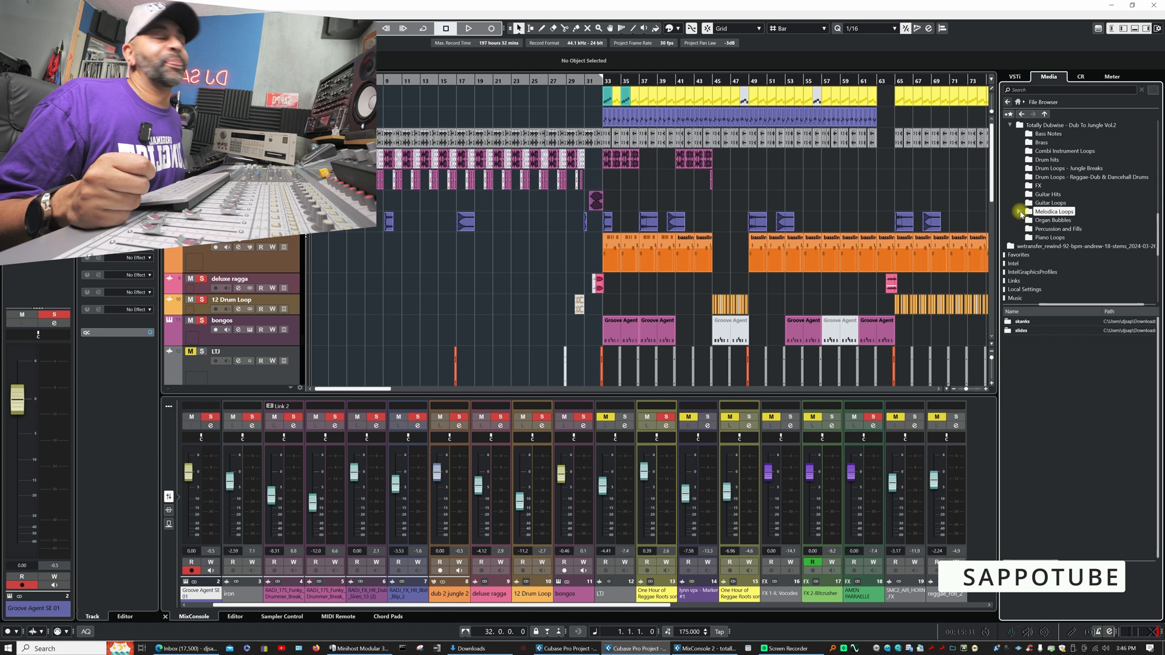
{"action": "left_click", "coordinate": [1052, 220]}
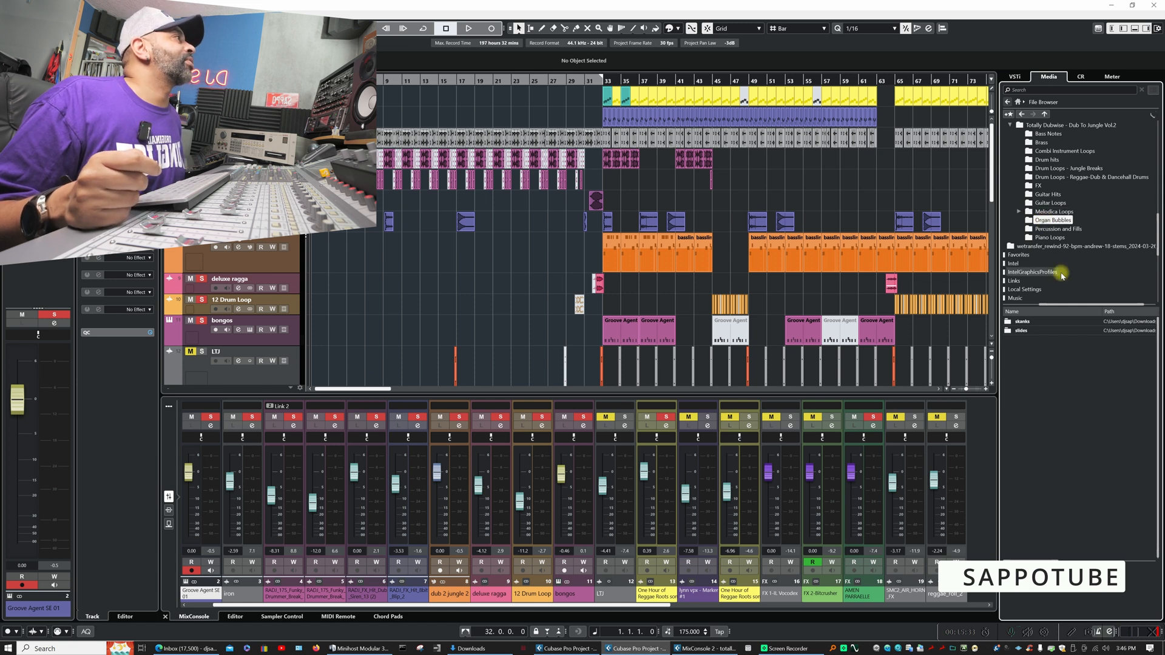
{"action": "left_click", "coordinate": [1032, 376]}
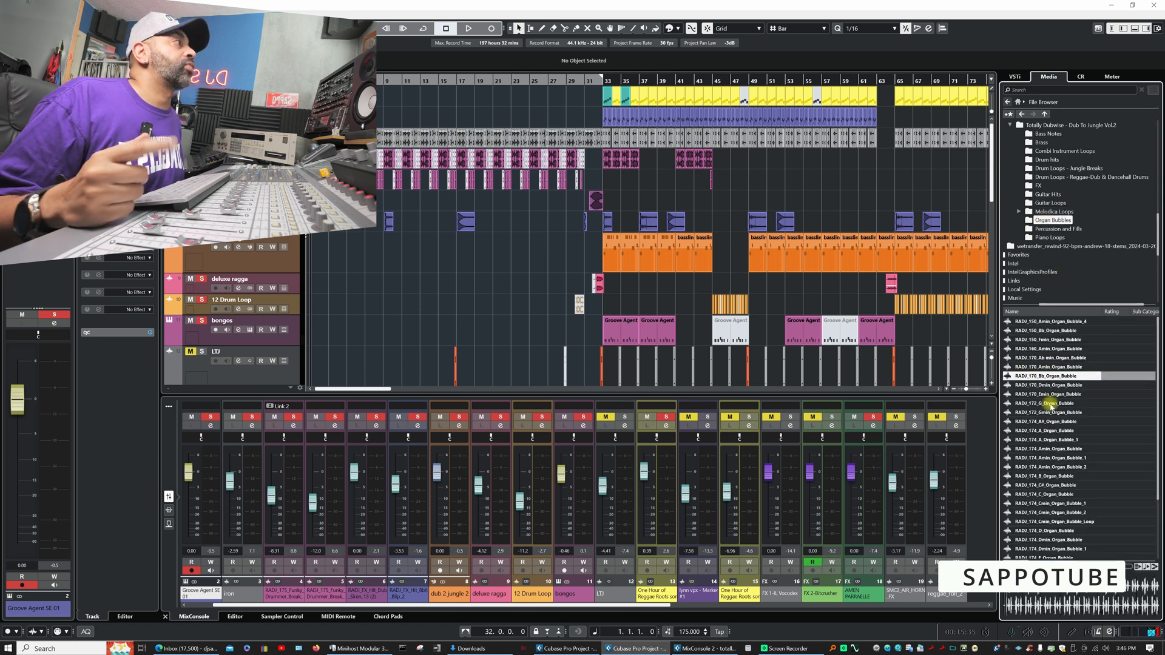
{"action": "left_click", "coordinate": [1045, 439]}
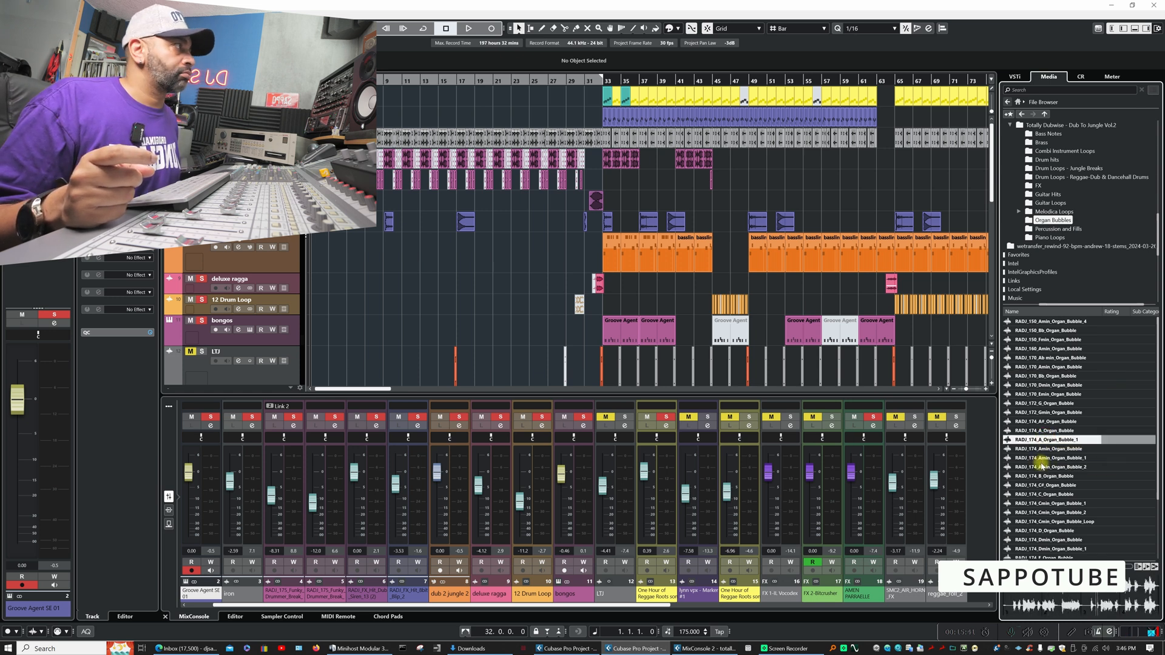
{"action": "left_click", "coordinate": [1044, 467]}
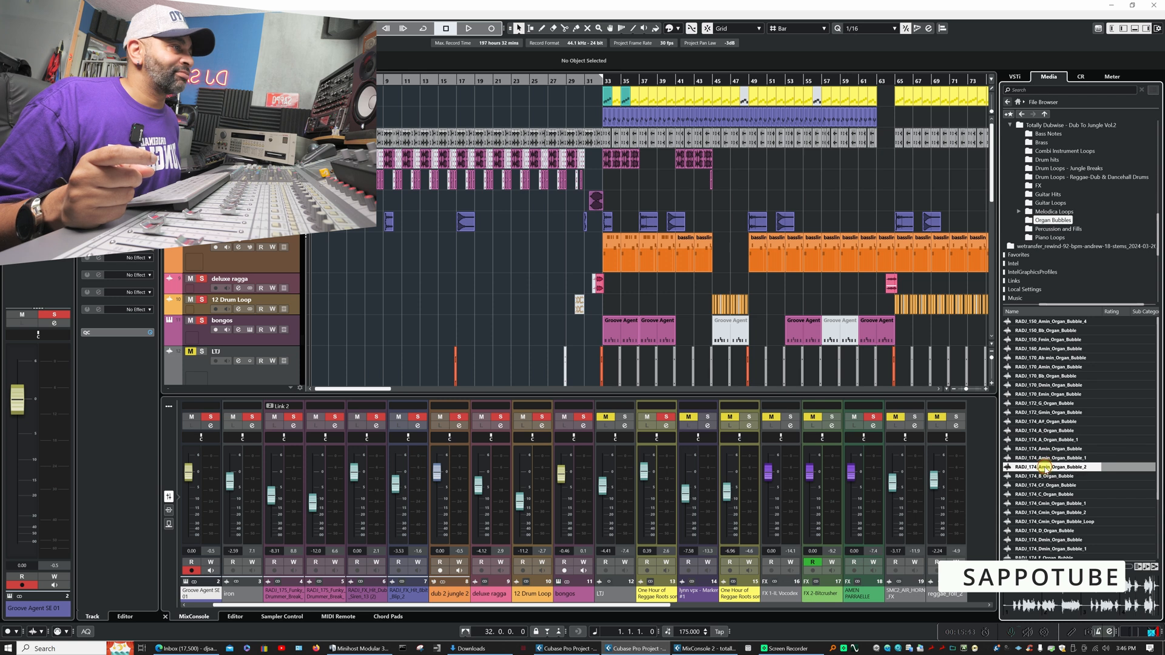
- Audition more RADJ_174 organ bubbles: C_Organ_Bubble, Emin_Organ_Bubble and G_Organ_Bubble_2
{"action": "scroll", "coordinate": [1068, 511], "scroll_direction": "down", "scroll_amount": 2}
{"action": "scroll", "coordinate": [1069, 512], "scroll_direction": "down", "scroll_amount": 2}
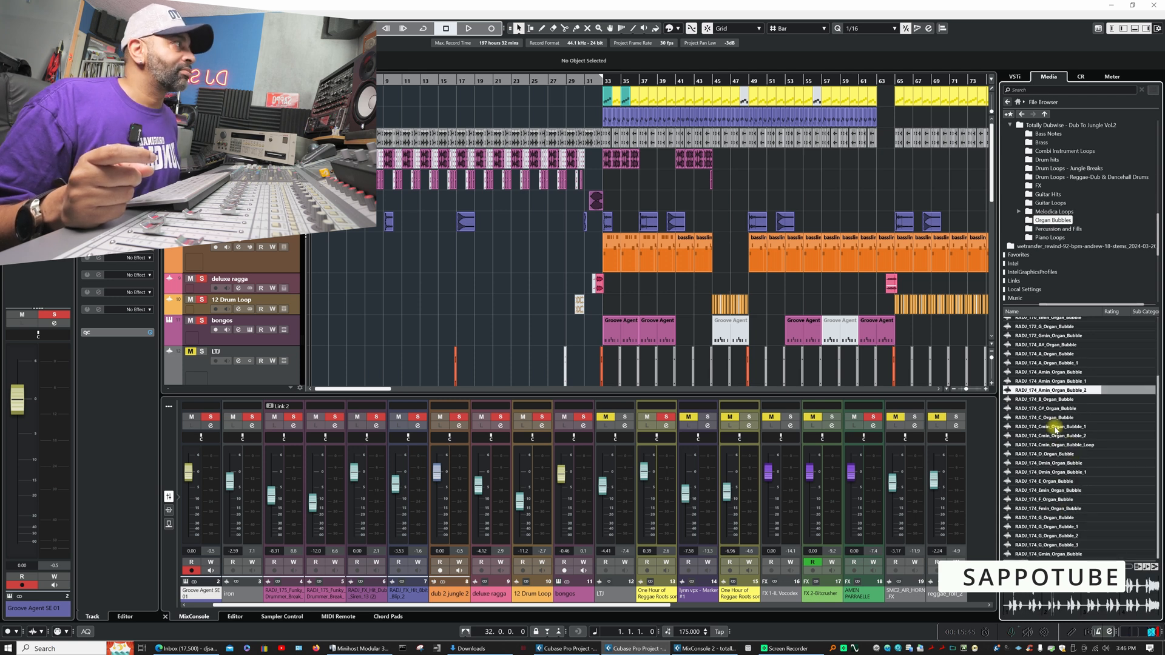
{"action": "left_click", "coordinate": [1047, 417]}
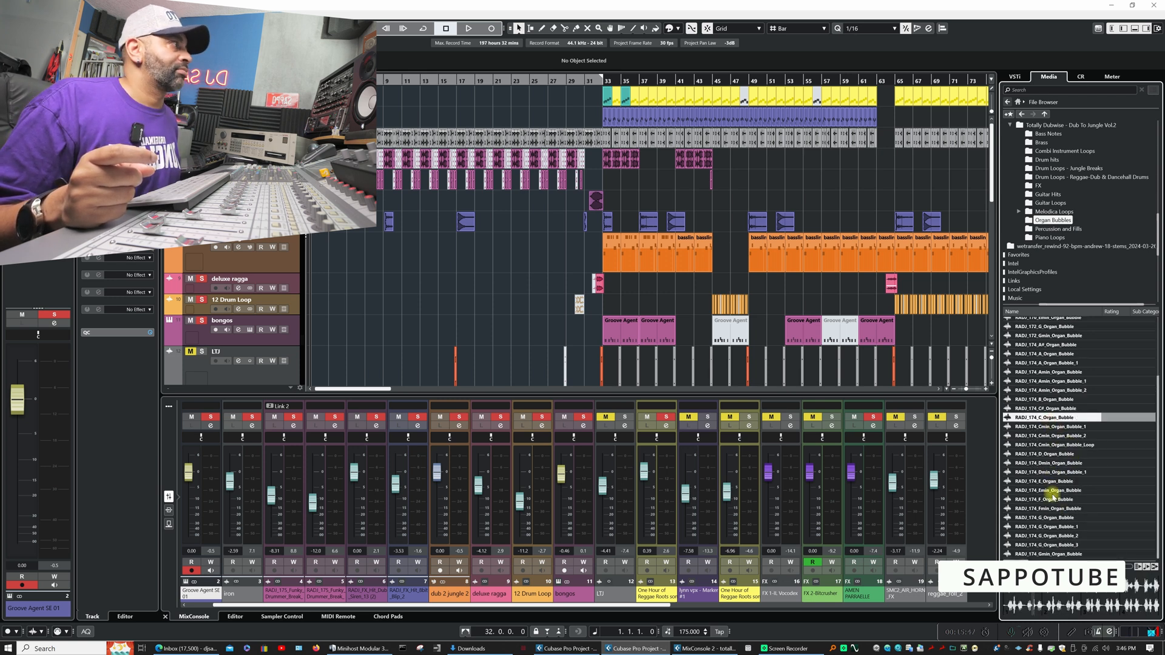
{"action": "left_click", "coordinate": [1050, 491]}
{"action": "left_click", "coordinate": [1049, 536]}
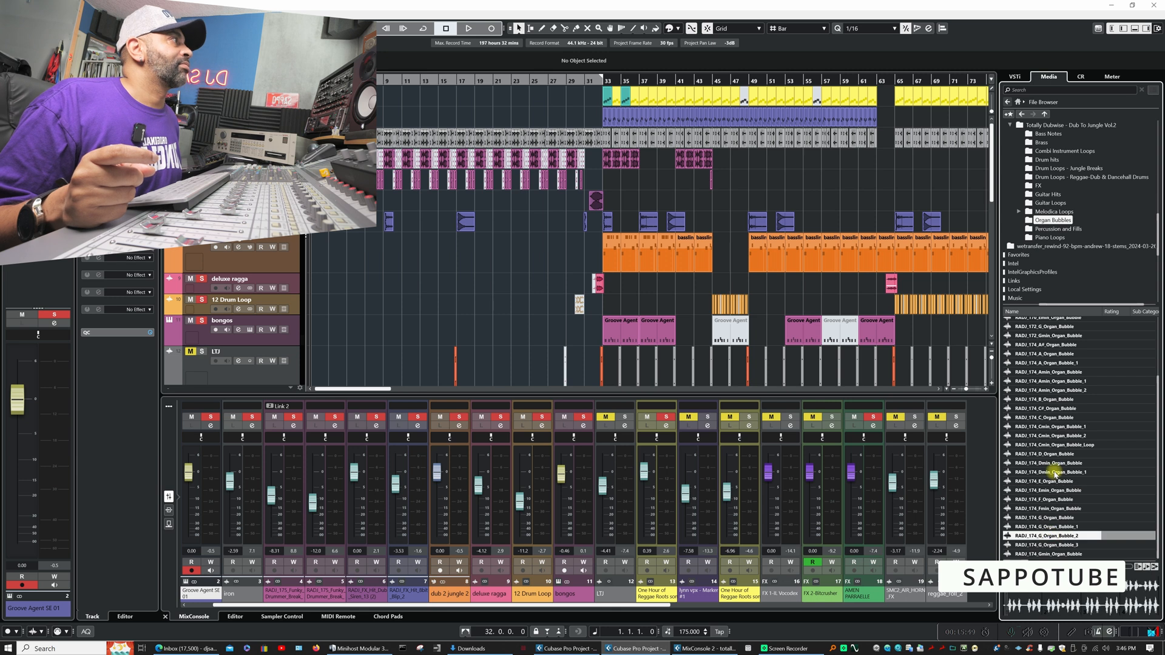
- Open the Percussion and Fills folder and audition RADJ_125_Drum_Loop_Rim_Echo, RADJ_140 Bingi_Drum_3 and Hi_Hat_Pattern, and RADJ_150_Drum_Loop_Shaker
{"action": "left_click", "coordinate": [1056, 229]}
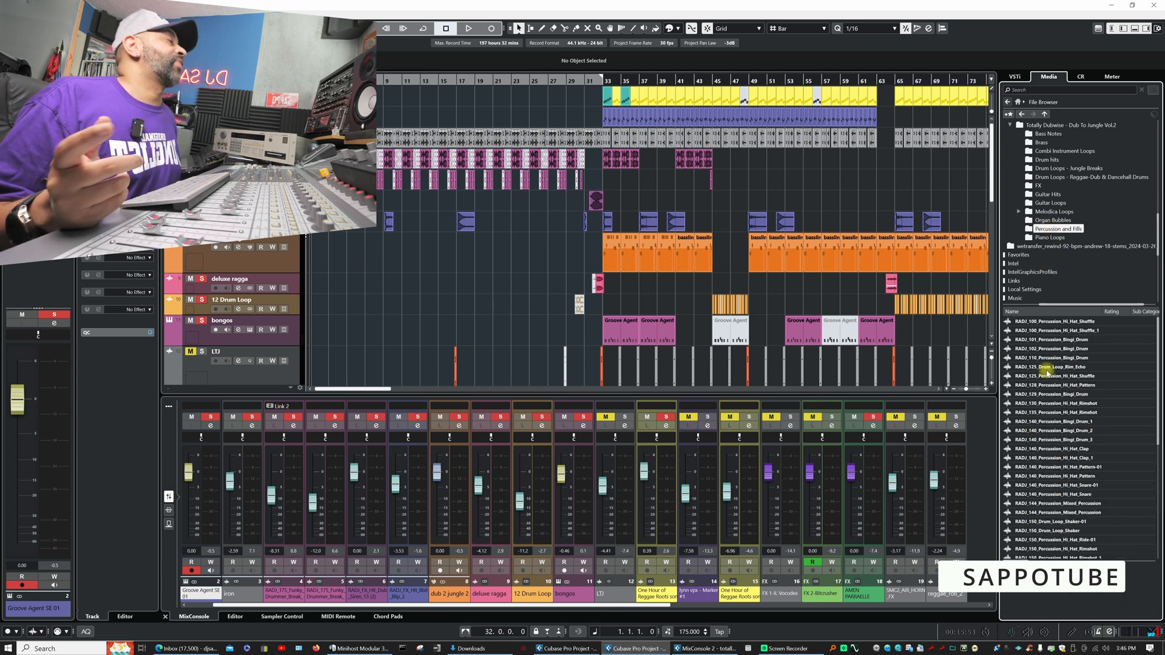
{"action": "left_click", "coordinate": [1047, 368]}
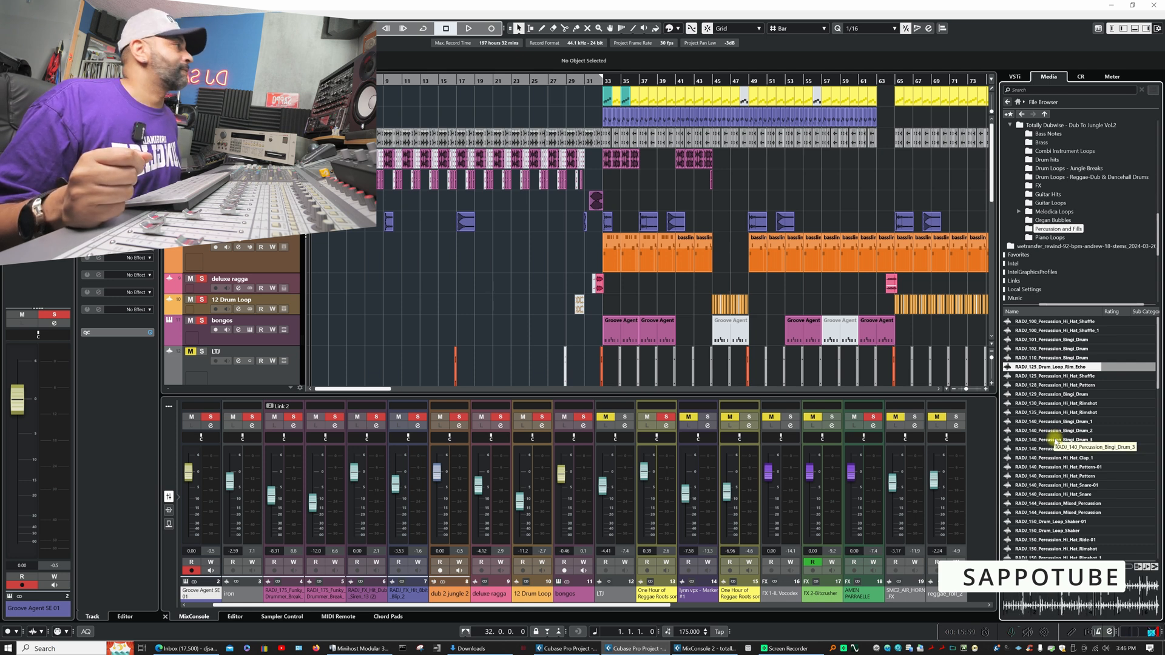
{"action": "left_click", "coordinate": [1053, 439]}
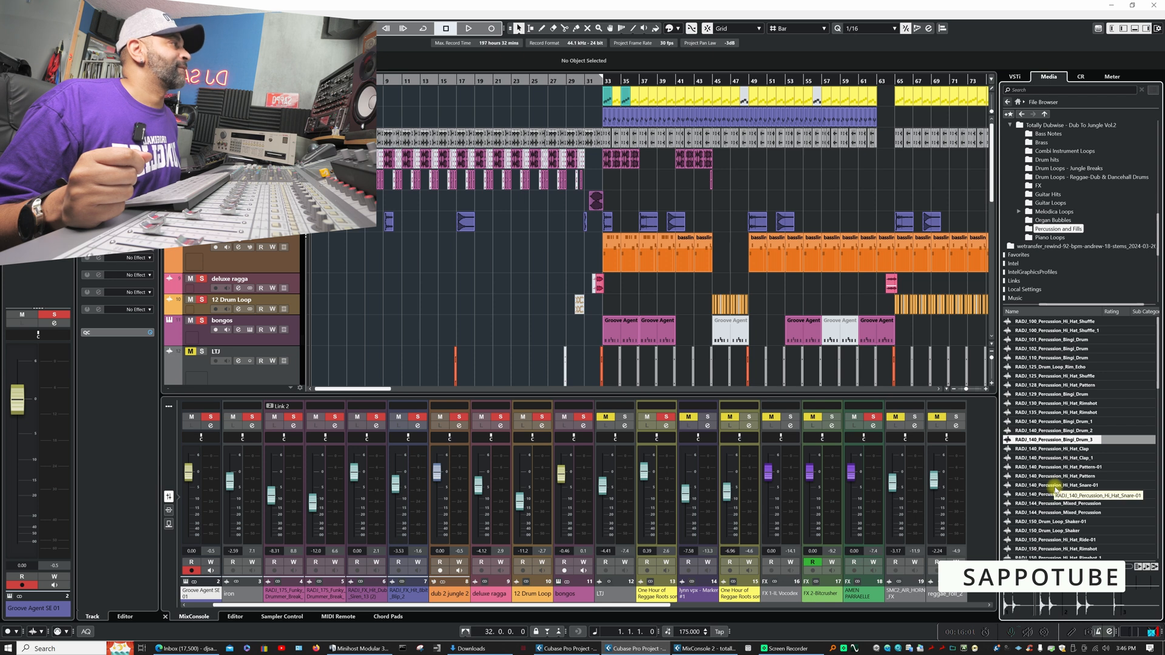
{"action": "left_click", "coordinate": [1054, 477]}
{"action": "scroll", "coordinate": [1054, 476], "scroll_direction": "down", "scroll_amount": 3}
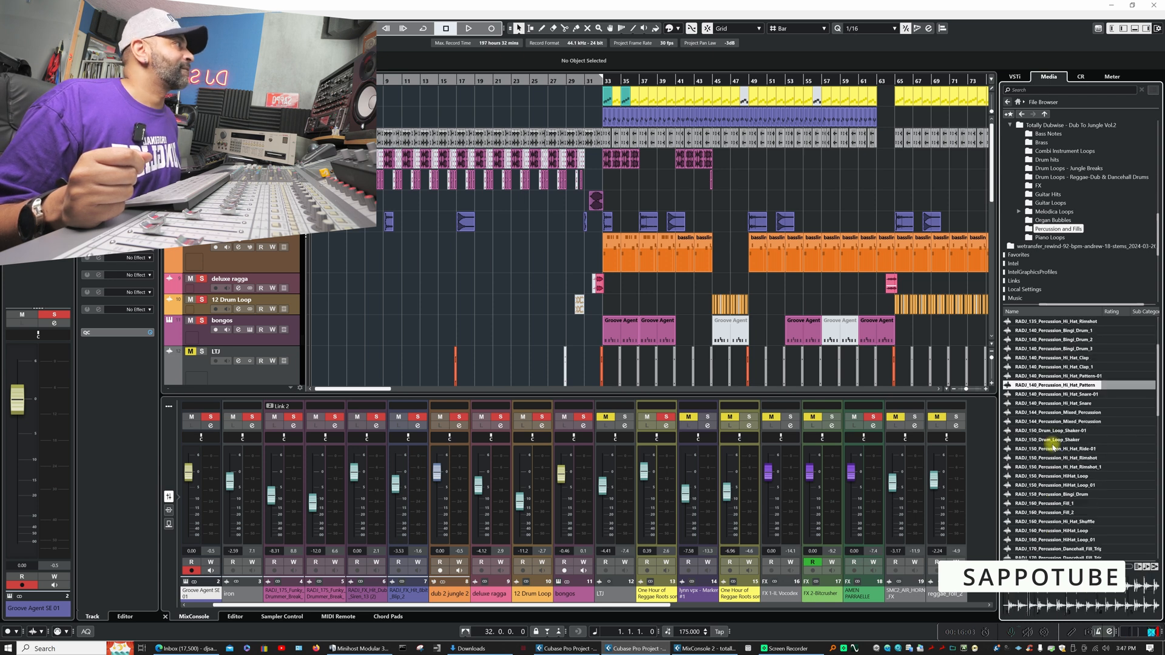
{"action": "left_click", "coordinate": [1053, 441]}
- Audition further percussion samples, including RADJ_160_Percussion_Fill_2, a RADJ_170 dancehall fill, a RADJ_174 steel drum fill and RADJ_174_Percussion_High_Hat_Shuffle
{"action": "scroll", "coordinate": [1053, 449], "scroll_direction": "down", "scroll_amount": 3}
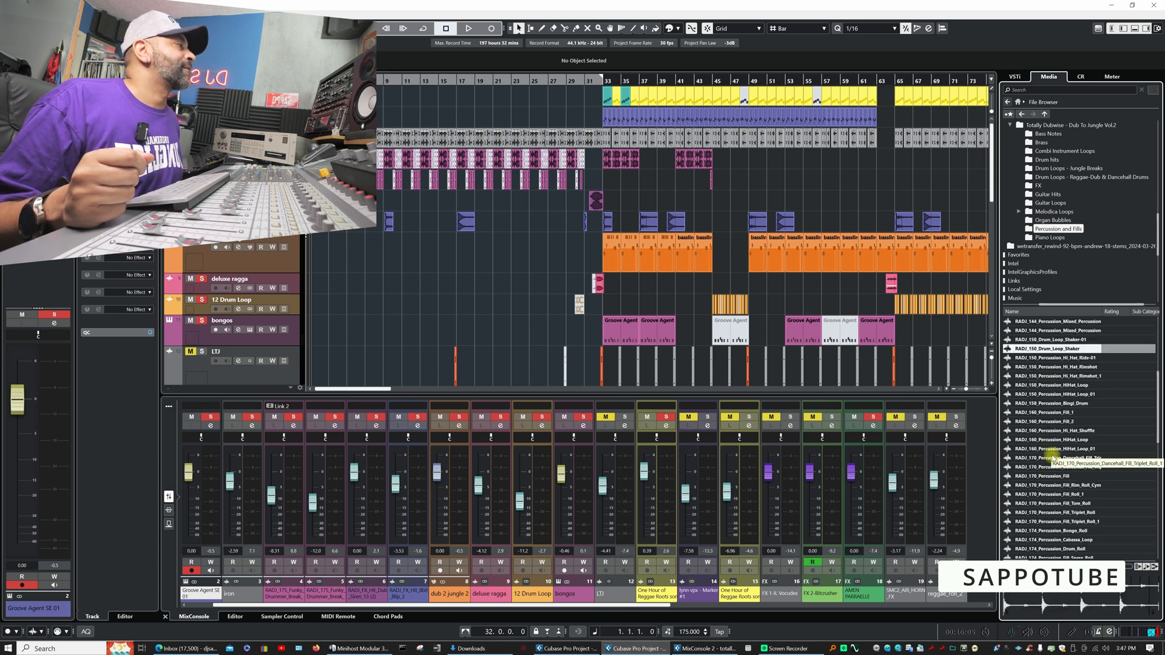
{"action": "left_click", "coordinate": [1054, 421]}
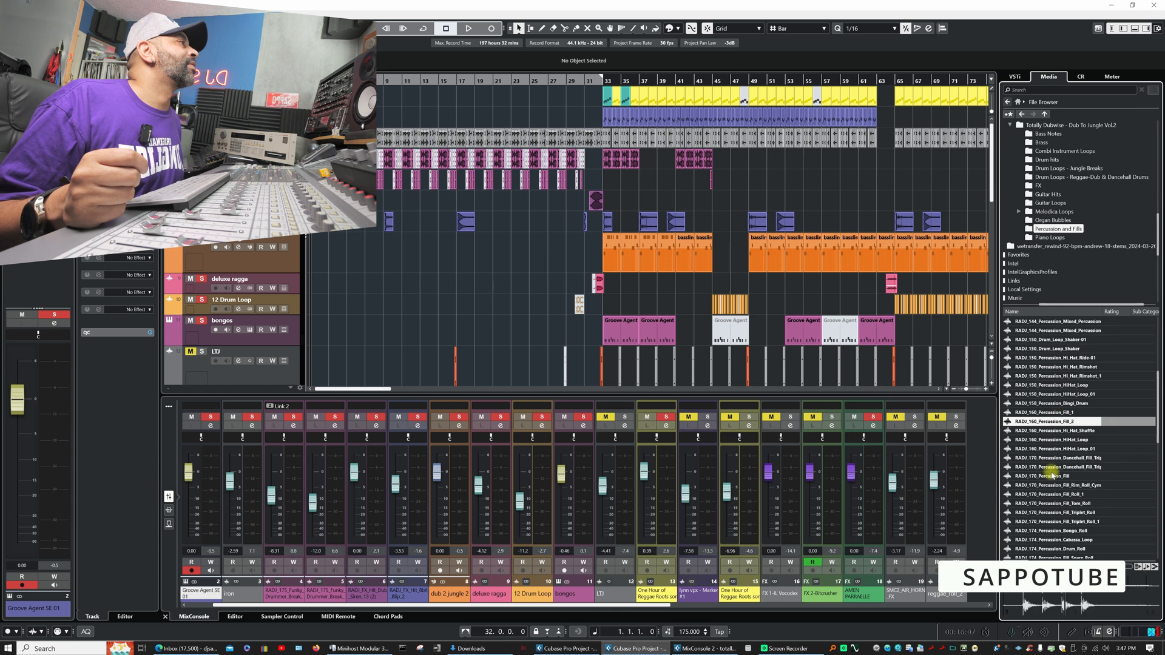
{"action": "left_click", "coordinate": [1052, 467]}
{"action": "left_click", "coordinate": [1054, 513]}
{"action": "scroll", "coordinate": [1054, 520], "scroll_direction": "down", "scroll_amount": 3}
{"action": "left_click", "coordinate": [1051, 487]}
{"action": "scroll", "coordinate": [1051, 488], "scroll_direction": "down", "scroll_amount": 3}
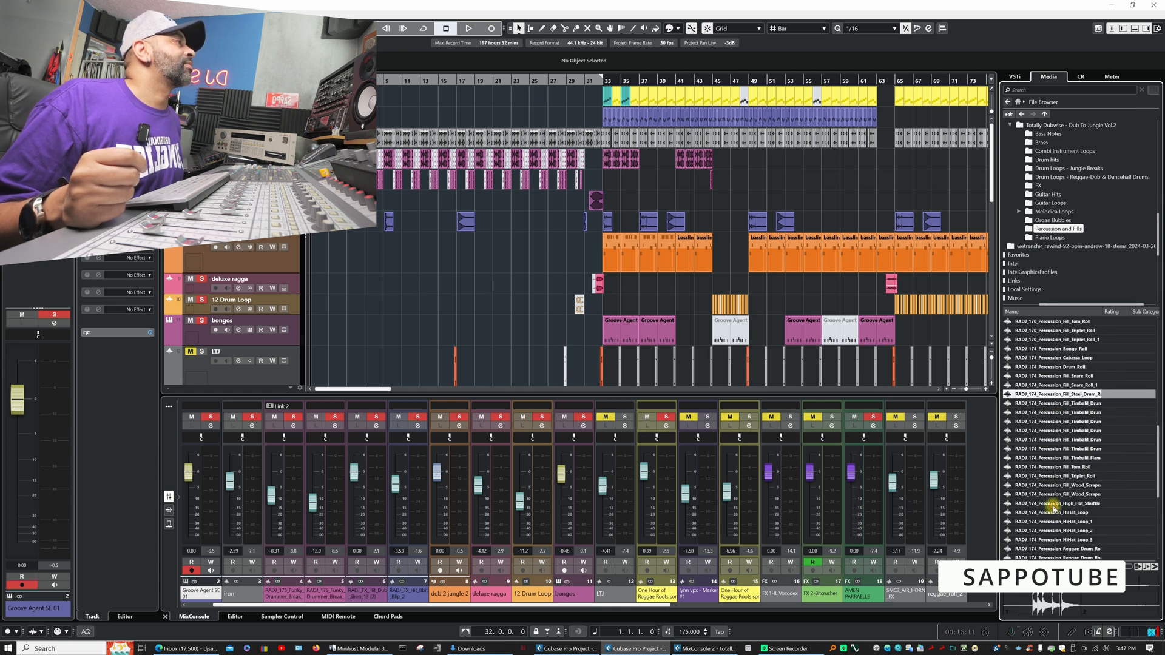
{"action": "left_click", "coordinate": [1052, 504]}
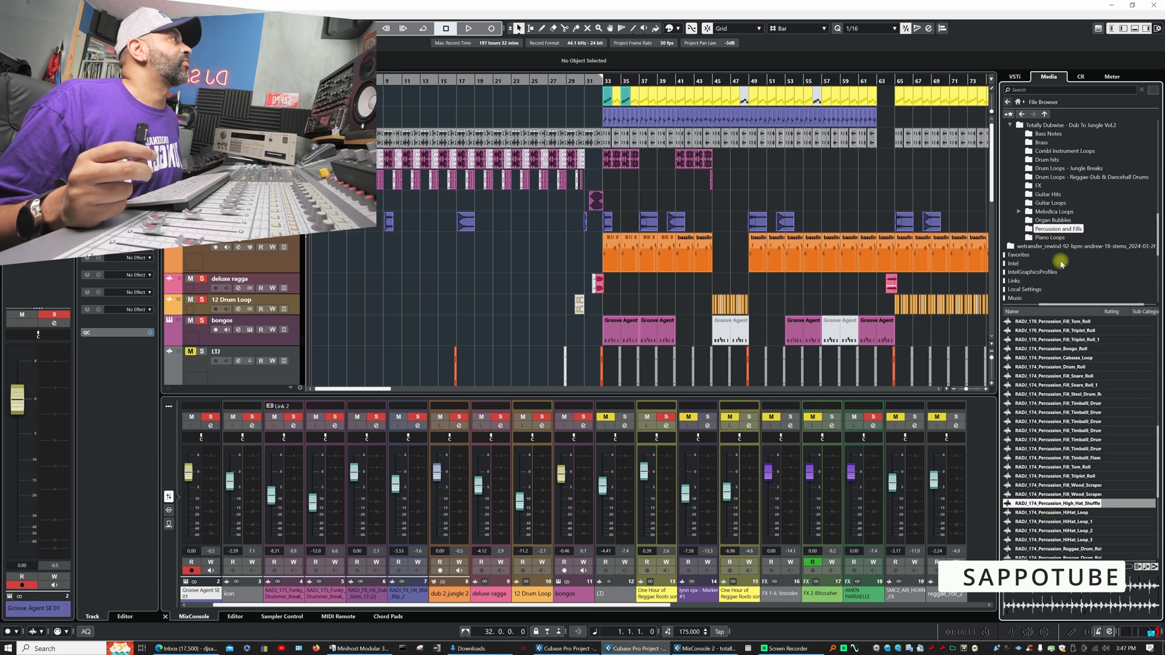
- Open the Piano Loops folder and audition RADJ_174_Amin_Piano_Skank, RADJ_174_Amin_Piano_Skank_3 and RADJ_174_Bb_Piano_Skank
{"action": "left_click", "coordinate": [1049, 238]}
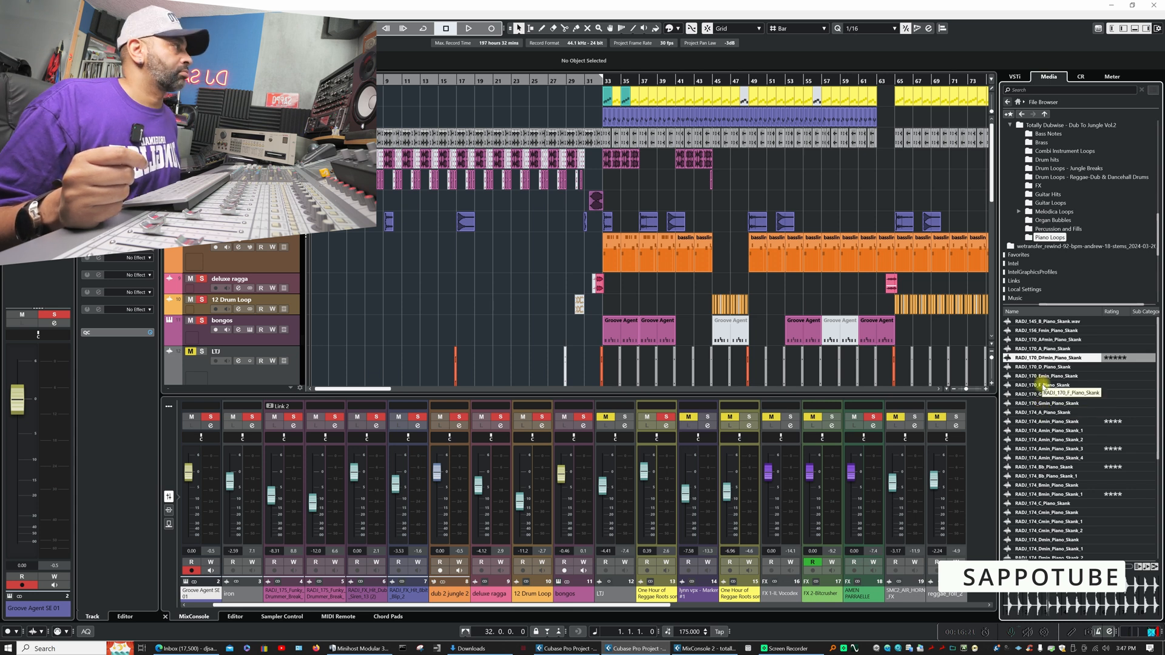
{"action": "left_click", "coordinate": [1043, 423]}
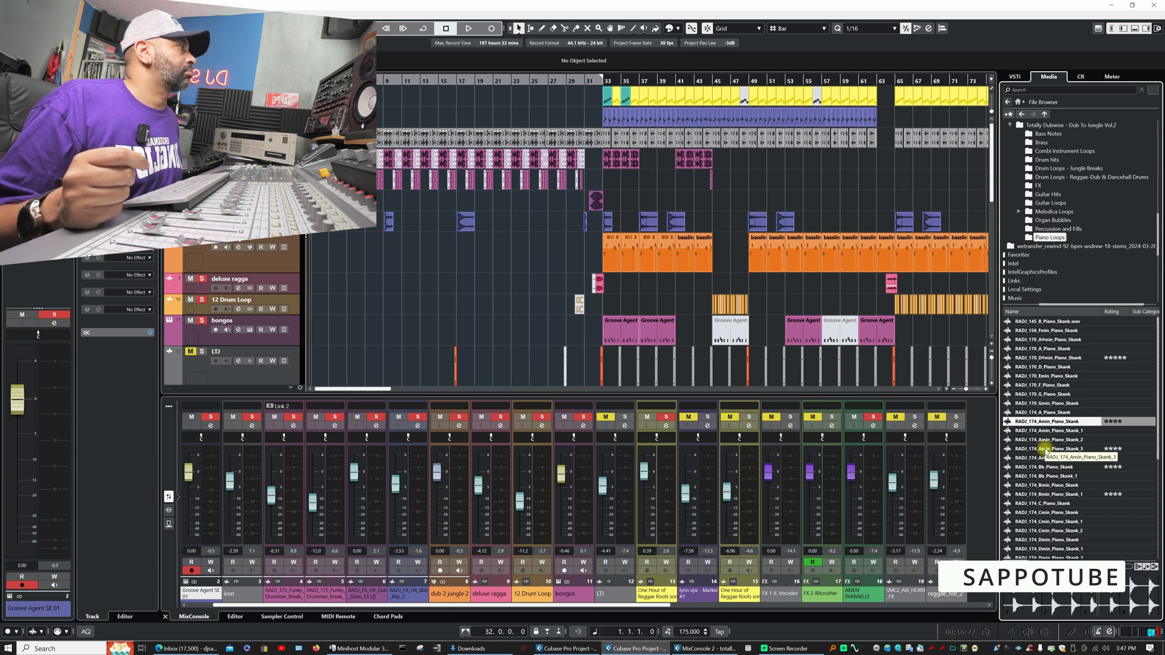
{"action": "left_click", "coordinate": [1044, 449]}
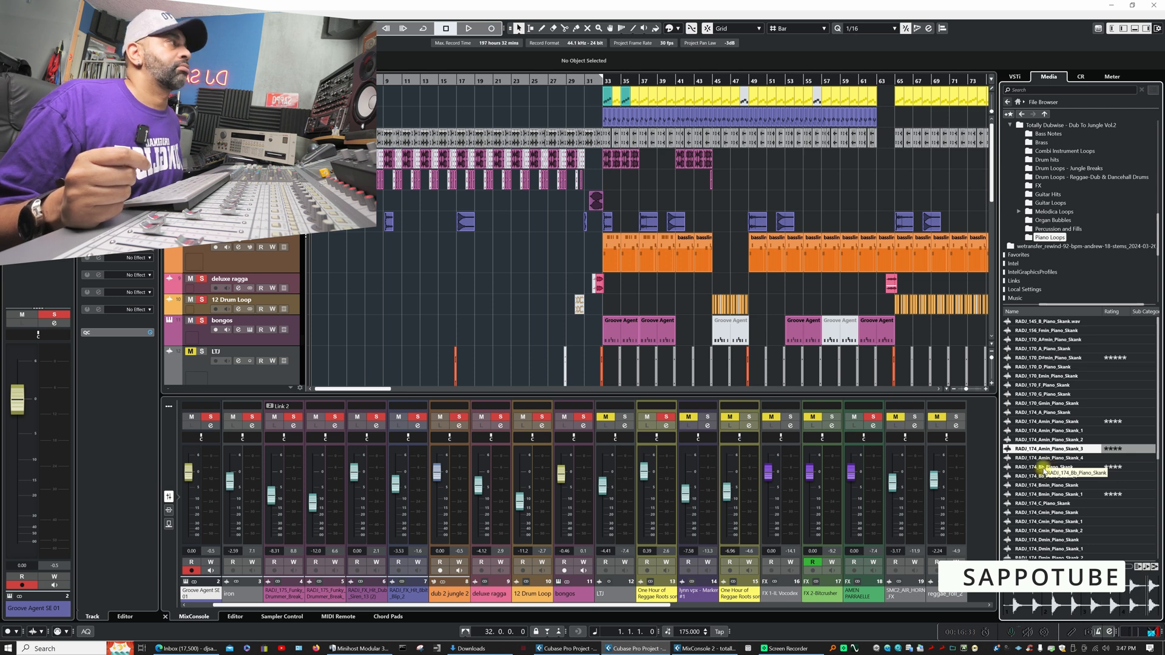
{"action": "left_click", "coordinate": [1043, 468]}
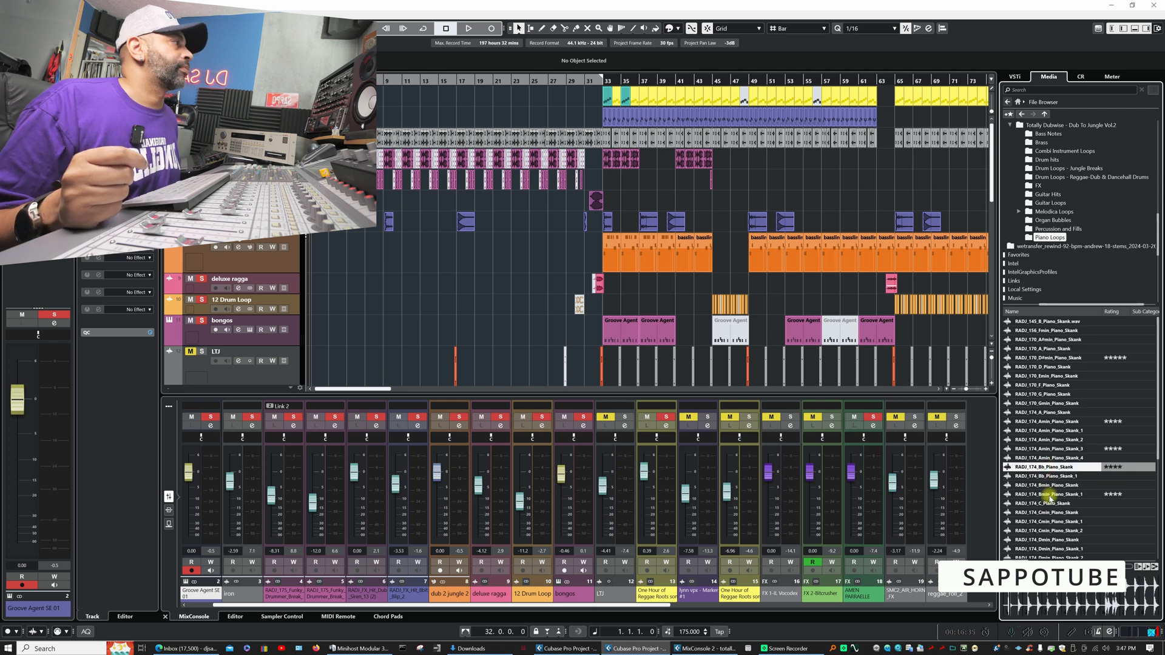
- Audition two more piano loops, RADJ_174_Fmin_Piano_Skank_1 and RADJ_175_Dmin_Piano_Skank, and stop the preview
{"action": "scroll", "coordinate": [1051, 507], "scroll_direction": "down", "scroll_amount": 3}
{"action": "scroll", "coordinate": [1051, 508], "scroll_direction": "down", "scroll_amount": 2}
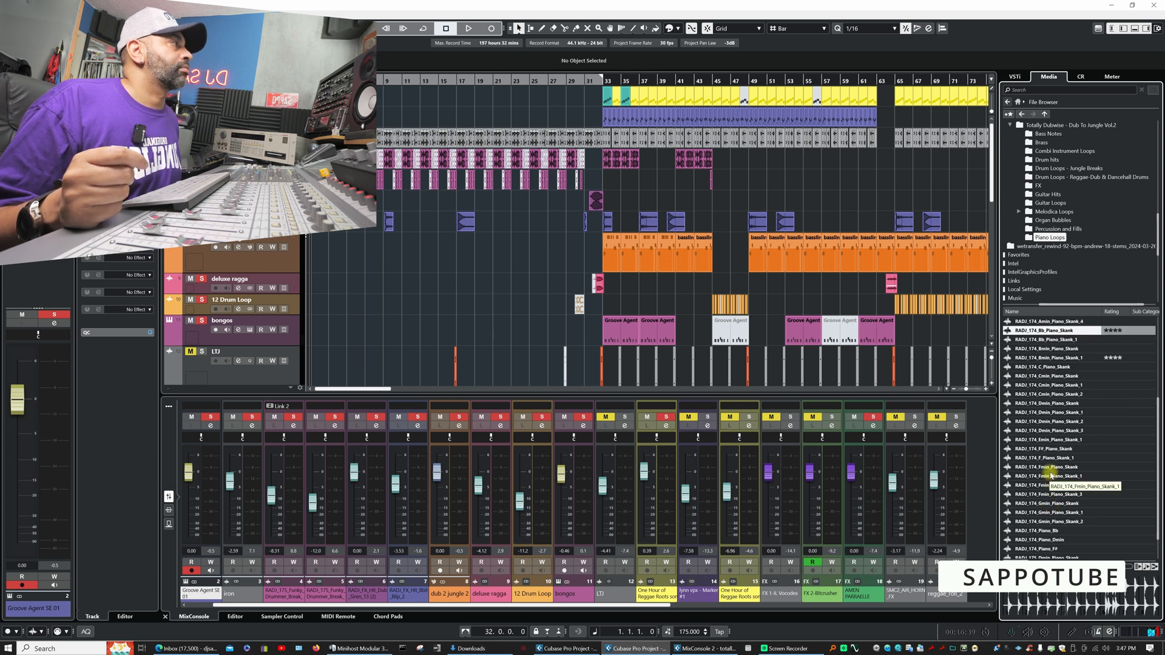
{"action": "left_click", "coordinate": [1052, 476]}
{"action": "scroll", "coordinate": [1050, 512], "scroll_direction": "down", "scroll_amount": 1}
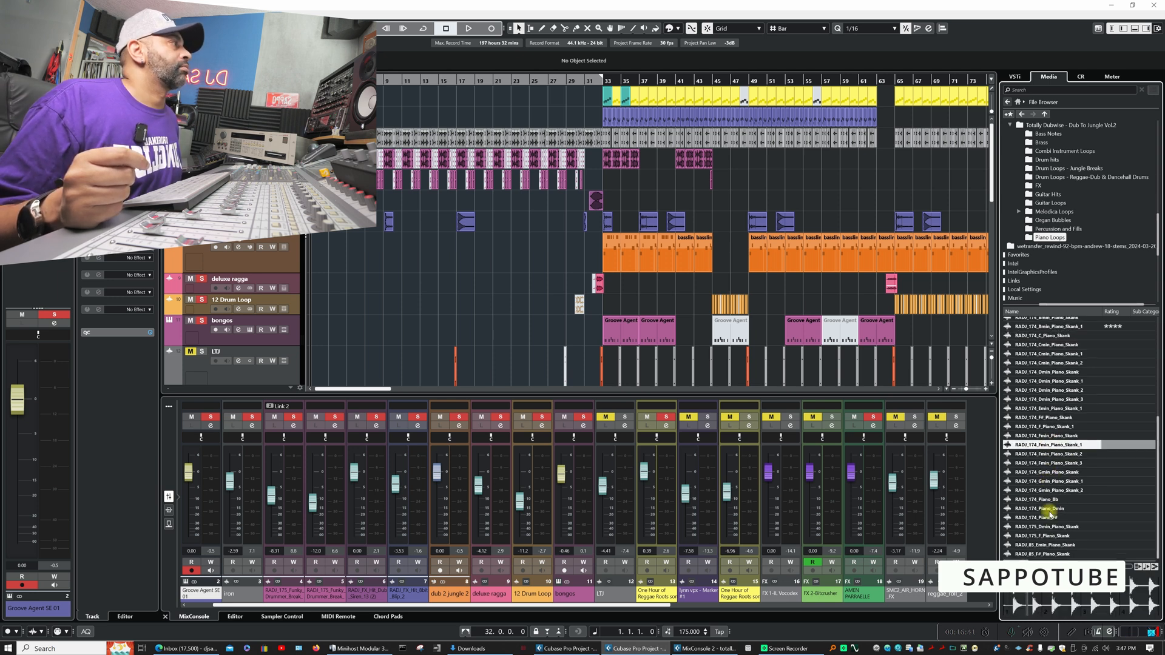
{"action": "left_click", "coordinate": [1046, 528]}
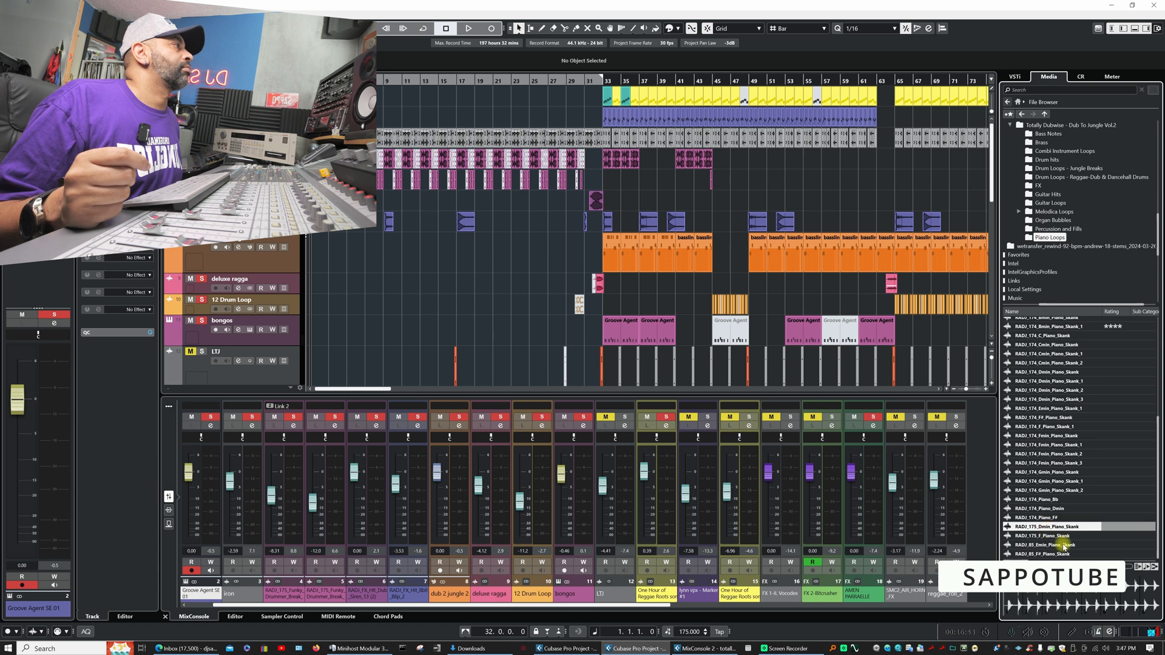
{"action": "left_click", "coordinate": [1023, 565]}
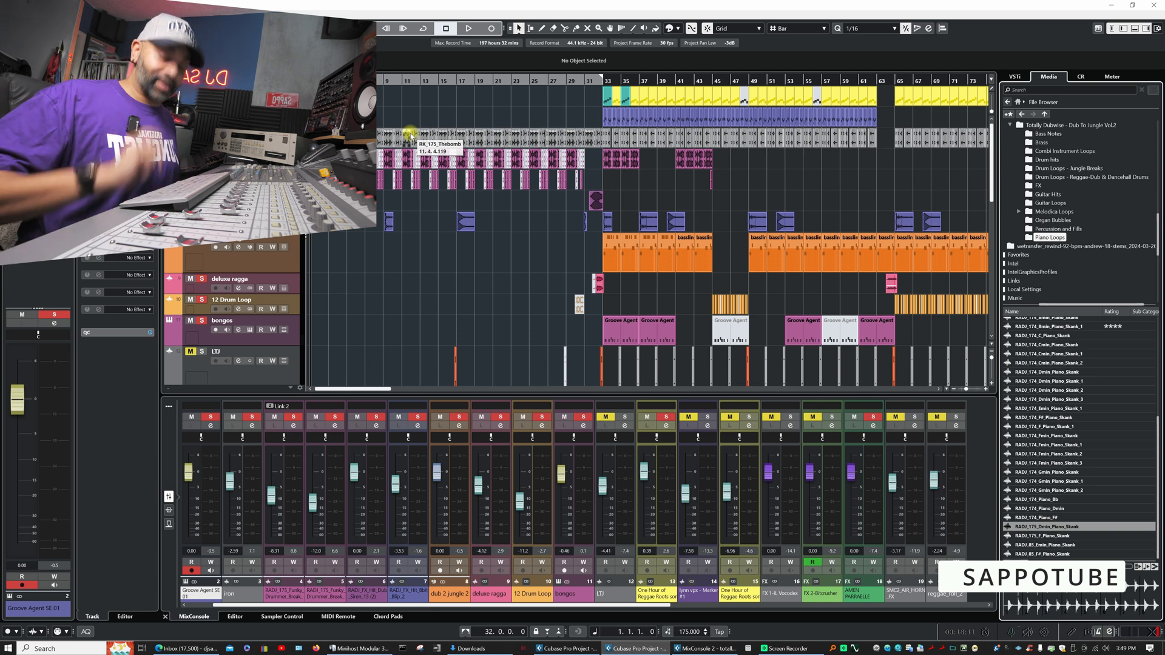
- Play a short stretch of the arrangement, then switch the media browser to the Loops & Samples library
{"action": "key", "text": "space"}
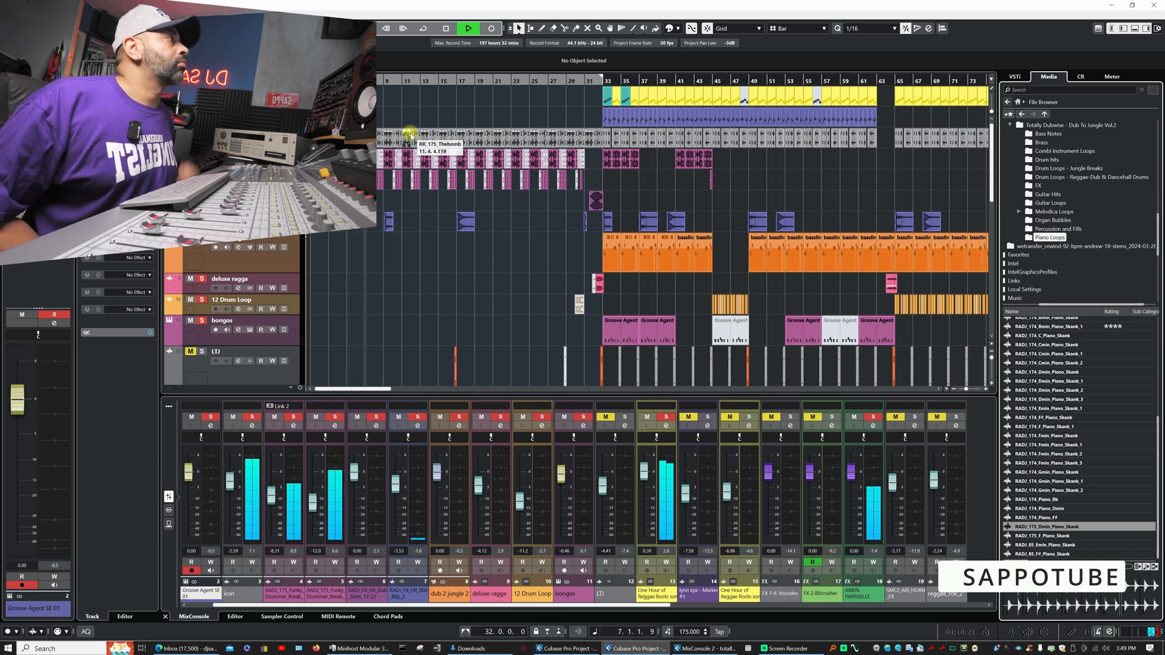
{"action": "key", "text": "space"}
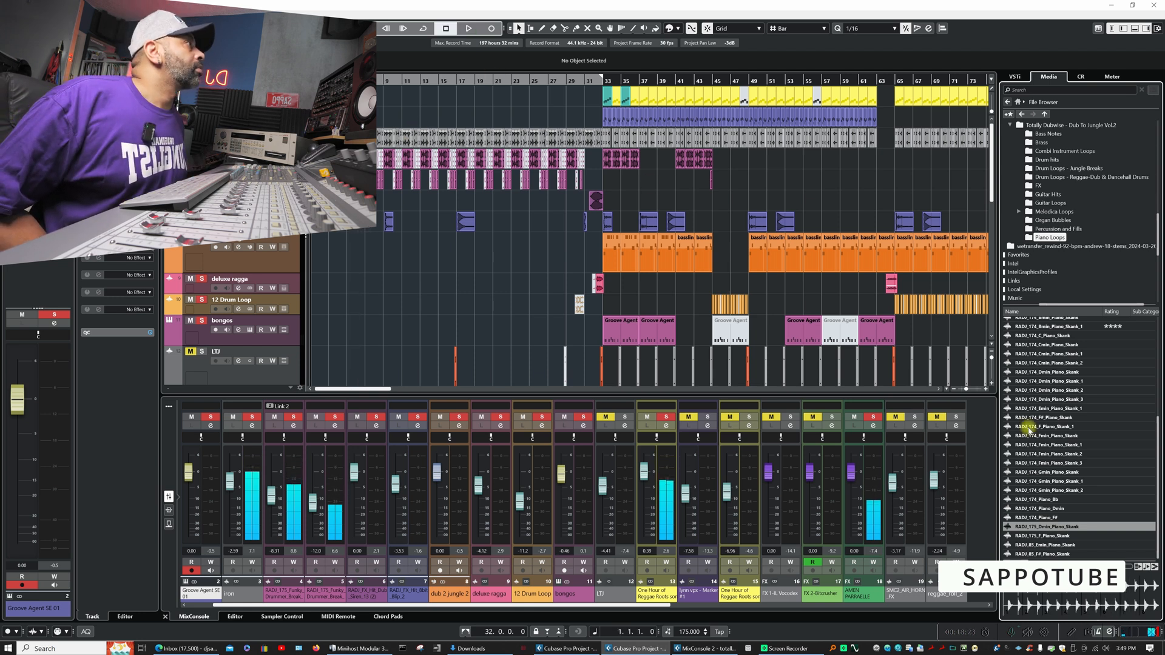
{"action": "left_click", "coordinate": [1019, 102]}
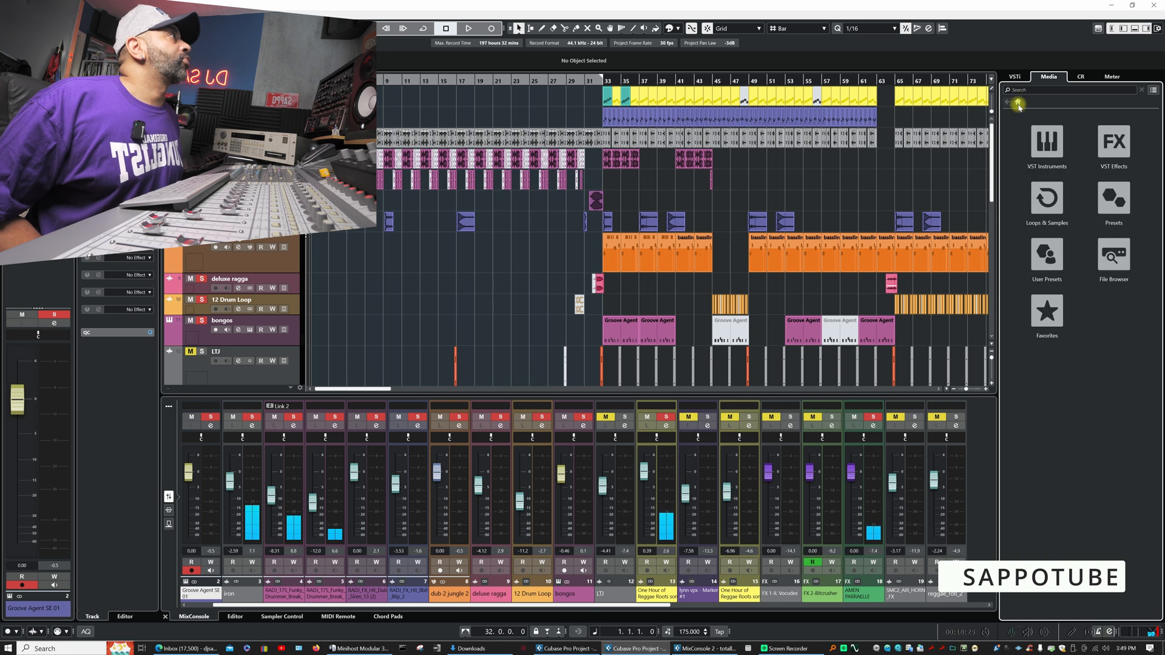
{"action": "left_click", "coordinate": [1047, 199]}
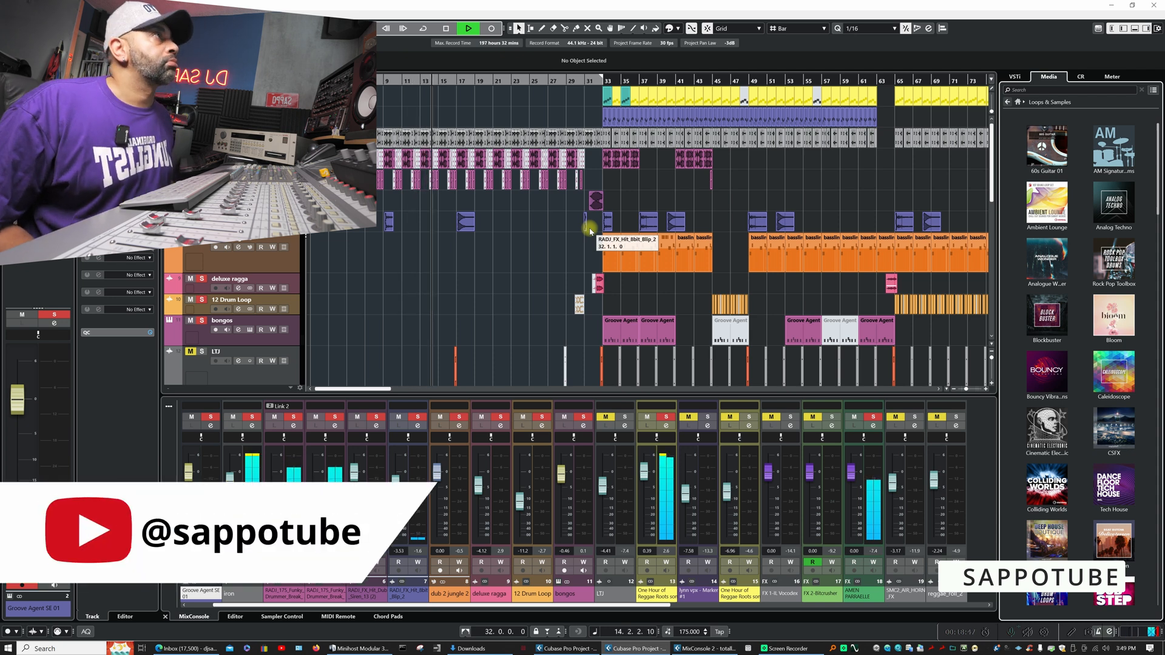
- Play the arrangement from about bar 27 and lower the dub 2 jungle 2 channel's volume to -1.08 dB in its channel settings
{"action": "left_click", "coordinate": [547, 81]}
{"action": "key", "text": "space"}
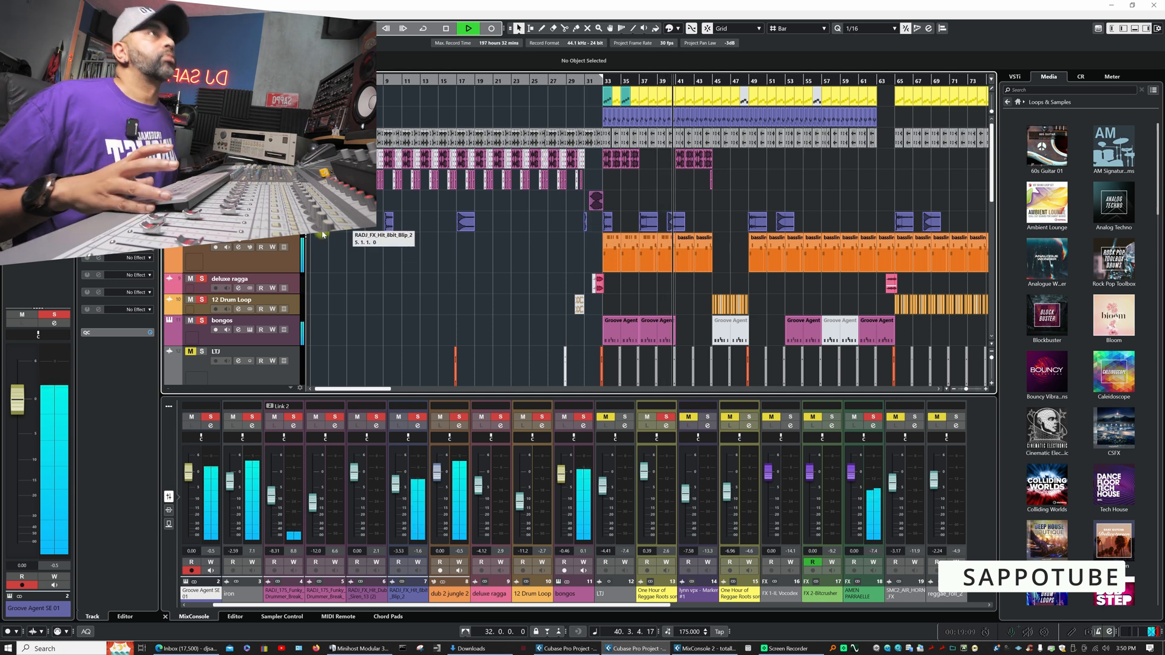
{"action": "left_click", "coordinate": [240, 248]}
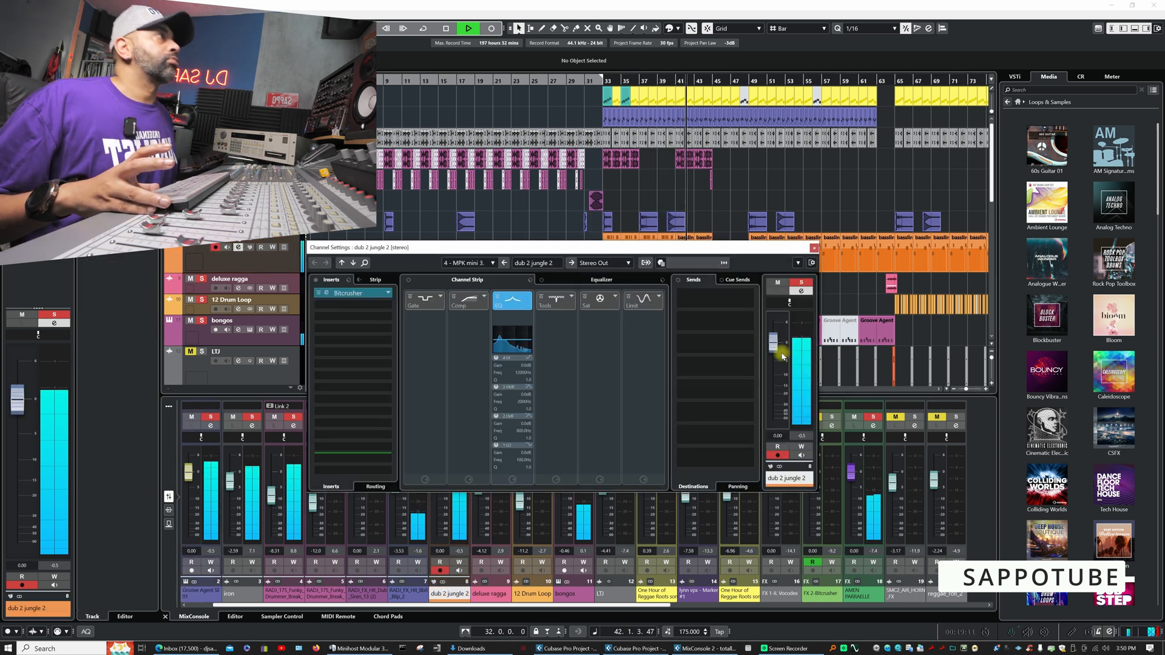
{"action": "left_click_drag", "start_coordinate": [773, 350], "coordinate": [772, 360]}
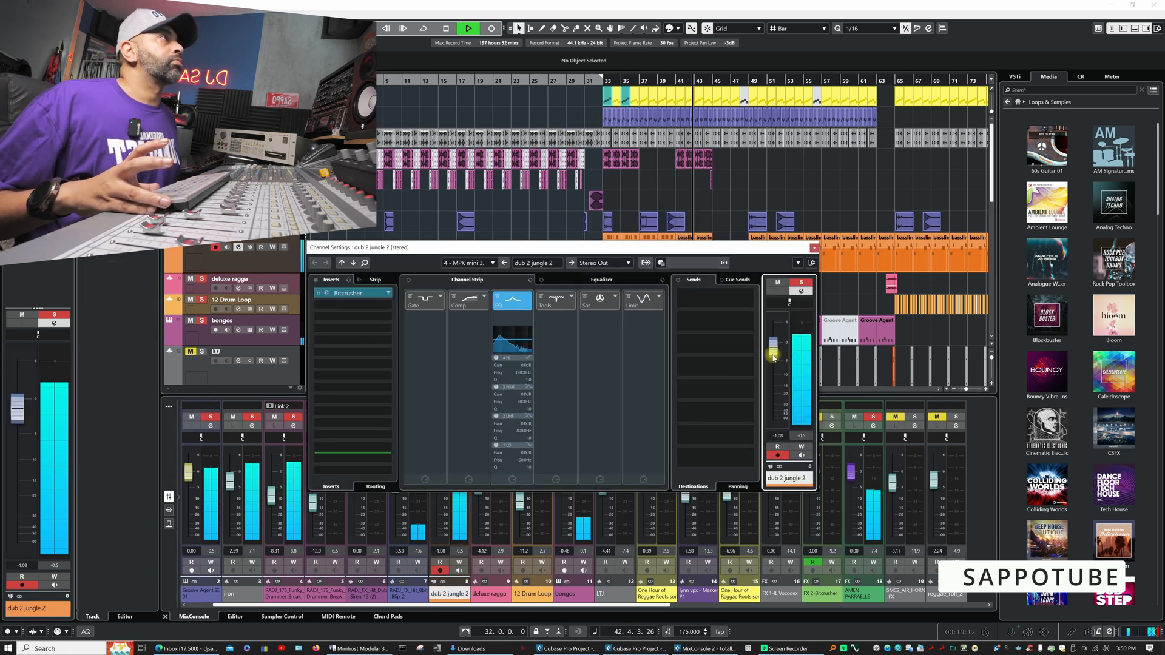
{"action": "left_click", "coordinate": [815, 250]}
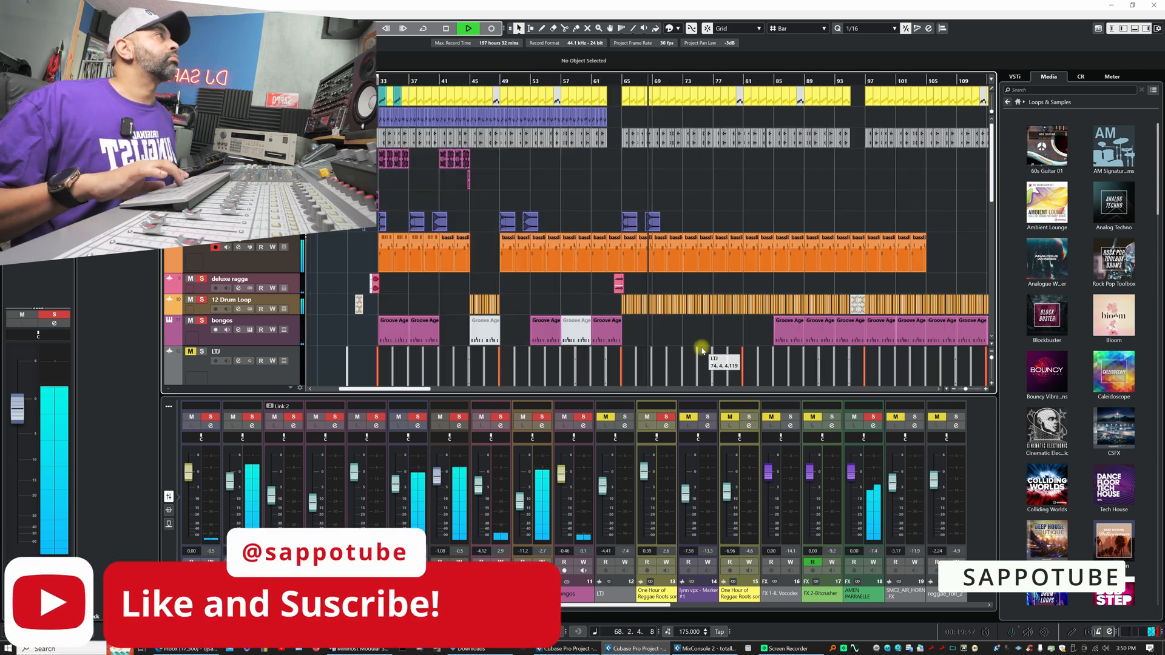
- Stop playback, clear the solo on all tracks and solo only the GASE AMEN track
{"action": "key", "text": "g"}
{"action": "key", "text": "g"}
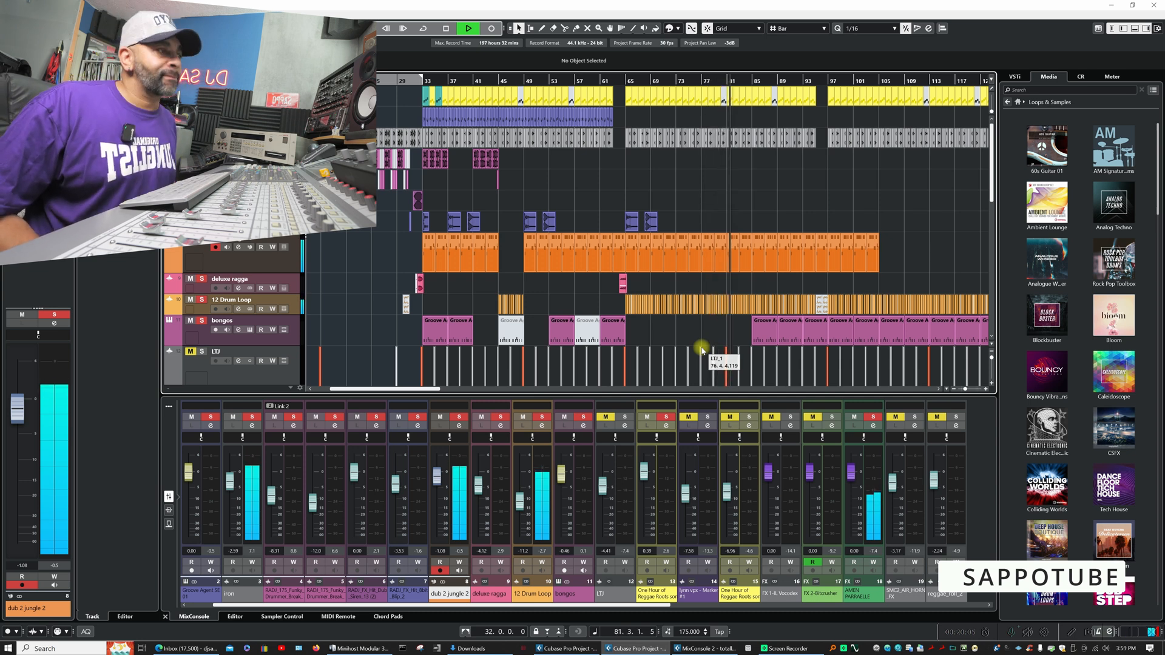
{"action": "key", "text": "space"}
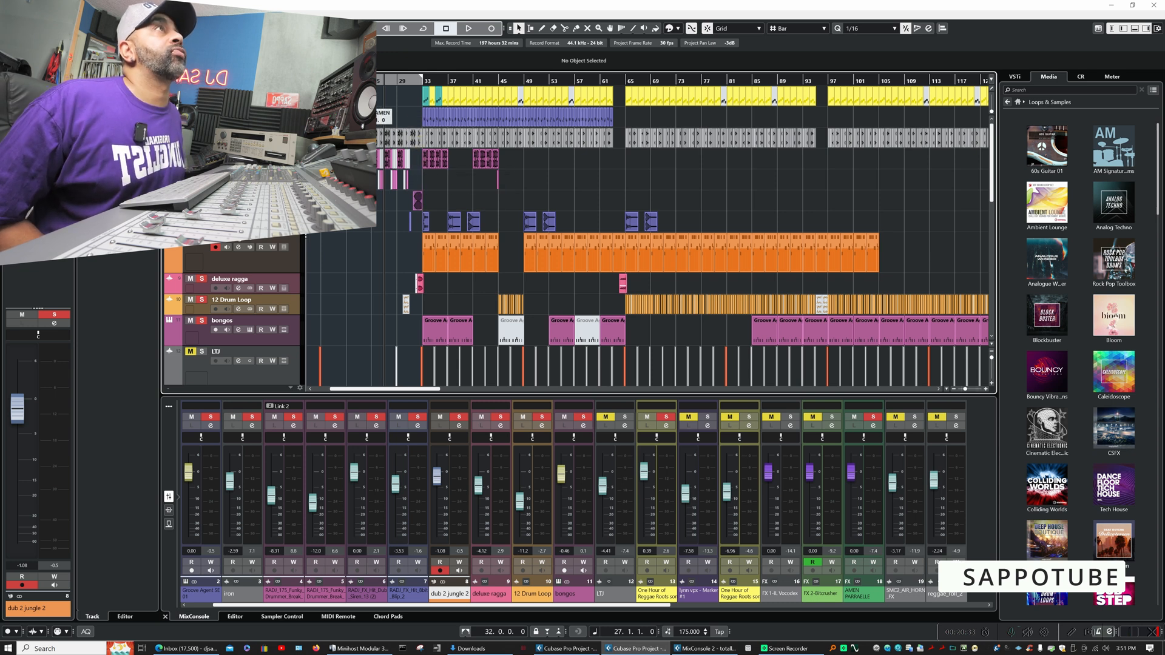
{"action": "key", "text": "s"}
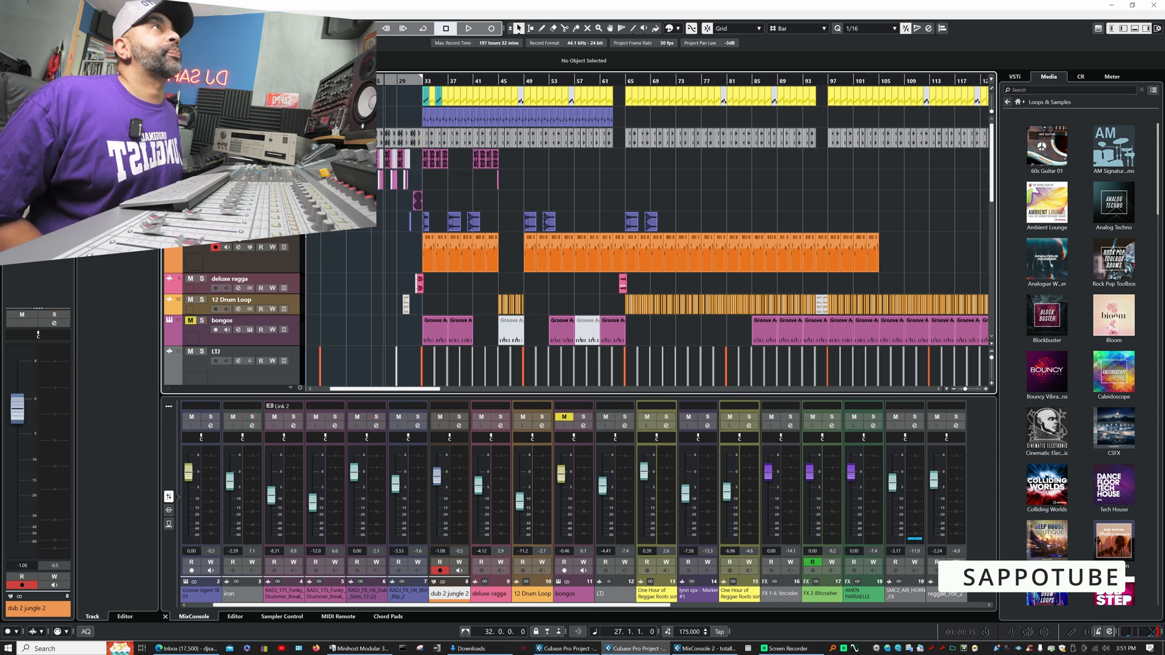
{"action": "left_click", "coordinate": [201, 92]}
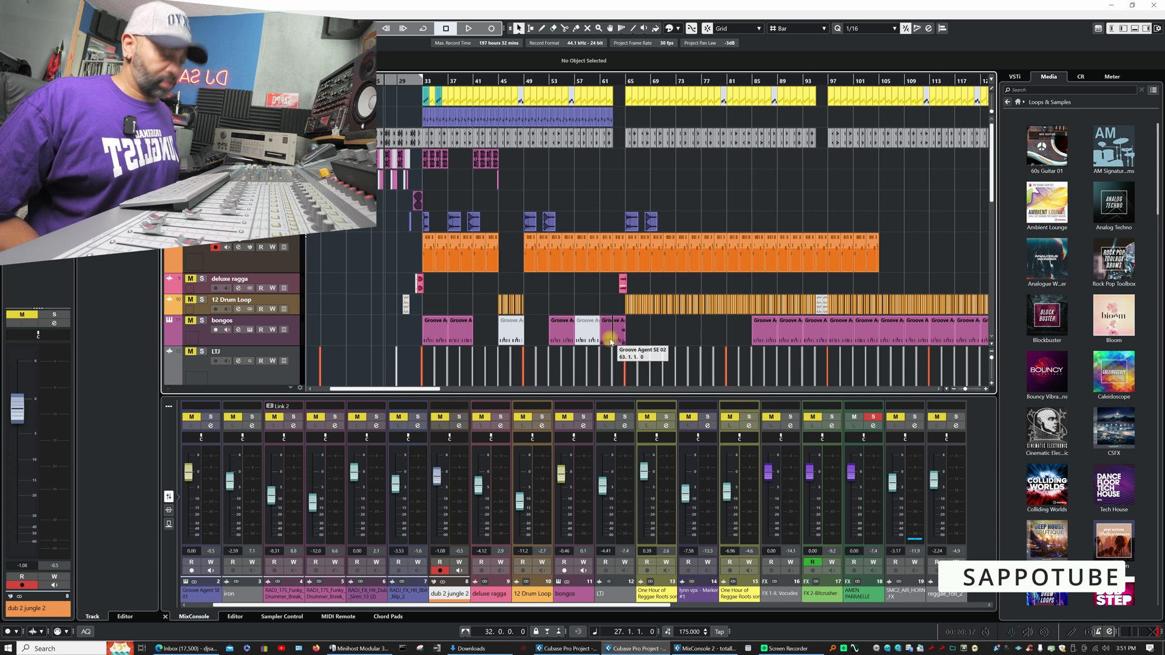
- Set a playback cycle from bar 33 to bar 45, enable it, and listen to the soloed GASE AMEN part from bar 33
{"action": "key", "text": "h"}
{"action": "key", "text": "h"}
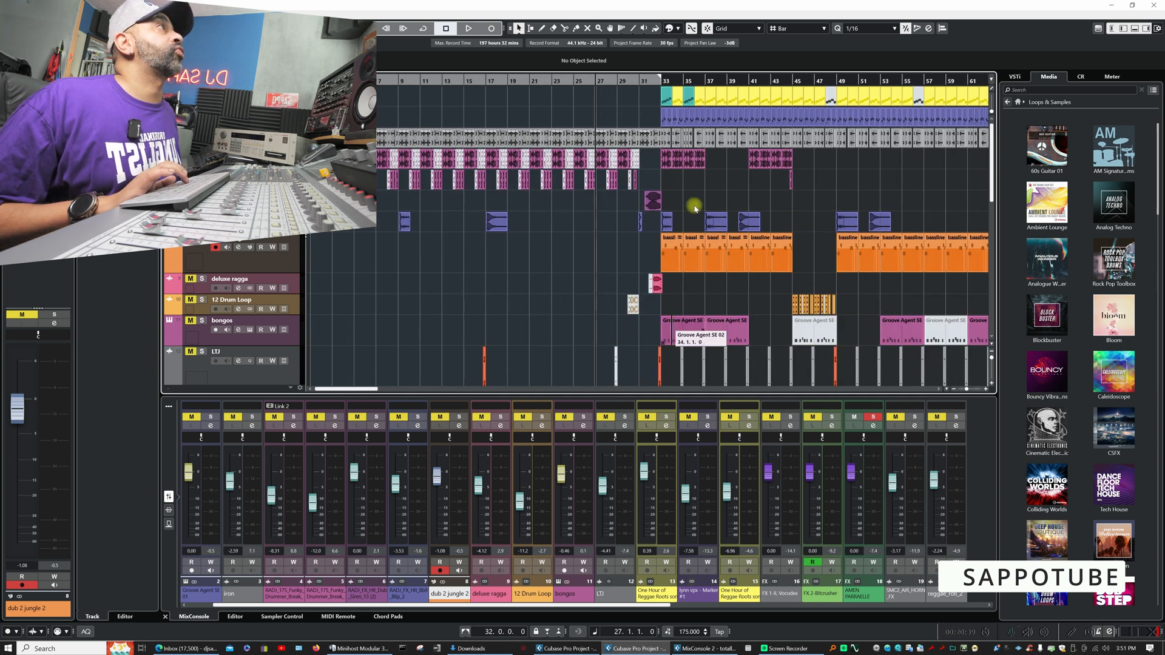
{"action": "left_click", "coordinate": [668, 101]}
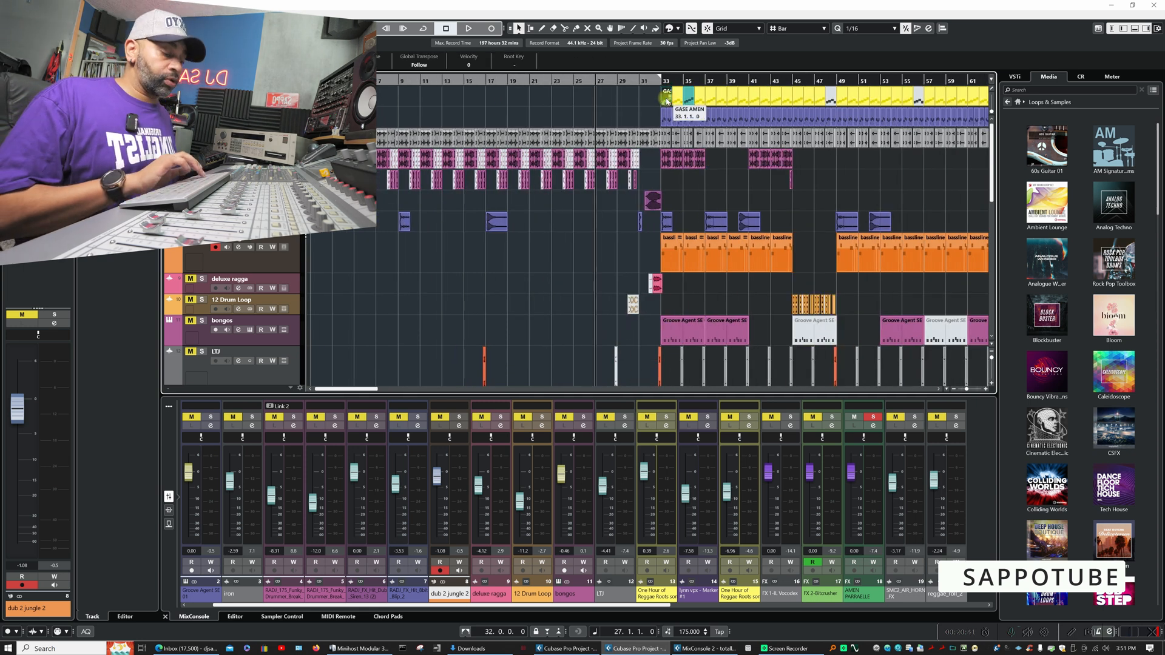
{"action": "left_click_drag", "start_coordinate": [711, 88], "coordinate": [744, 89]}
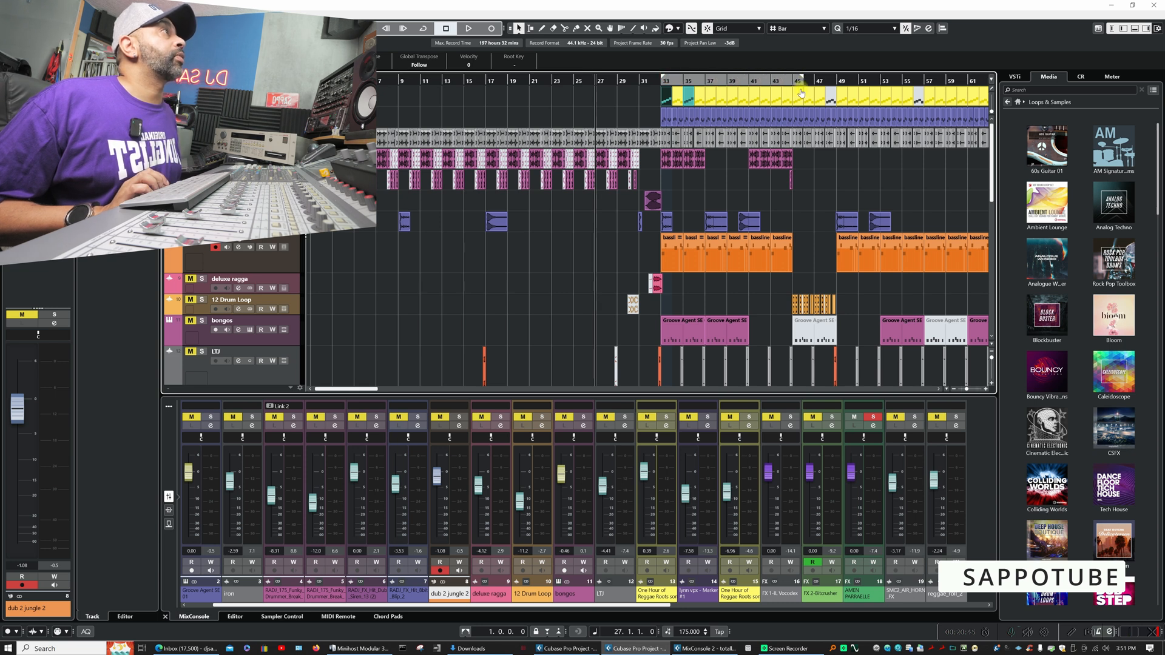
{"action": "left_click", "coordinate": [428, 29]}
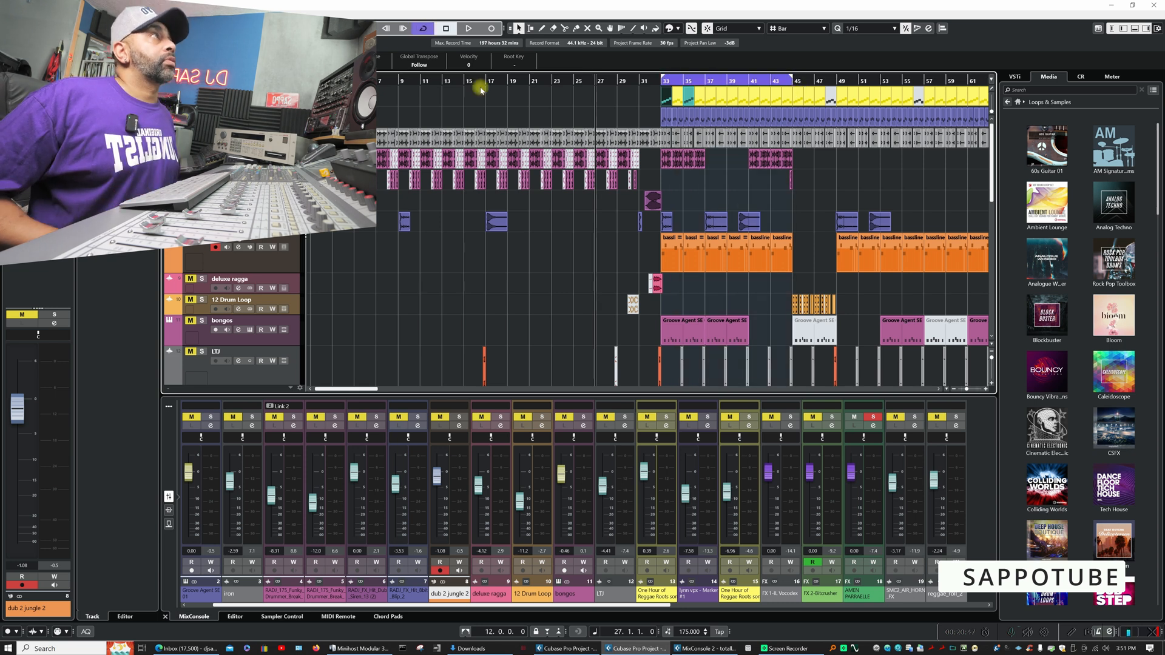
{"action": "left_click", "coordinate": [659, 81]}
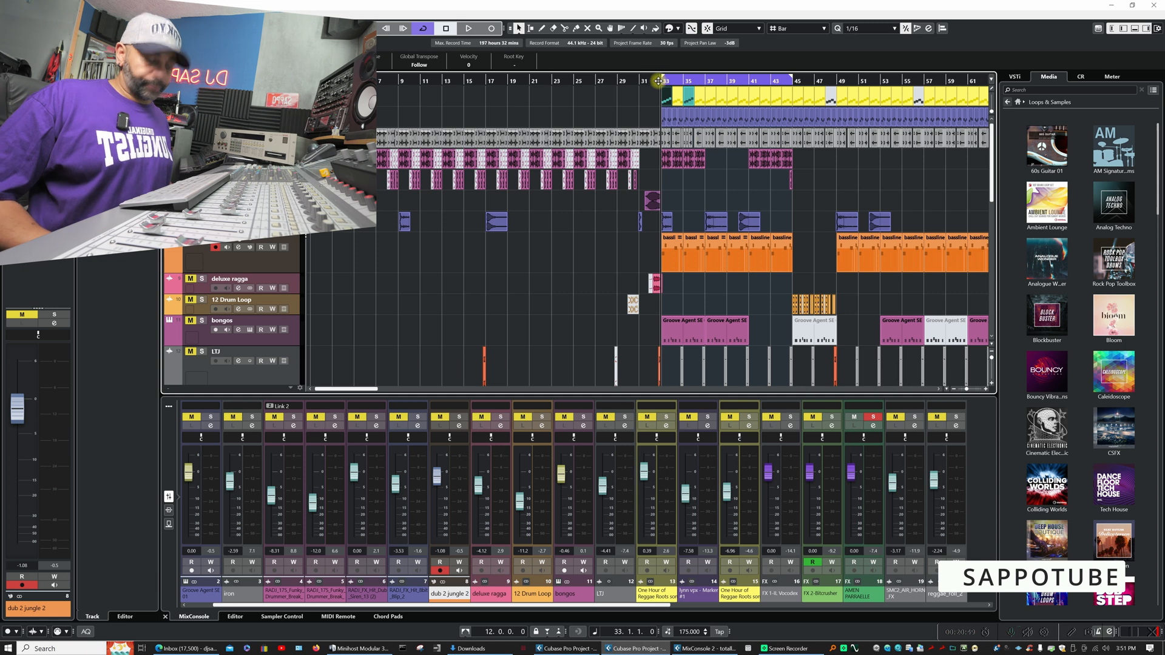
{"action": "key", "text": "space"}
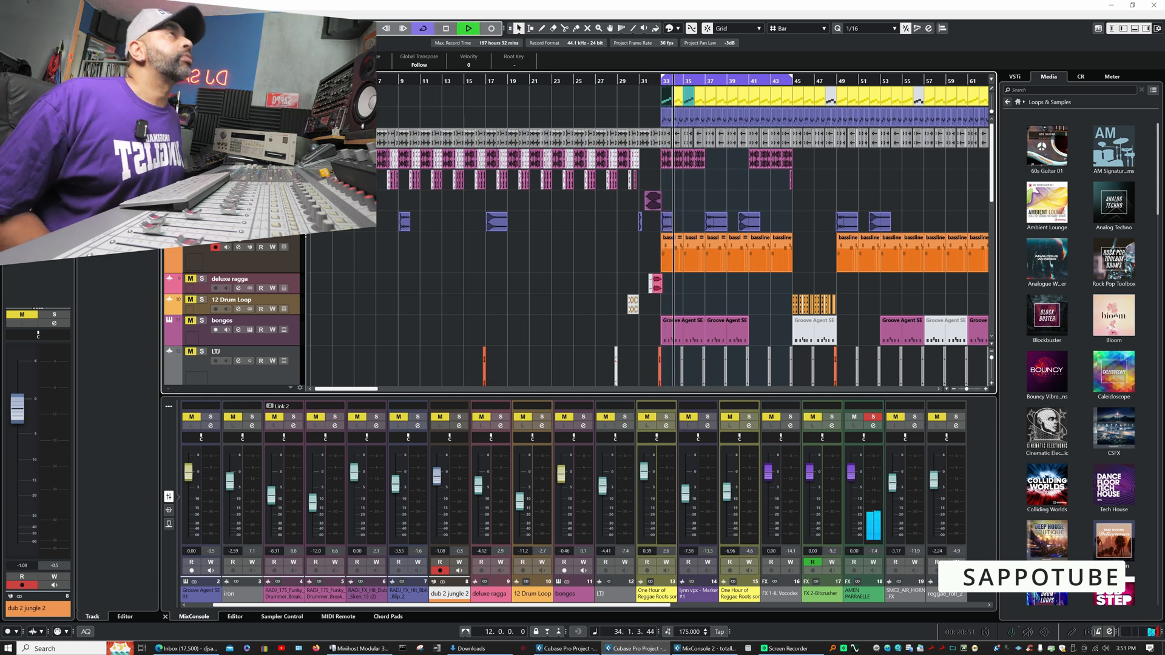
{"action": "key", "text": "space"}
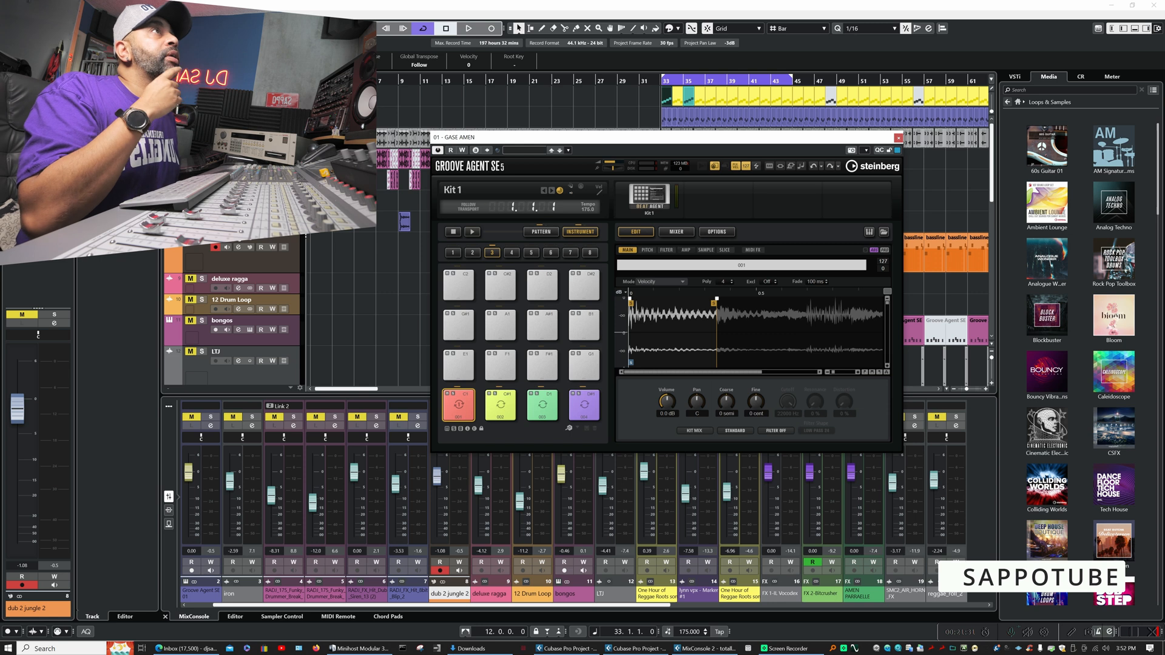
- Examine the GASE AMEN channel settings: the StereoEnhancer and Compressor 260 inserts and the equalizer
{"action": "left_click", "coordinate": [238, 101]}
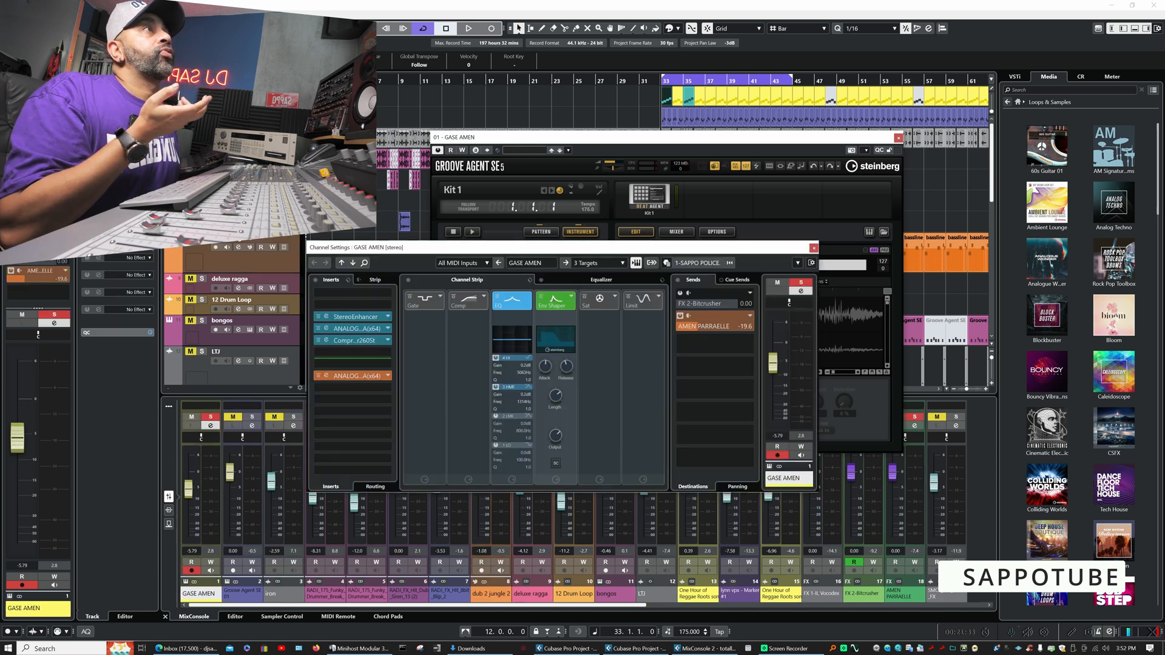
{"action": "left_click", "coordinate": [325, 317]}
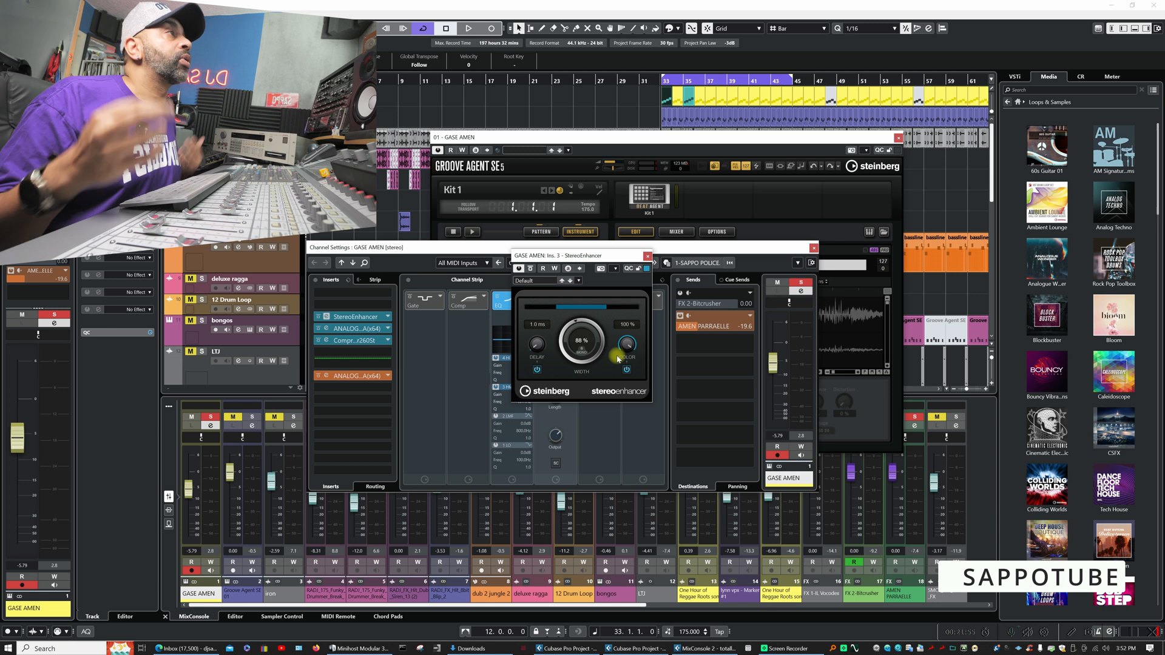
{"action": "left_click", "coordinate": [647, 255]}
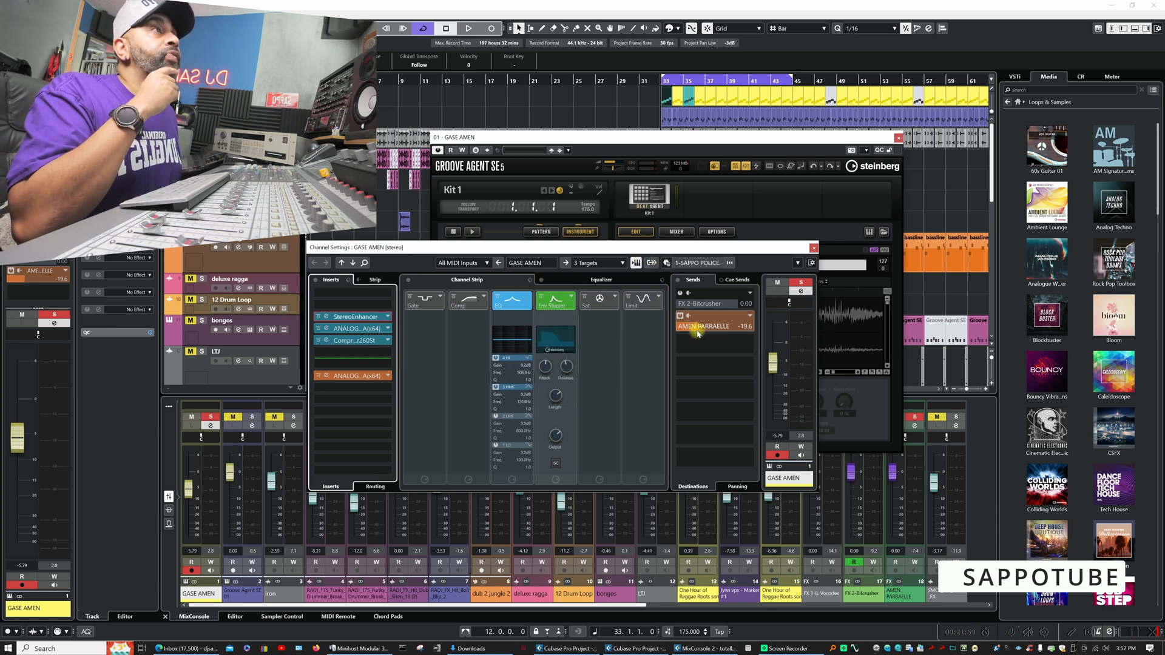
{"action": "left_click", "coordinate": [328, 342]}
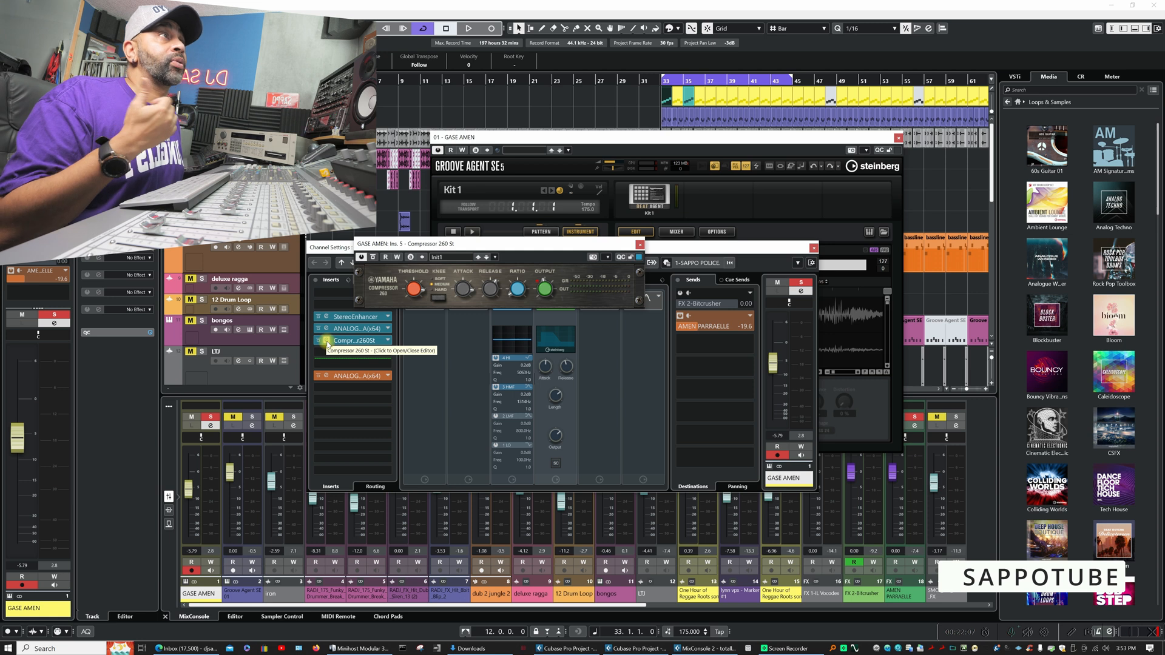
{"action": "left_click", "coordinate": [327, 341]}
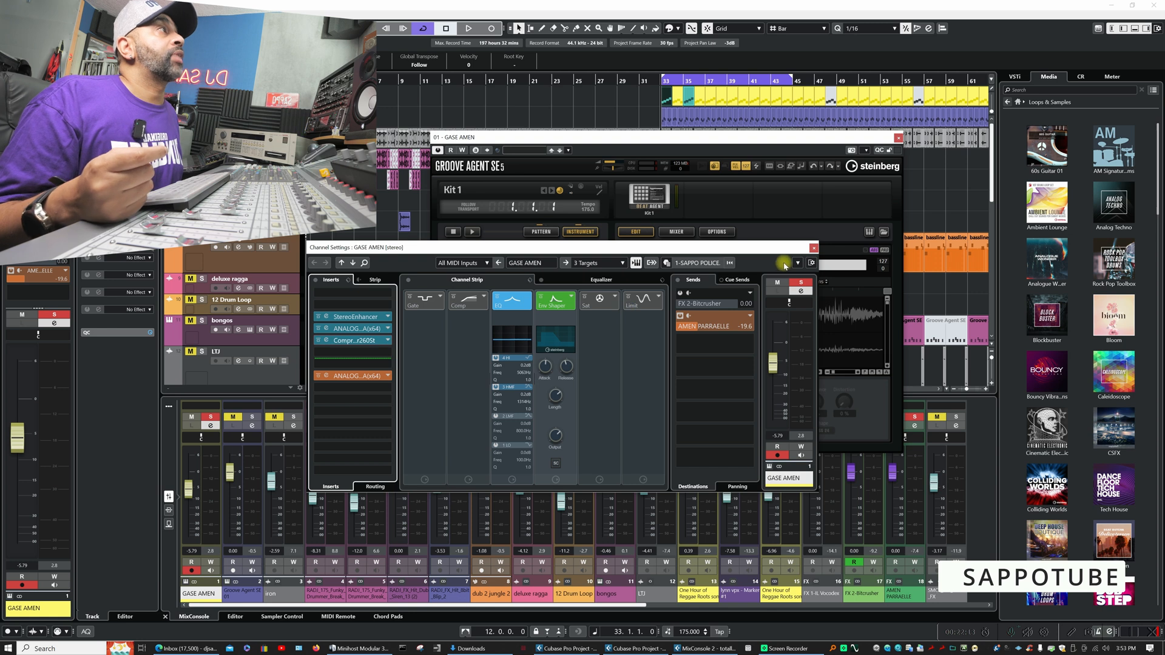
{"action": "left_click", "coordinate": [582, 281]}
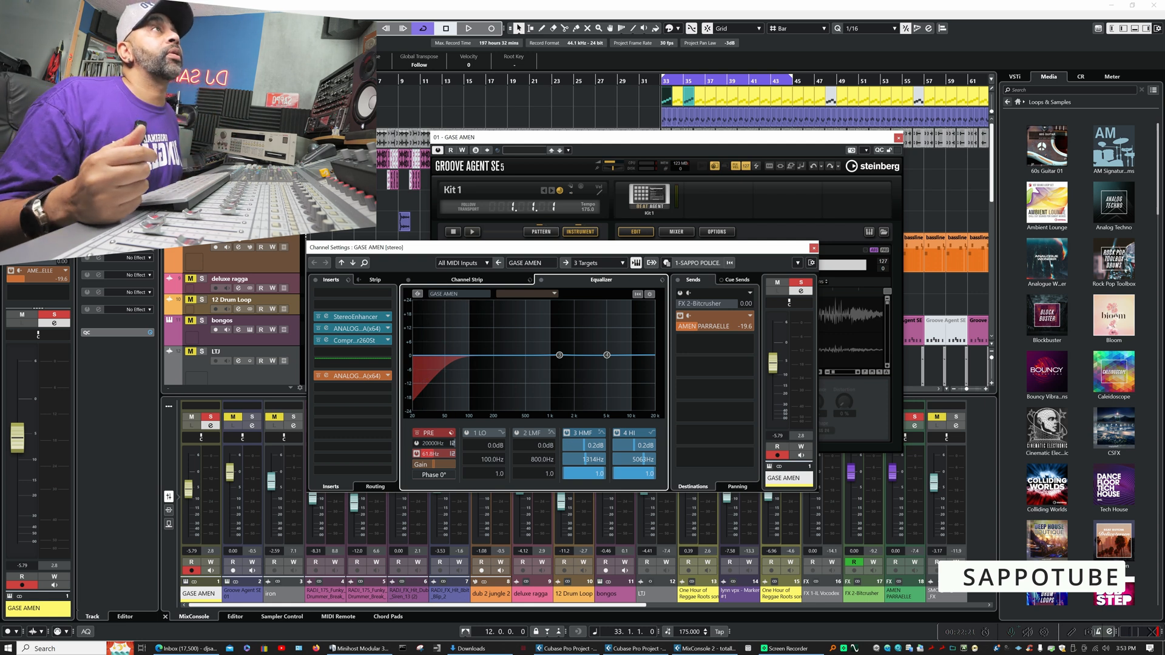
- Unsolo GASE AMEN, solo the Groove Agent SE 01 track and play the cycled section
{"action": "left_click", "coordinate": [202, 94]}
{"action": "left_click", "coordinate": [202, 114]}
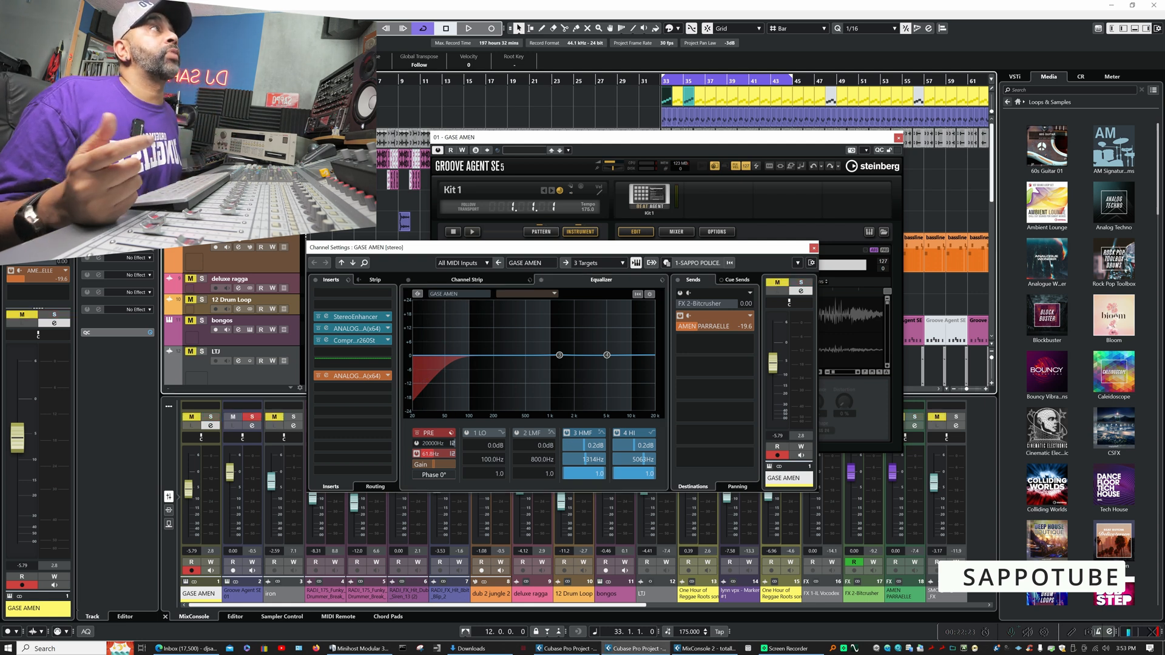
{"action": "key", "text": "space"}
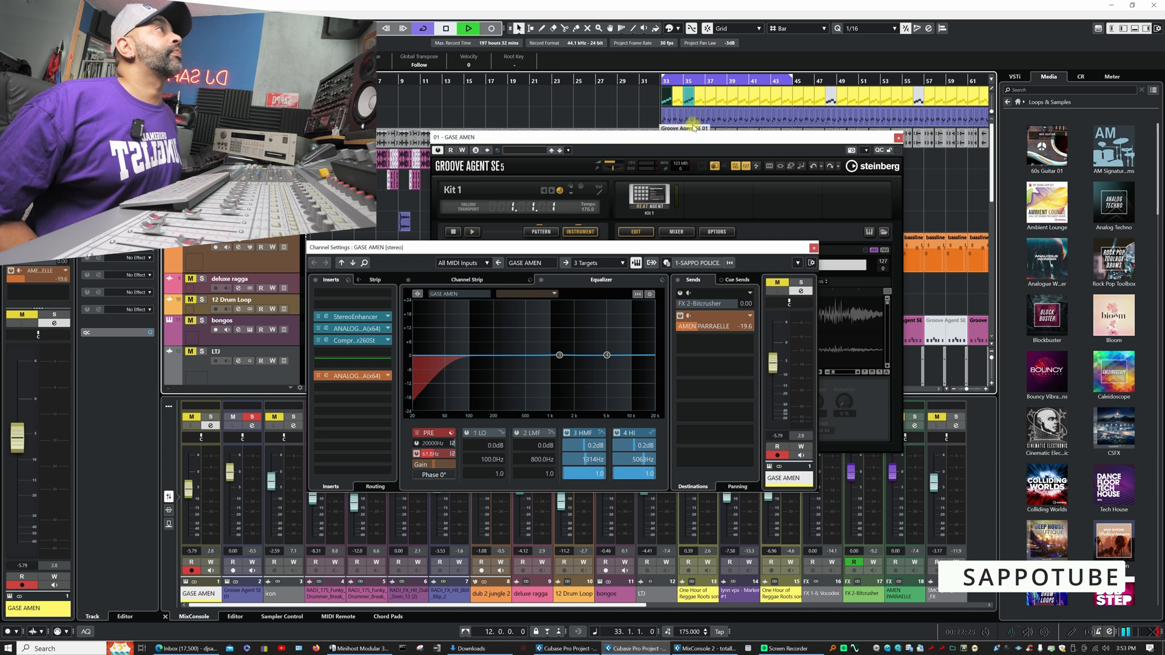
- Close the GASE AMEN instrument window, open the Groove Agent SE 01 track's instrument, and listen to the soloed part with its pads in view
{"action": "left_click", "coordinate": [897, 138]}
{"action": "left_click", "coordinate": [897, 137]}
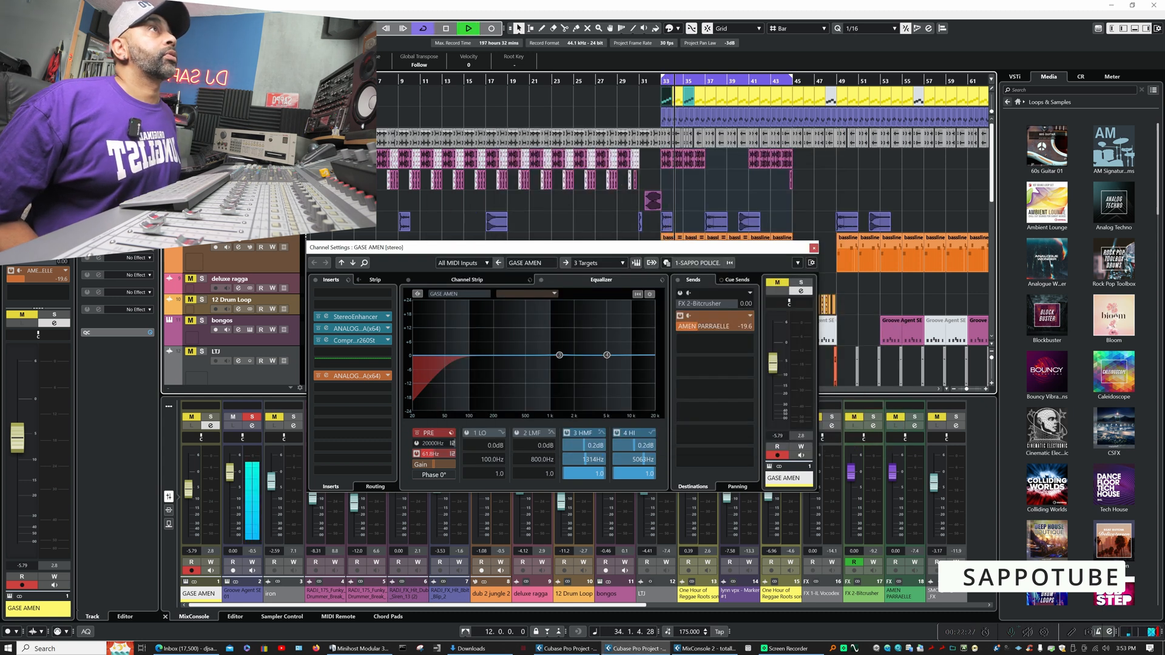
{"action": "key", "text": "space"}
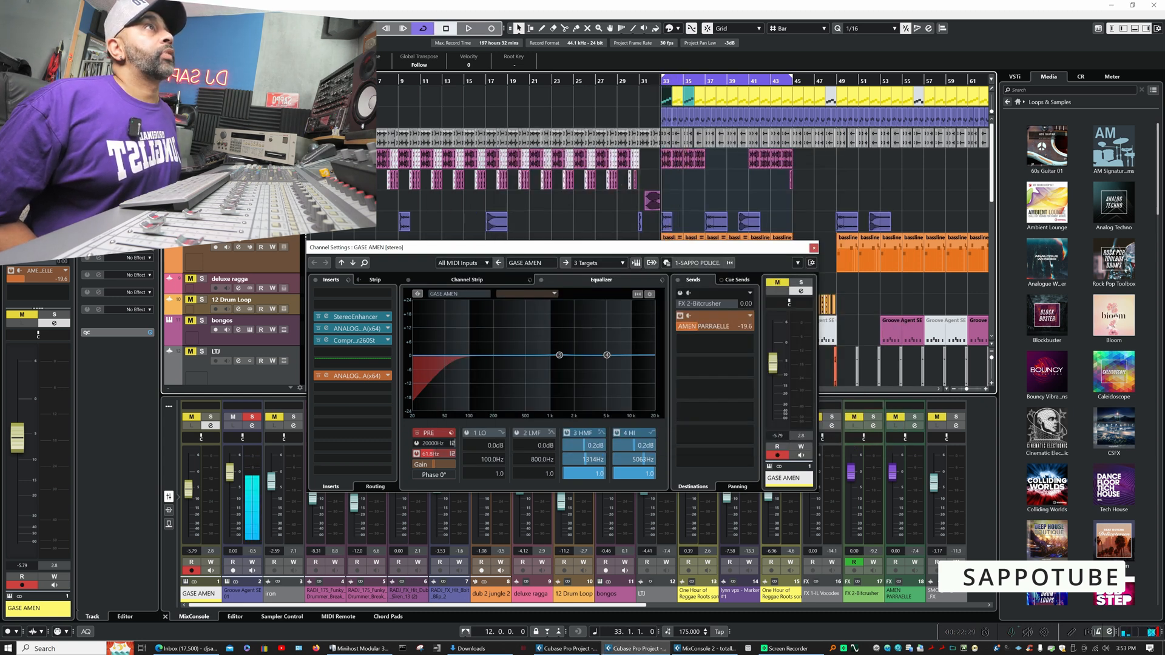
{"action": "left_click", "coordinate": [250, 122]}
{"action": "key", "text": "space"}
{"action": "left_click_drag", "start_coordinate": [717, 193], "coordinate": [480, 181]}
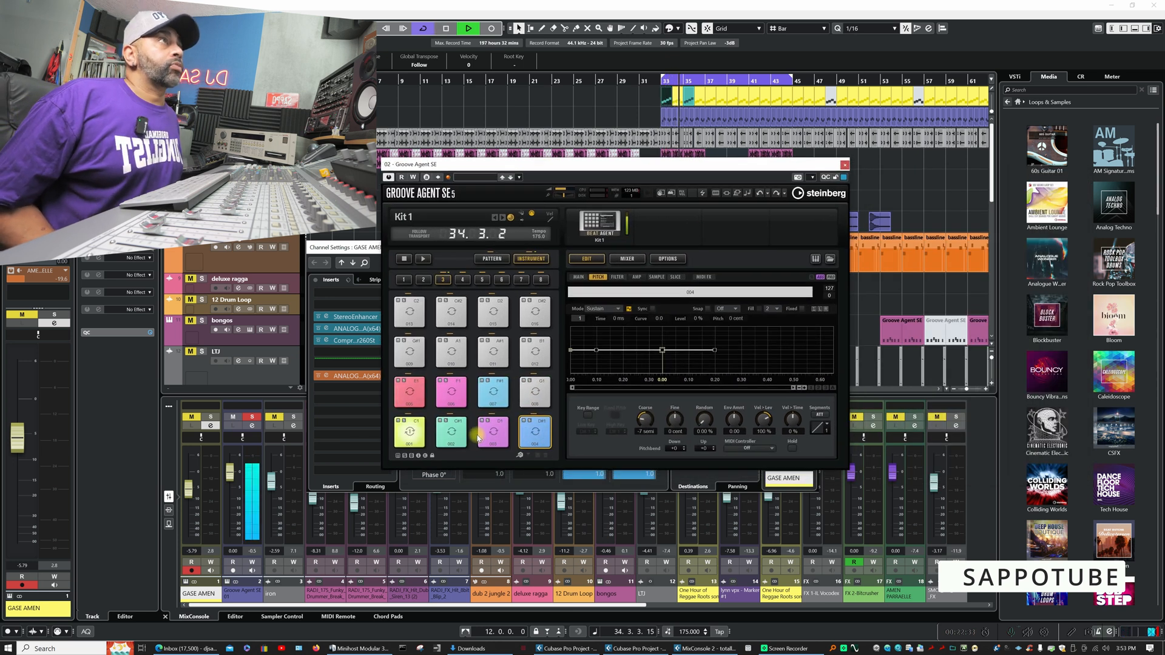
{"action": "key", "text": "space"}
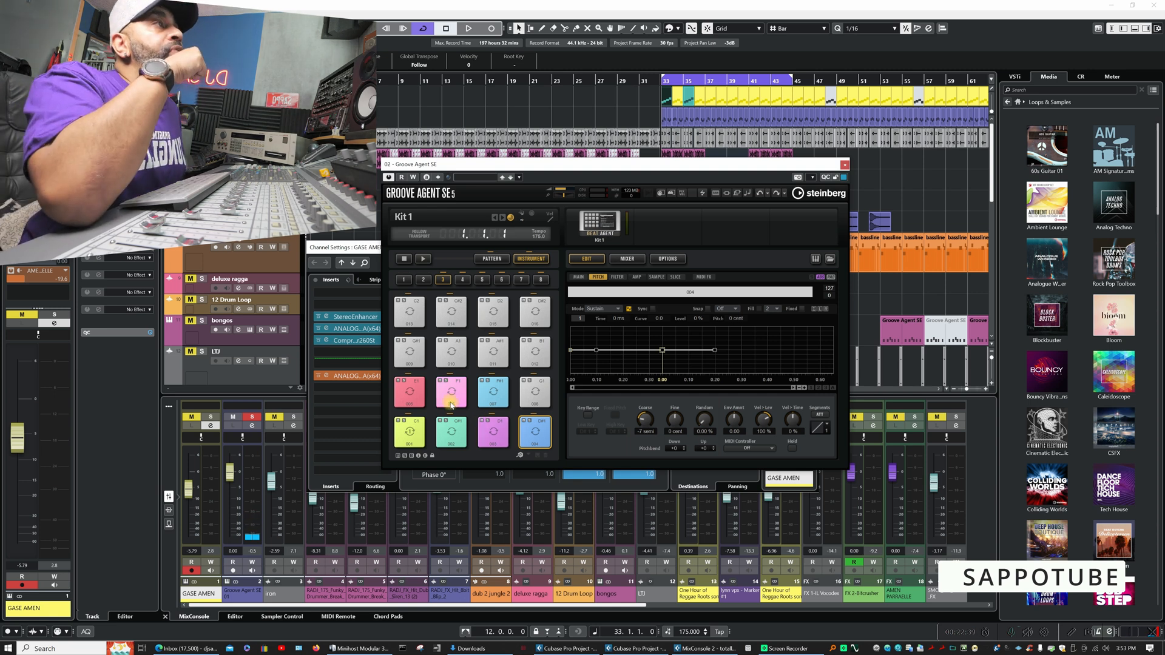
- Select all pads in Kit 1 and play the soloed Groove Agent SE 01 part while checking the Coarse pitch setting
{"action": "right_click", "coordinate": [532, 394]}
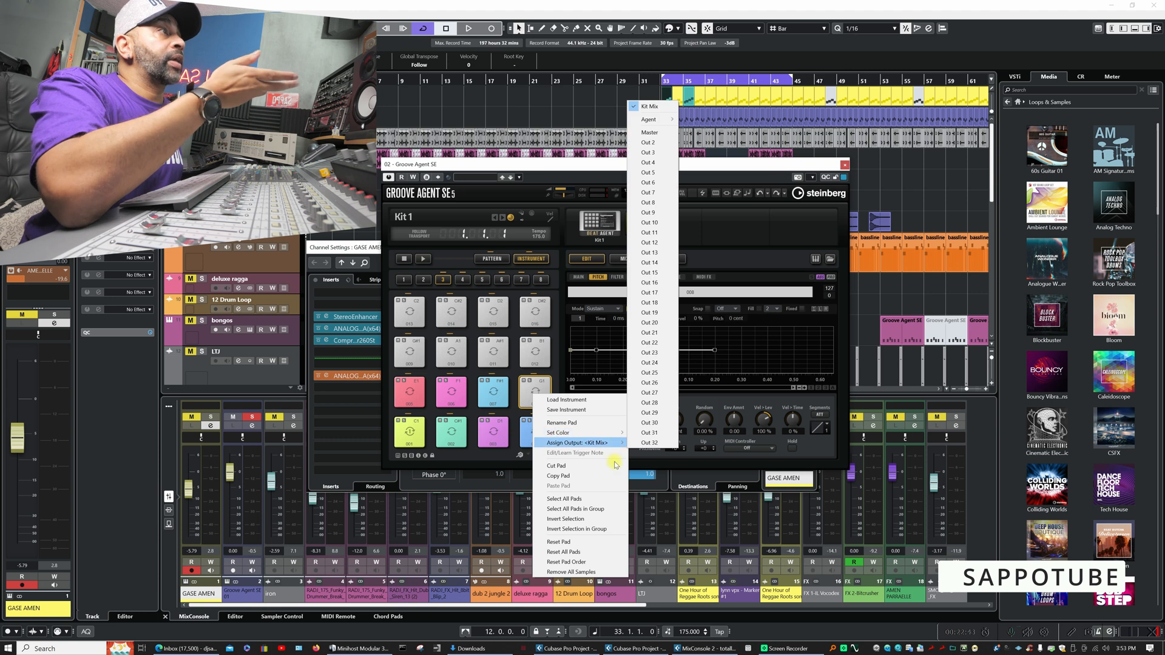
{"action": "left_click", "coordinate": [609, 499]}
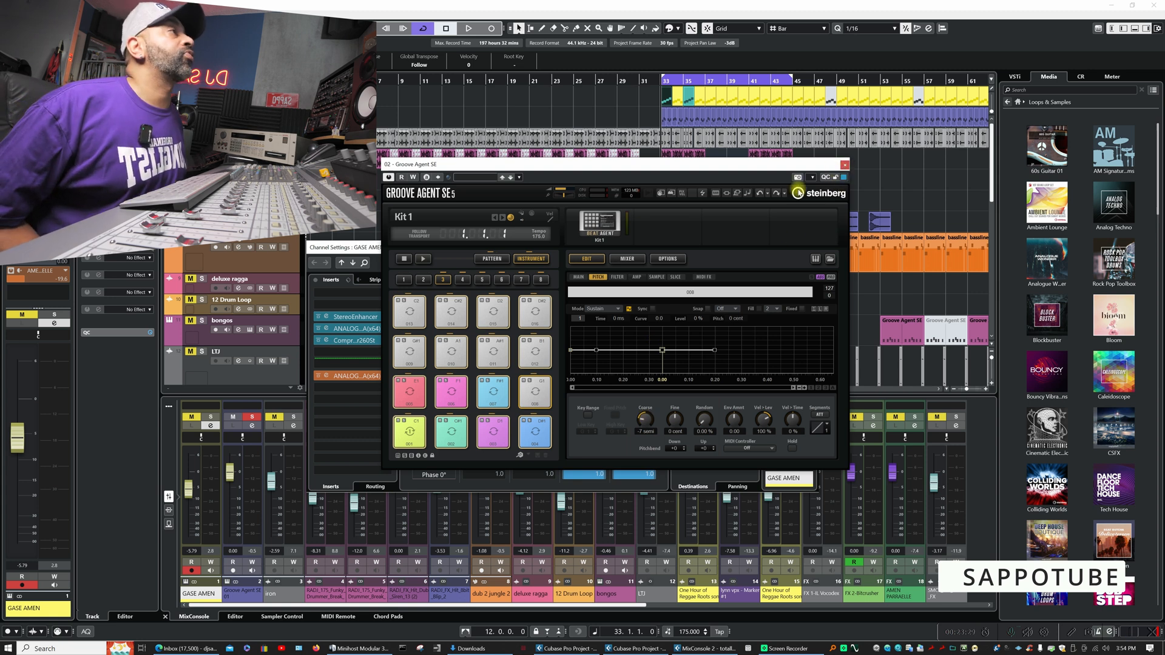
{"action": "key", "text": "space"}
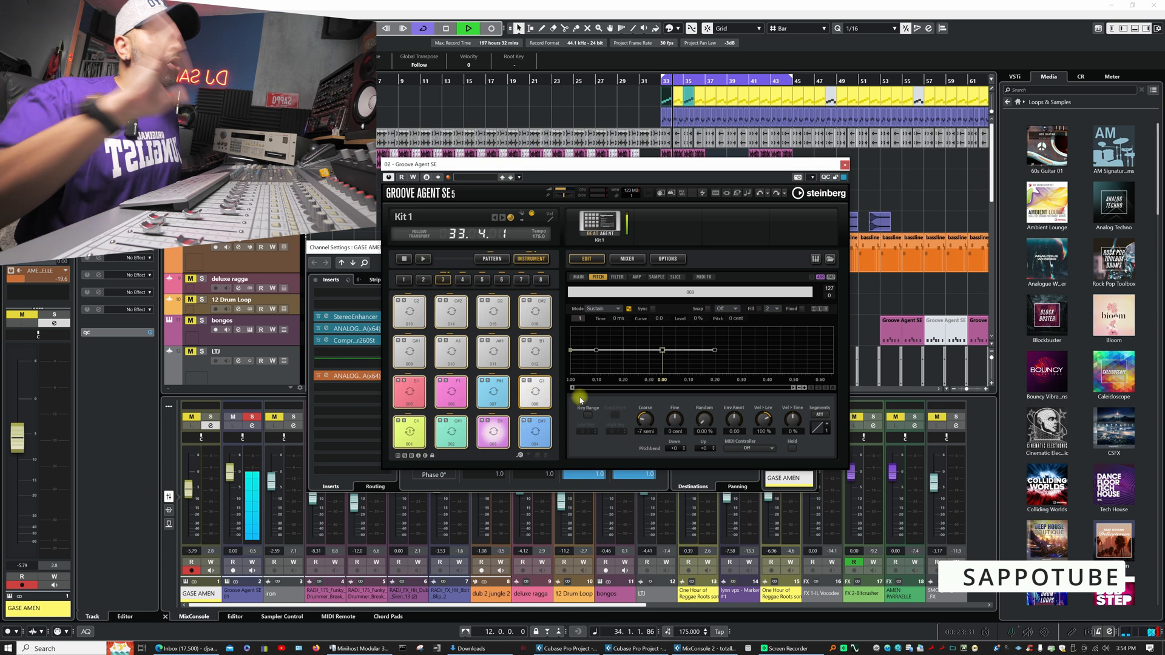
{"action": "mouse_move", "coordinate": [646, 417]}
{"action": "left_mouse_down"}
{"action": "mouse_move", "coordinate": [665, 390]}
{"action": "mouse_move", "coordinate": [646, 417]}
{"action": "left_mouse_up"}
{"action": "key", "text": "space"}
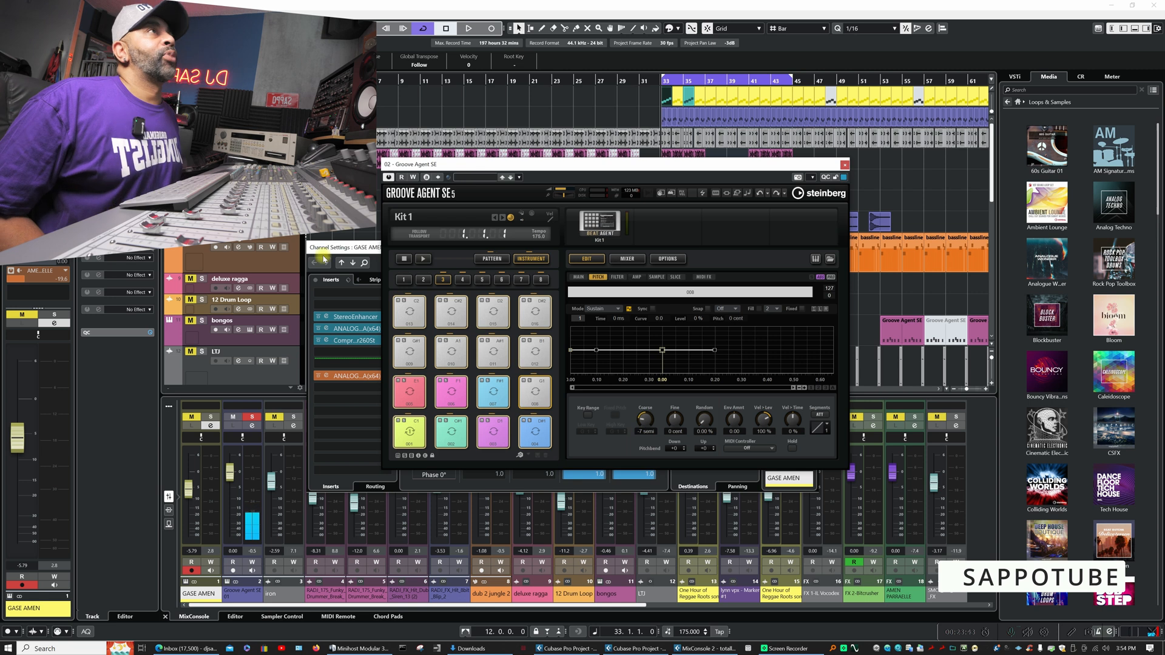
- Solo the GASE AMEN track alongside Groove Agent SE 01 and listen to both breaks together from bar 33
{"action": "key", "text": "s"}
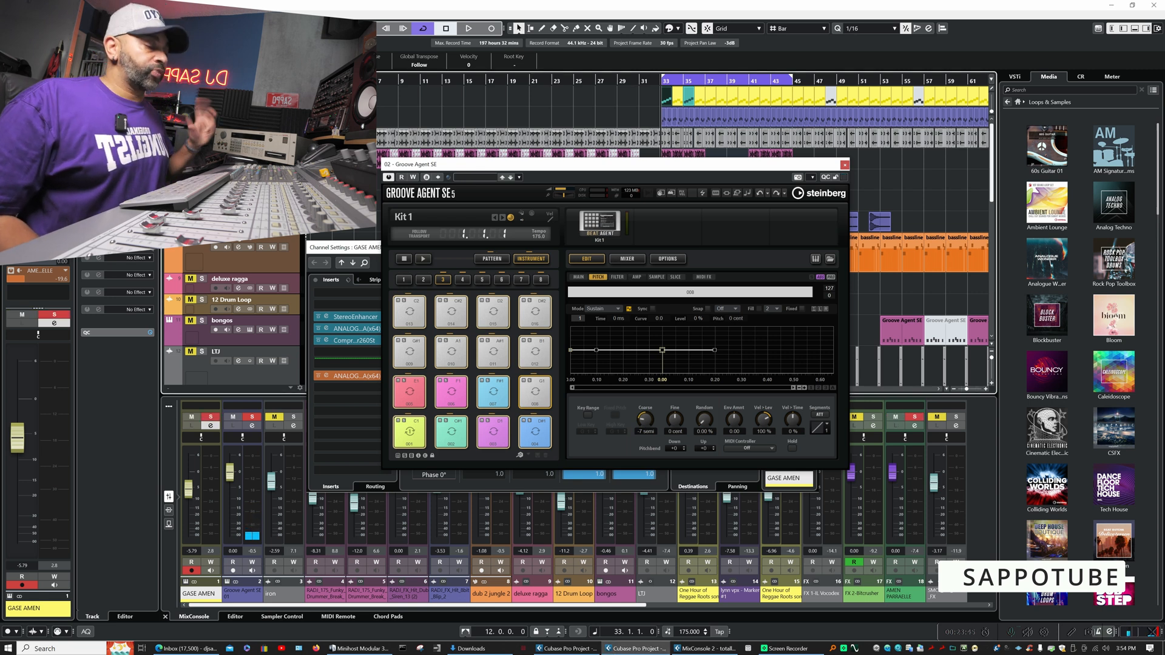
{"action": "key", "text": "space"}
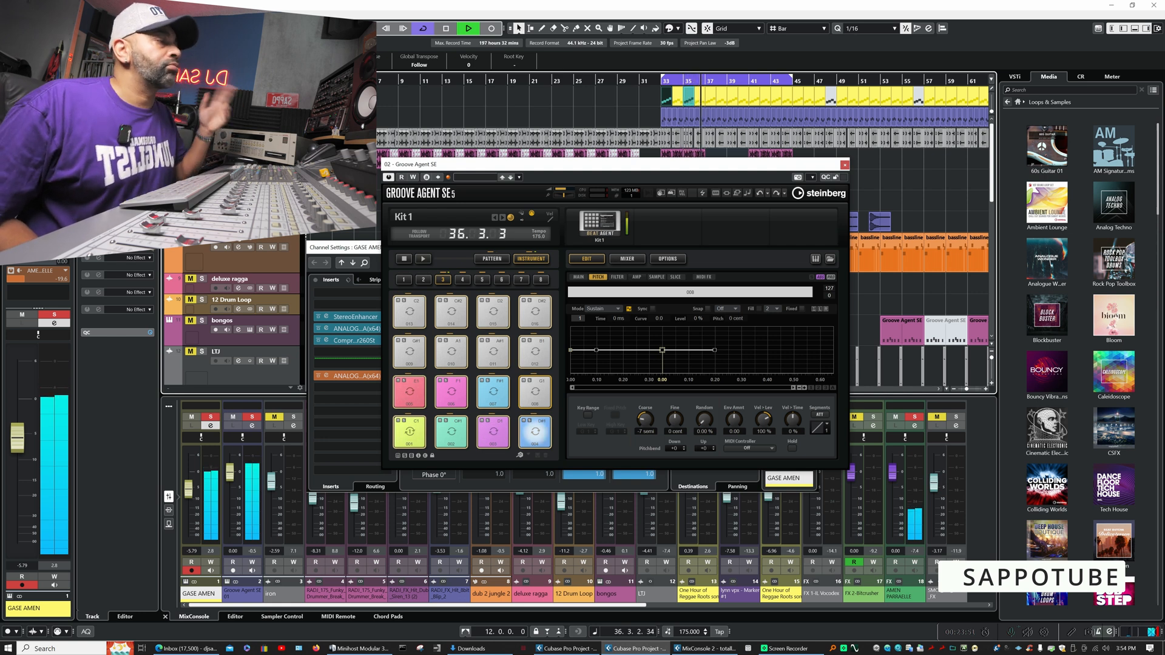
{"action": "key", "text": "space"}
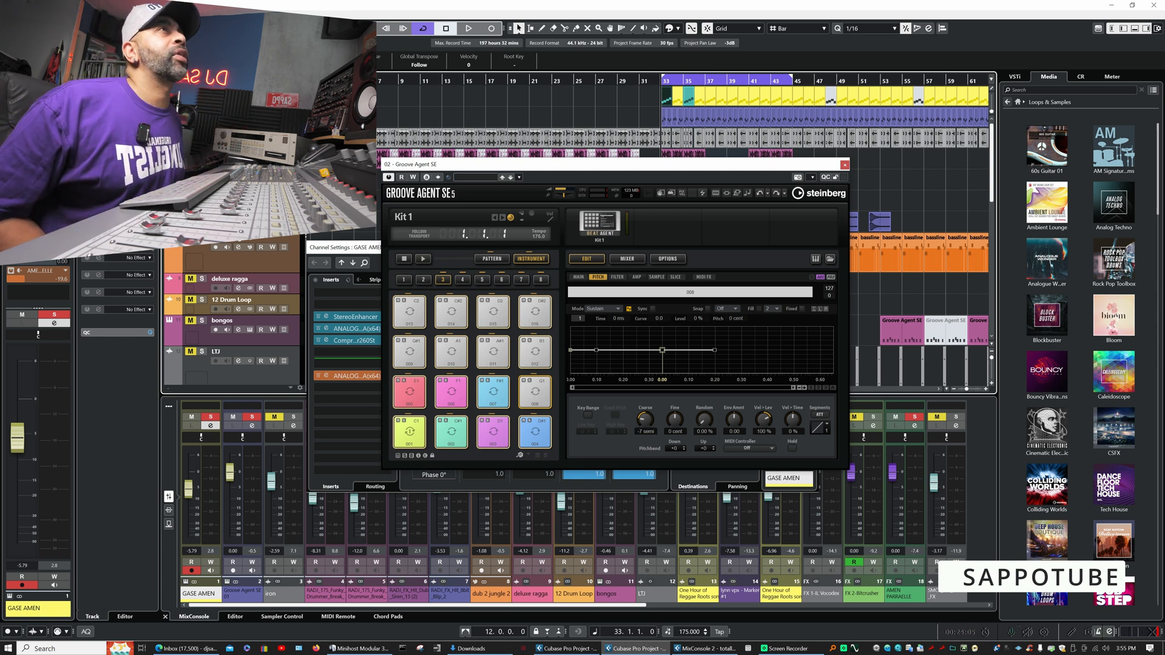
{"action": "key", "text": "space"}
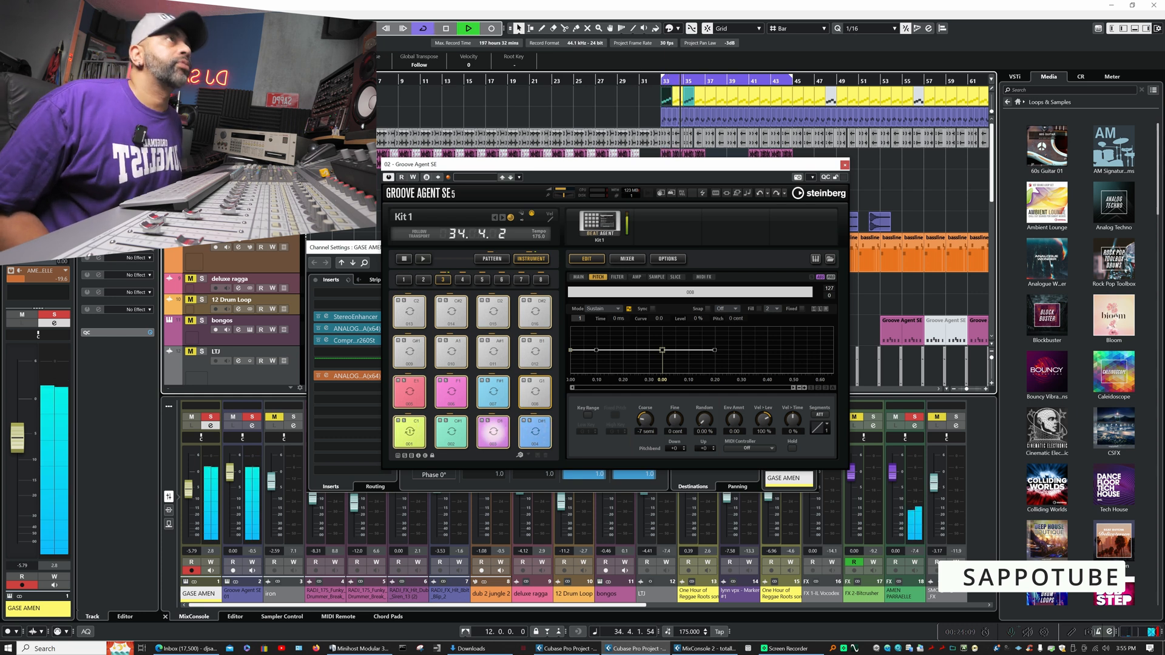
{"action": "key", "text": "space"}
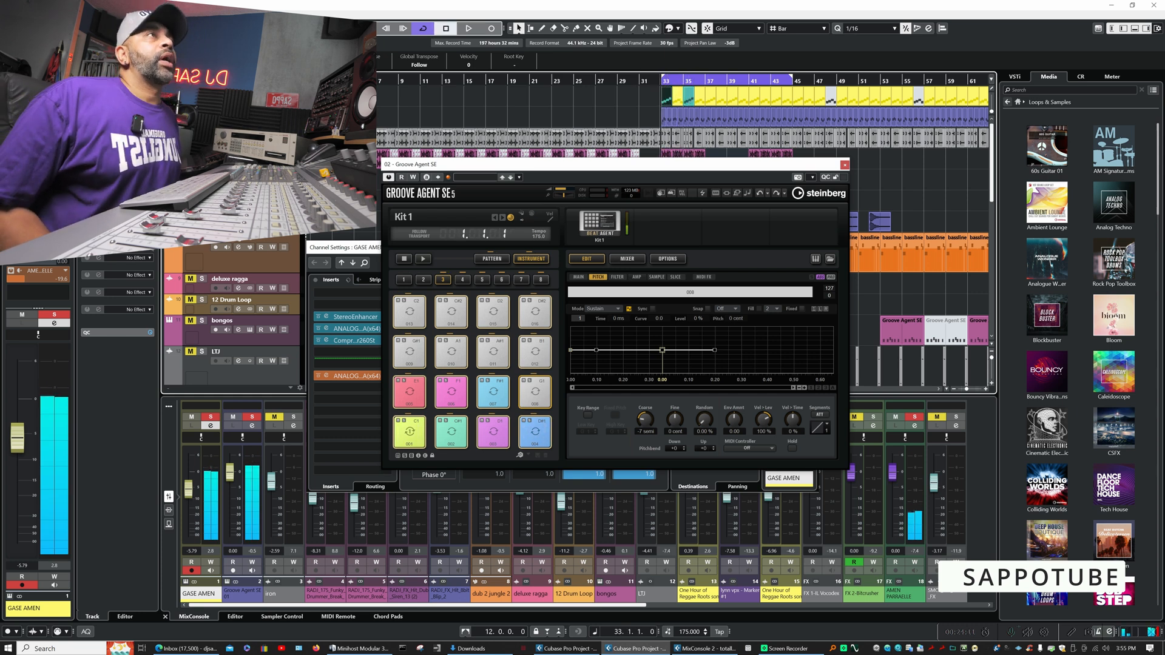
- Examine the Groove Agent SE 01 channel's equalizer and channel strip compressor, and listen briefly to the two soloed tracks
{"action": "left_click", "coordinate": [251, 426]}
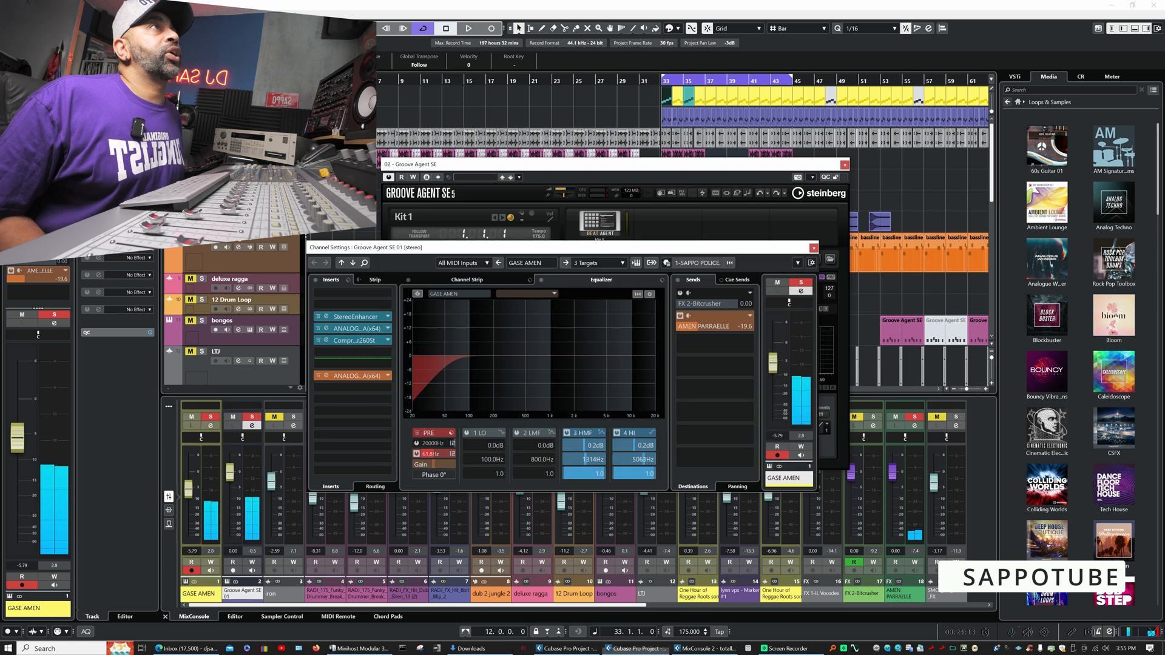
{"action": "left_click", "coordinate": [252, 426]}
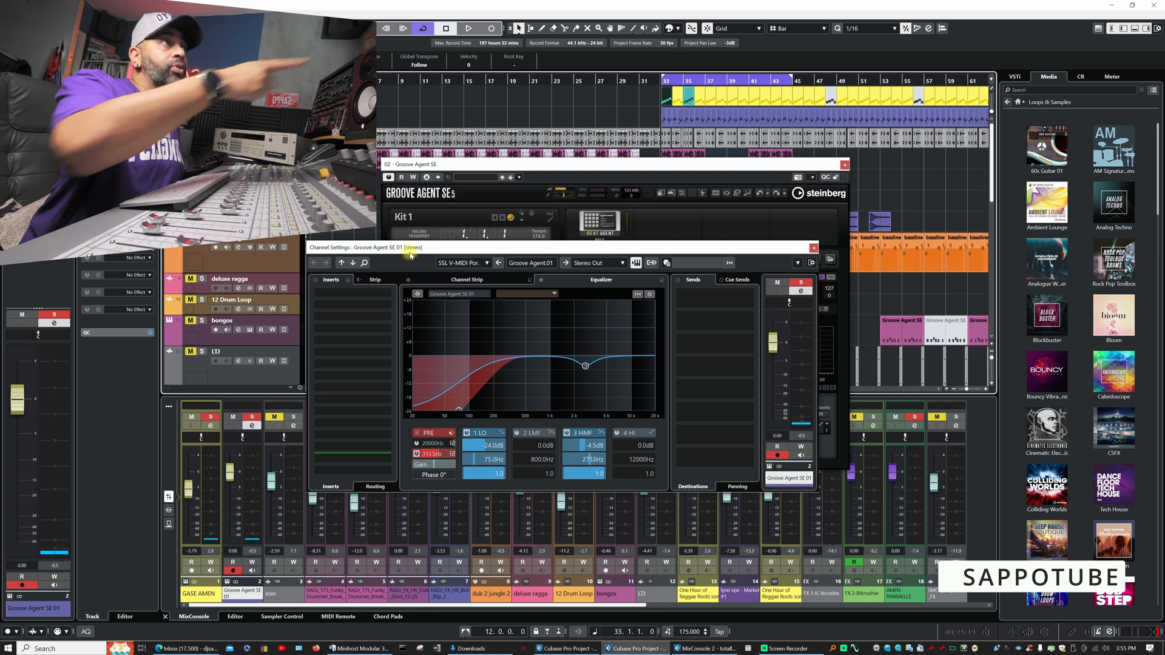
{"action": "left_click", "coordinate": [469, 281]}
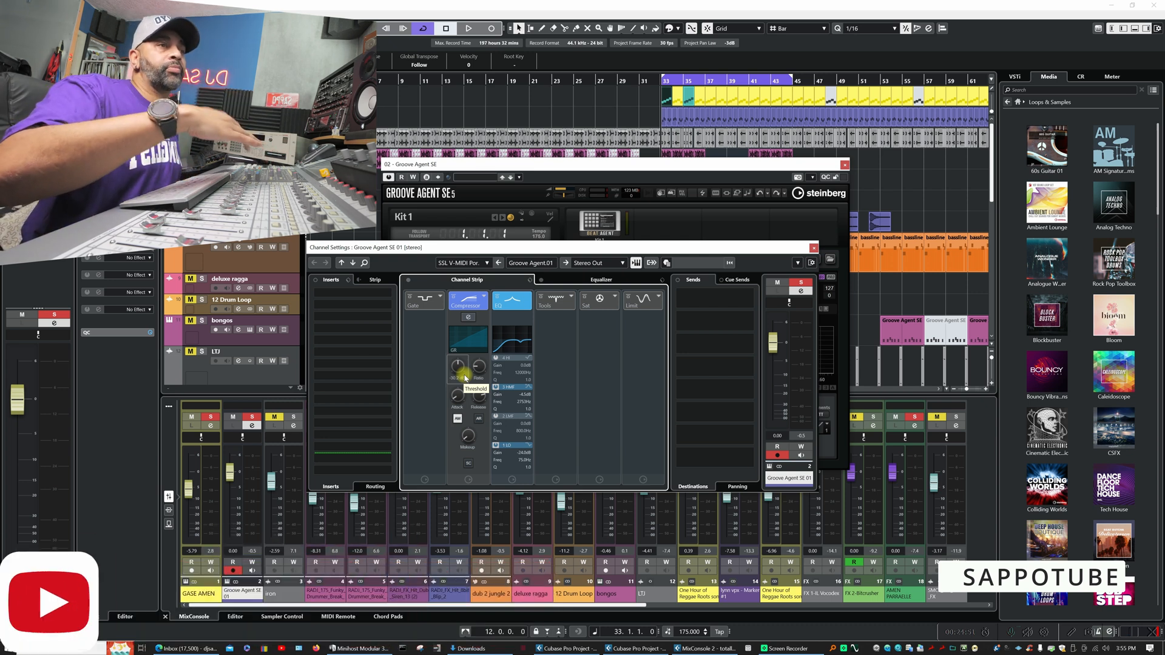
{"action": "left_click", "coordinate": [571, 280]}
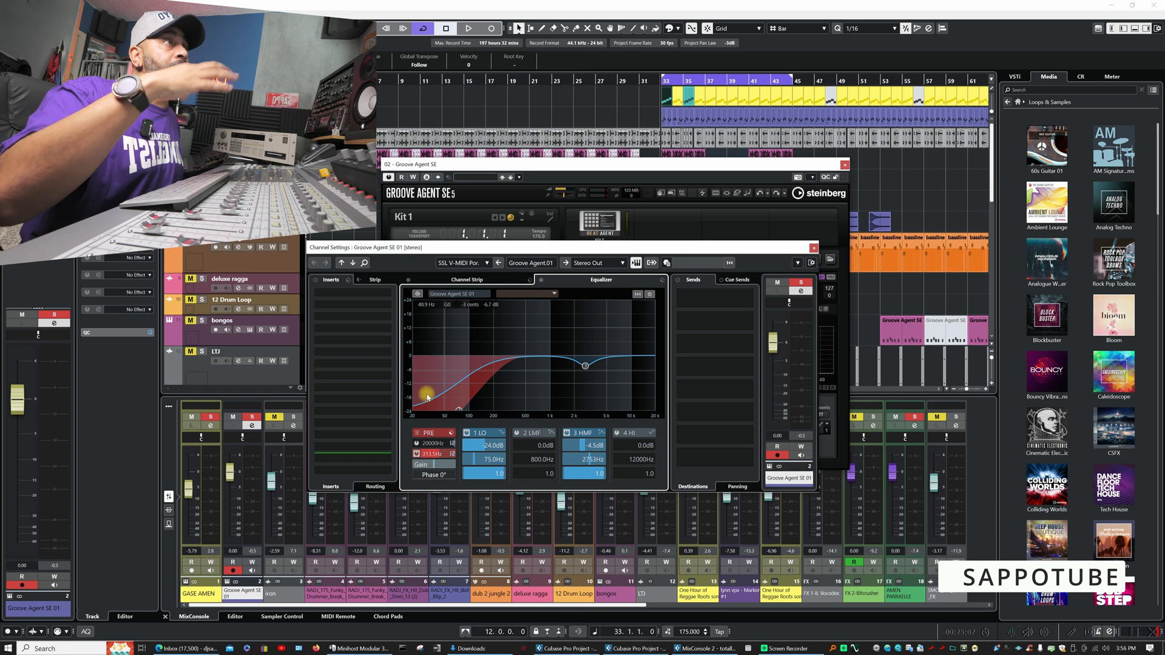
{"action": "left_click", "coordinate": [489, 283]}
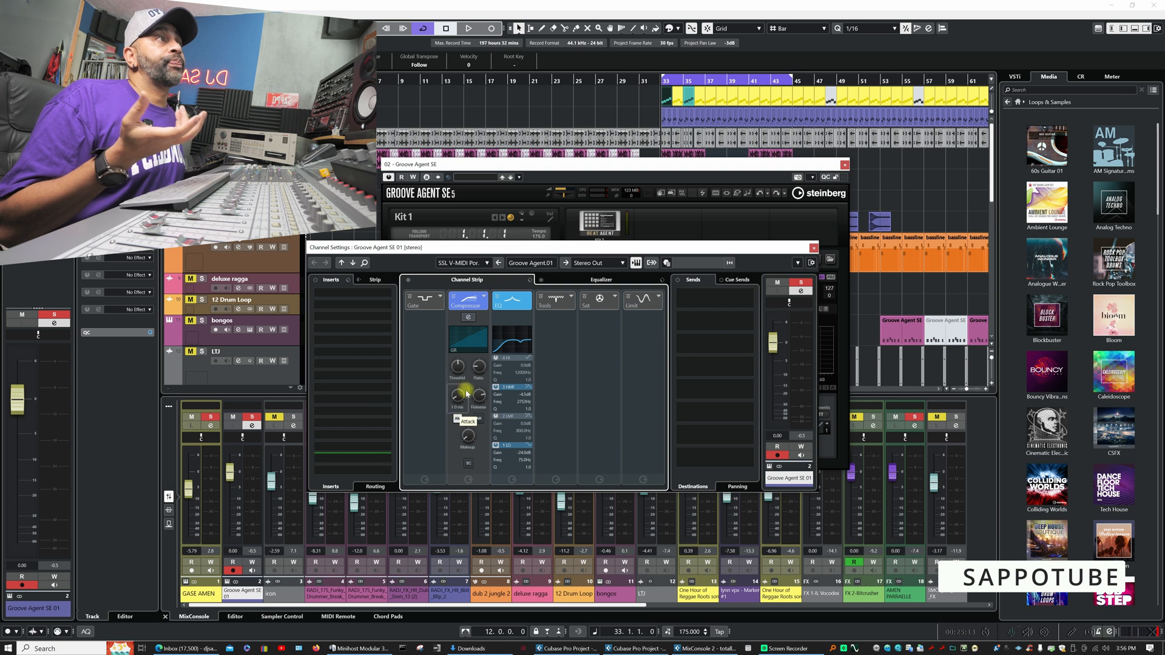
{"action": "key", "text": "space"}
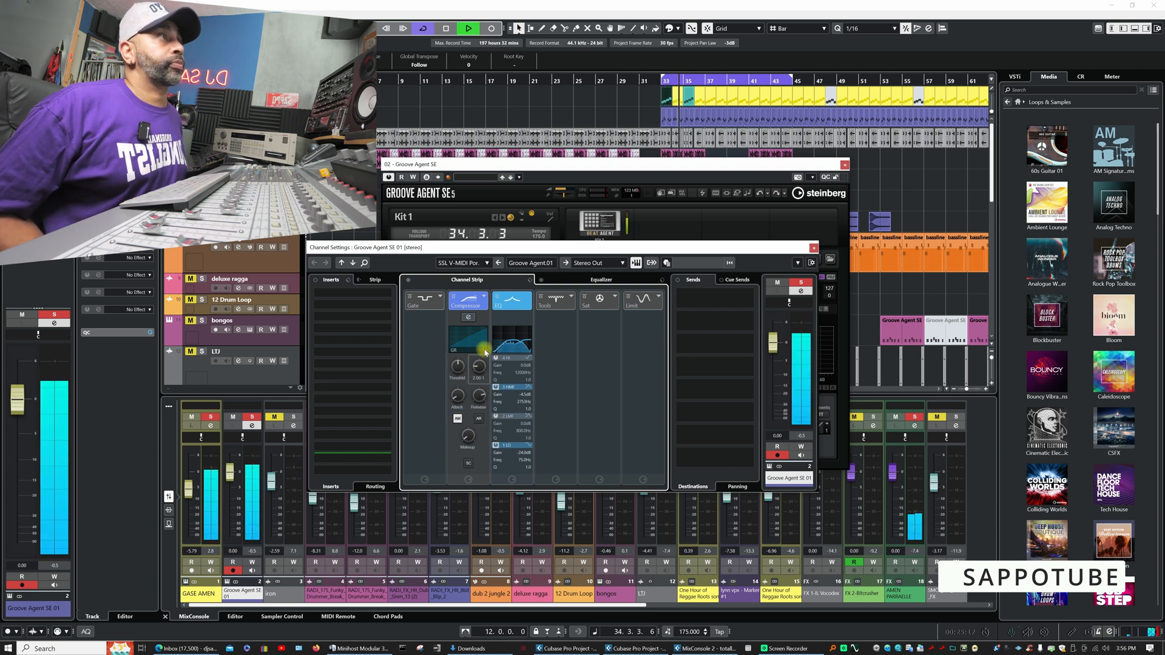
{"action": "key", "text": "space"}
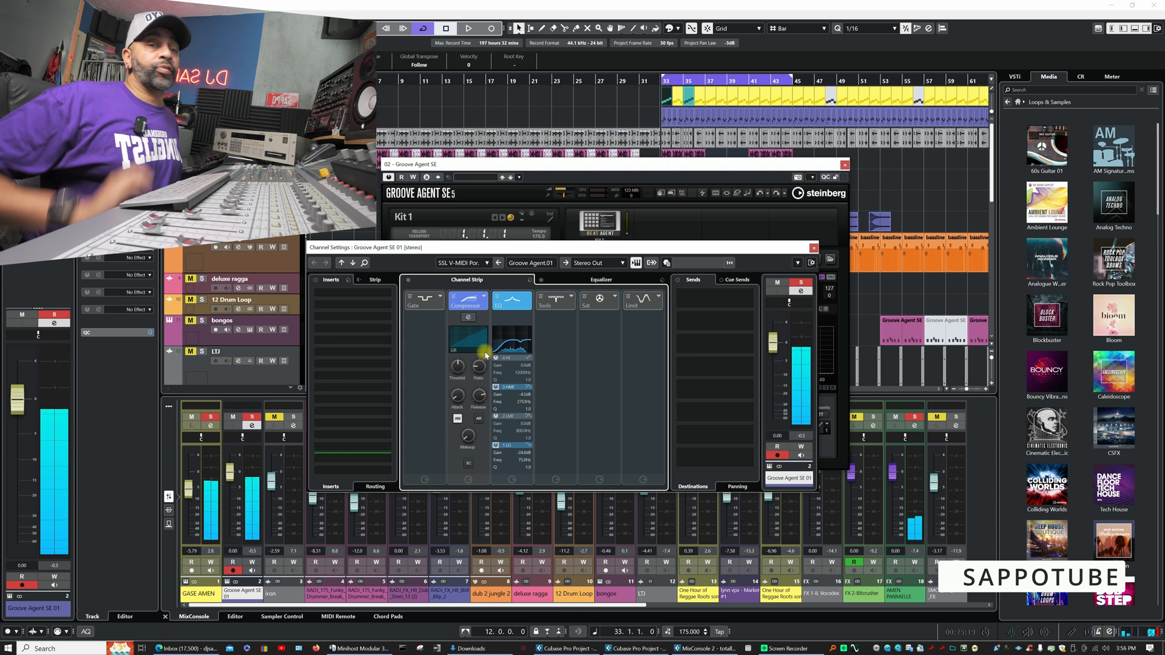
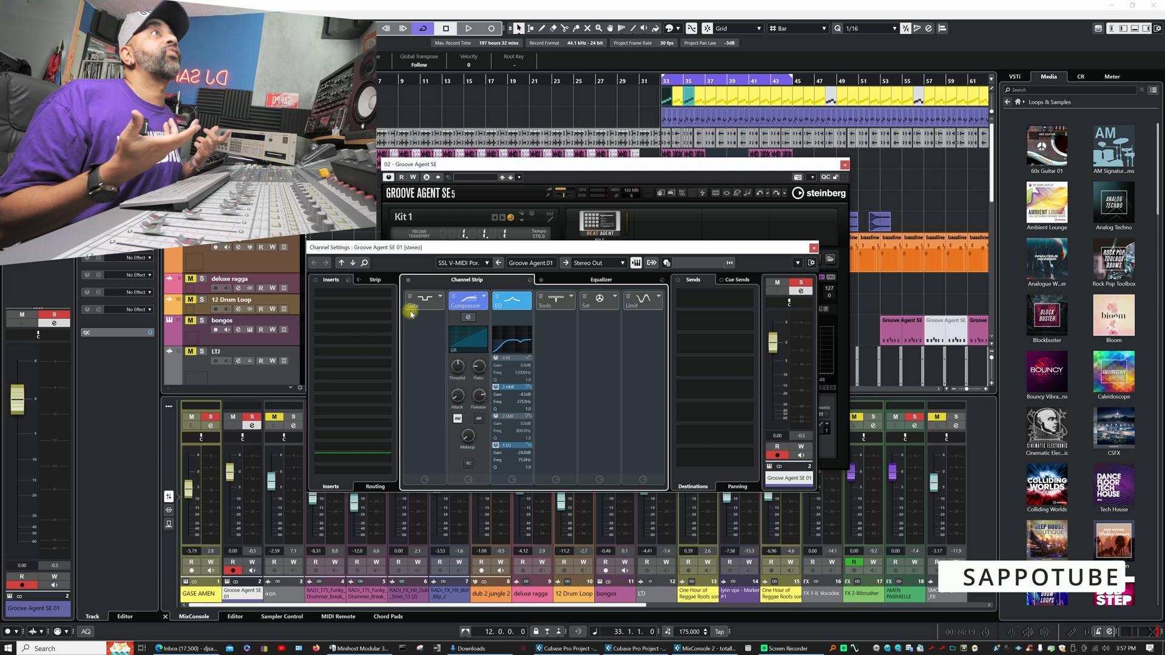
- Solo the iron track alongside GASE AMEN and Groove Agent SE 01 and listen to the three breaks together from bar 33
{"action": "key", "text": "space"}
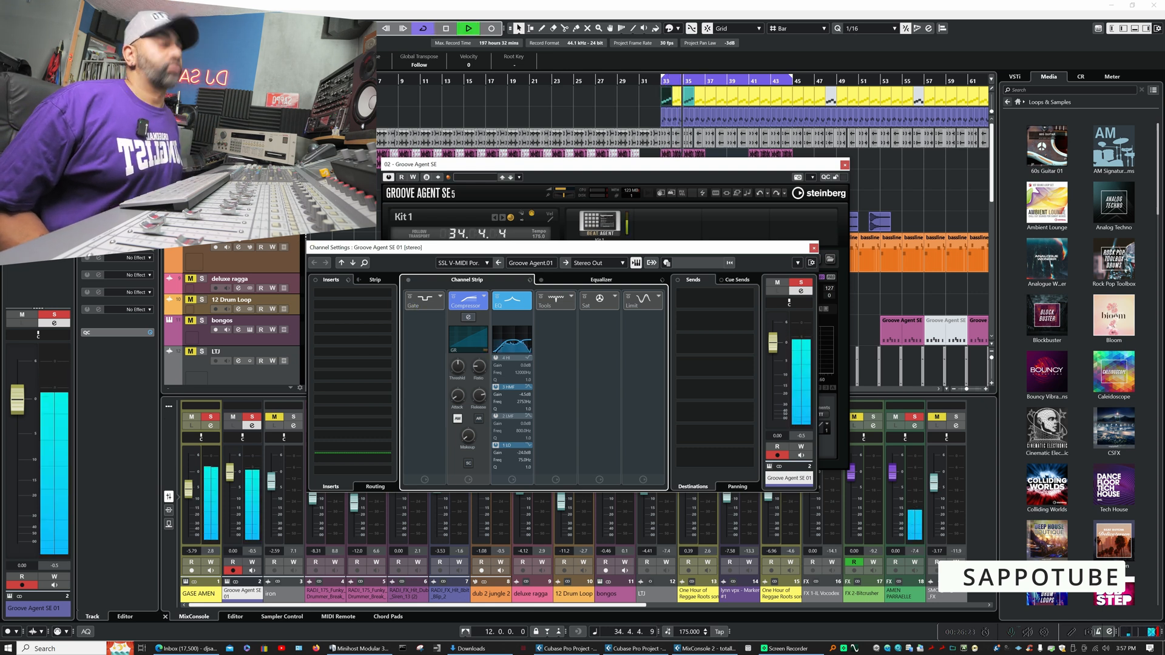
{"action": "key", "text": "space"}
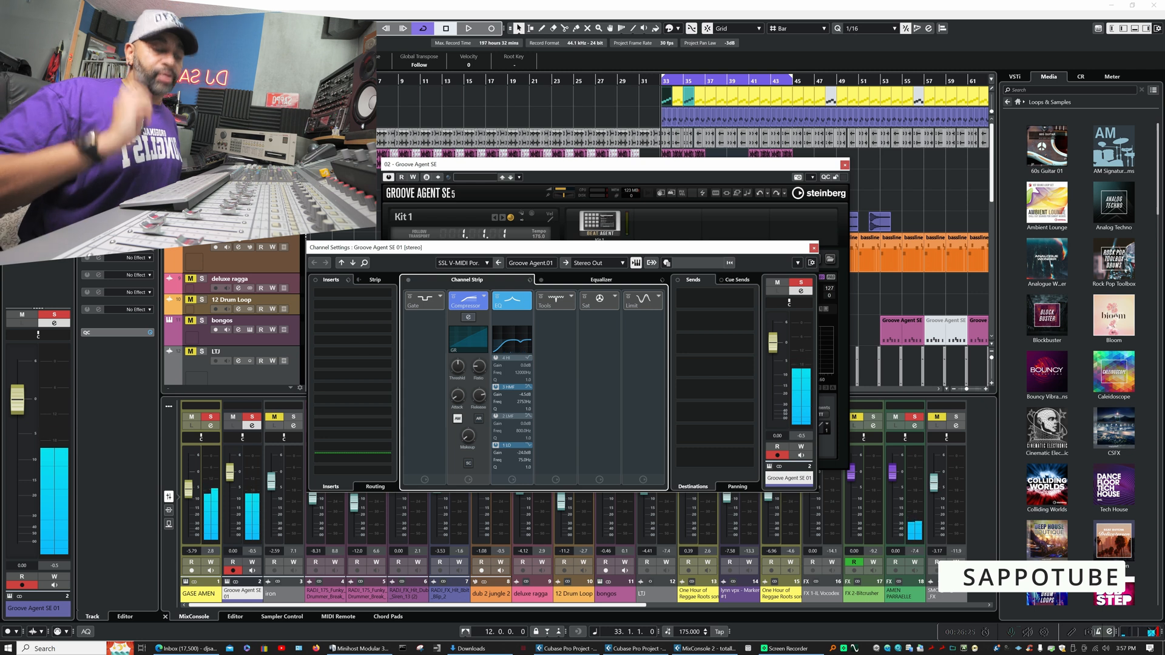
{"action": "key", "text": "space"}
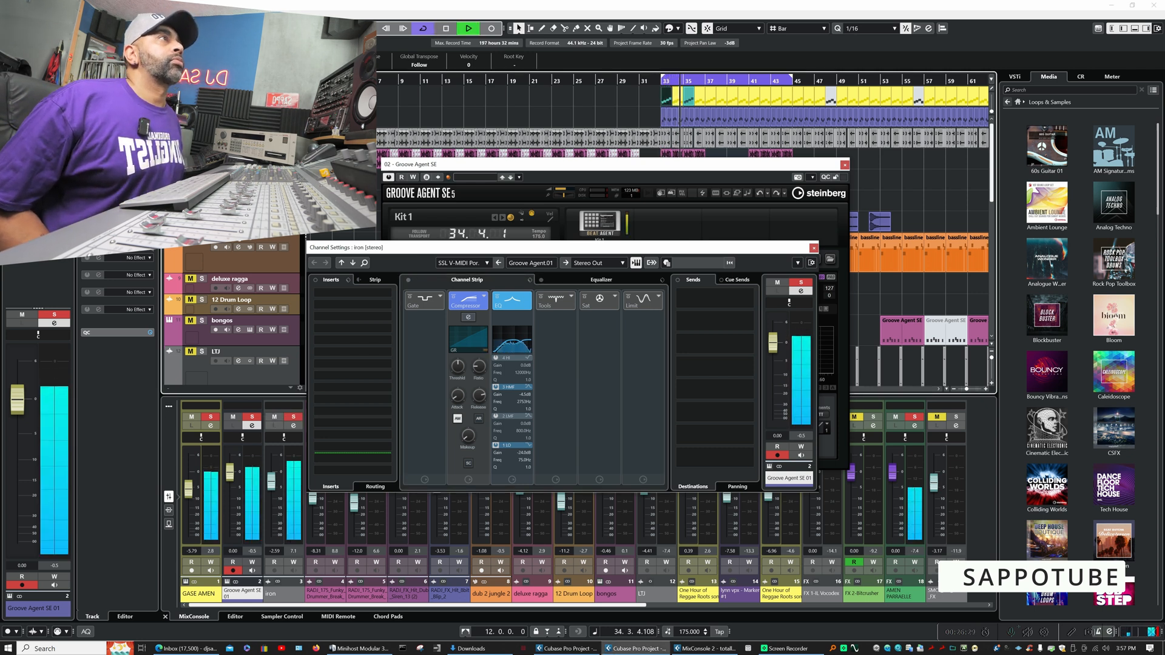
{"action": "left_click", "coordinate": [293, 426]}
{"action": "key", "text": "Escape"}
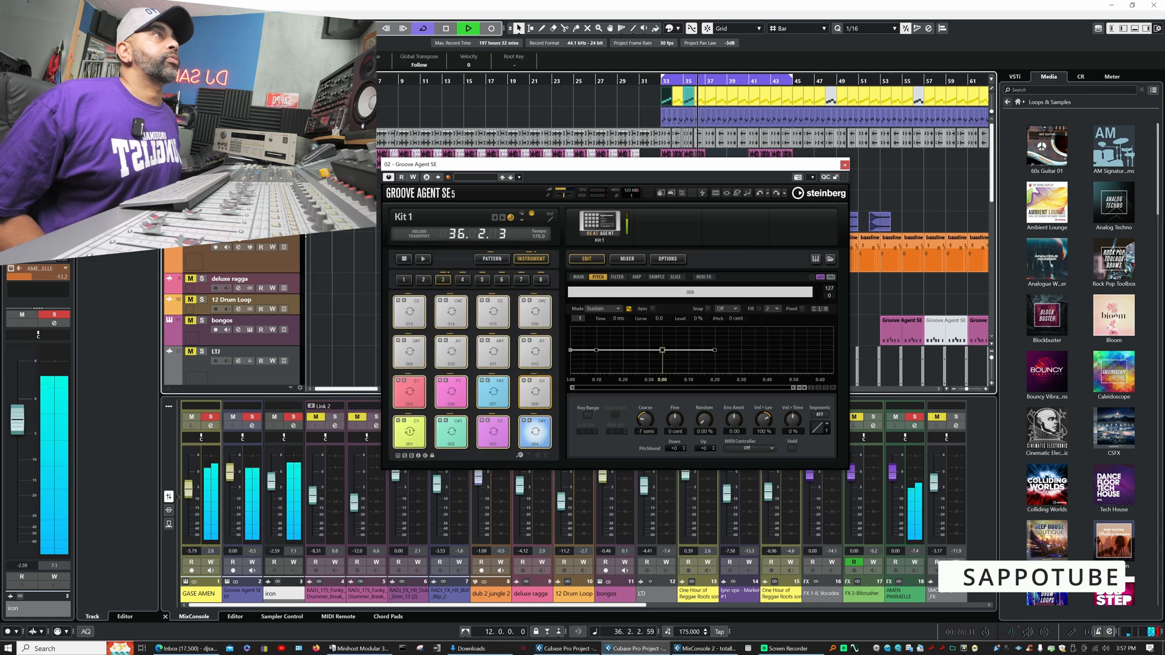
- Open the iron track's channel settings and examine its inserts, channel strip and equalizer curve with playback stopped
{"action": "left_click", "coordinate": [239, 142]}
{"action": "key", "text": "space"}
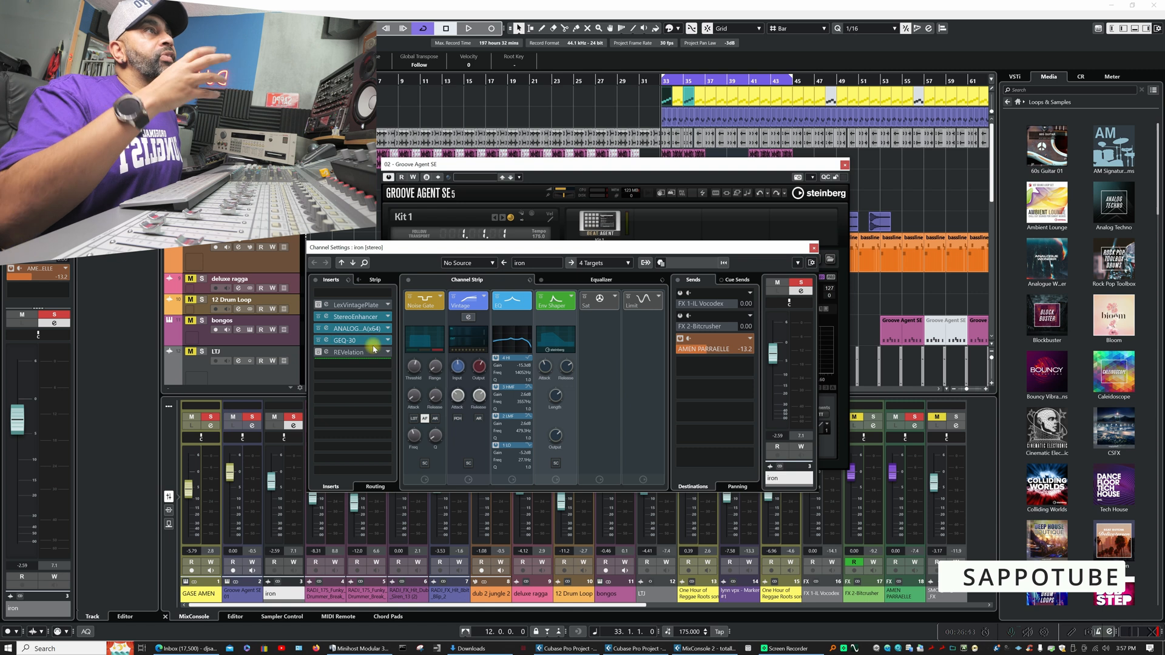
{"action": "left_click", "coordinate": [581, 281]}
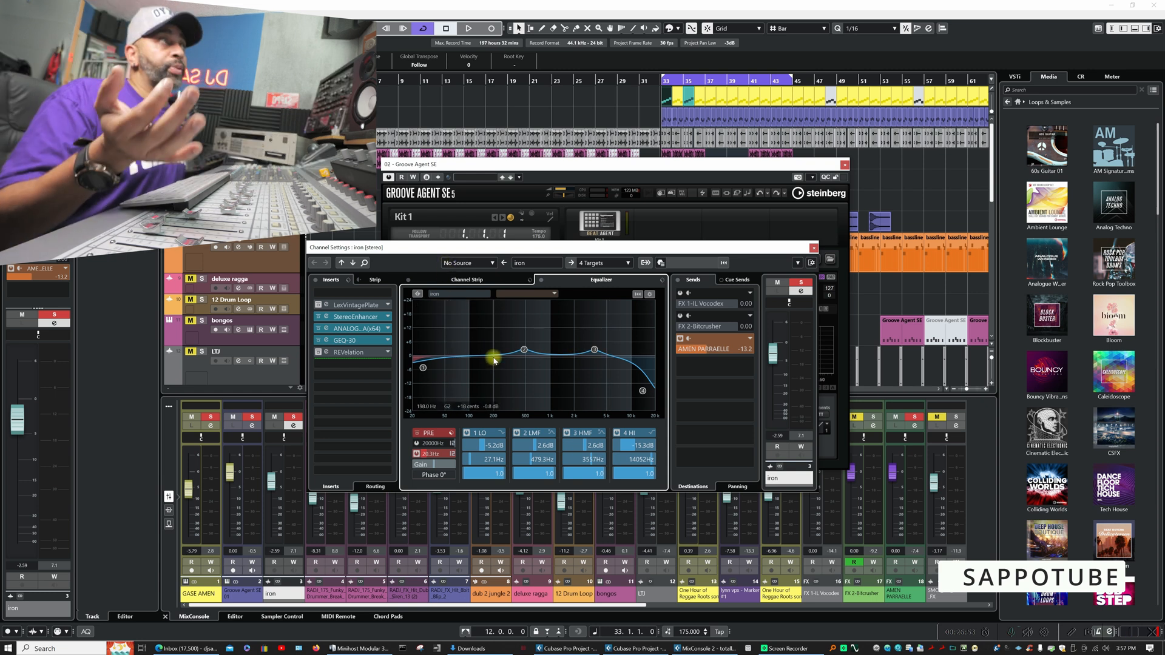
- Invert EQ bands 2 and 3 on the iron channel so both cut by 2.6 dB
{"action": "right_click", "coordinate": [525, 351]}
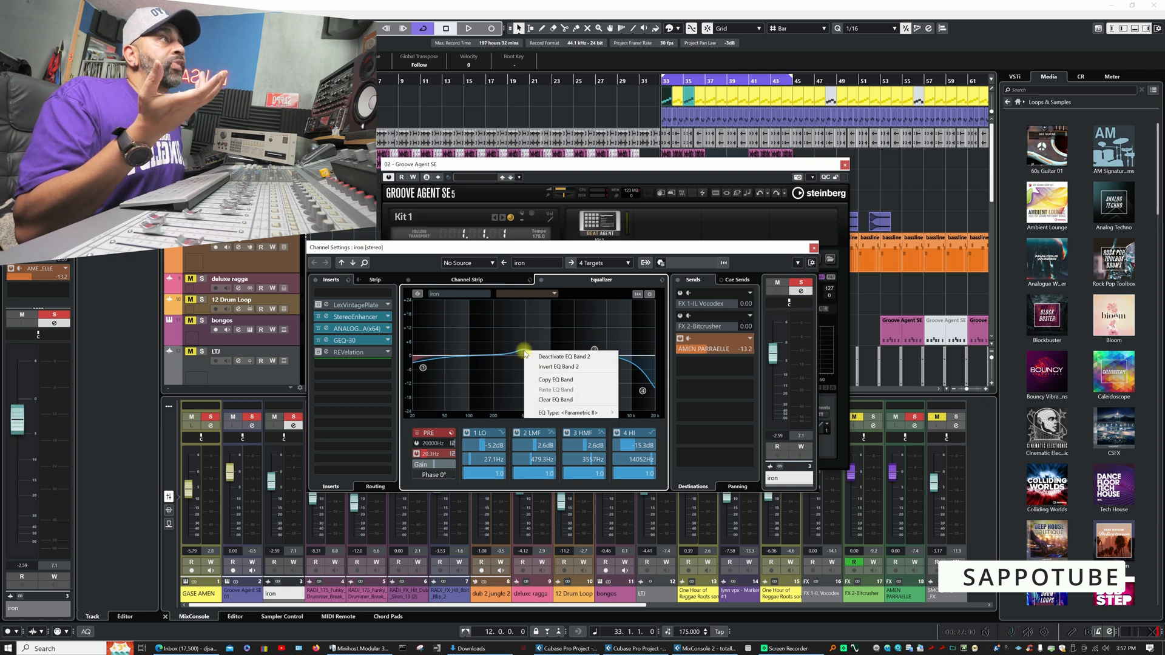
{"action": "left_click", "coordinate": [556, 367]}
{"action": "right_click", "coordinate": [594, 351]}
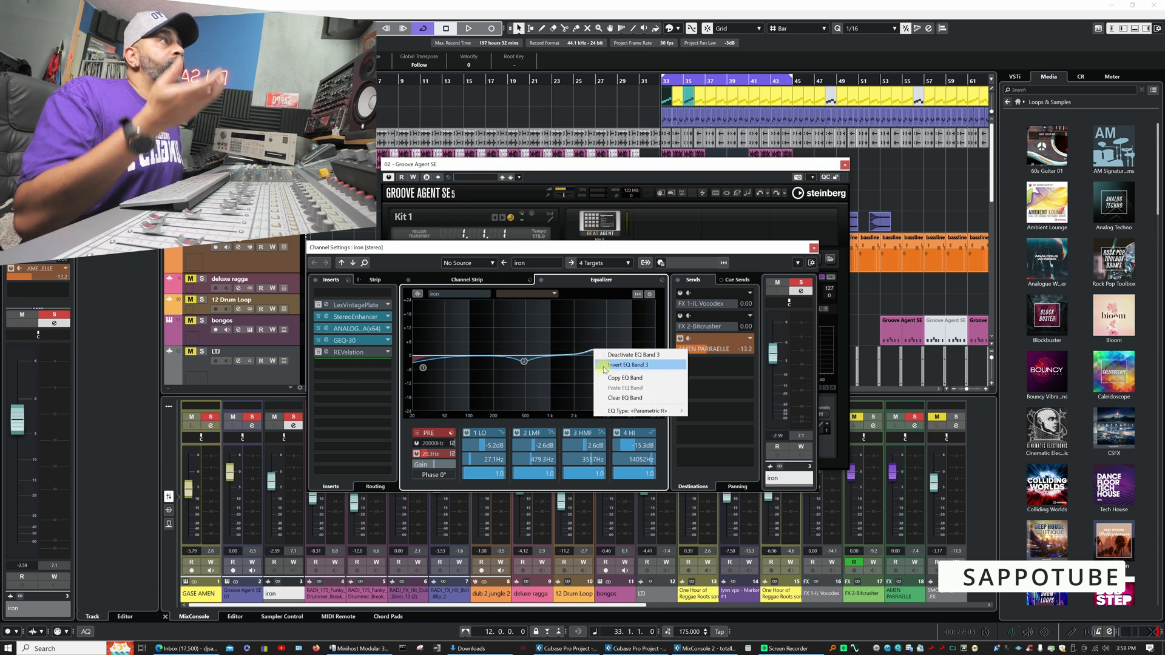
{"action": "left_click", "coordinate": [604, 367]}
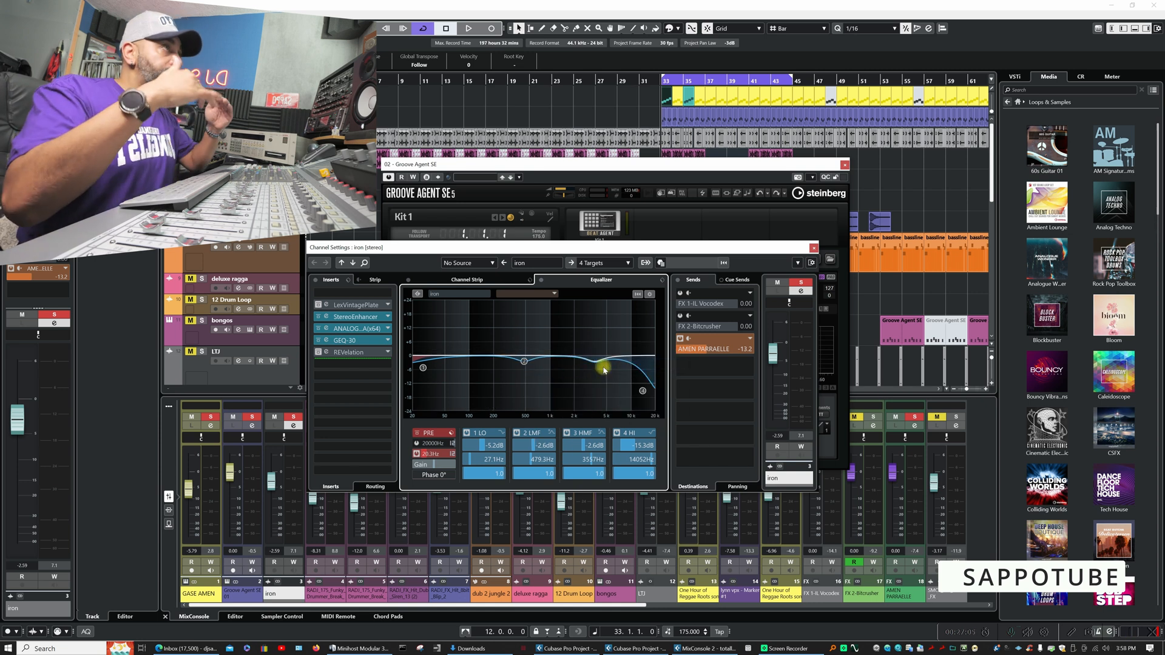
- Set GASE AMEN as the comparison channel in iron's equalizer and play the loop to compare both spectra
{"action": "left_click", "coordinate": [557, 297]}
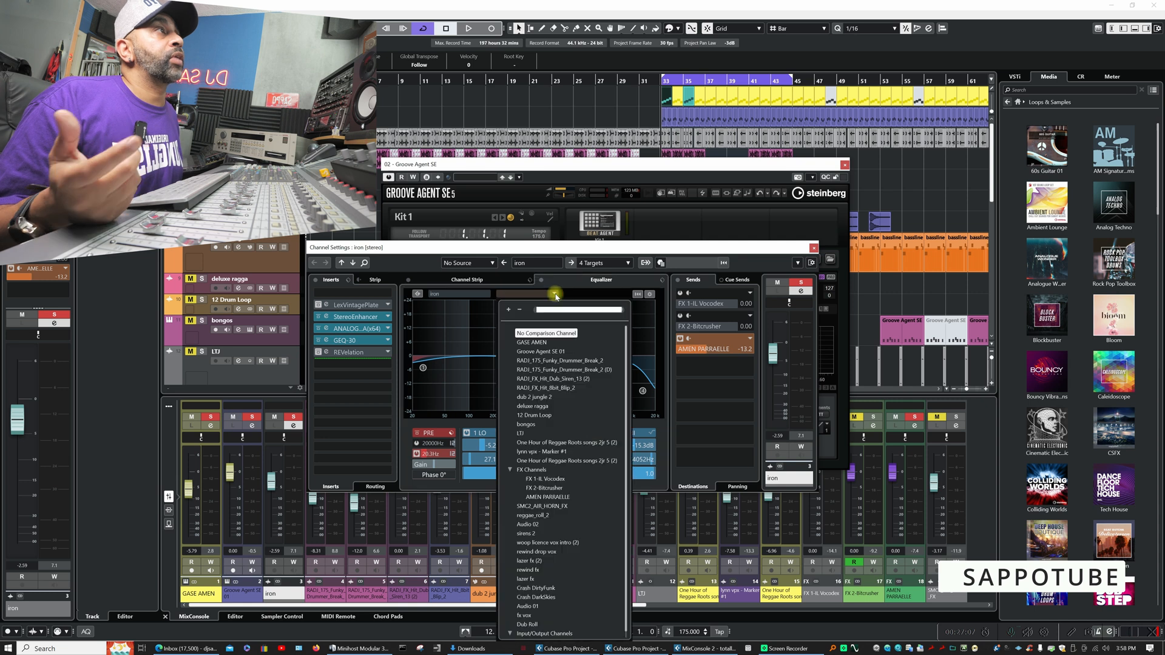
{"action": "left_click", "coordinate": [540, 343]}
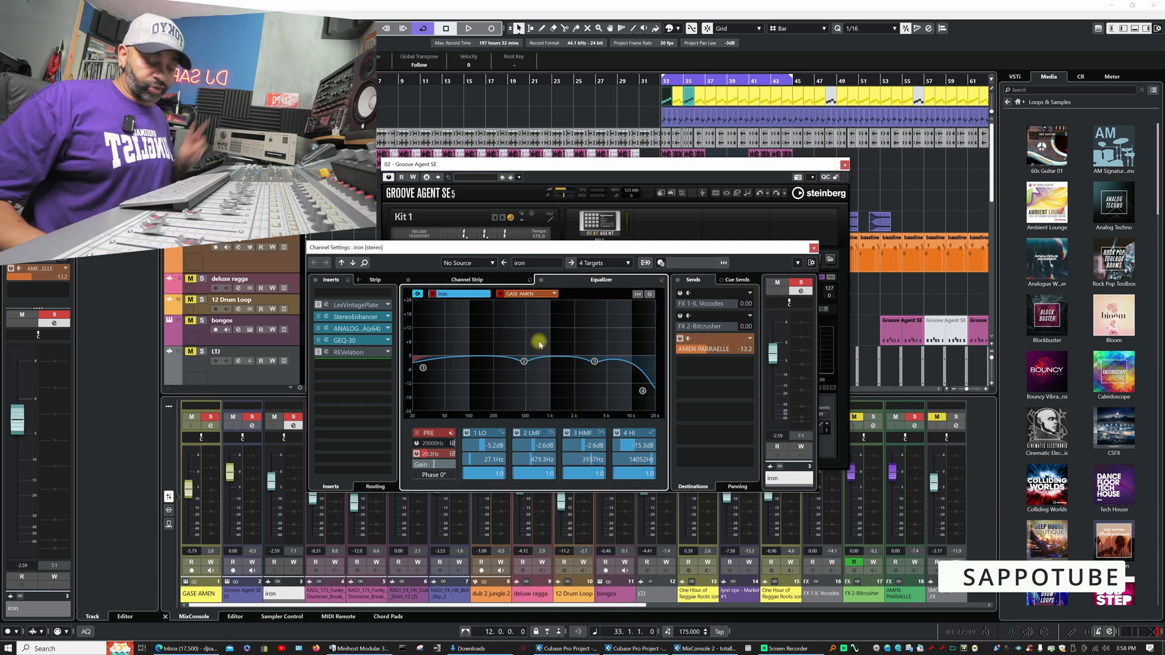
{"action": "key", "text": "space"}
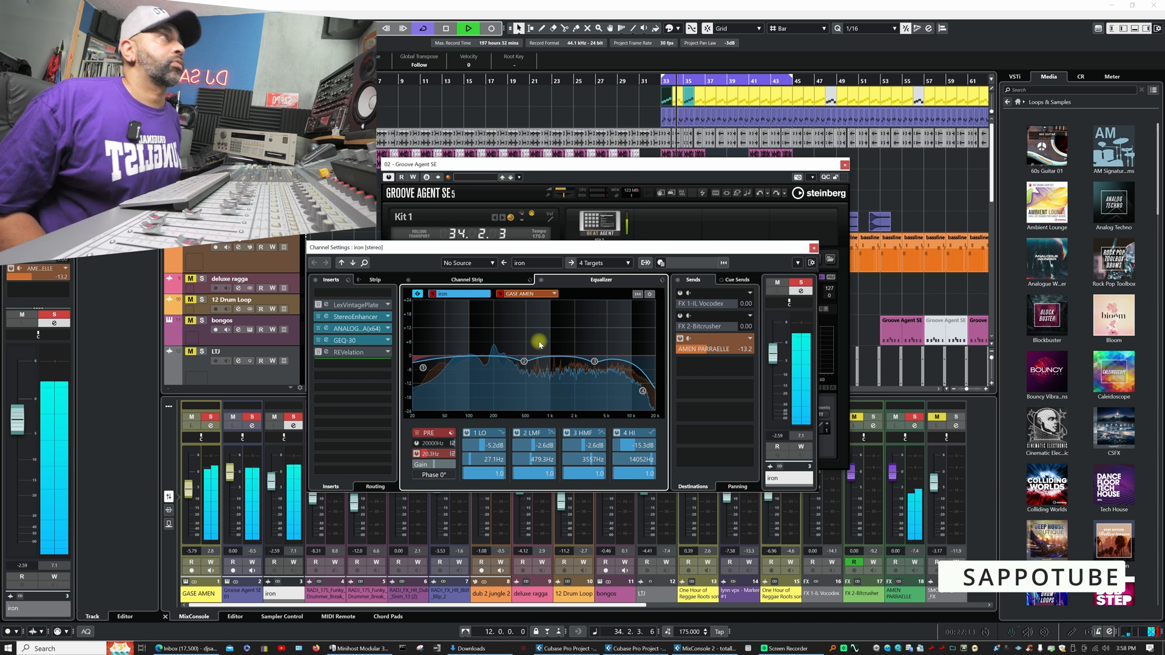
{"action": "key", "text": "space"}
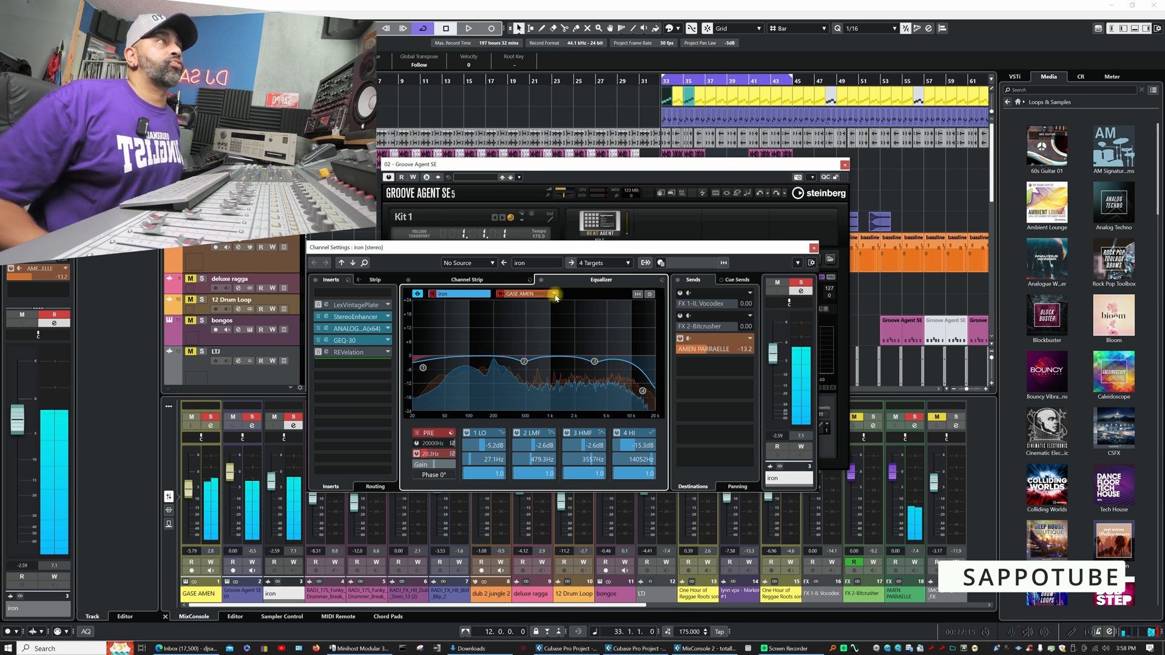
{"action": "left_click", "coordinate": [557, 297]}
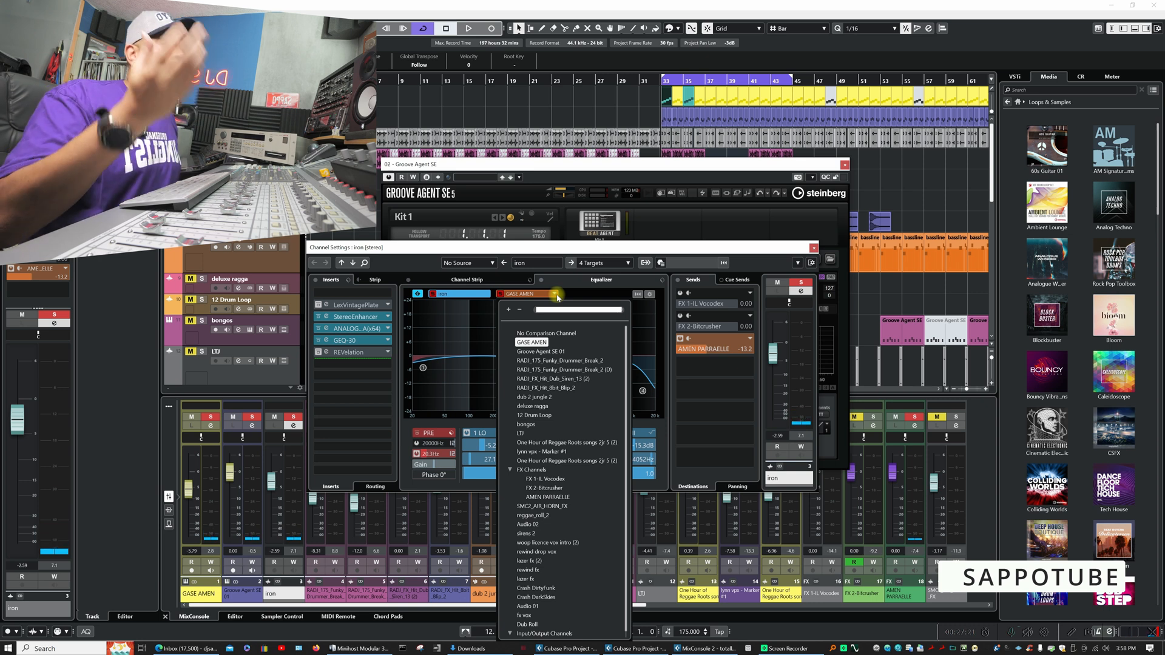
{"action": "left_click", "coordinate": [573, 252]}
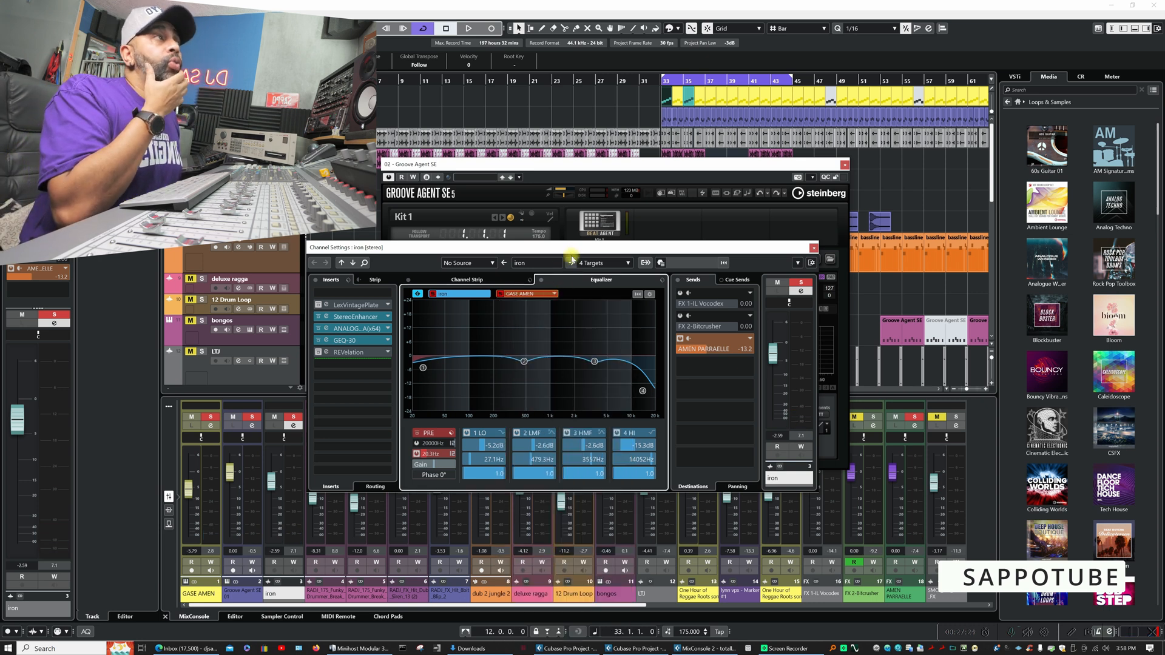
- Invert iron's EQ band 2 again, and invert the channel's complete EQ settings
{"action": "right_click", "coordinate": [525, 362]}
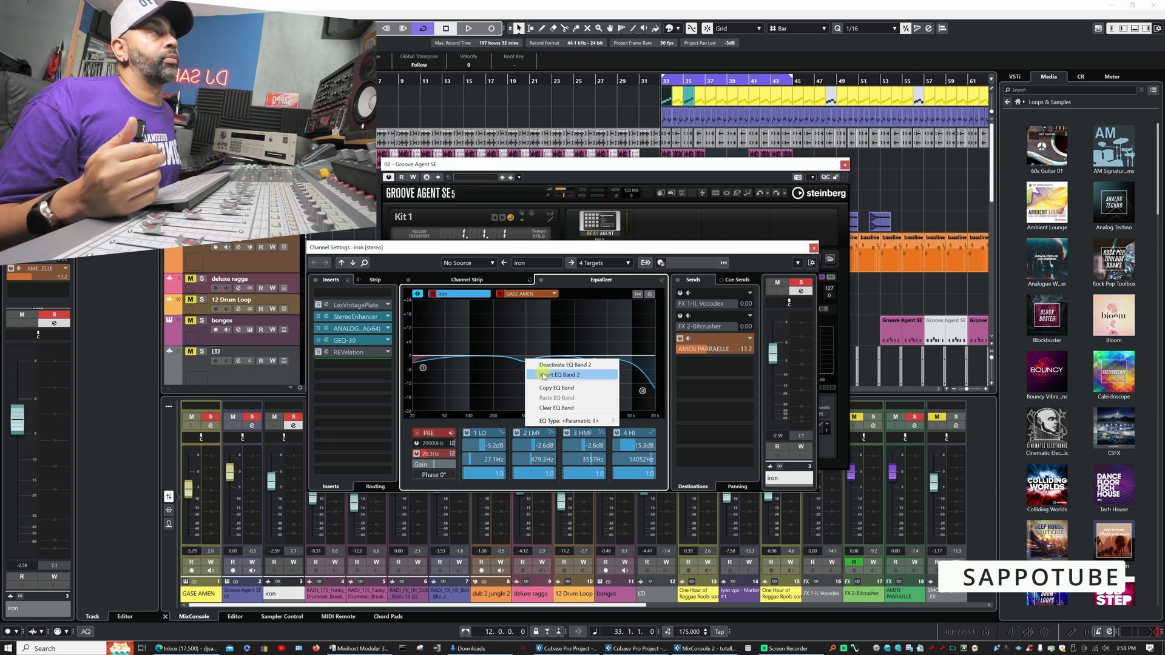
{"action": "left_click", "coordinate": [544, 375]}
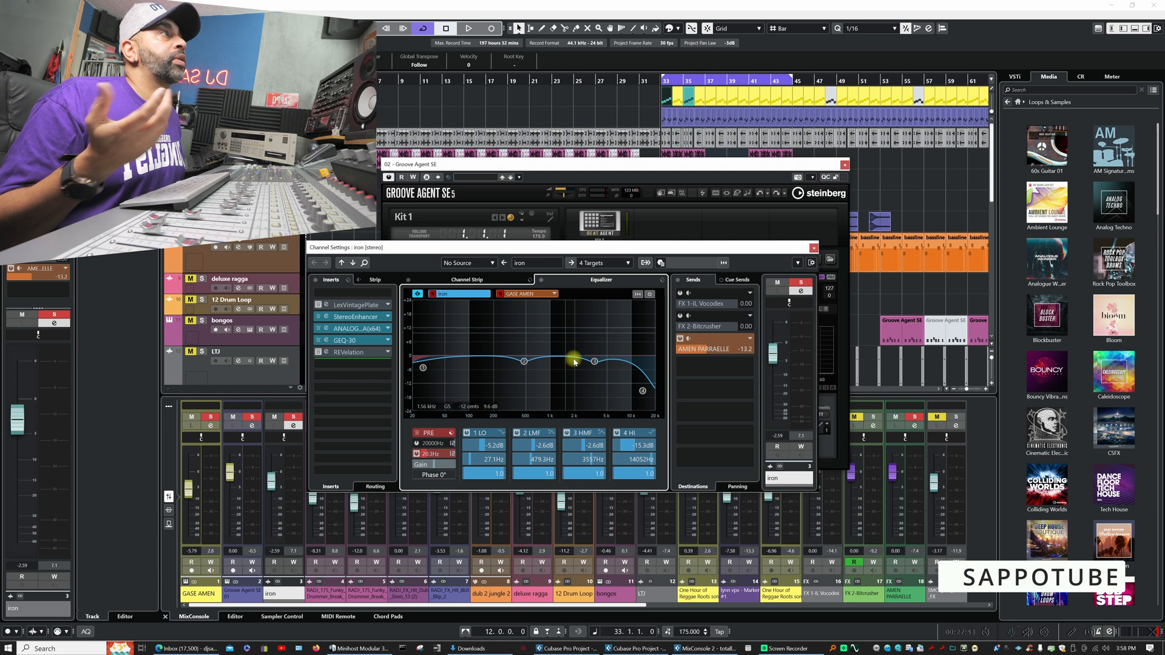
{"action": "right_click", "coordinate": [523, 361]}
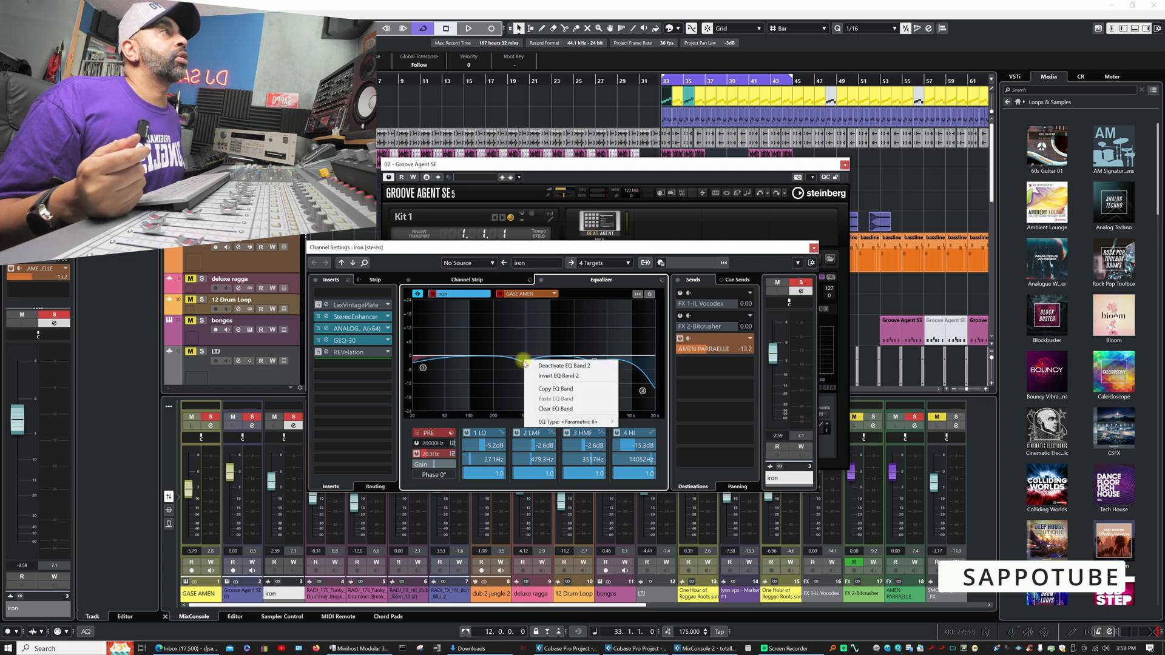
{"action": "left_click", "coordinate": [551, 376]}
{"action": "right_click", "coordinate": [593, 359]}
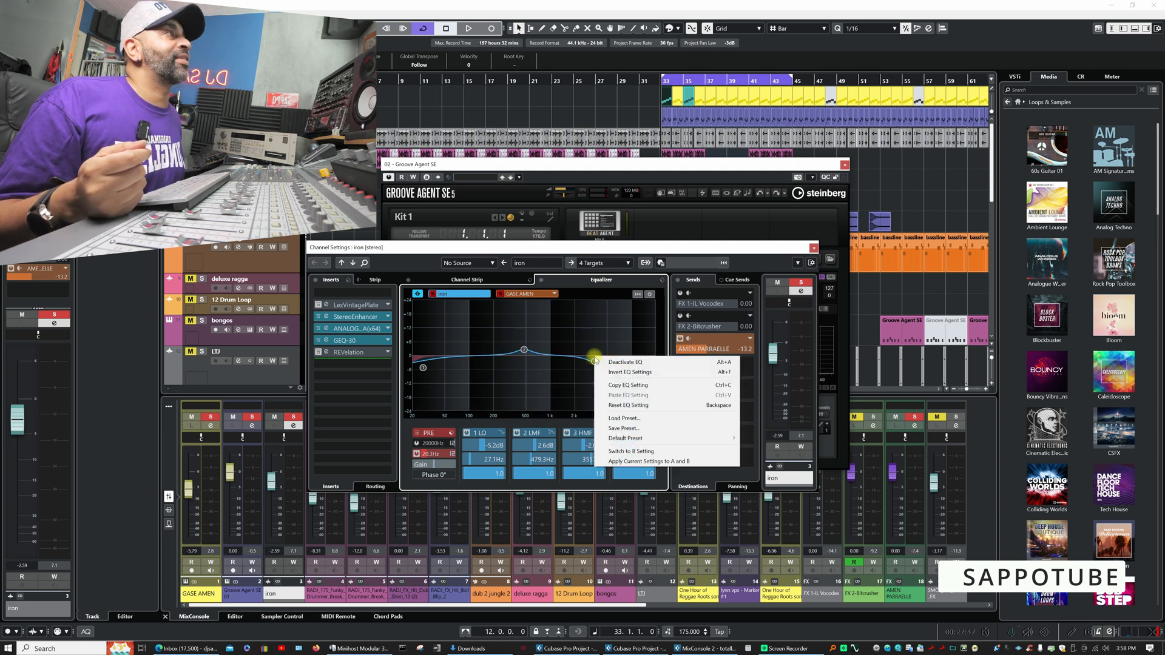
{"action": "left_click", "coordinate": [623, 375]}
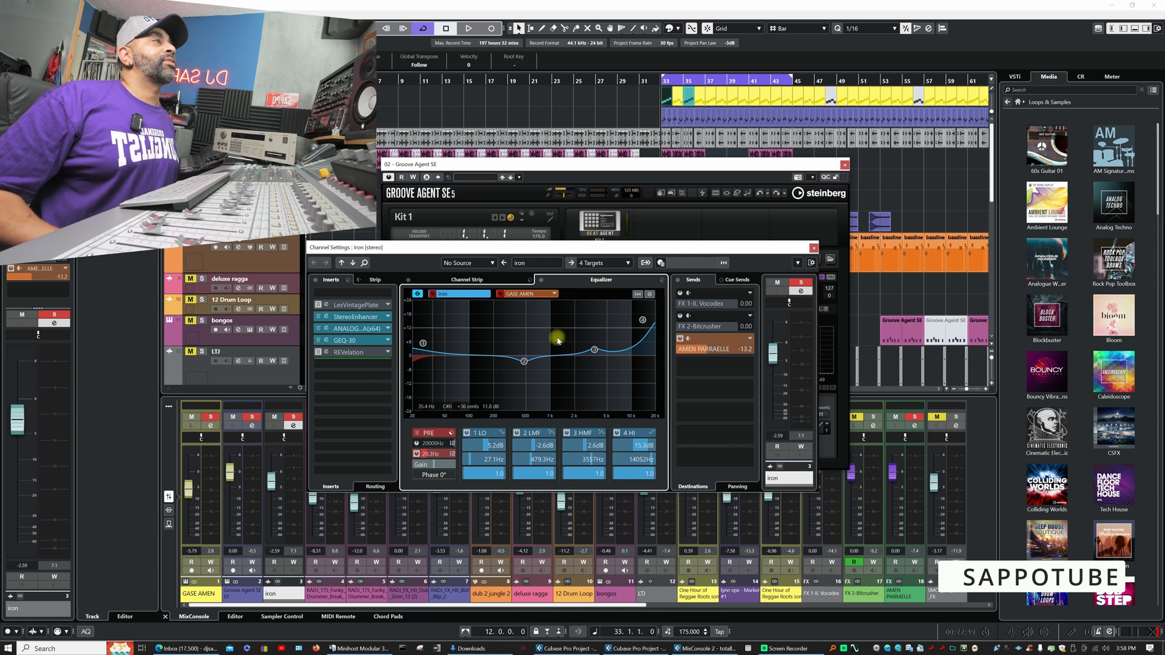
- Deactivate the 4 HI and 1 LO bands in iron's equalizer and listen to the result against GASE AMEN
{"action": "left_click", "coordinate": [617, 432]}
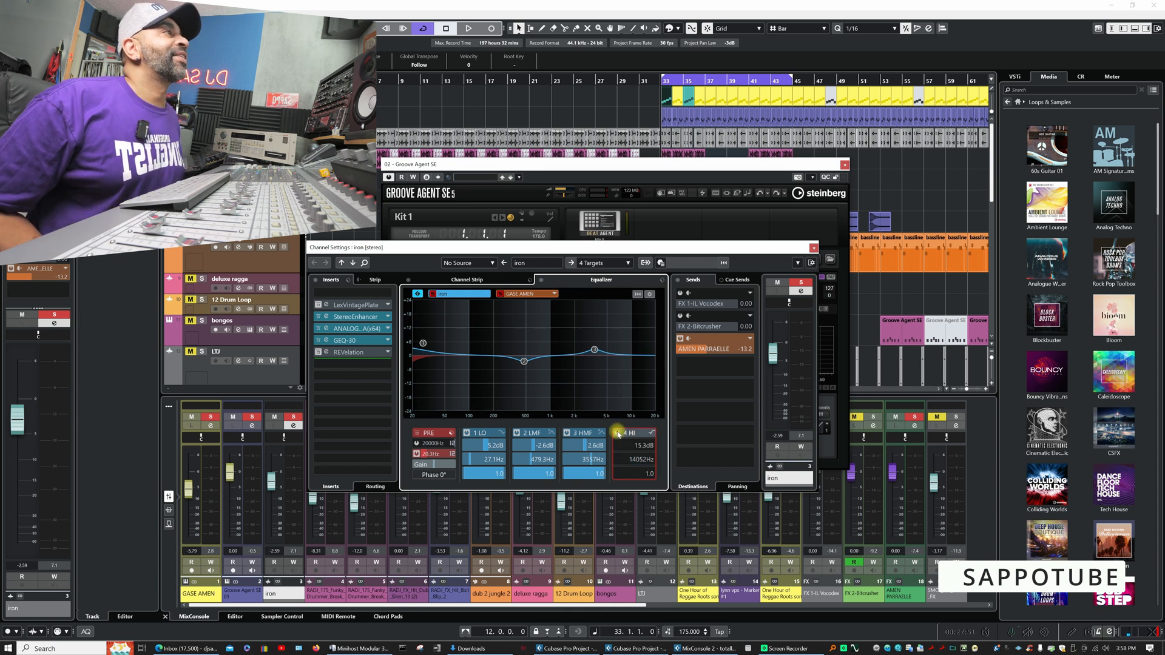
{"action": "left_click", "coordinate": [467, 433]}
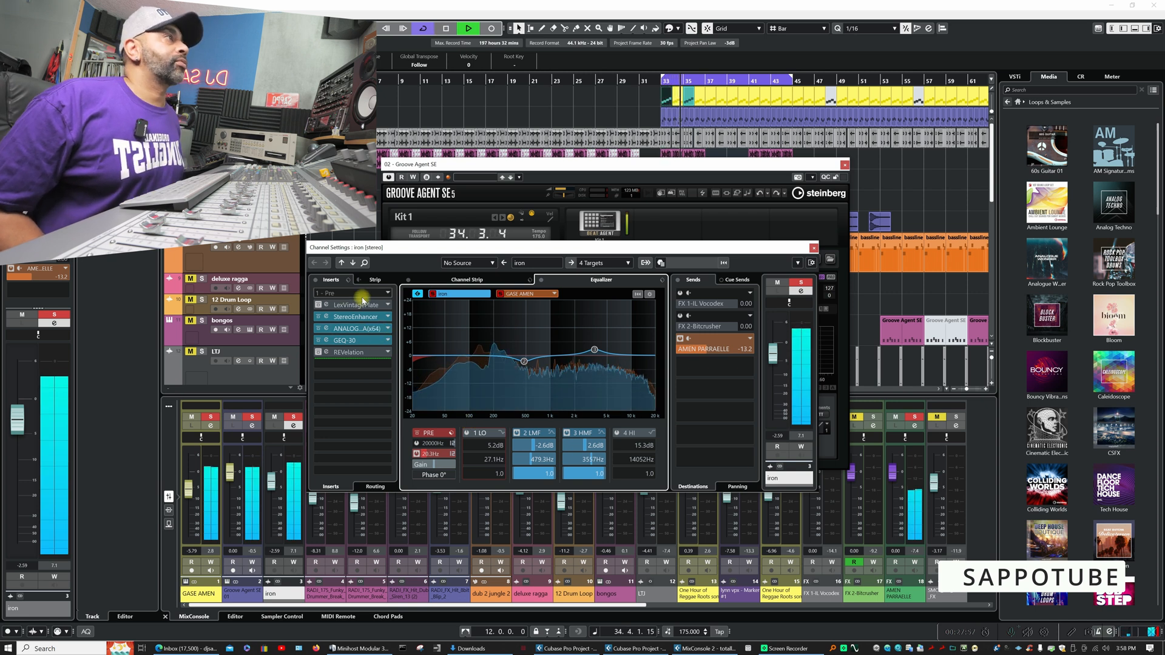
{"action": "key", "text": "space"}
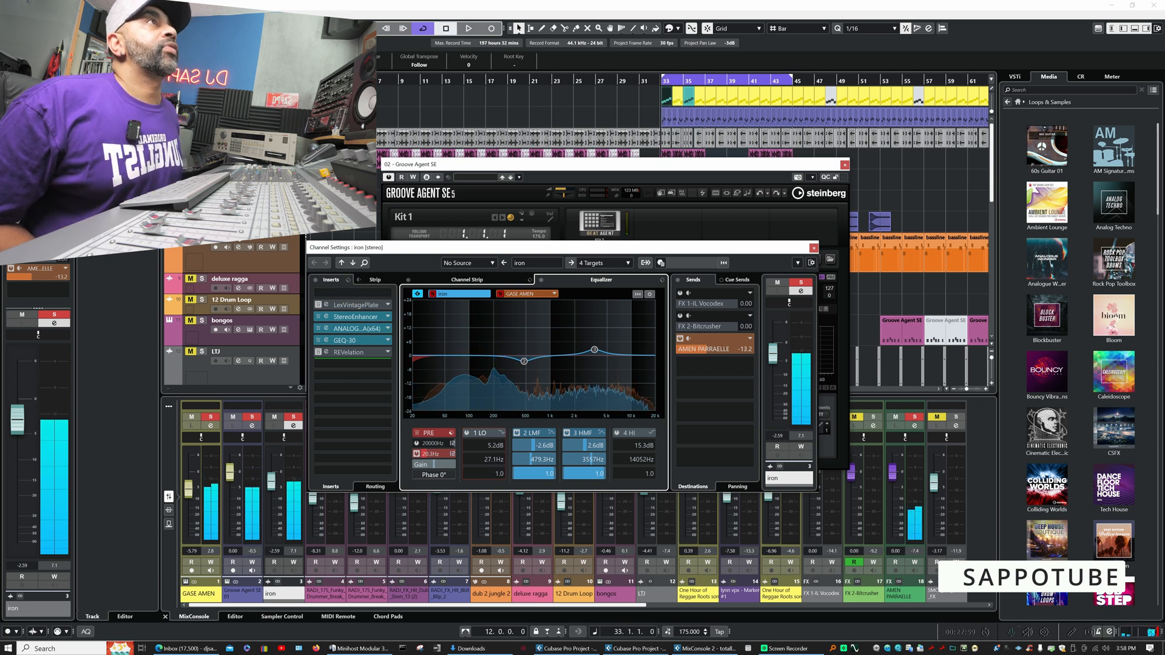
- Solo the RADI_175_Funky_Drummer_Break_2 track and close the channel settings and Groove Agent SE windows
{"action": "left_click", "coordinate": [325, 594]}
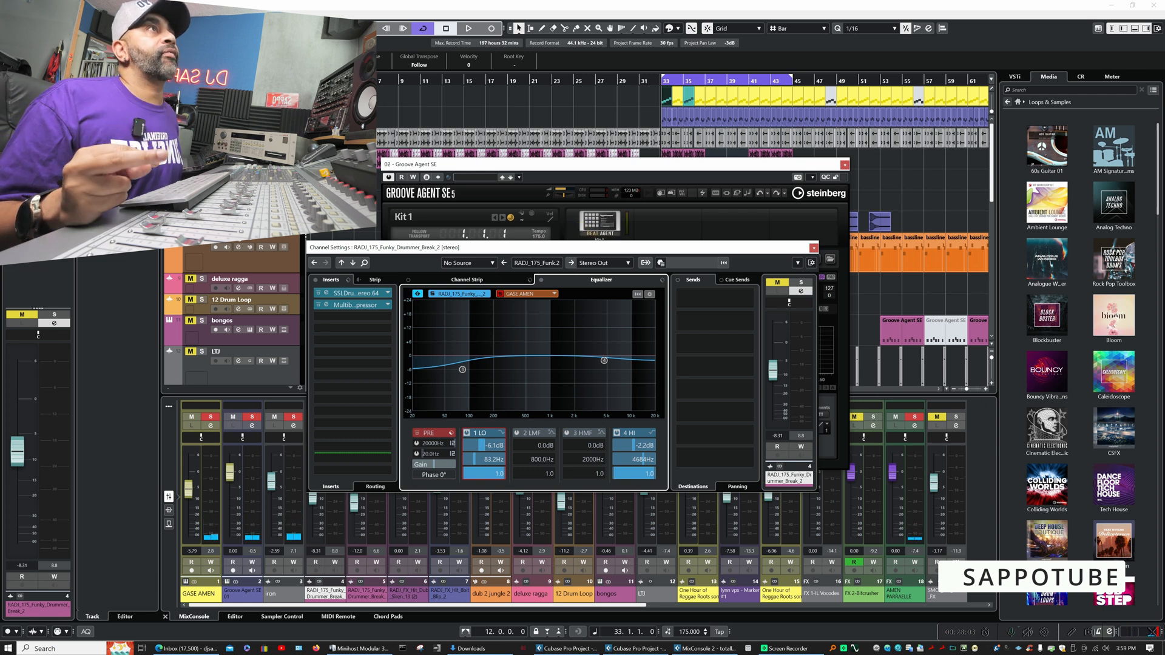
{"action": "left_click", "coordinate": [202, 153]}
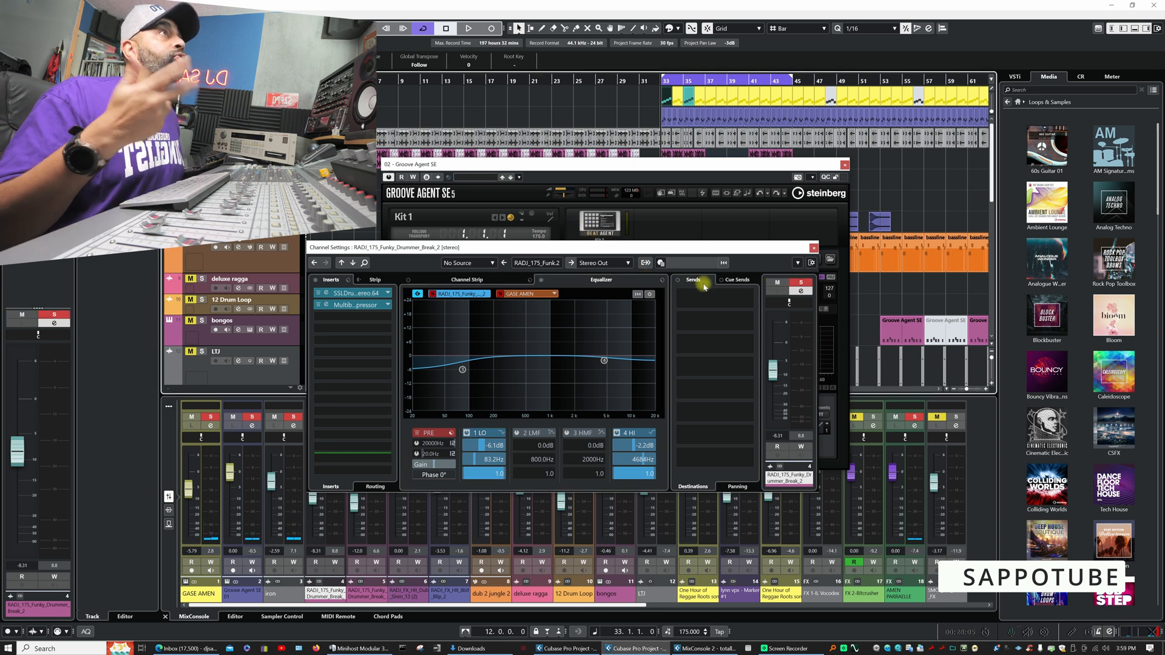
{"action": "left_click", "coordinate": [814, 248]}
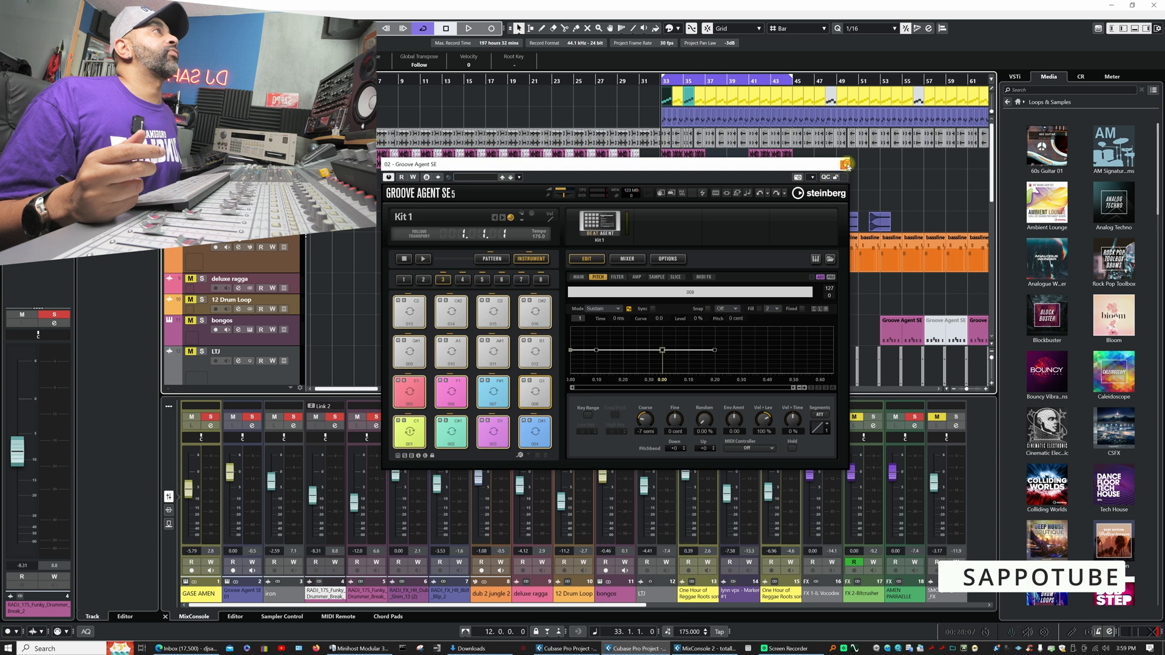
{"action": "left_click", "coordinate": [844, 165]}
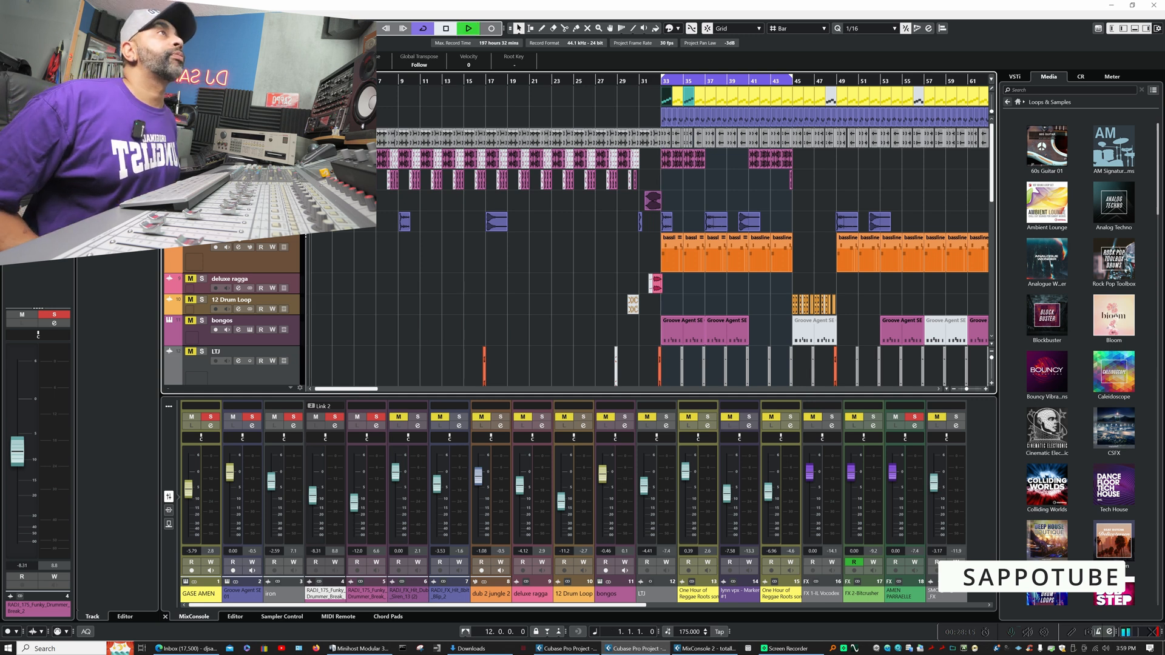
- Listen to the soloed breaks from bar 1, first alone and again with the upper One Hour of Reggae Roots track soloed
{"action": "key", "text": "space"}
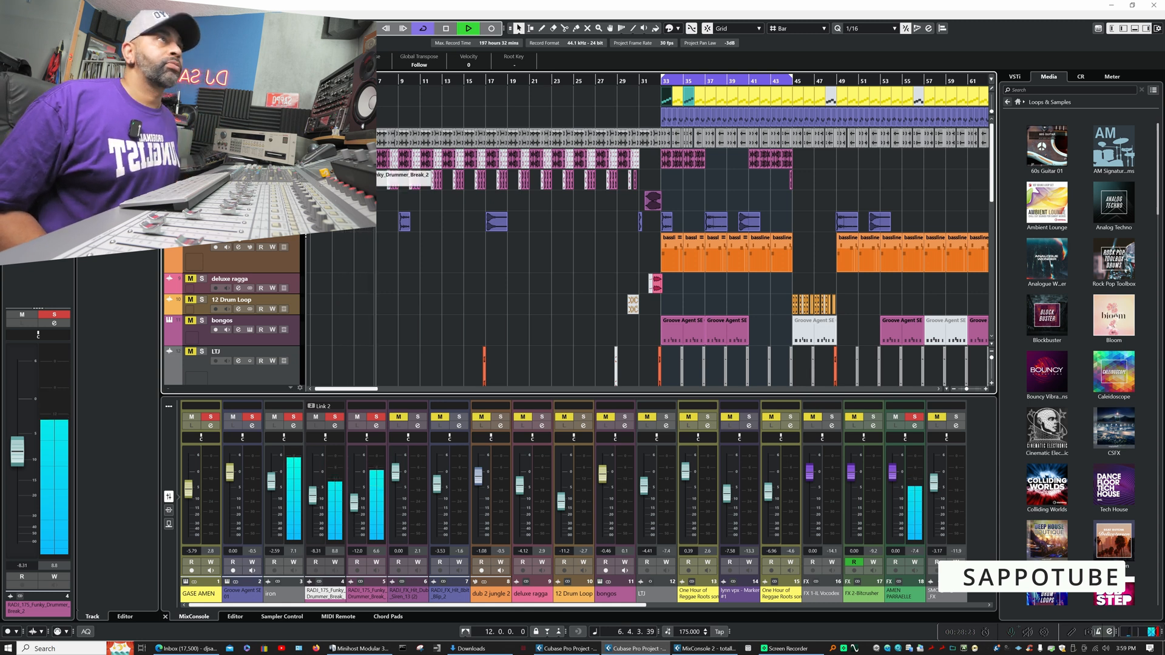
{"action": "key", "text": "space"}
{"action": "scroll", "coordinate": [242, 267], "scroll_direction": "down", "scroll_amount": 3}
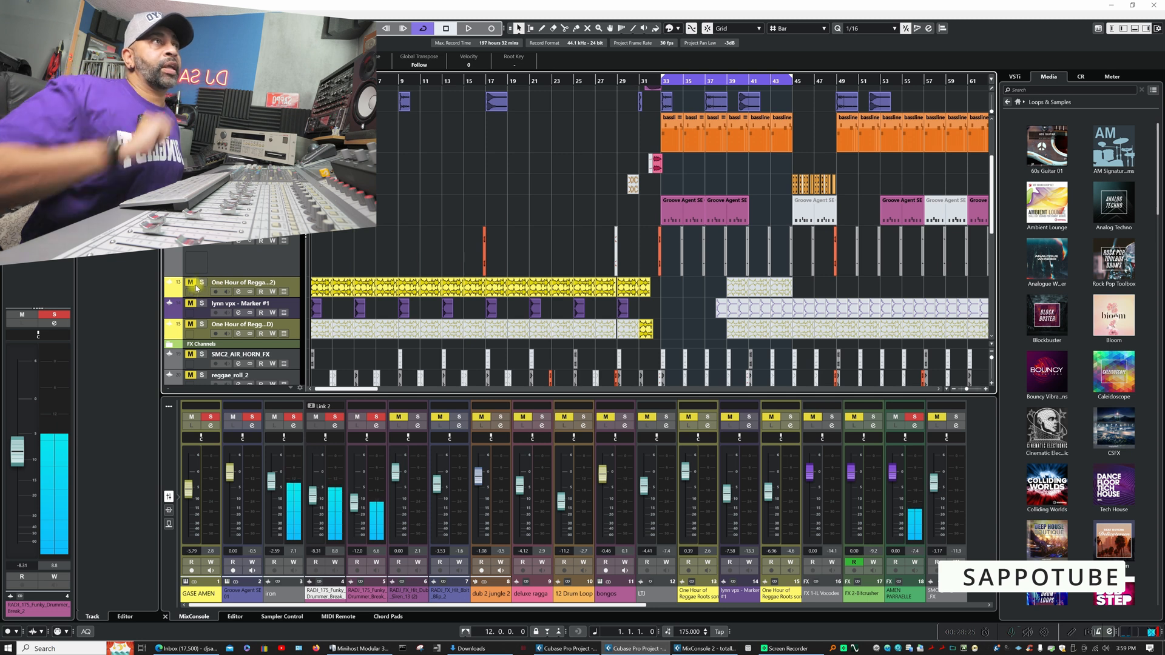
{"action": "scroll", "coordinate": [227, 266], "scroll_direction": "up", "scroll_amount": 3}
{"action": "key", "text": "space"}
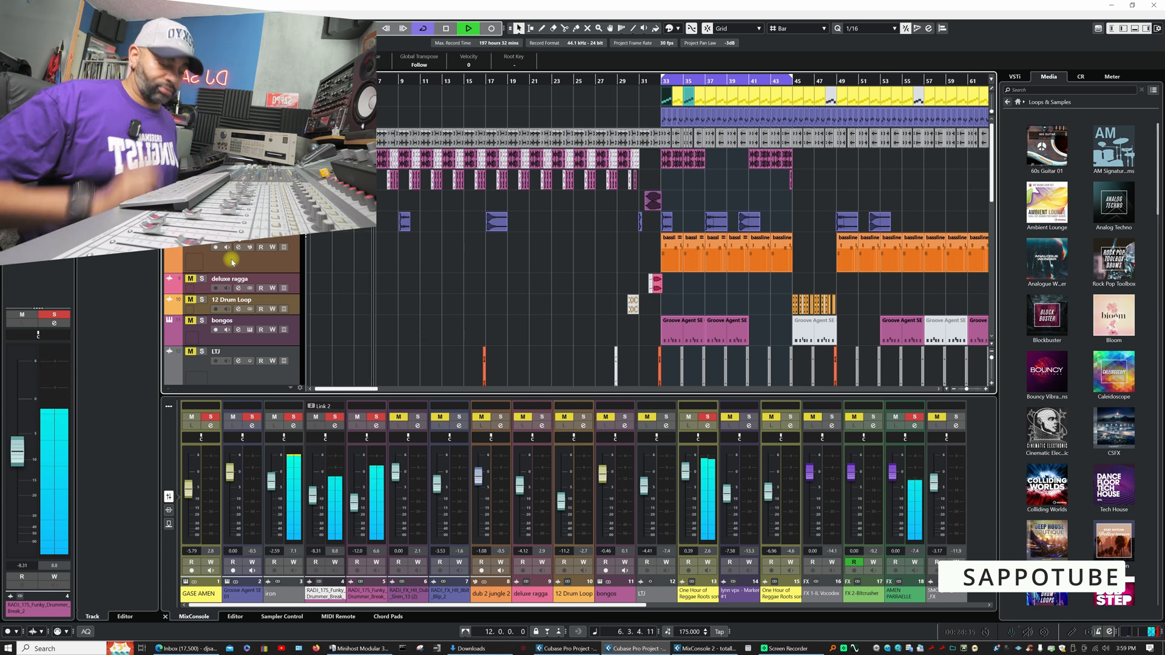
{"action": "key", "text": "space"}
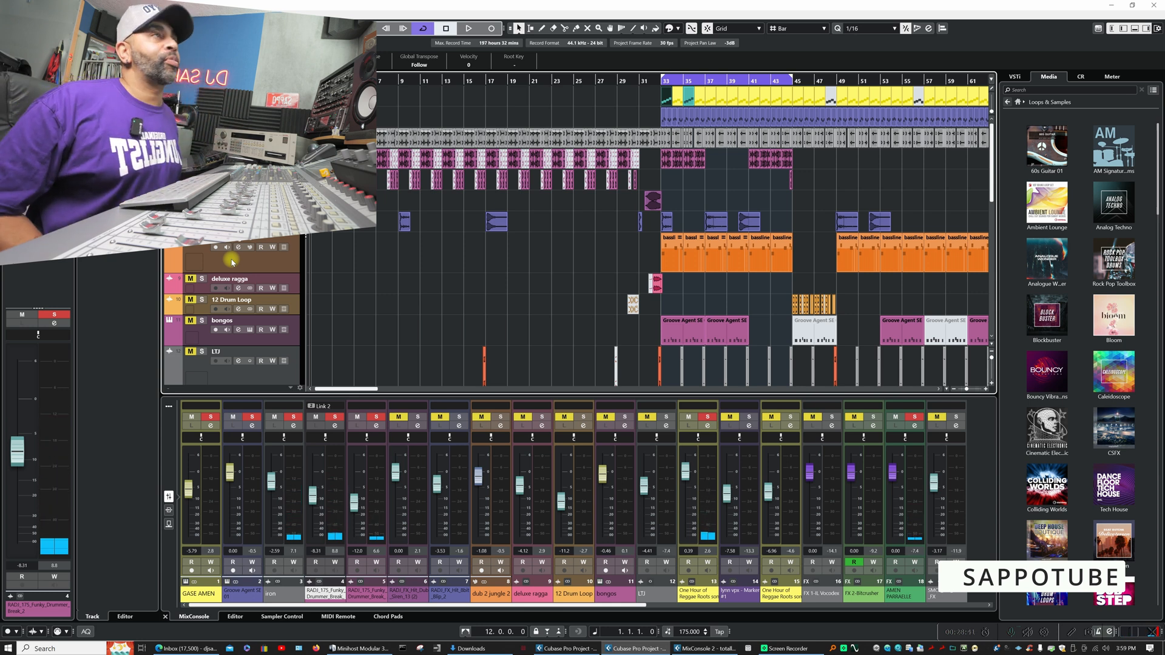
{"action": "key", "text": "space"}
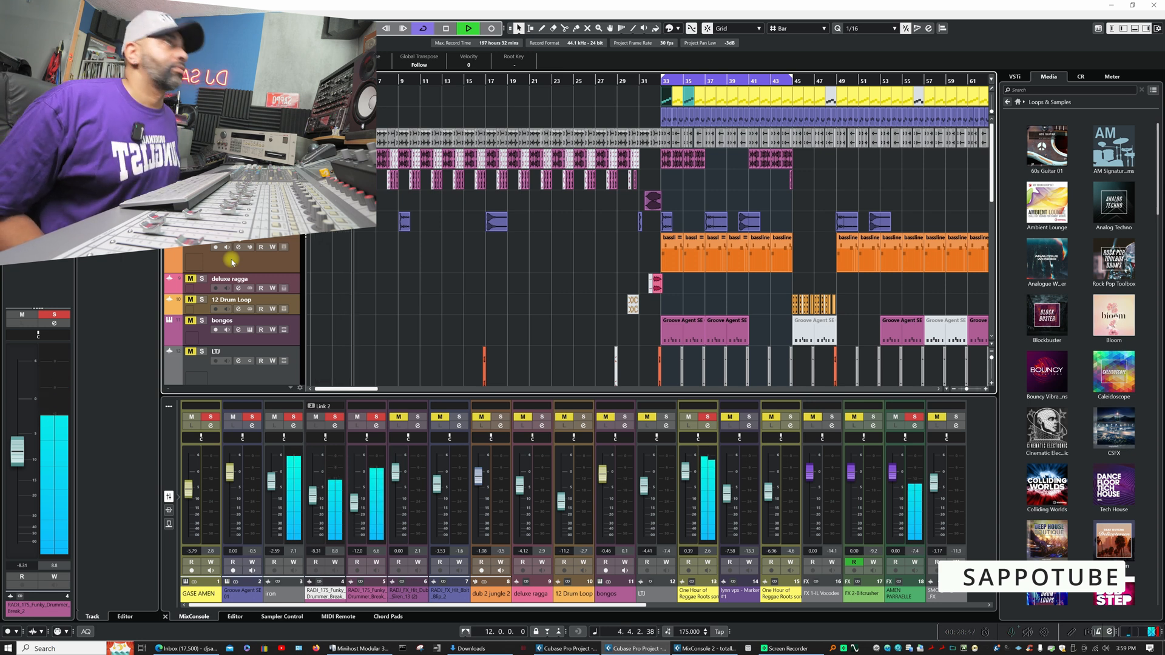
{"action": "key", "text": "space"}
- Unsolo the upper One Hour of Reggae Roots track and open the RADI_175_Funky_Drummer_Break_2 channel settings
{"action": "scroll", "coordinate": [258, 306], "scroll_direction": "down", "scroll_amount": 2}
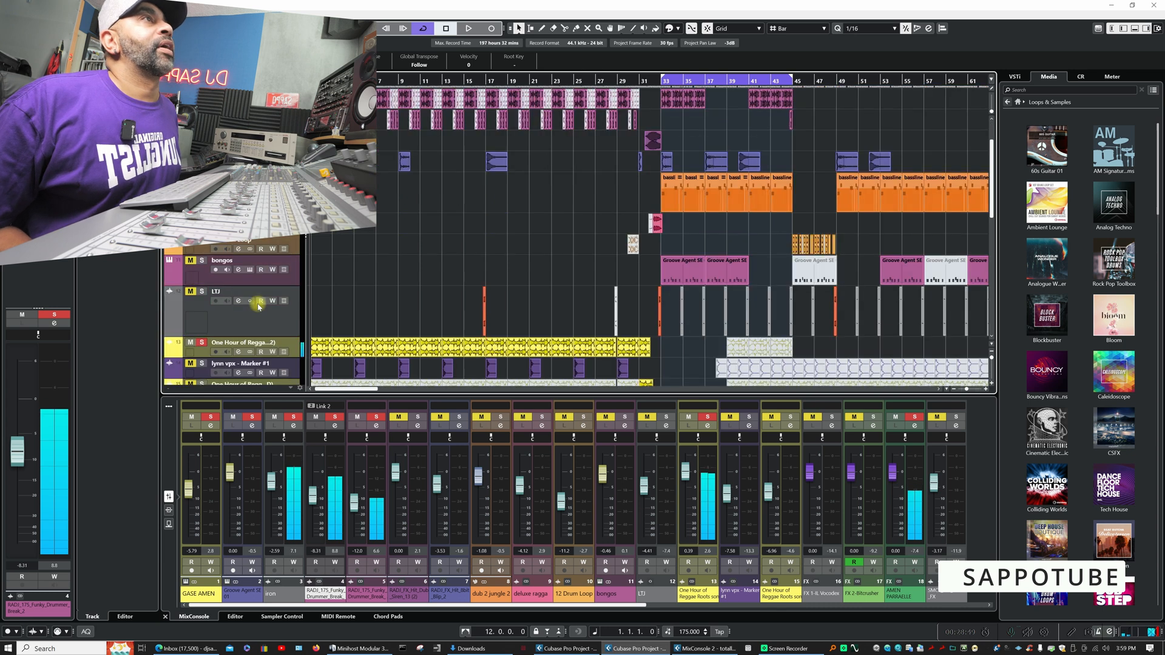
{"action": "scroll", "coordinate": [258, 306], "scroll_direction": "down", "scroll_amount": 3}
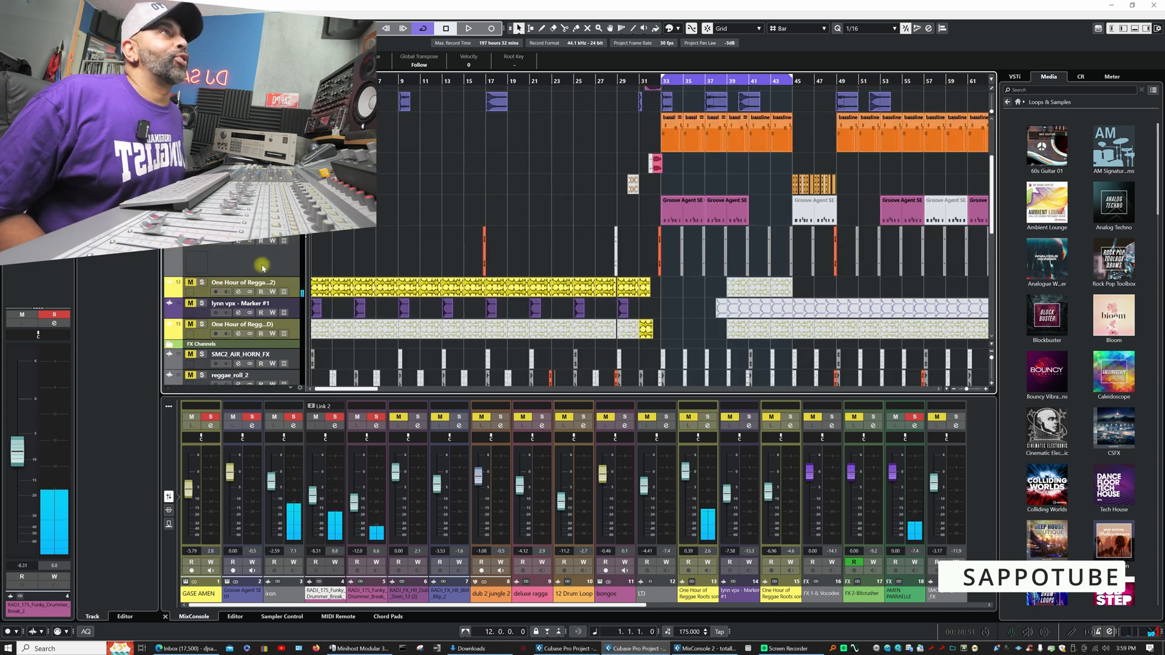
{"action": "scroll", "coordinate": [262, 267], "scroll_direction": "up", "scroll_amount": 5}
{"action": "left_click", "coordinate": [239, 164]}
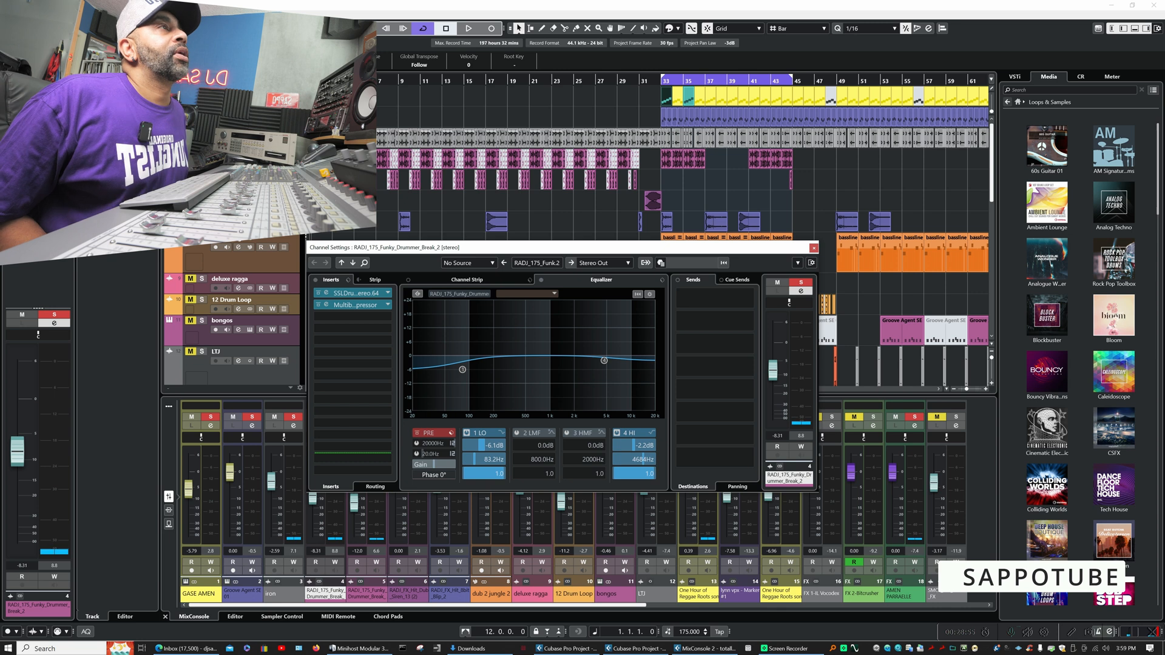
- Inspect the SSL Drumstrip insert on the Funky Drummer break, close it and open the MultibandCompressor insert
{"action": "left_click", "coordinate": [327, 295]}
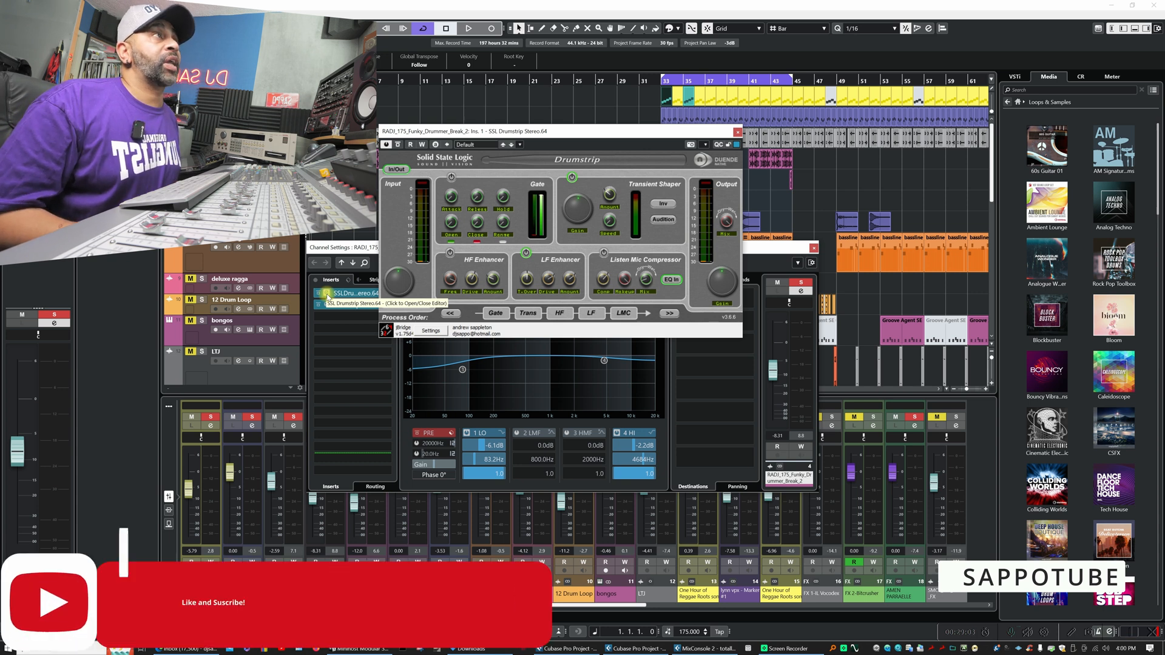
{"action": "left_click", "coordinate": [739, 132]}
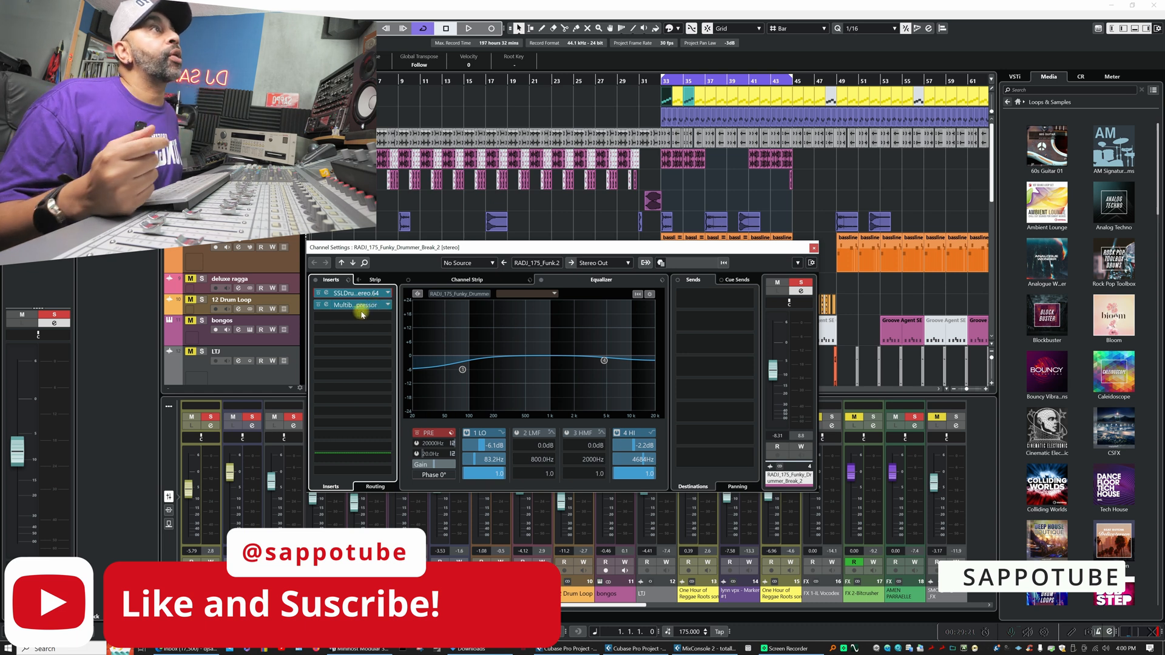
{"action": "left_click", "coordinate": [327, 307]}
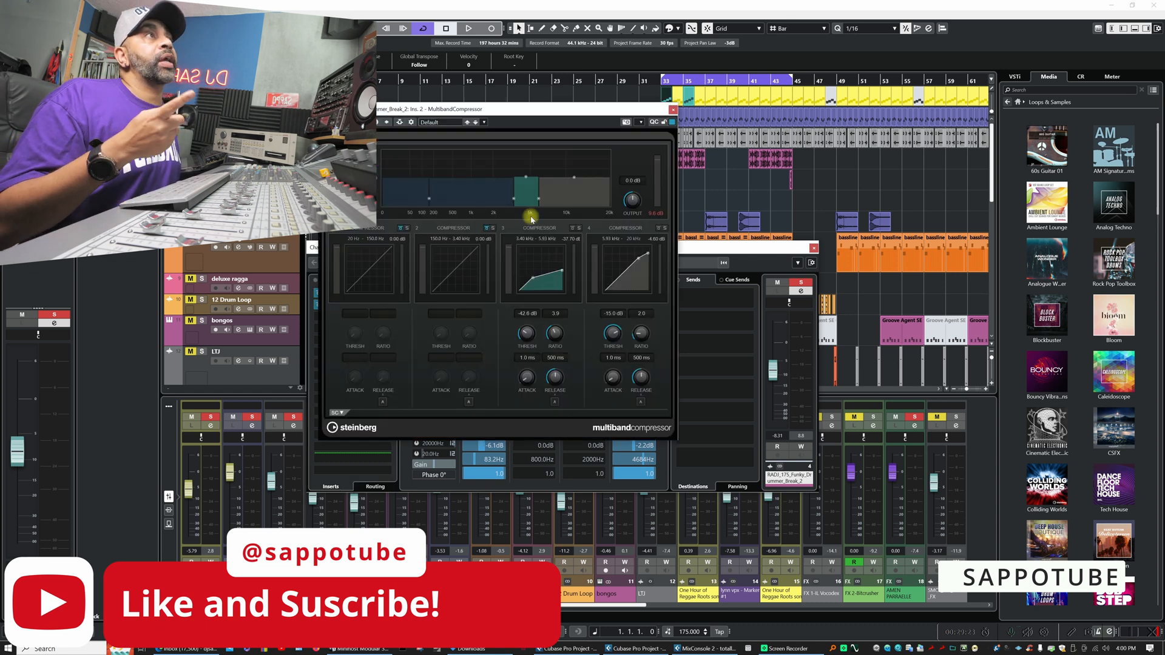
{"action": "left_click_drag", "start_coordinate": [551, 116], "coordinate": [623, 144]}
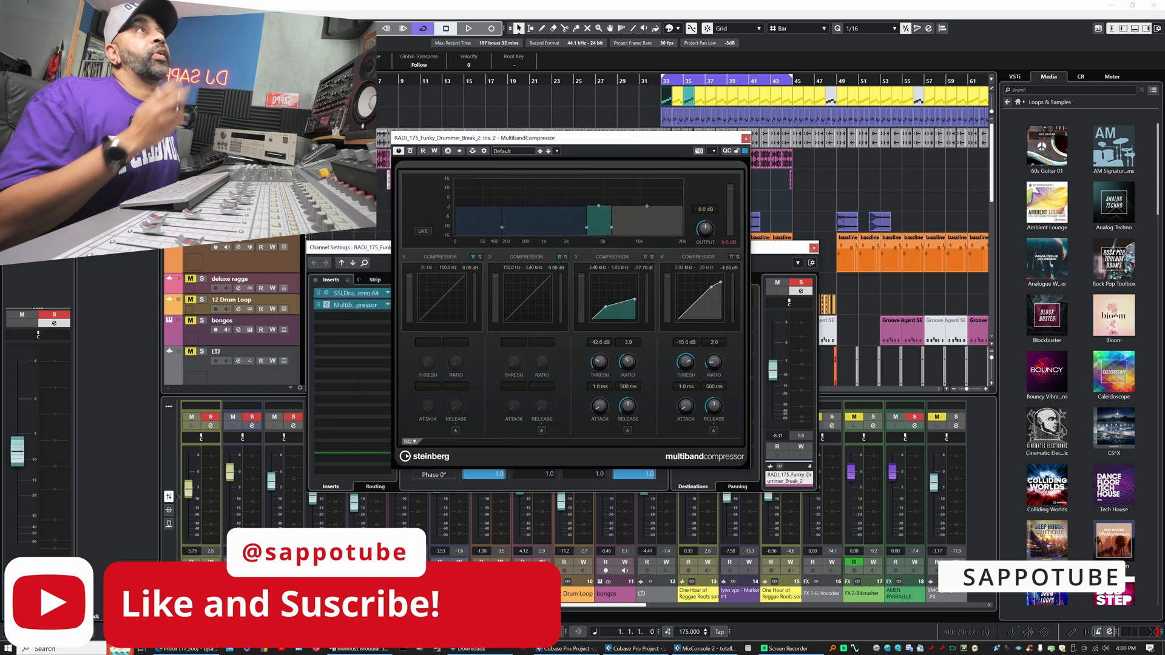
- Clear all solos, solo only the RADI_175_Funky_Drummer_Break_2 track and listen to it from bar 33
{"action": "left_click", "coordinate": [182, 28]}
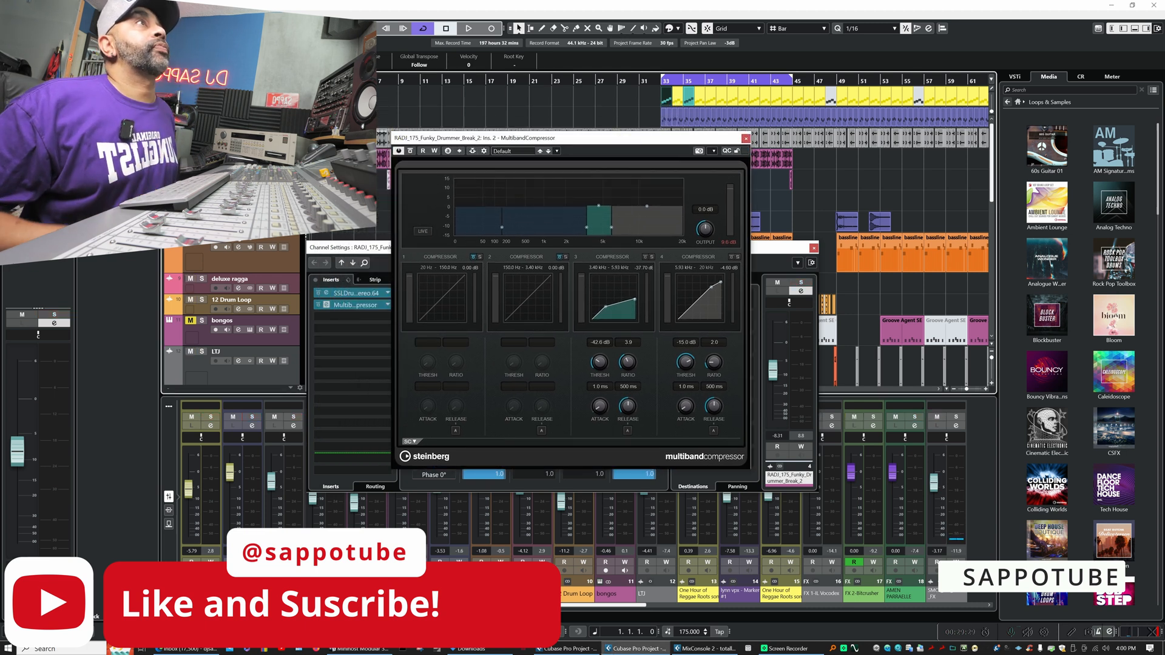
{"action": "left_click_drag", "start_coordinate": [666, 137], "coordinate": [683, 236]}
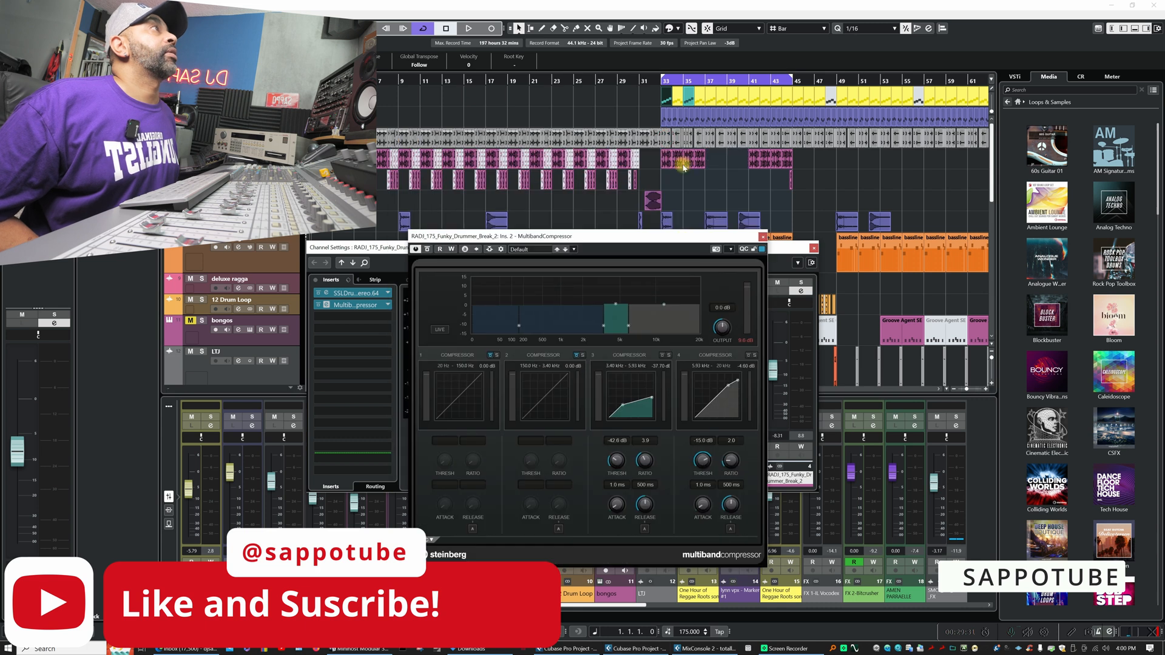
{"action": "left_click", "coordinate": [660, 80]}
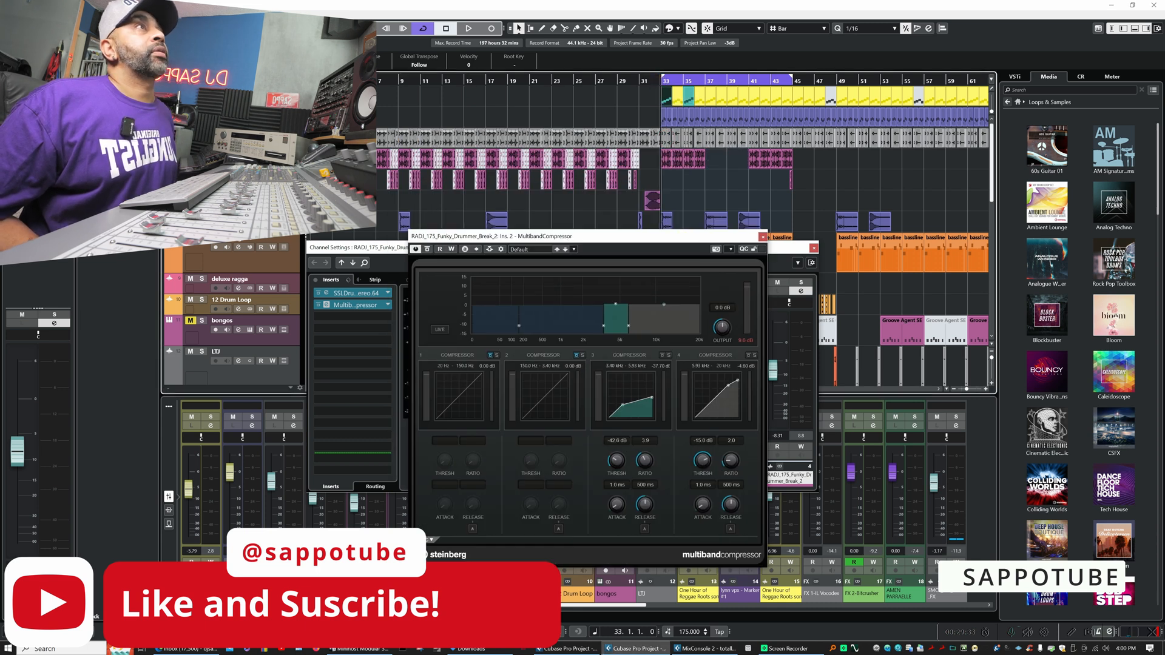
{"action": "key", "text": "s"}
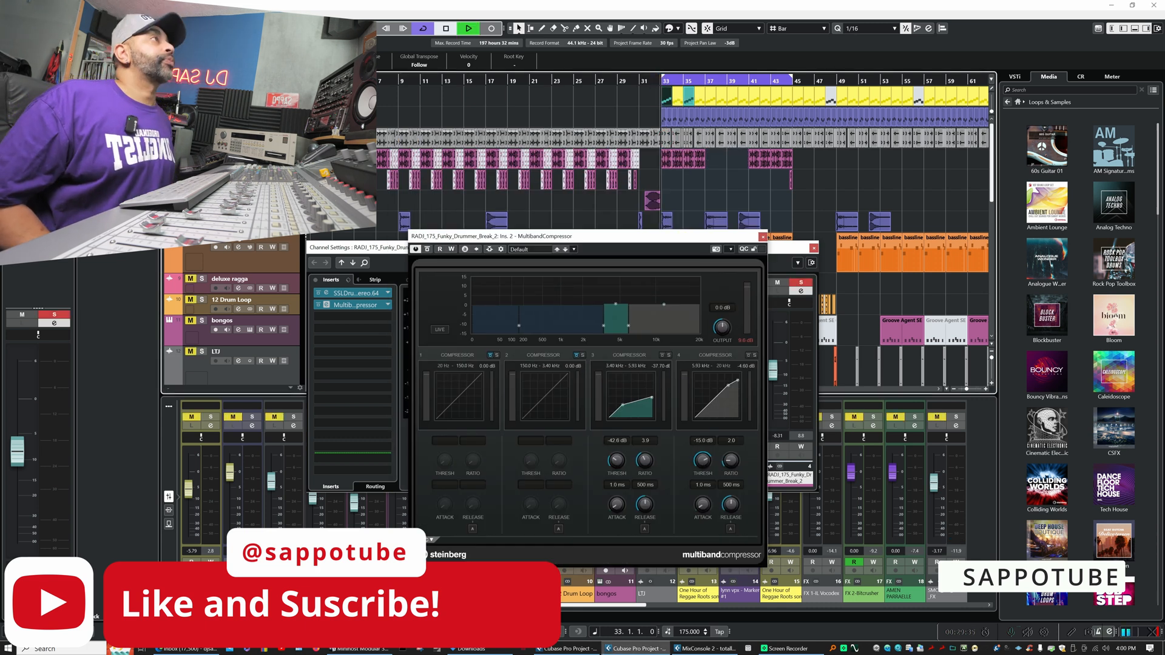
{"action": "key", "text": "space"}
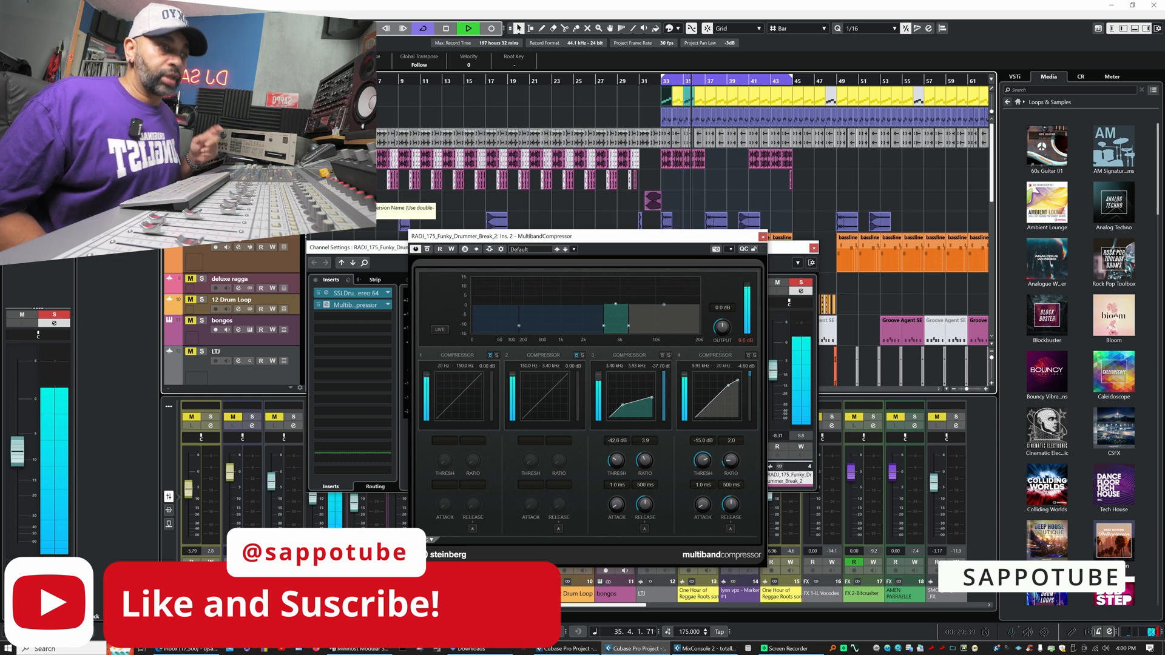
{"action": "key", "text": "space"}
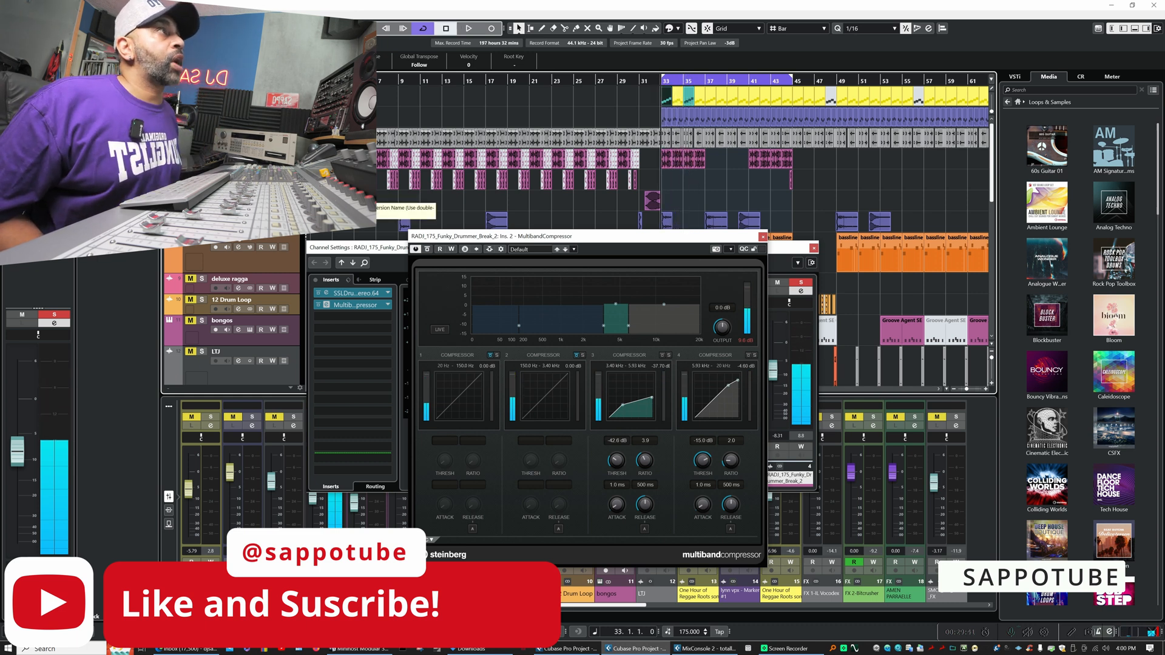
- Arrange the MultibandCompressor and channel settings windows side by side and play the soloed break from bar 33
{"action": "left_click_drag", "start_coordinate": [597, 237], "coordinate": [257, 199]}
{"action": "left_click_drag", "start_coordinate": [586, 249], "coordinate": [725, 250]}
{"action": "key", "text": "space"}
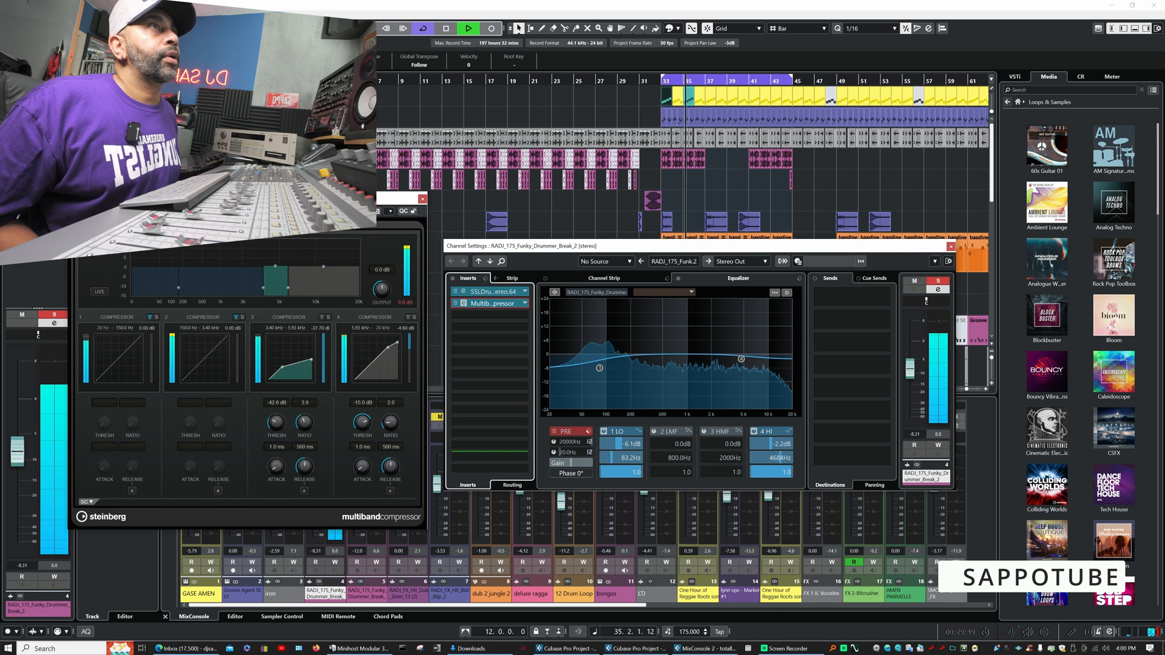
{"action": "key", "text": "space"}
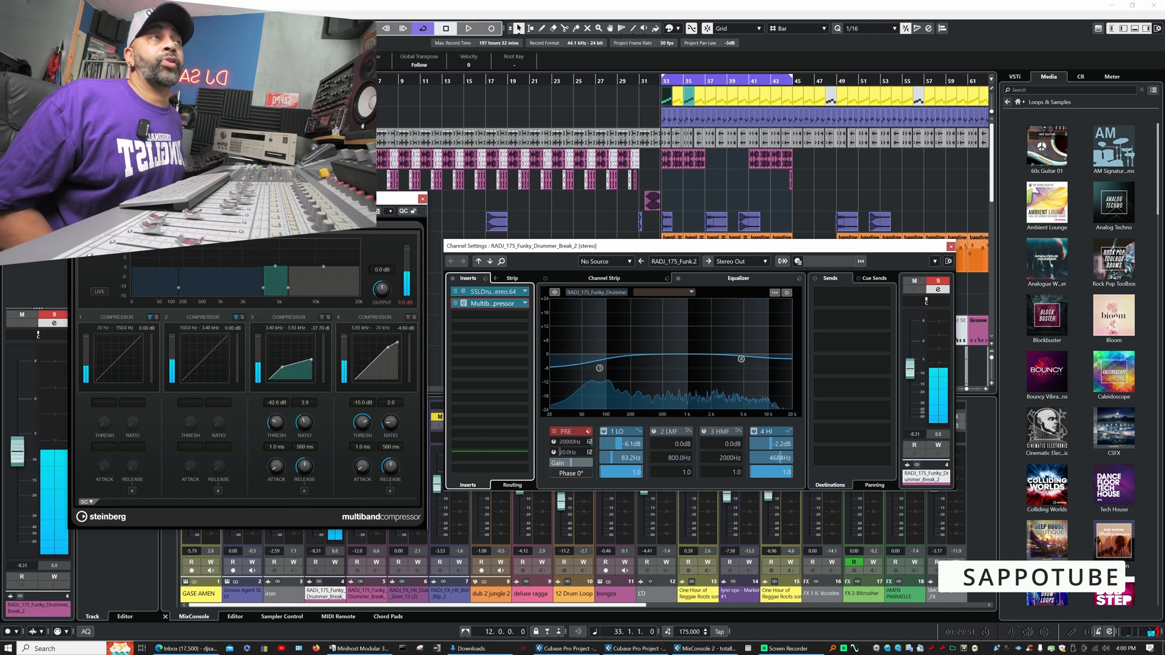
- Compare the Funky Drummer break with its MultibandCompressor insert active and bypassed, playing from bar 33
{"action": "key", "text": "space"}
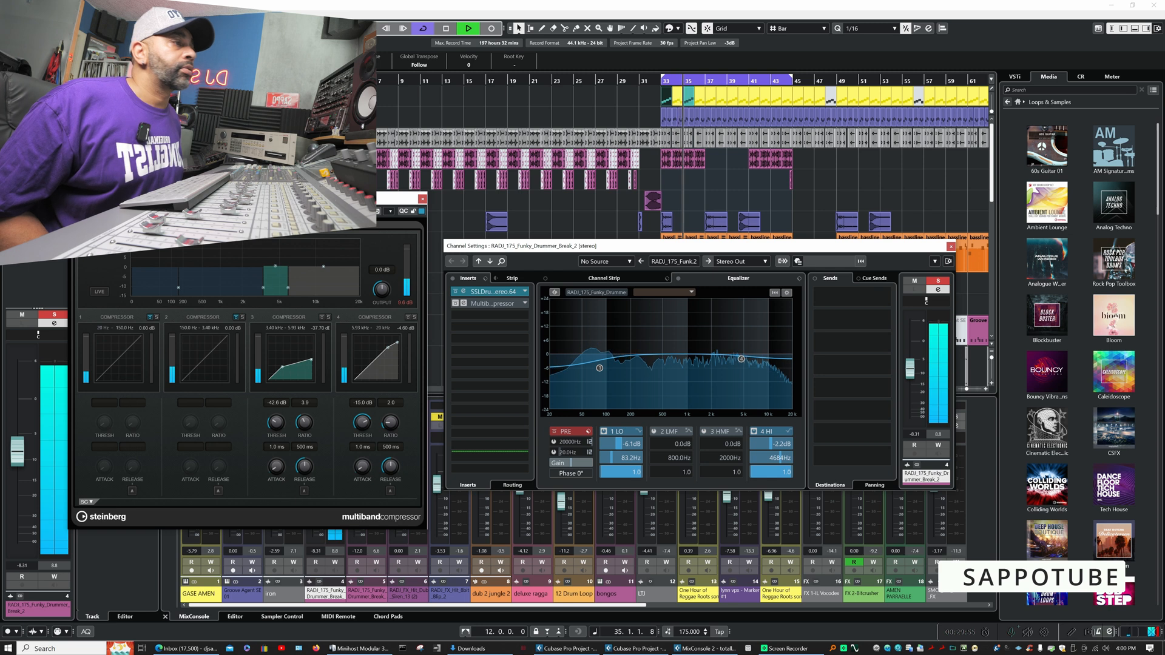
{"action": "key", "text": "space"}
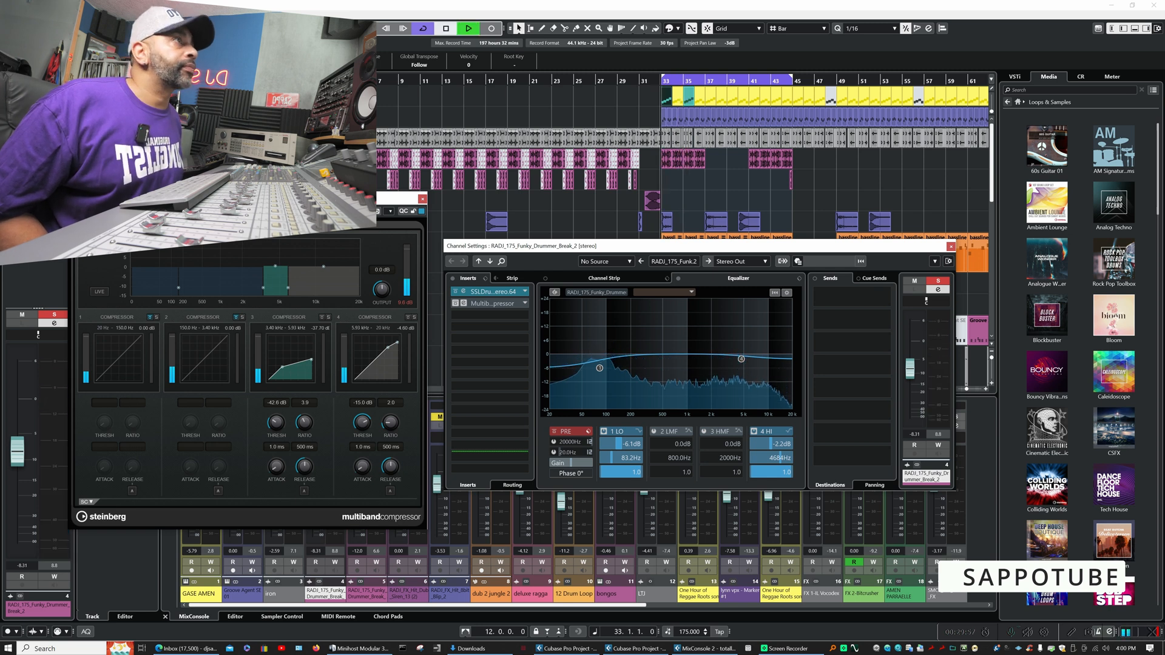
{"action": "key", "text": "space"}
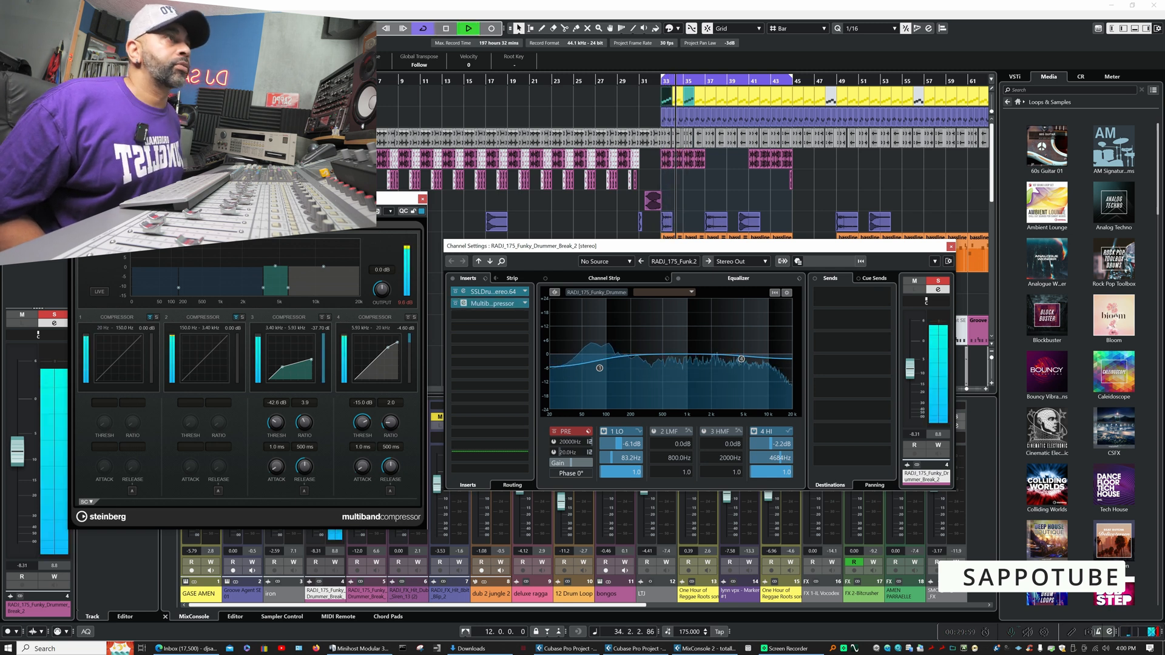
{"action": "left_click", "coordinate": [456, 303]}
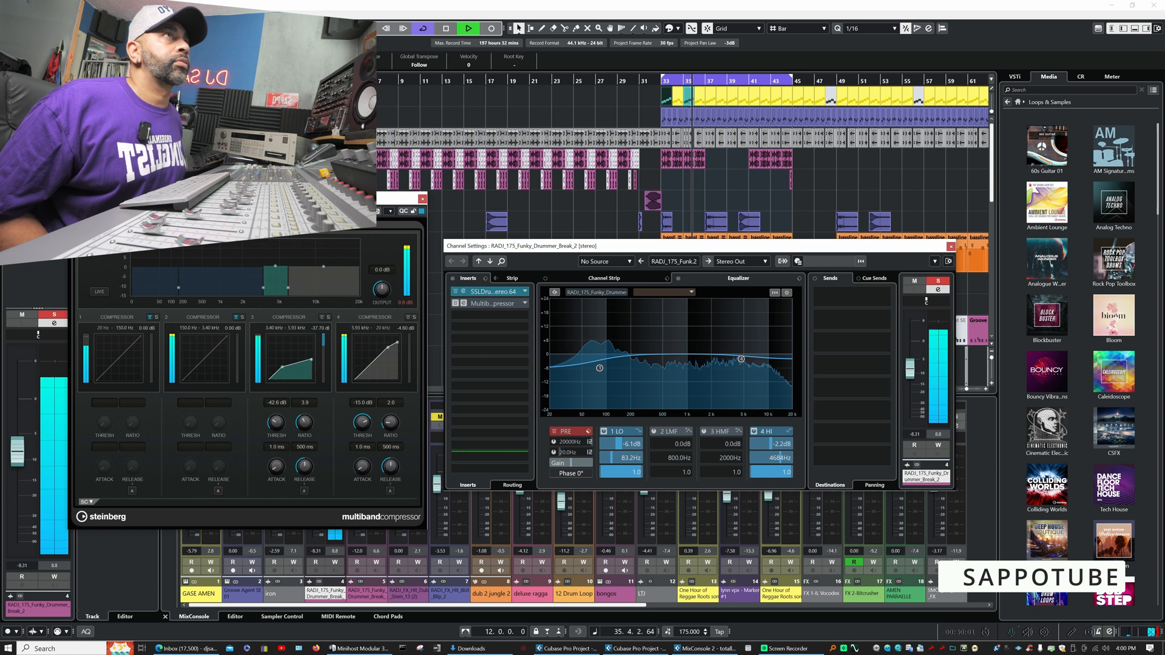
{"action": "left_click", "coordinate": [456, 303]}
{"action": "left_click", "coordinate": [456, 303]}
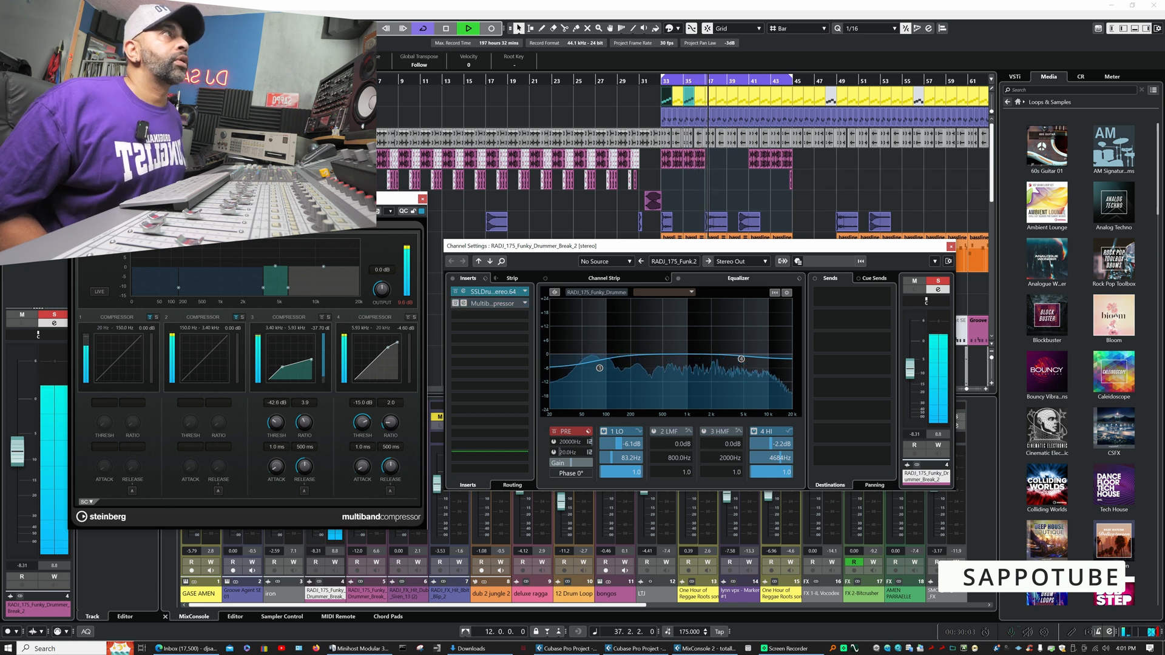
{"action": "key", "text": "space"}
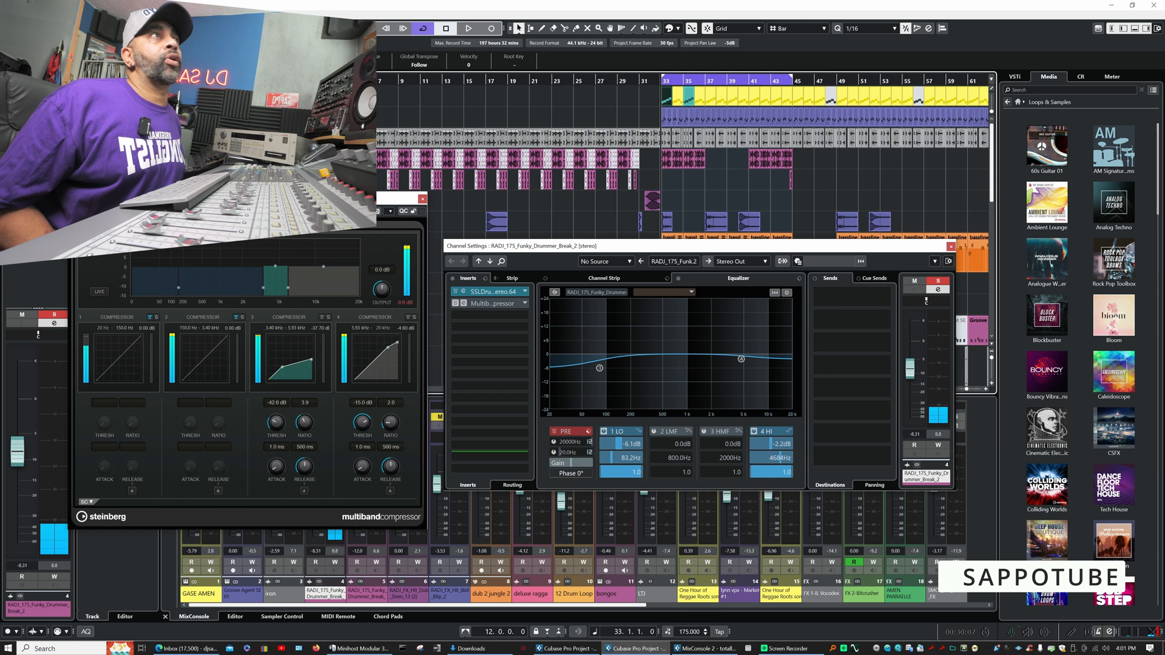
{"action": "key", "text": "space"}
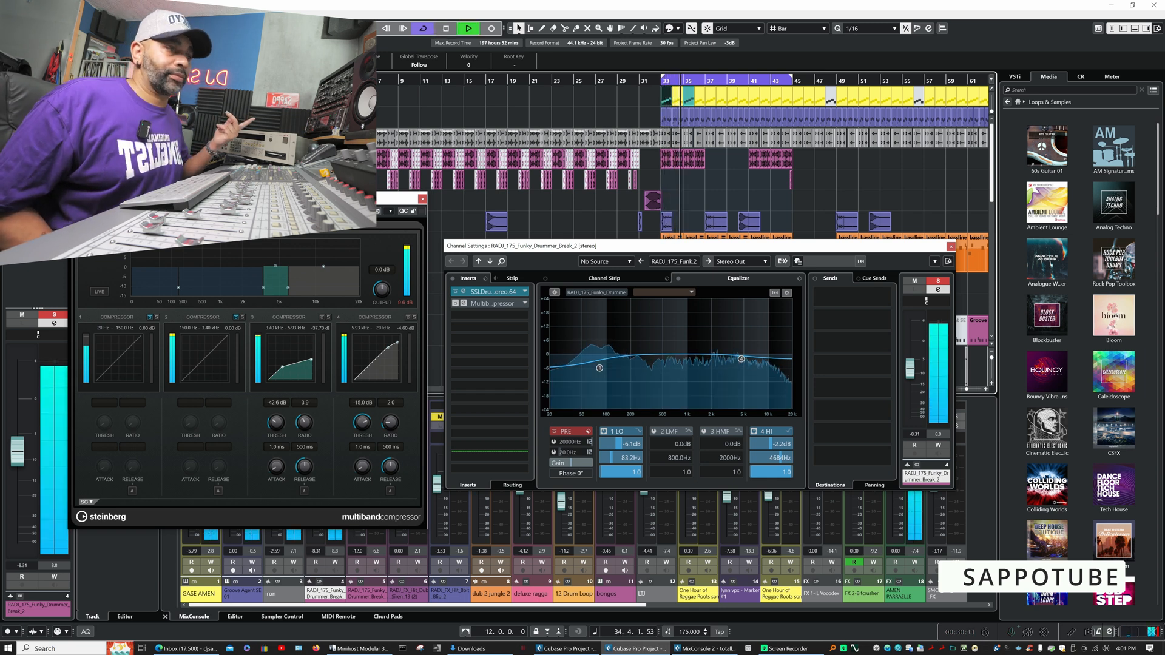
{"action": "key", "text": "space"}
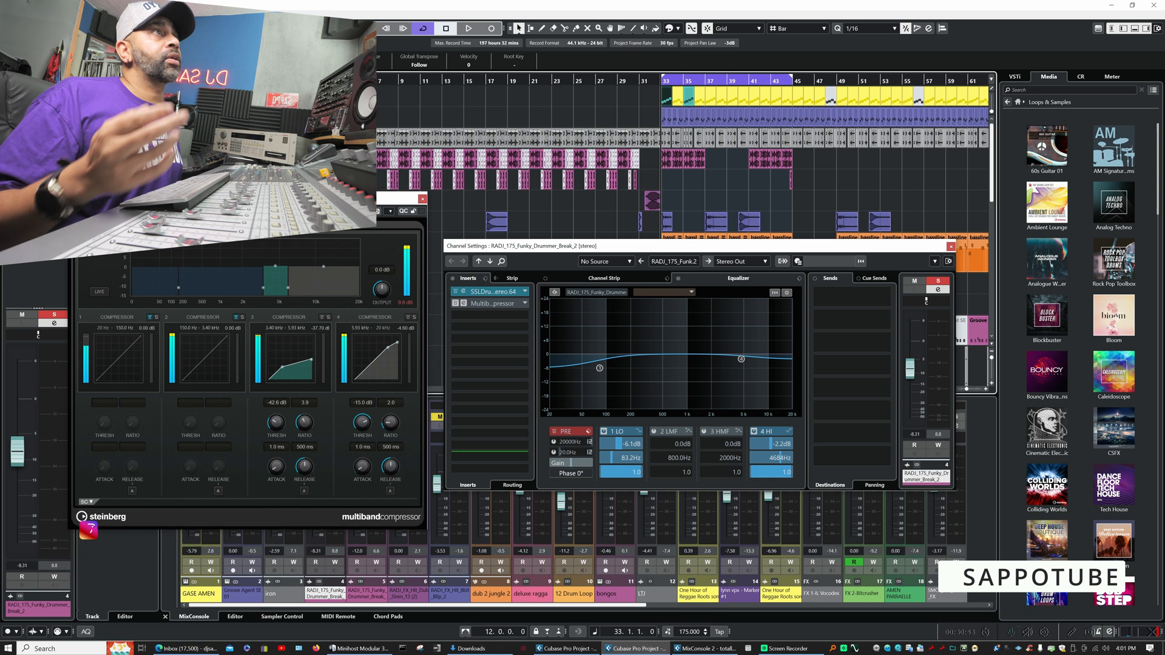
- Move the MultibandCompressor window fully into view and listen to the Funky Drummer break together with GASE AMEN
{"action": "left_click_drag", "start_coordinate": [240, 199], "coordinate": [446, 204]}
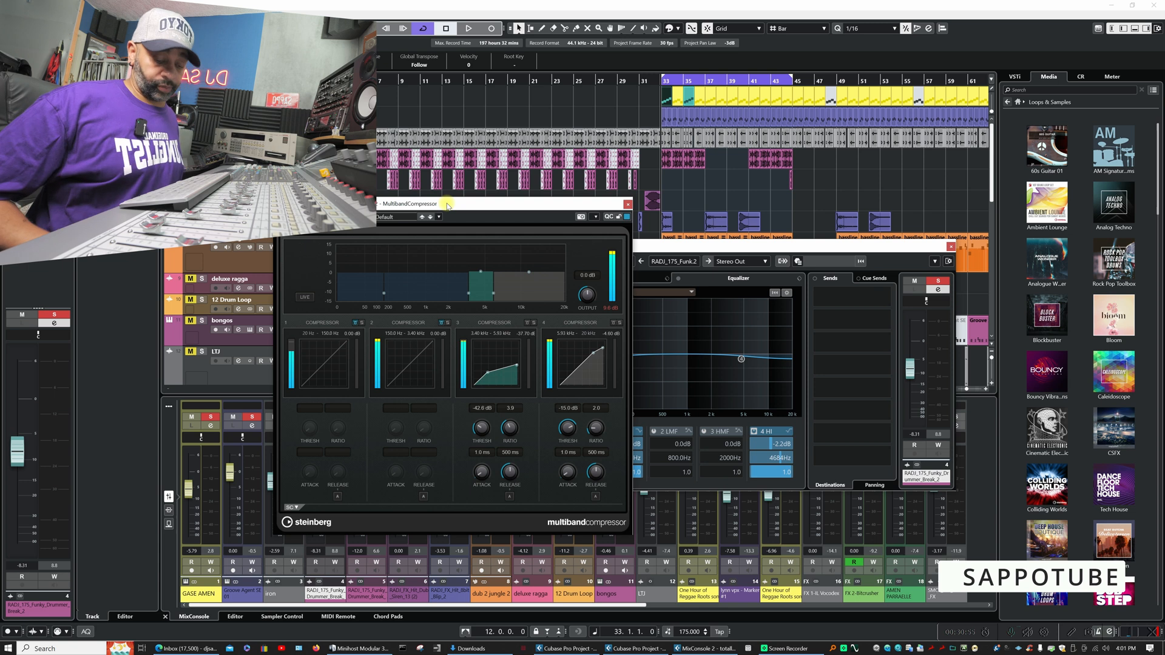
{"action": "key", "text": "space"}
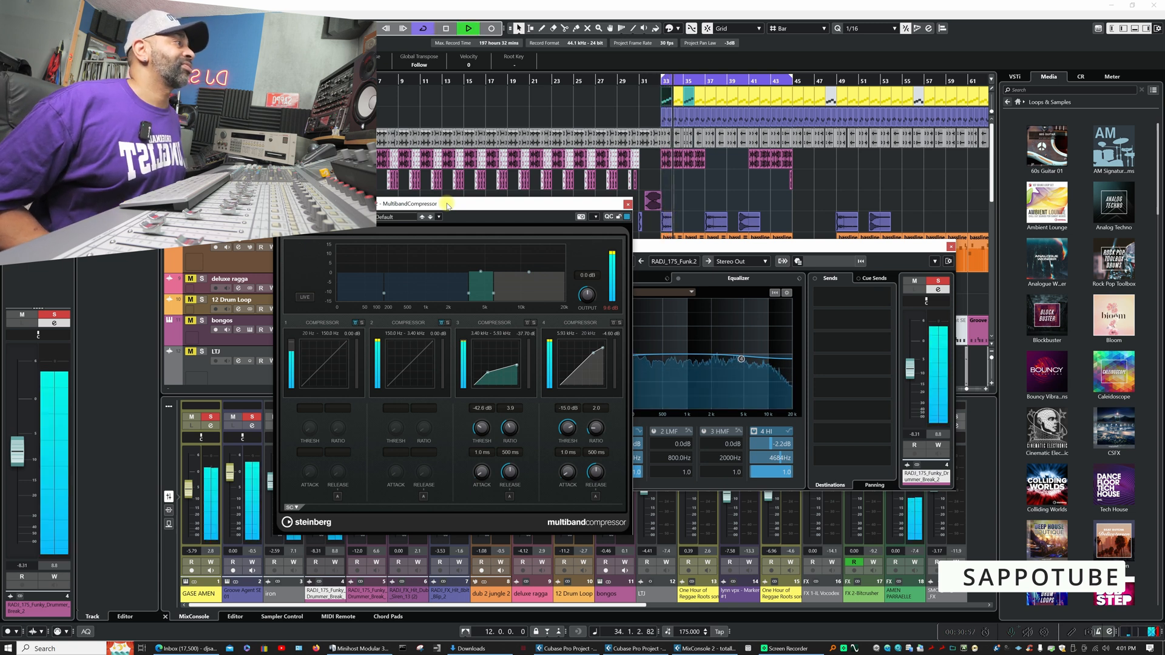
{"action": "key", "text": "space"}
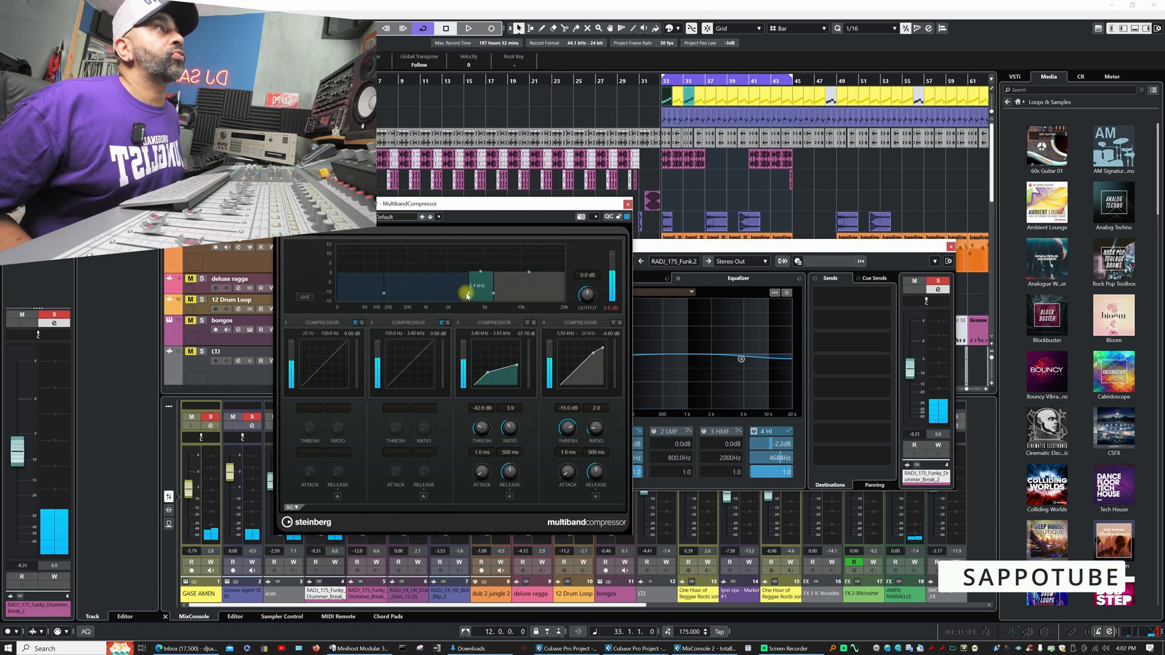
- Lower the crossover between compressor bands 2 and 3 to 3.04 kHz, trying band 2's compression on and off
{"action": "mouse_move", "coordinate": [467, 295]}
{"action": "left_mouse_down"}
{"action": "mouse_move", "coordinate": [417, 295]}
{"action": "mouse_move", "coordinate": [455, 300]}
{"action": "left_mouse_up"}
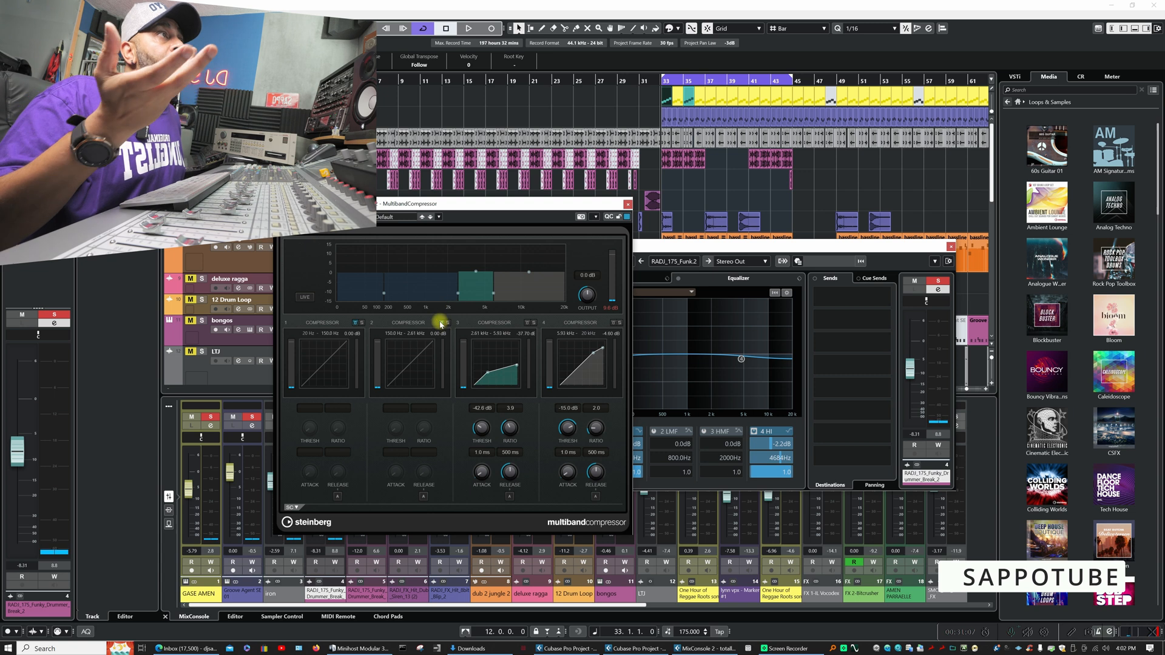
{"action": "left_click", "coordinate": [442, 322]}
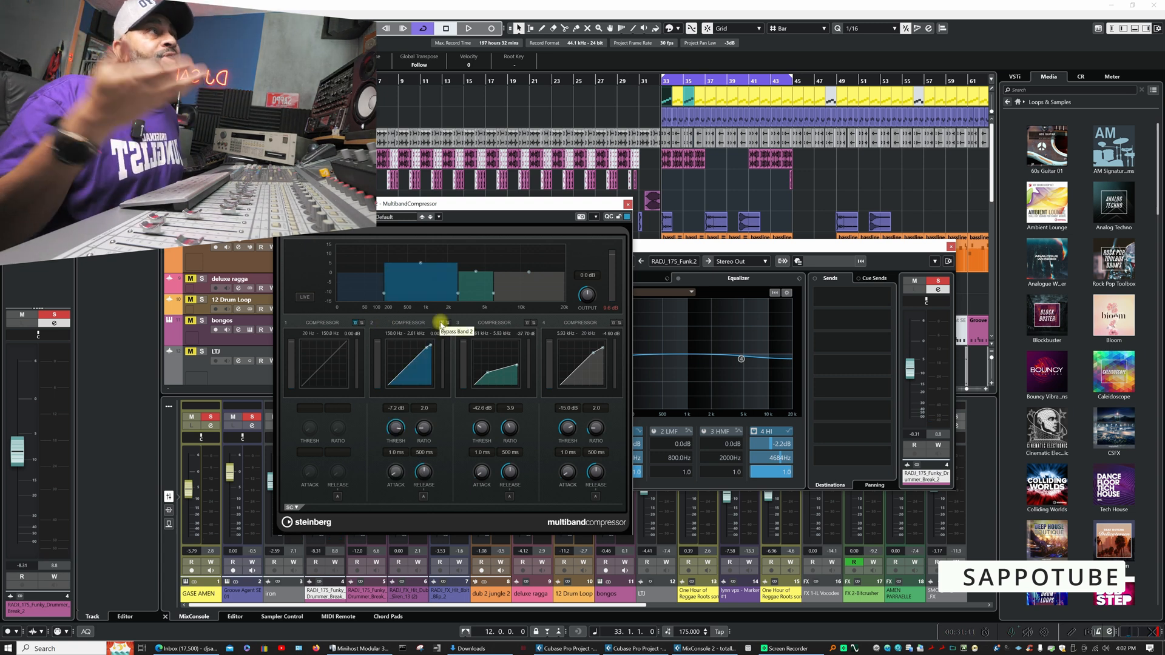
{"action": "left_click", "coordinate": [442, 323]}
{"action": "mouse_move", "coordinate": [458, 295]}
{"action": "left_mouse_down"}
{"action": "mouse_move", "coordinate": [416, 294]}
{"action": "mouse_move", "coordinate": [465, 298]}
{"action": "left_mouse_up"}
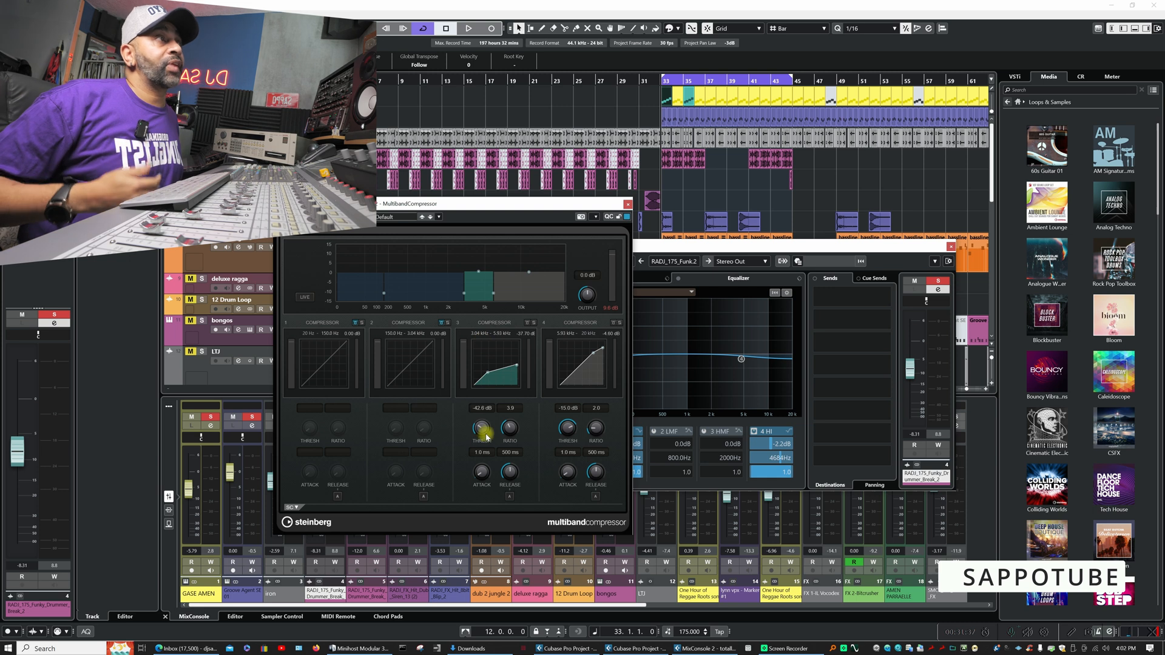
- Set the threshold of compressor band 3 to -47.1 dB while listening to the soloed breaks from bar 33
{"action": "key", "text": "space"}
{"action": "mouse_move", "coordinate": [482, 435]}
{"action": "left_mouse_down"}
{"action": "mouse_move", "coordinate": [492, 373]}
{"action": "mouse_move", "coordinate": [476, 447]}
{"action": "left_mouse_up"}
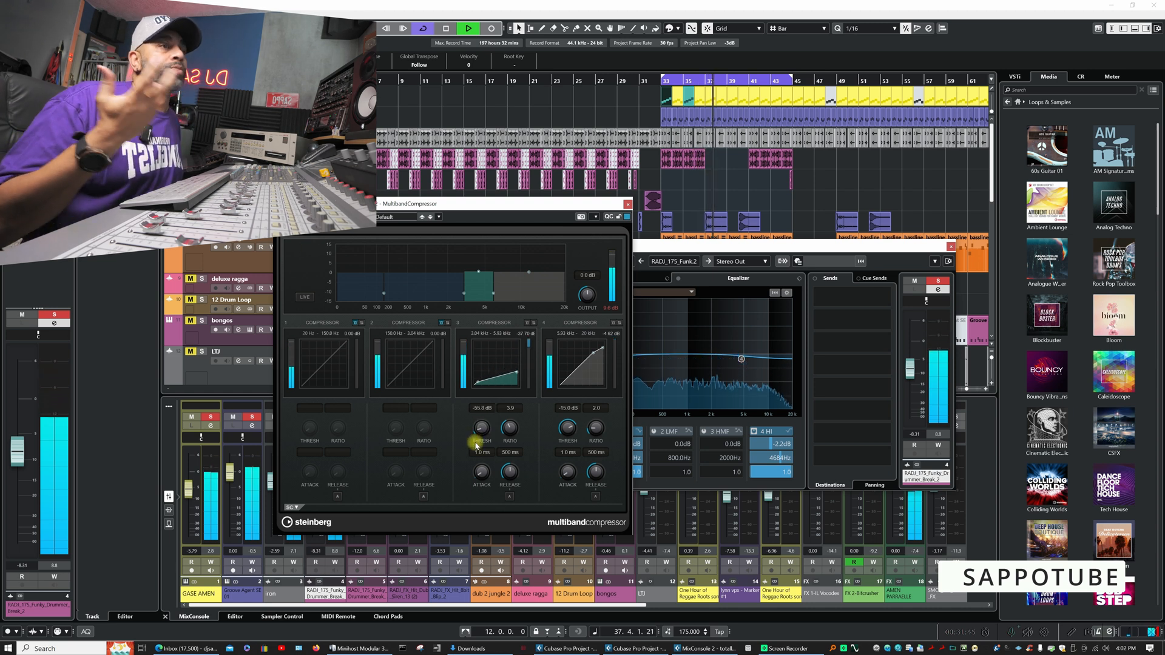
{"action": "key", "text": "space"}
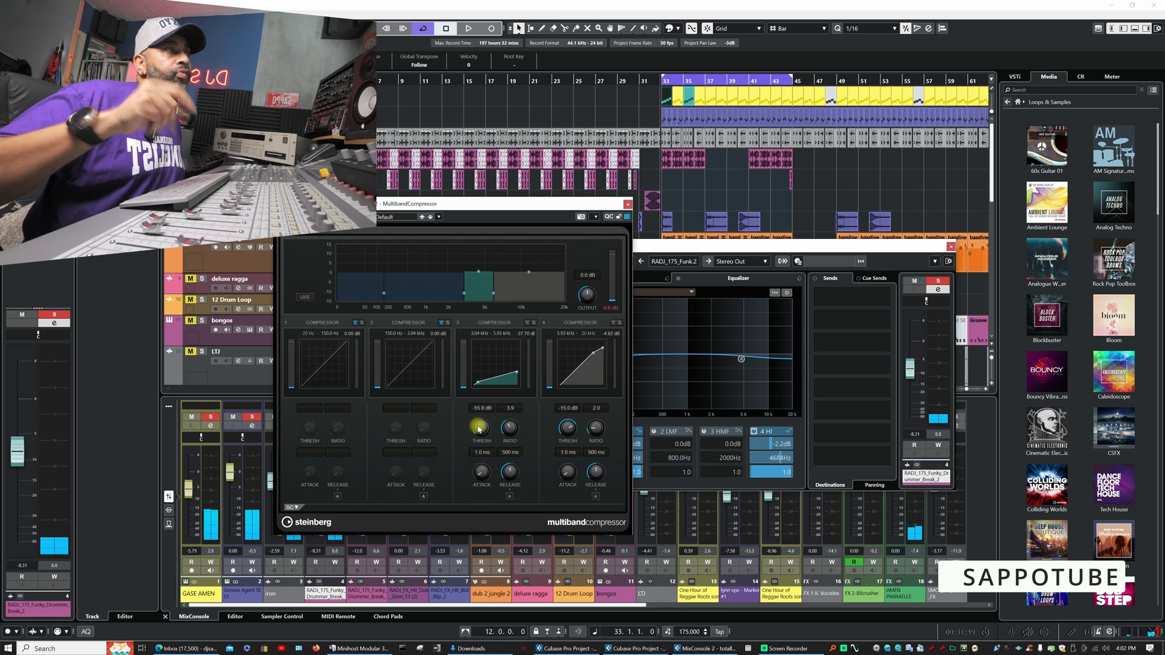
{"action": "left_click_drag", "start_coordinate": [479, 429], "coordinate": [483, 408]}
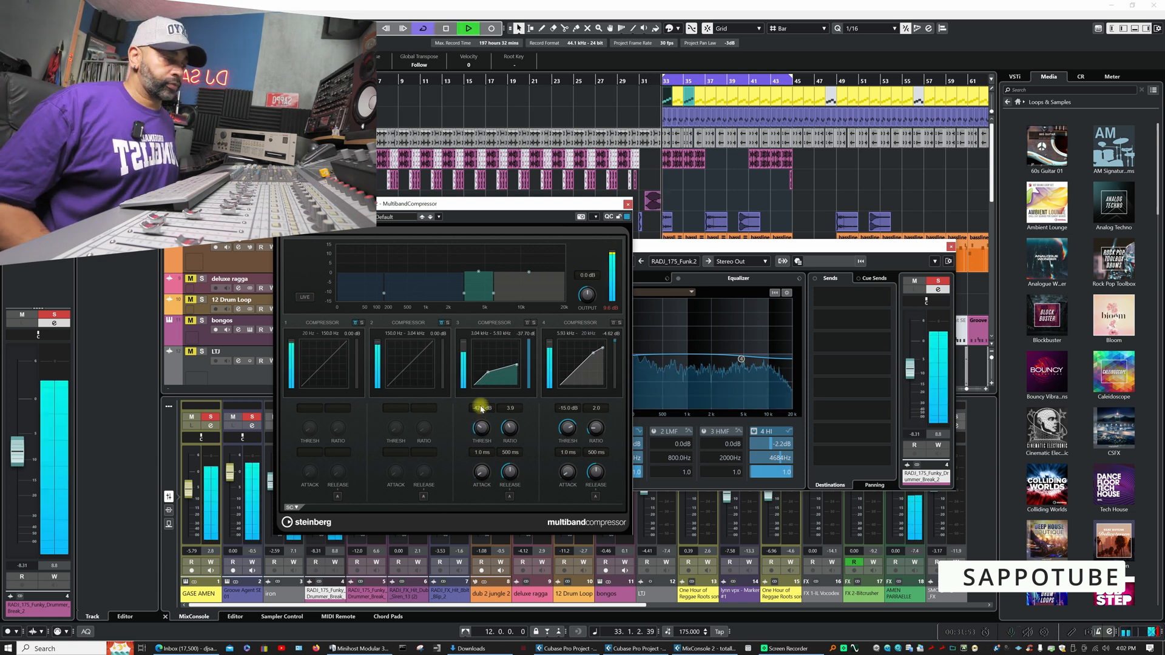
{"action": "left_click_drag", "start_coordinate": [480, 425], "coordinate": [480, 430]}
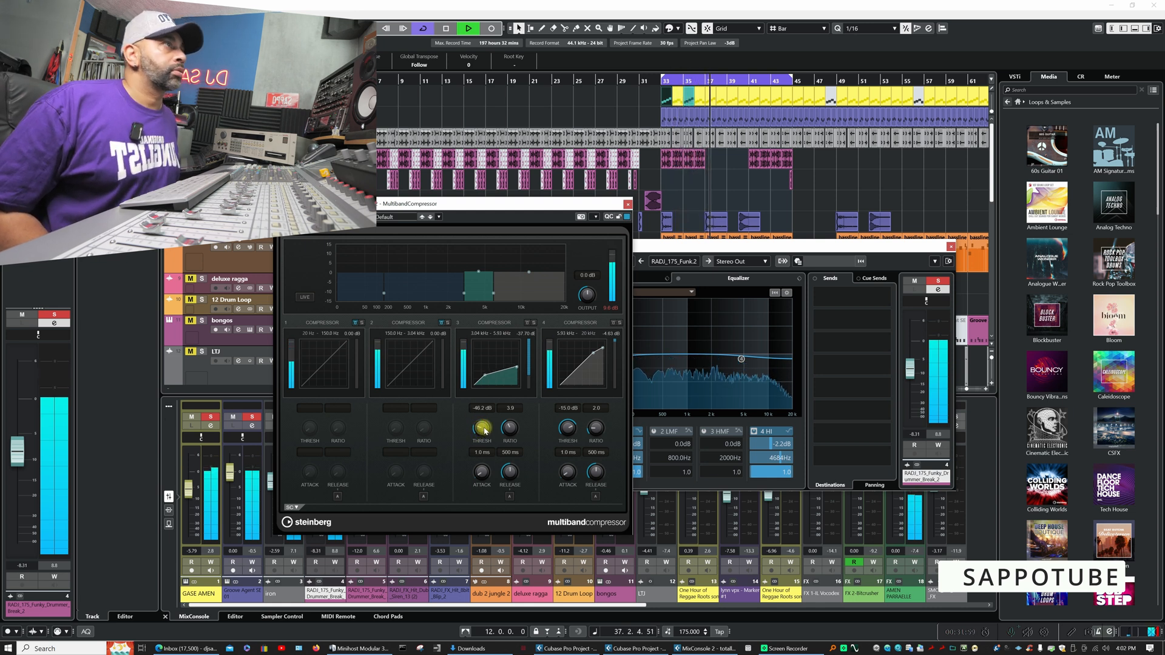
{"action": "left_click_drag", "start_coordinate": [485, 431], "coordinate": [484, 431]}
{"action": "key", "text": "space"}
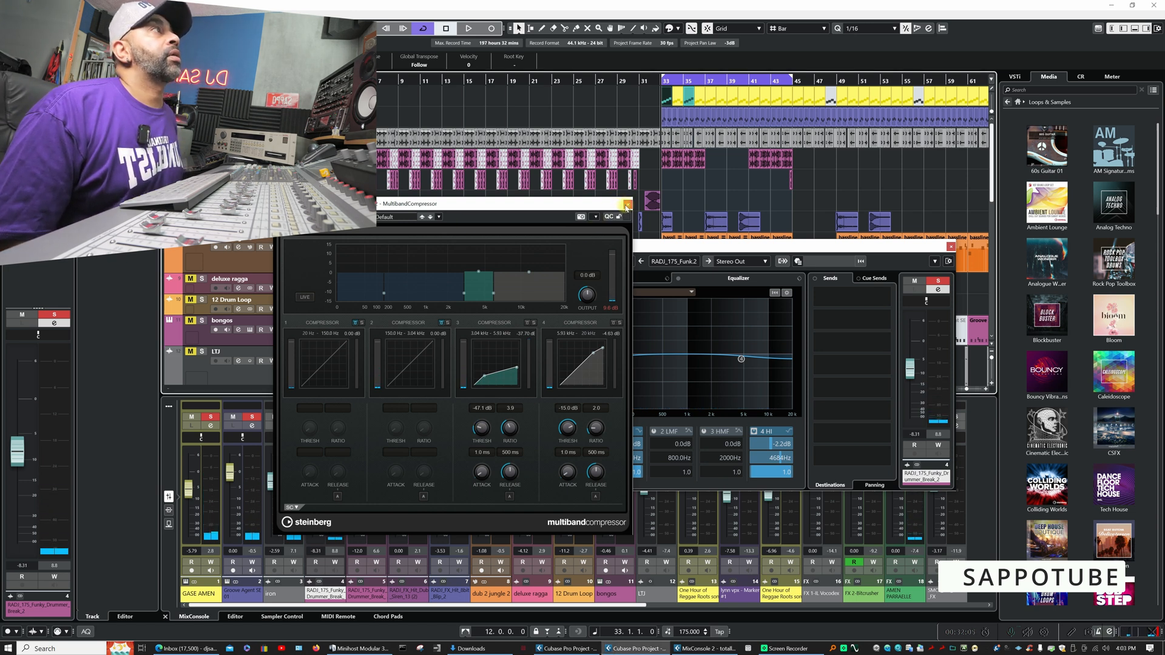
- Solo the RADI_175_Funky_Drummer_Break_2 (D) channel, show its channel settings and inspect its Frequency insert
{"action": "left_click", "coordinate": [626, 209]}
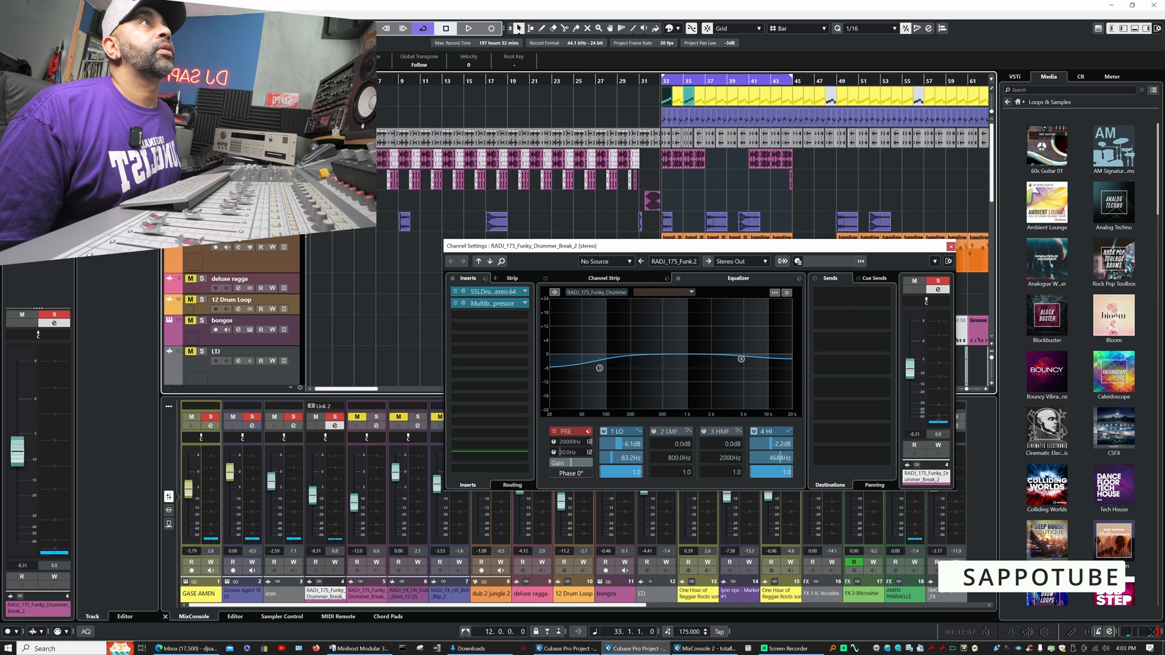
{"action": "left_click", "coordinate": [375, 424]}
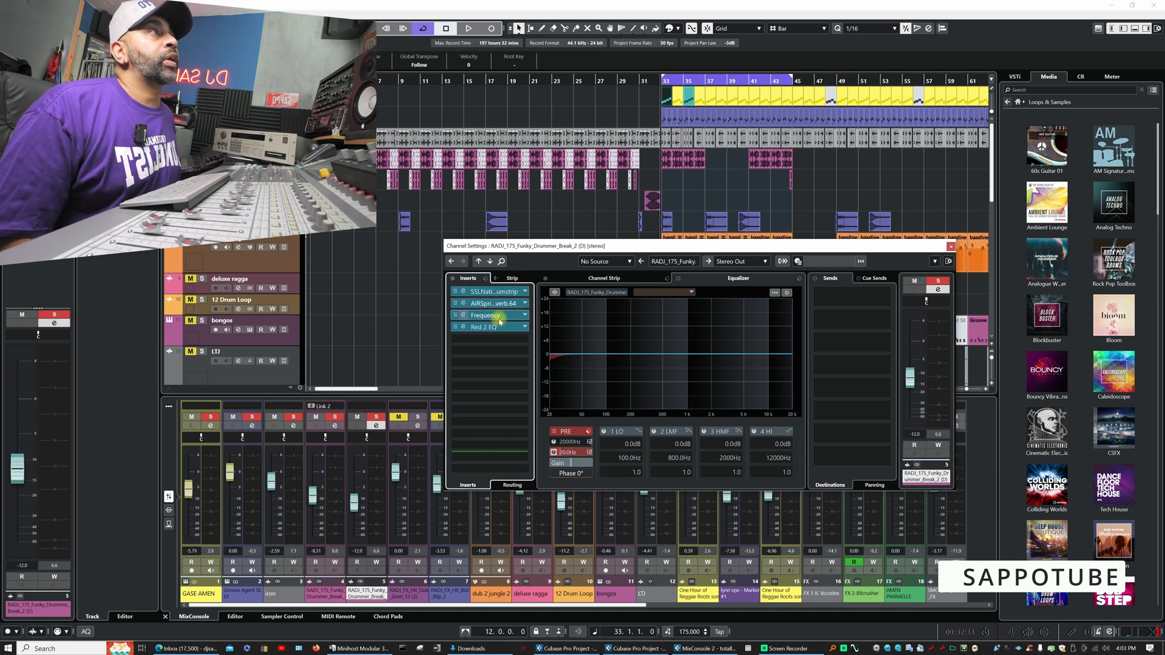
{"action": "left_click", "coordinate": [464, 317]}
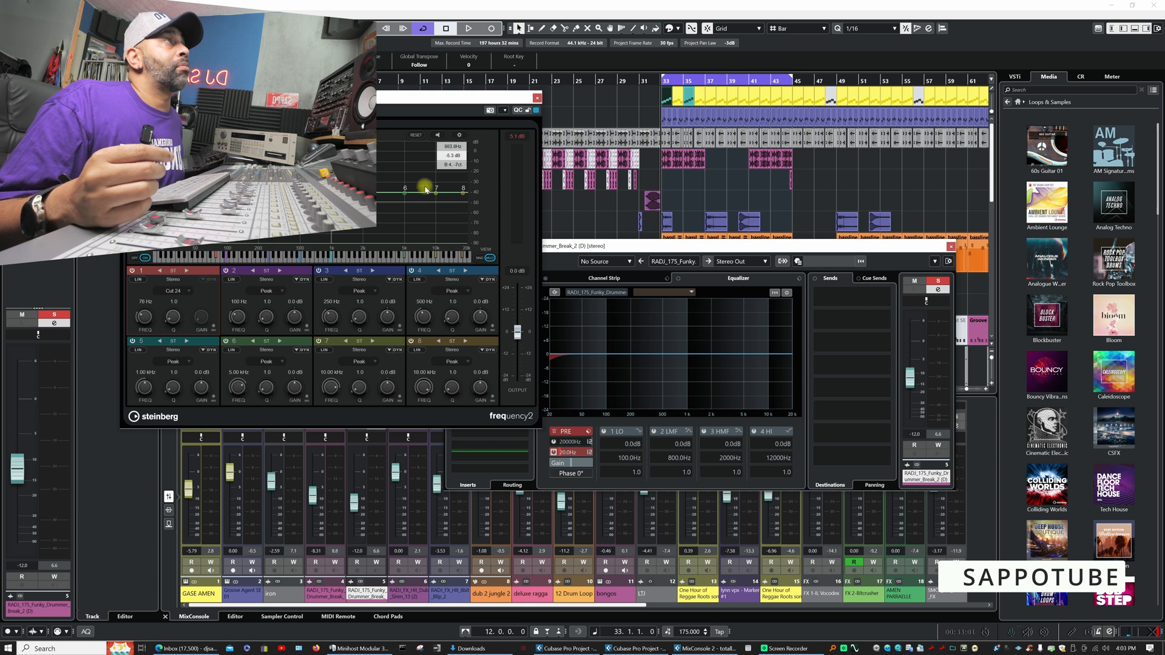
{"action": "left_click", "coordinate": [536, 99]}
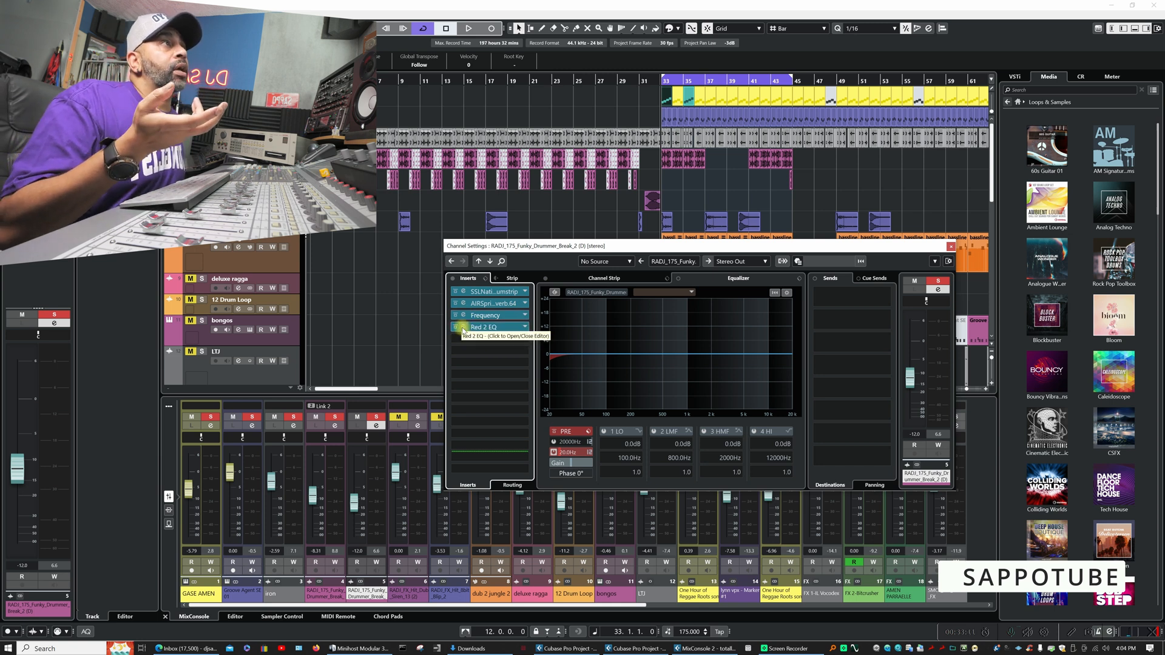
- Inspect the Red 2 EQ and AIR Spring Reverb inserts of the RADJ_175_Funky_Drummer_Break_2 (D) channel
{"action": "left_click", "coordinate": [463, 328]}
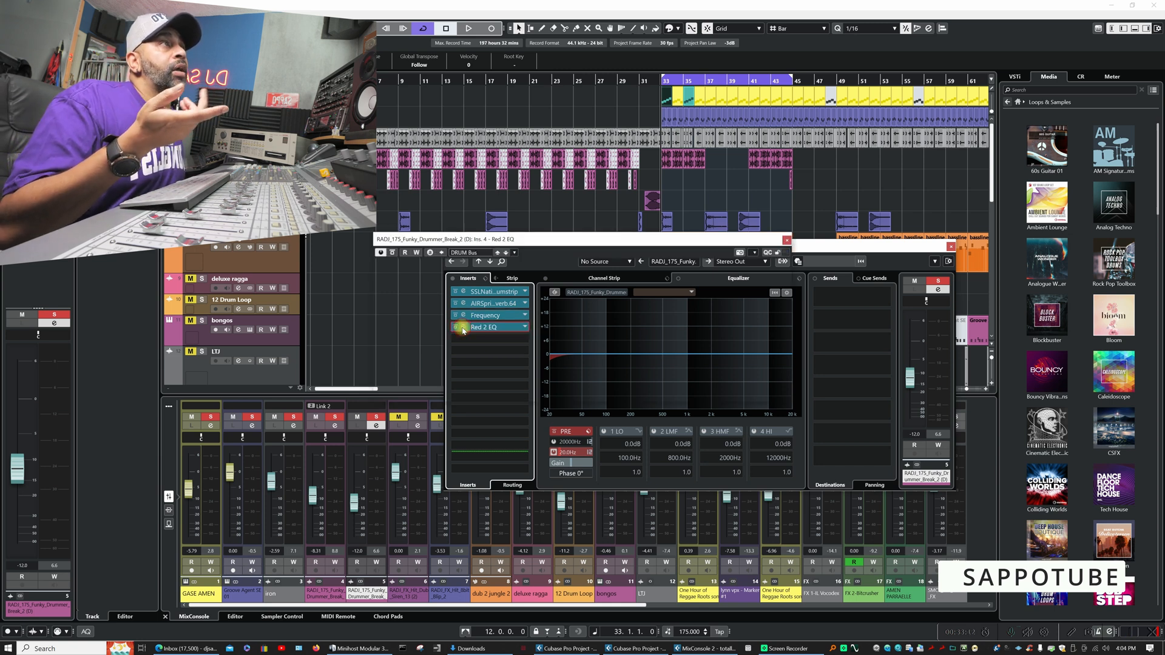
{"action": "left_click", "coordinate": [787, 241]}
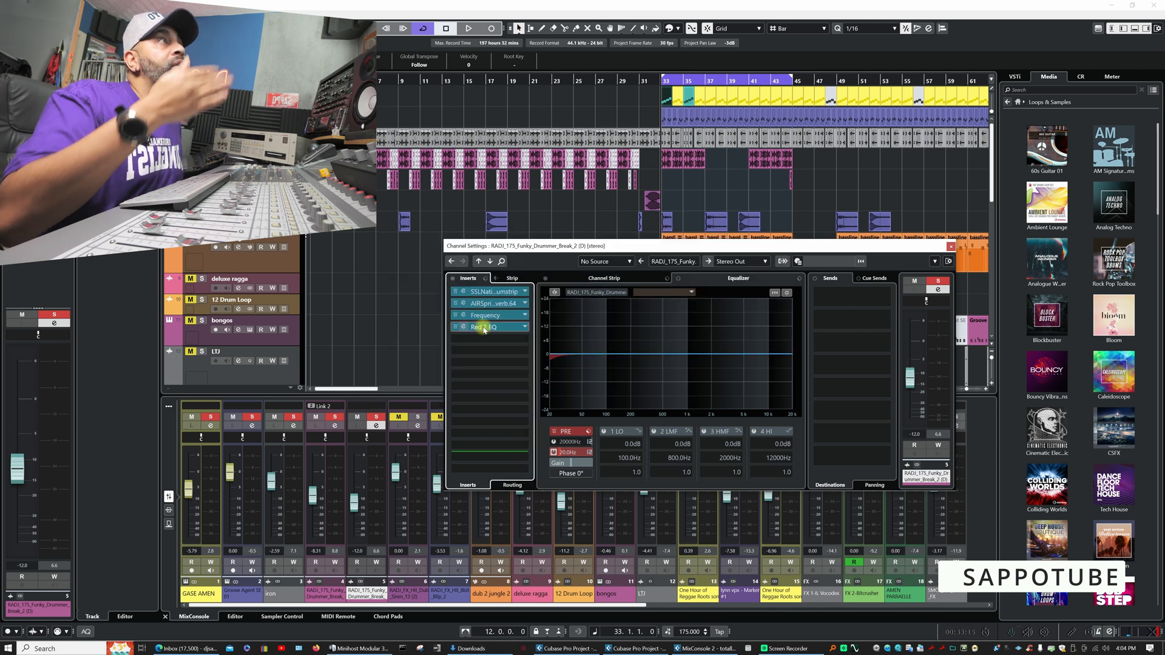
{"action": "left_click", "coordinate": [465, 305]}
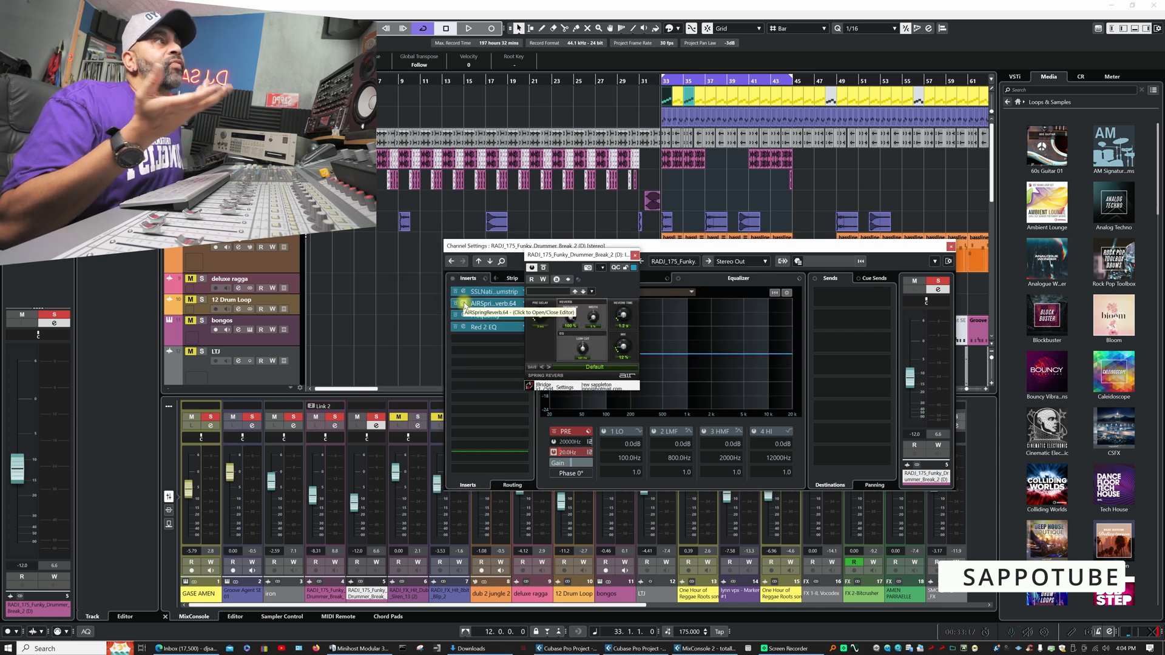
{"action": "left_click", "coordinate": [465, 304]}
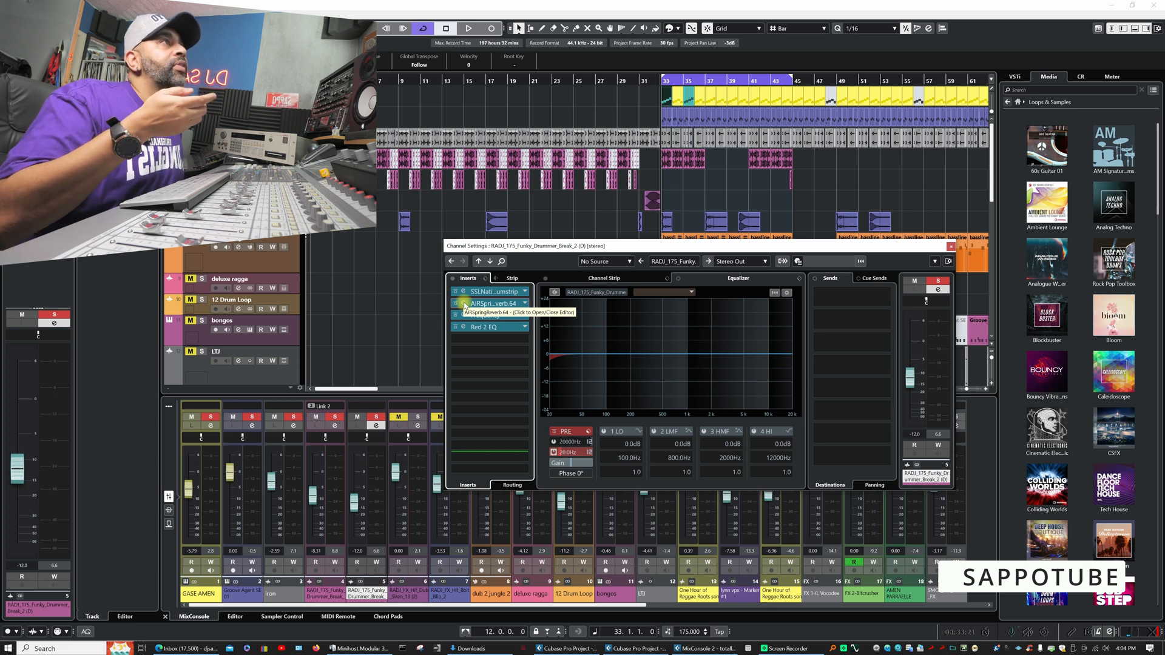
{"action": "left_click", "coordinate": [465, 305]}
{"action": "left_click", "coordinate": [466, 305]}
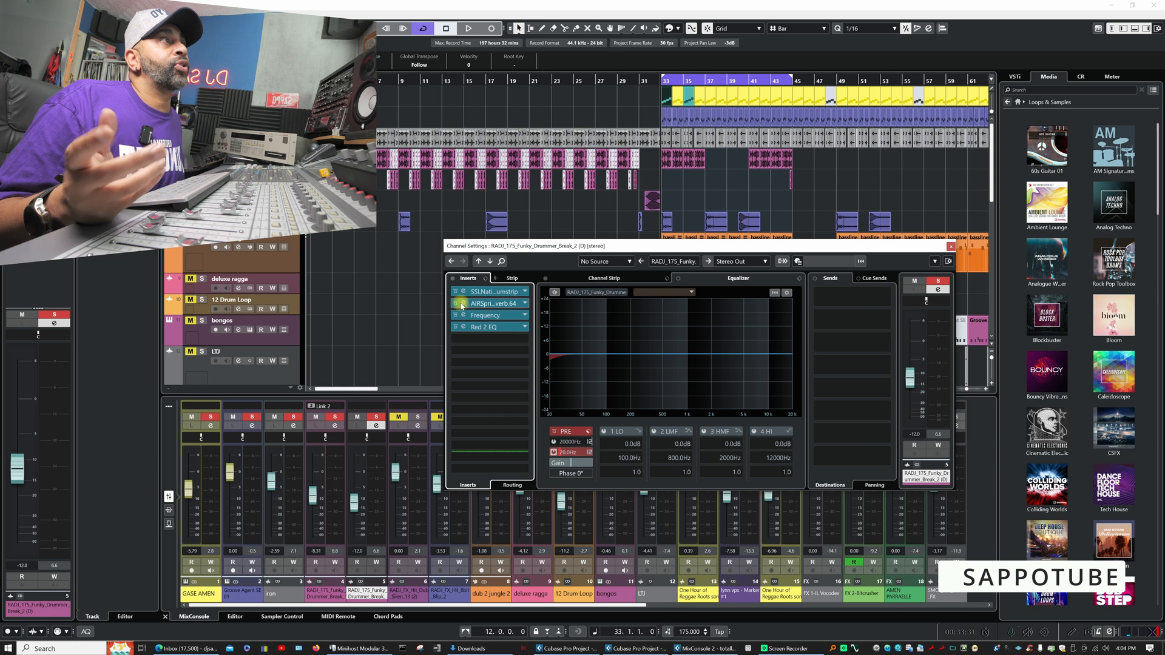
{"action": "left_click", "coordinate": [462, 305]}
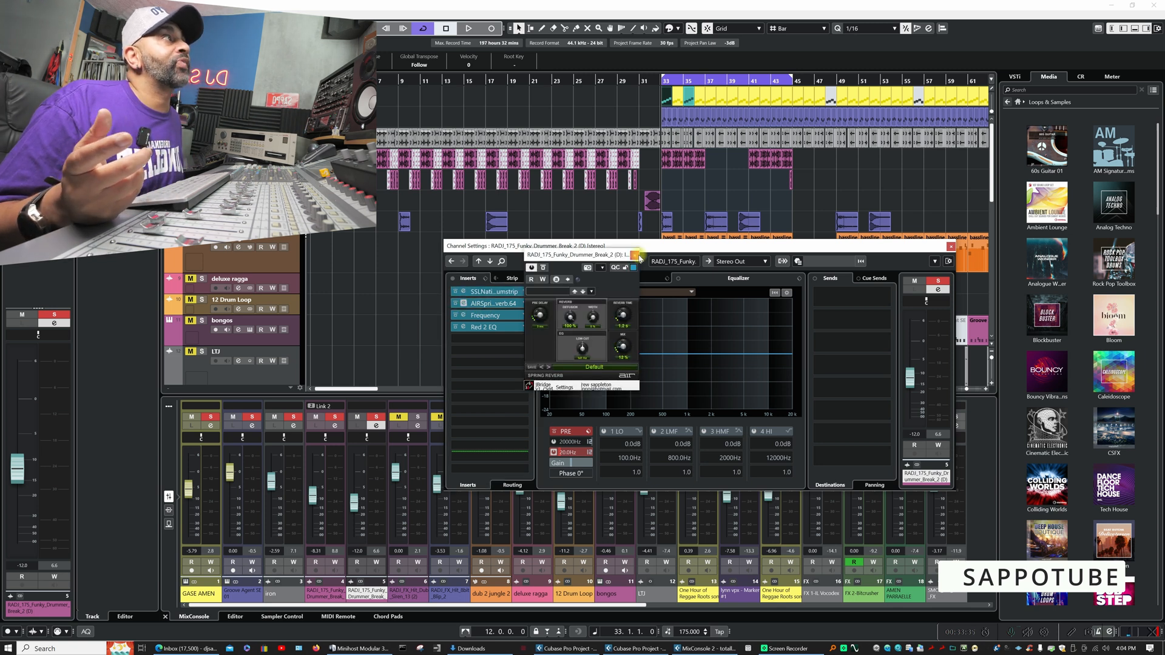
{"action": "left_click", "coordinate": [634, 255]}
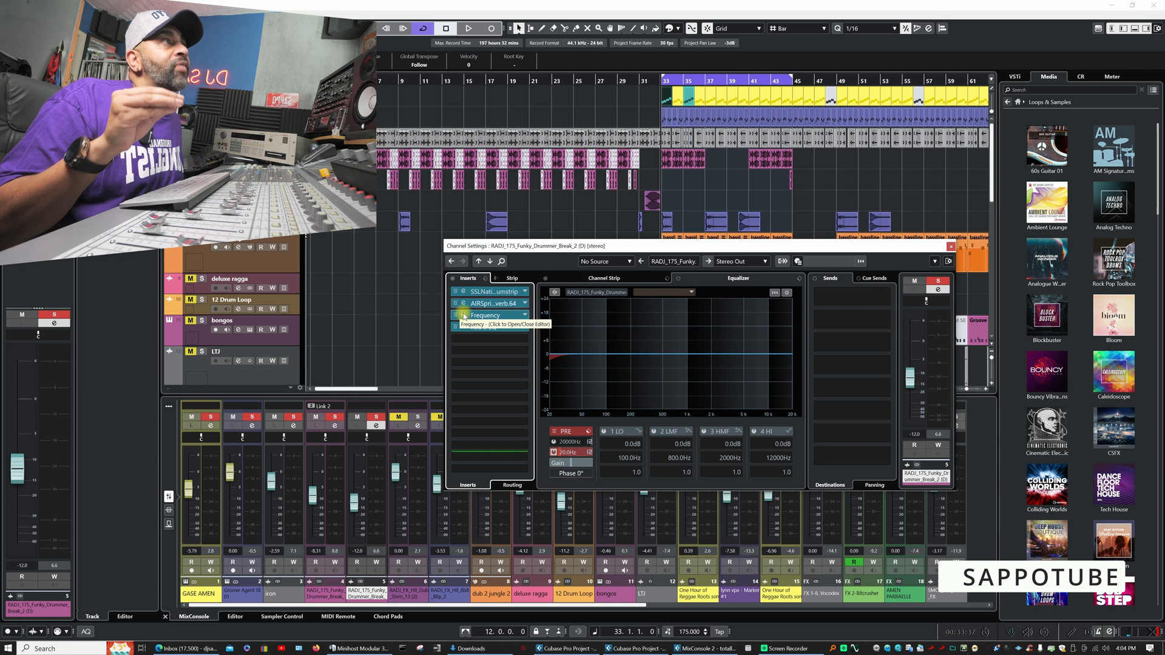
- Examine the Frequency insert's bands and revisit the Red 2 EQ settings on the Funky Drummer channel
{"action": "left_click", "coordinate": [464, 316]}
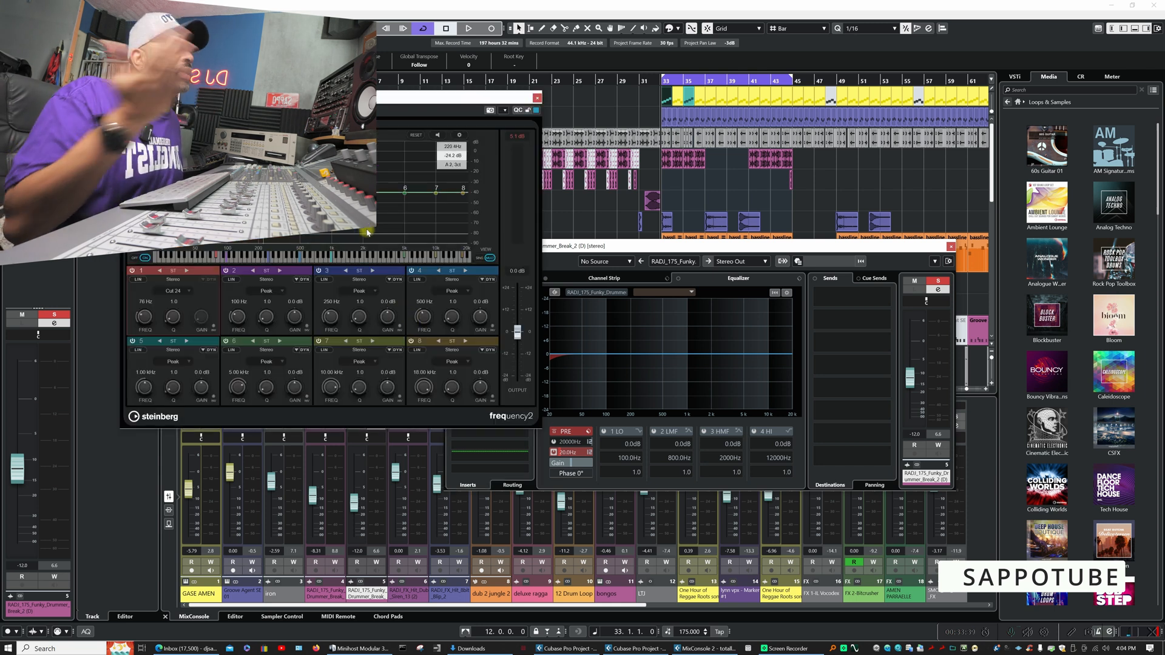
{"action": "left_click", "coordinate": [534, 99]}
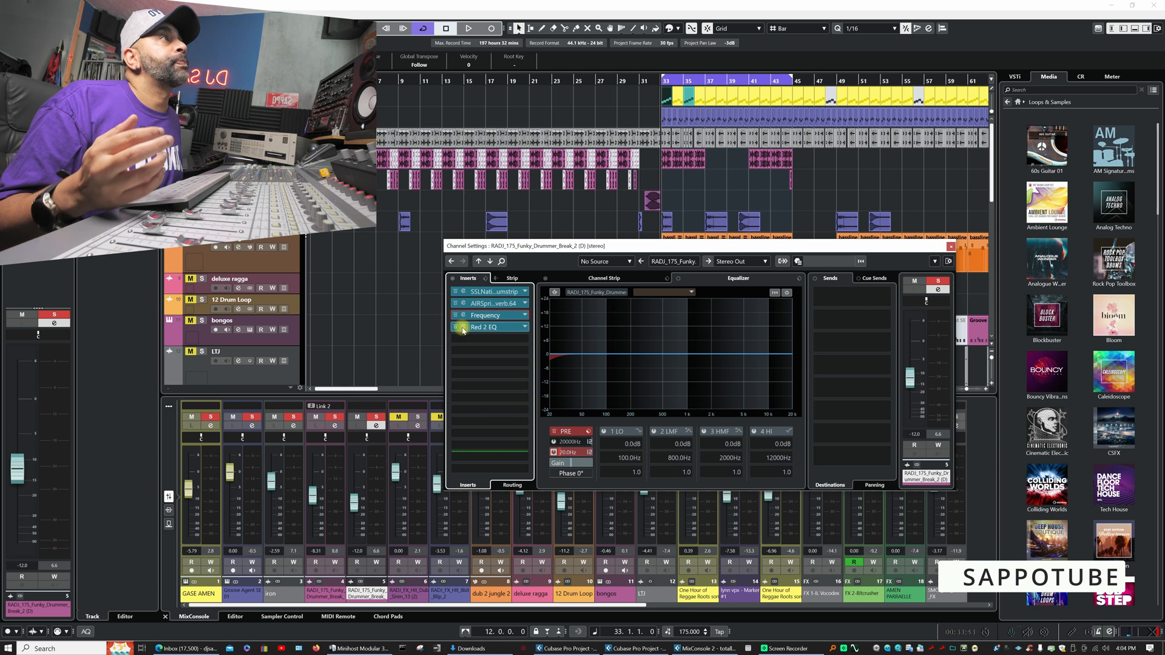
{"action": "left_click", "coordinate": [463, 328]}
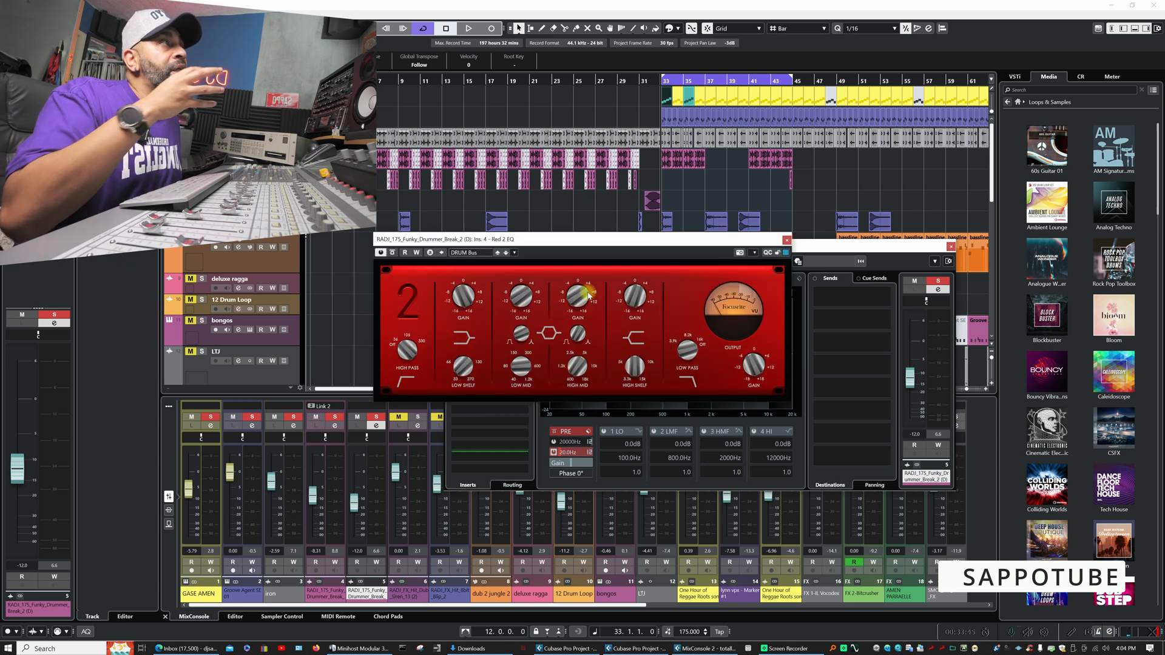
{"action": "left_click", "coordinate": [786, 240]}
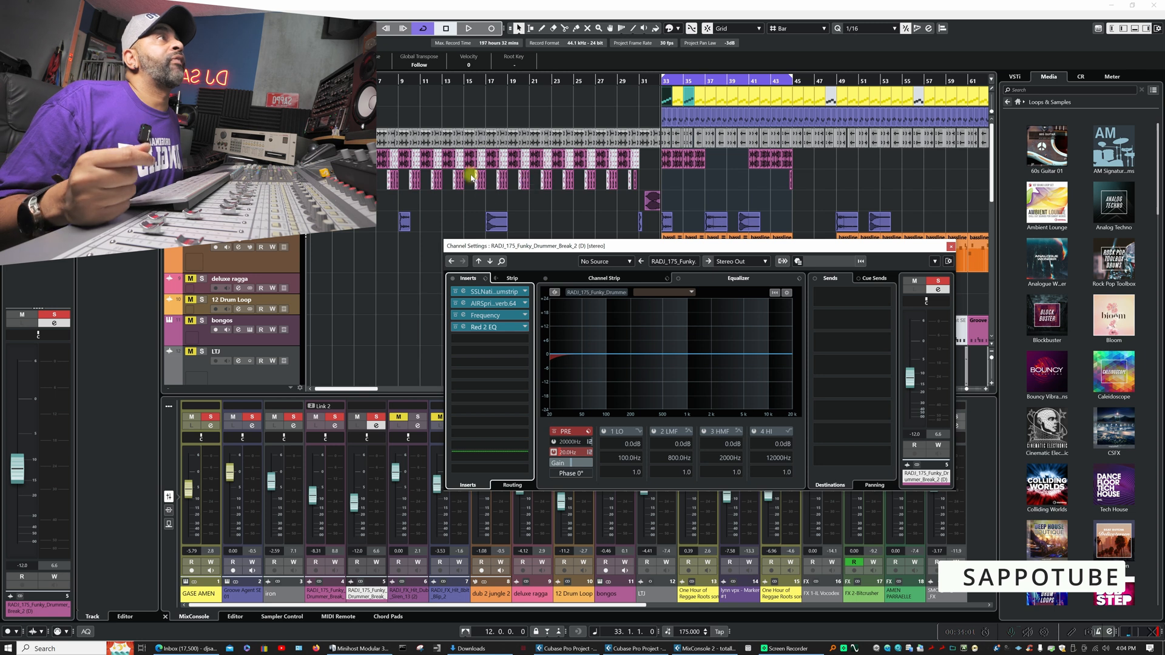
- Listen to the soloed breaks from bar 20 with the Funky Drummer channel settings in view
{"action": "left_click", "coordinate": [523, 81]}
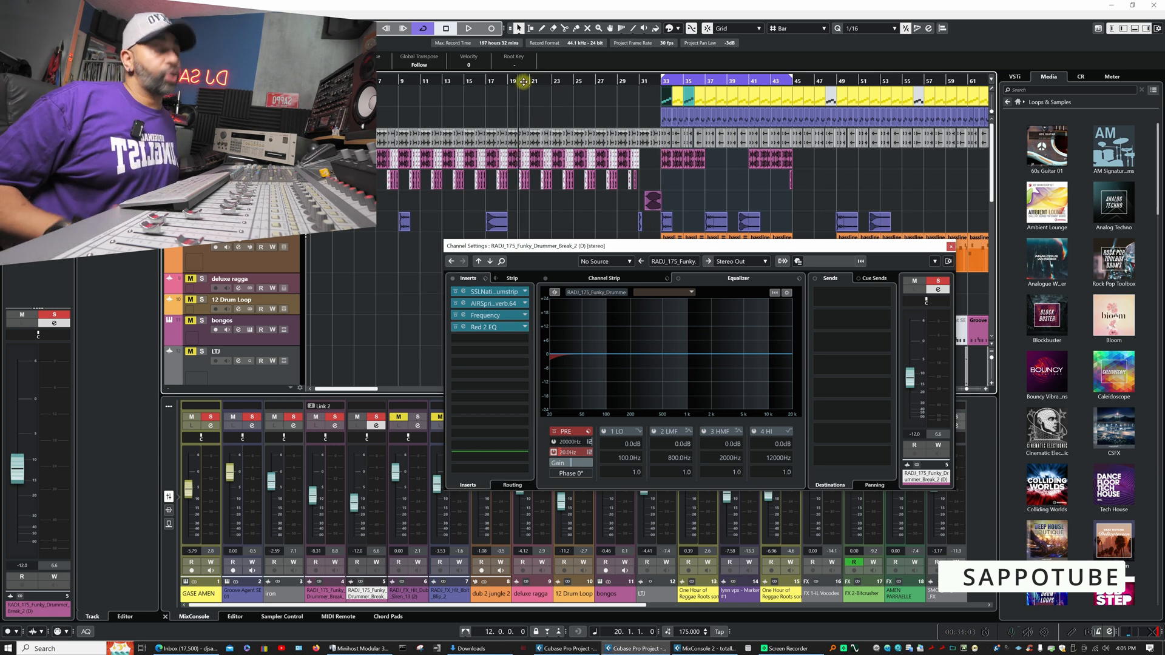
{"action": "key", "text": "space"}
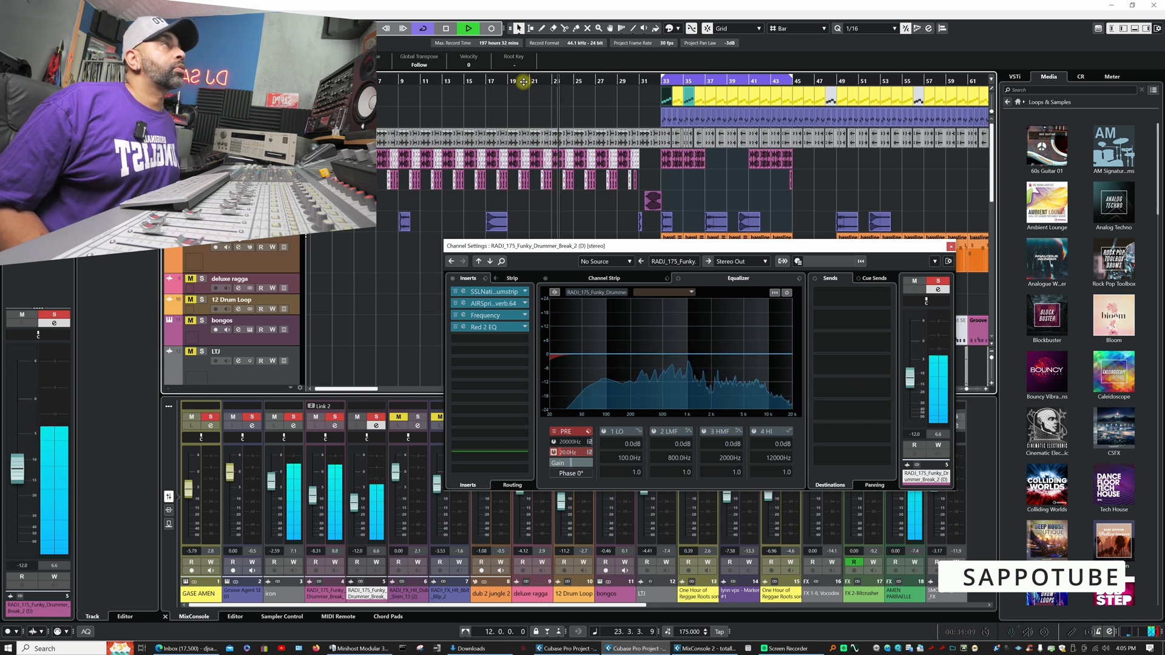
{"action": "key", "text": "space"}
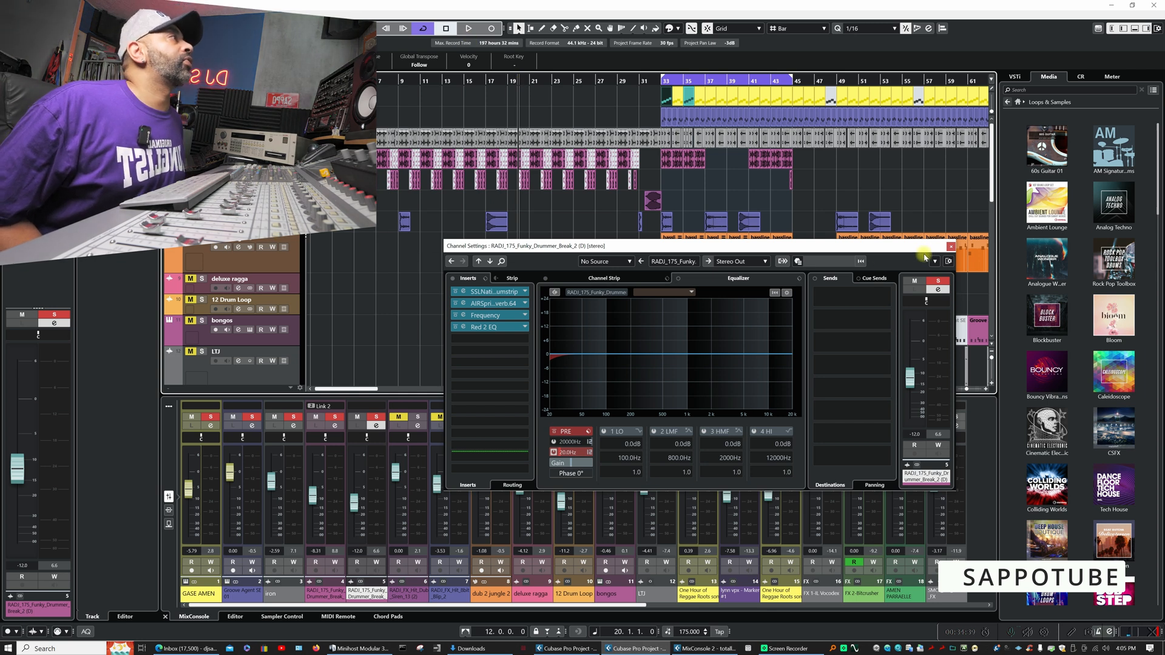
- Close the Funky Drummer channel settings and play the soloed tracks together with the dub siren from bar 31
{"action": "left_click", "coordinate": [950, 248]}
{"action": "left_click", "coordinate": [637, 81]}
{"action": "key", "text": "space"}
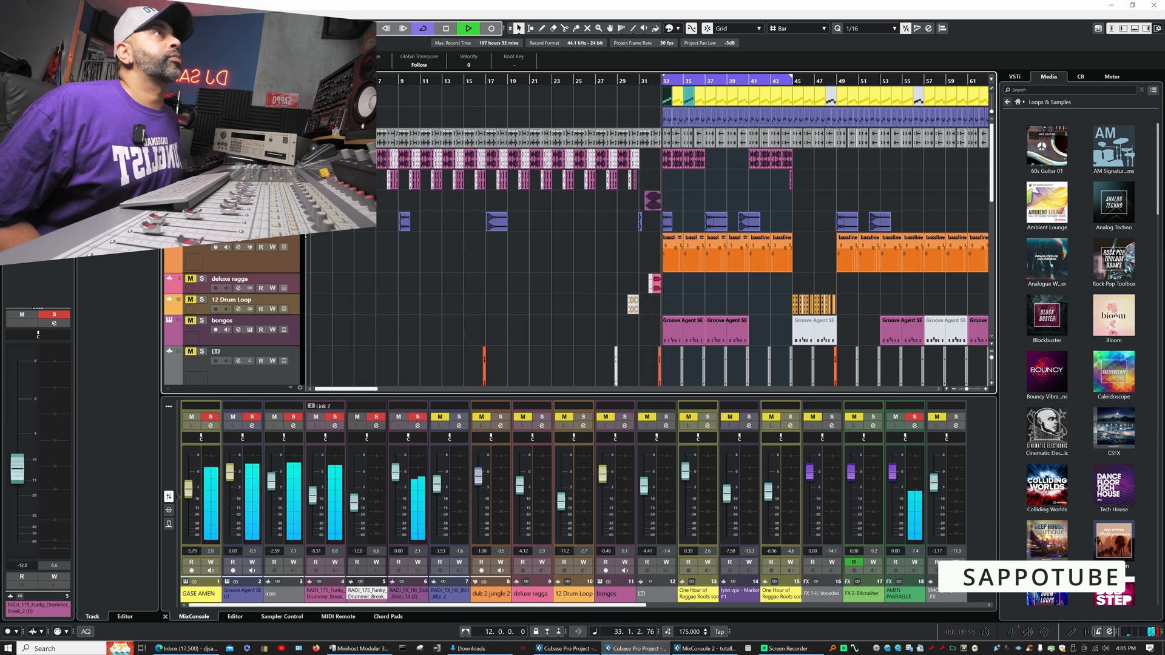
{"action": "key", "text": "space"}
- Show the channel strip of RADJ_FX_Hit_Dub_Siren_13 (2) and listen to the siren through its compressor
{"action": "left_click", "coordinate": [417, 425]}
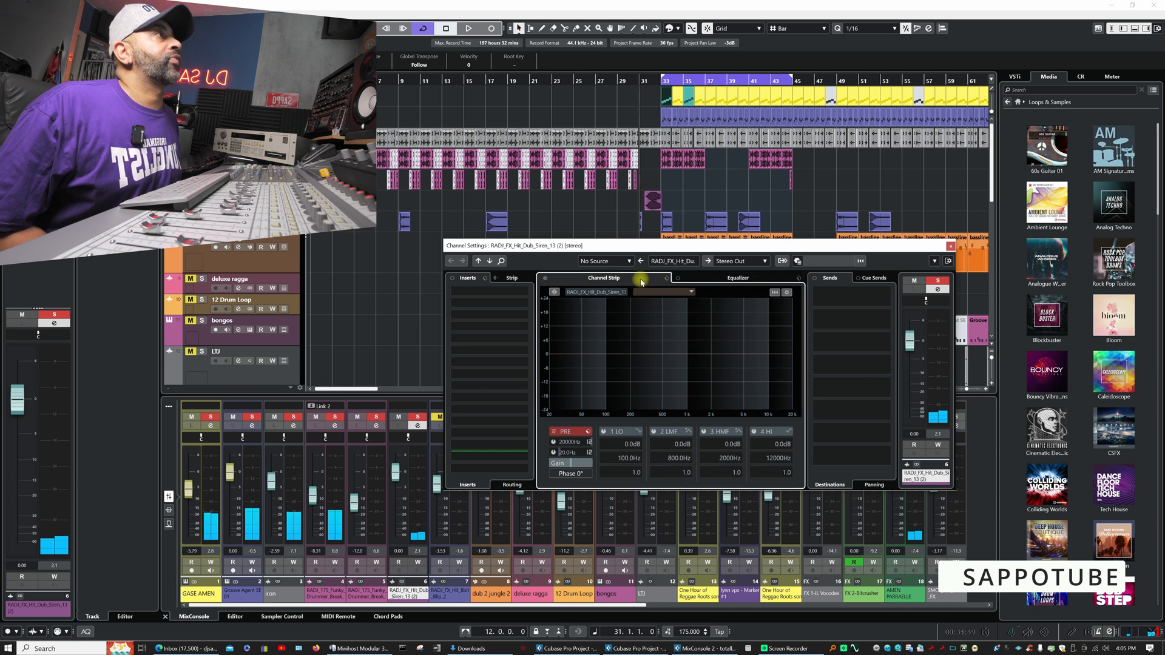
{"action": "left_click", "coordinate": [642, 283]}
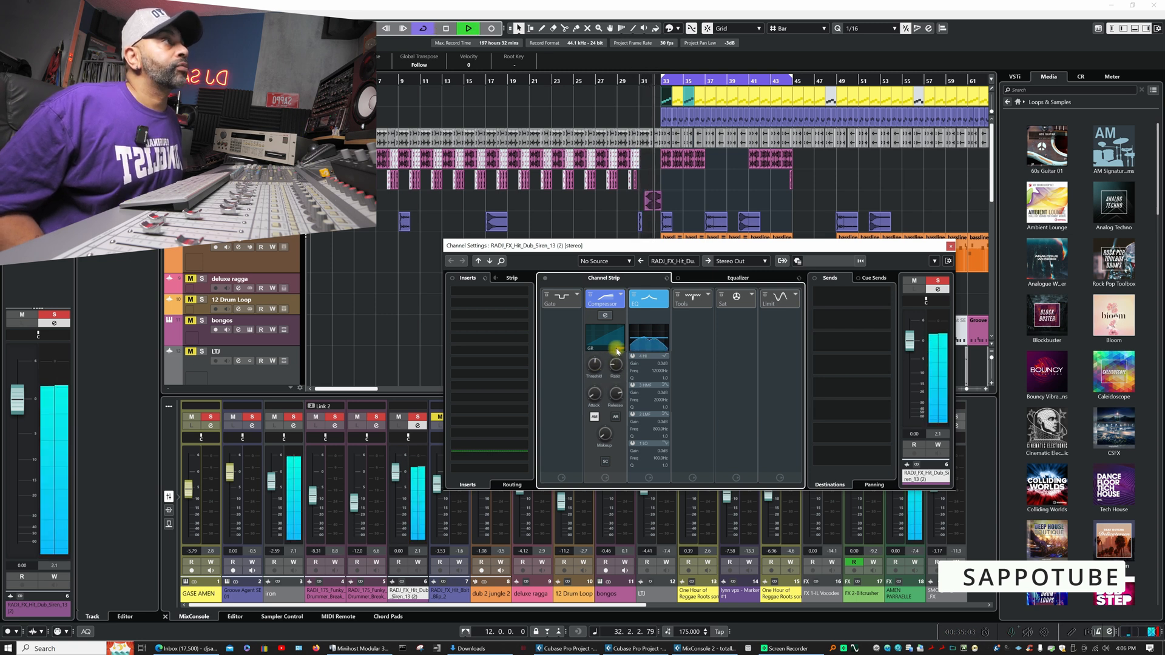
{"action": "key", "text": "space"}
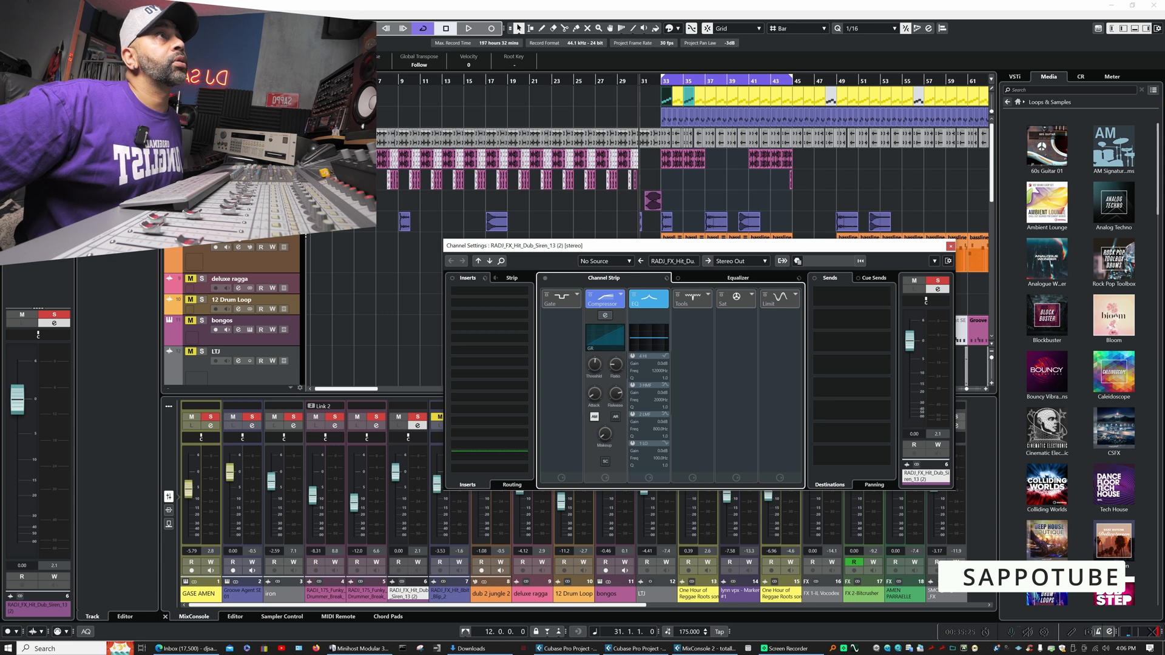
- Solo the RADJ_FX_Hit_8bit_Blip_2 track, listen to it in the mix and show its channel settings
{"action": "left_click", "coordinate": [202, 217]}
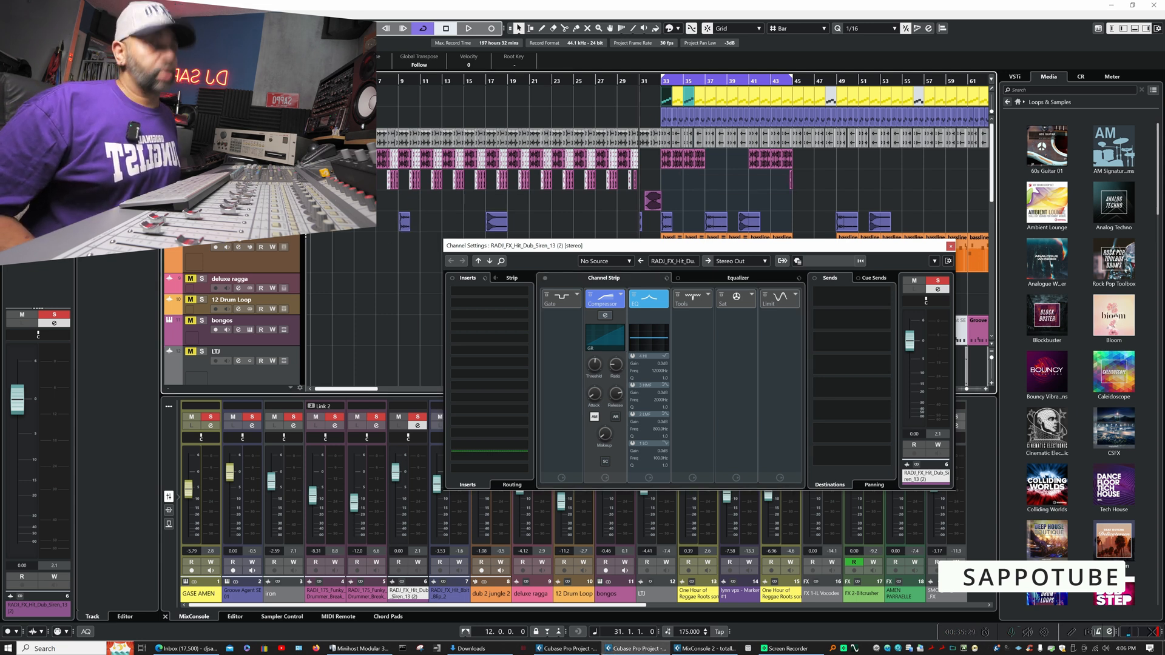
{"action": "key", "text": "space"}
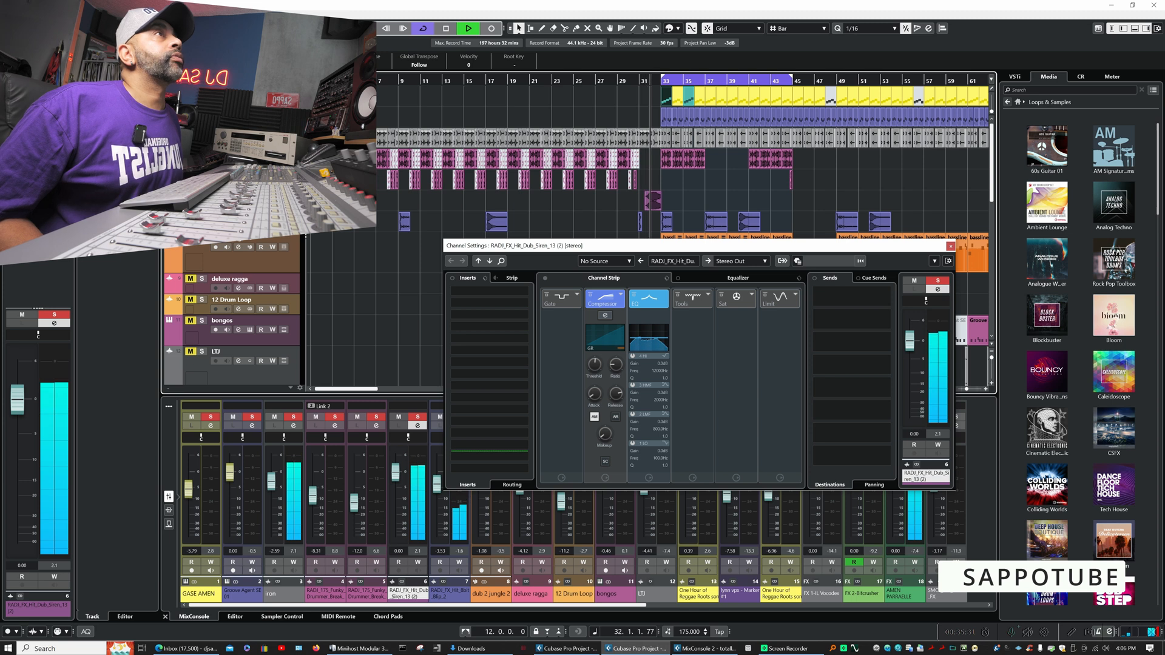
{"action": "left_click", "coordinate": [238, 227]}
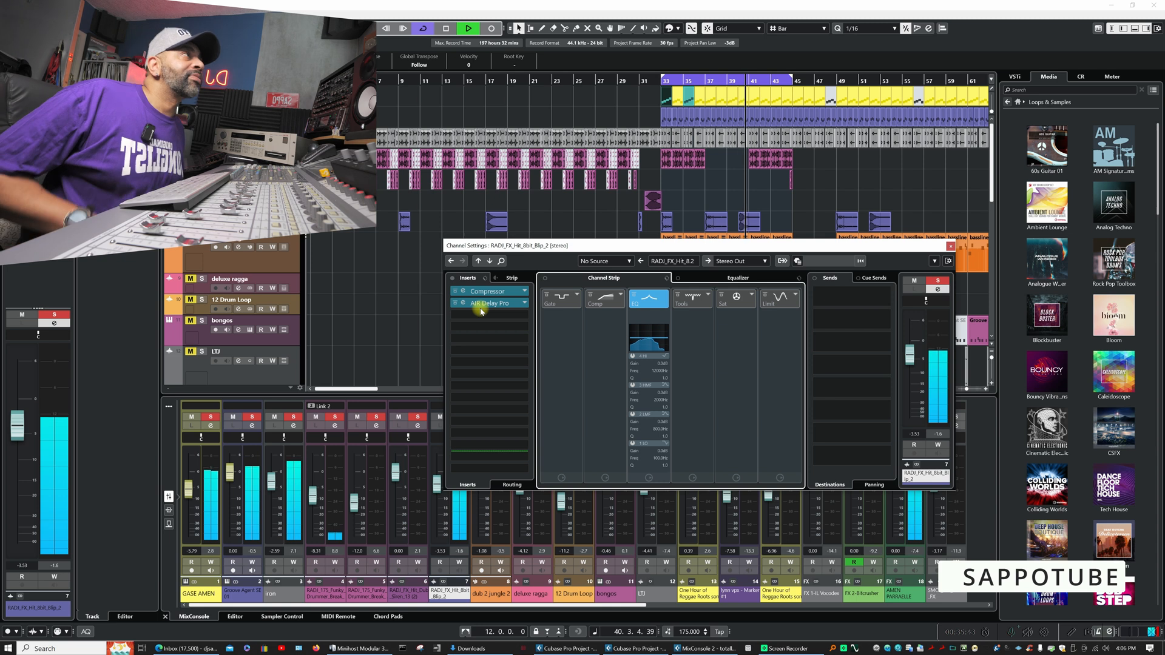
{"action": "key", "text": "space"}
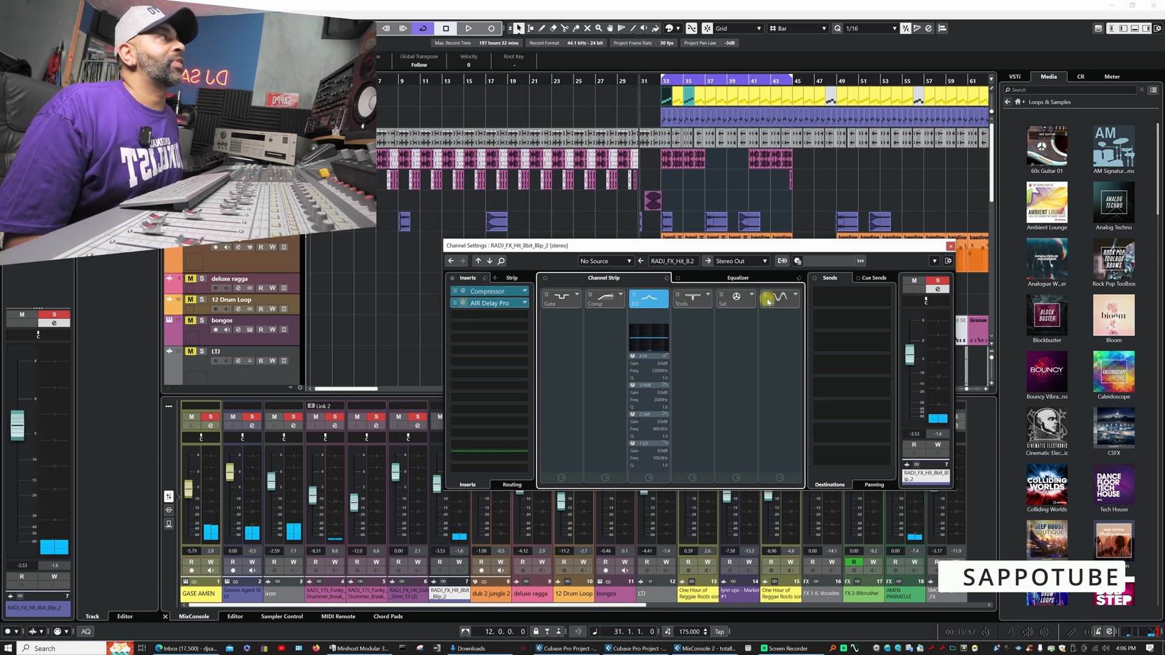
- Inspect the 8bit Blip channel's equalizer and show its AIR Delay Pro insert, toggling the insert's bypass
{"action": "left_click", "coordinate": [746, 279]}
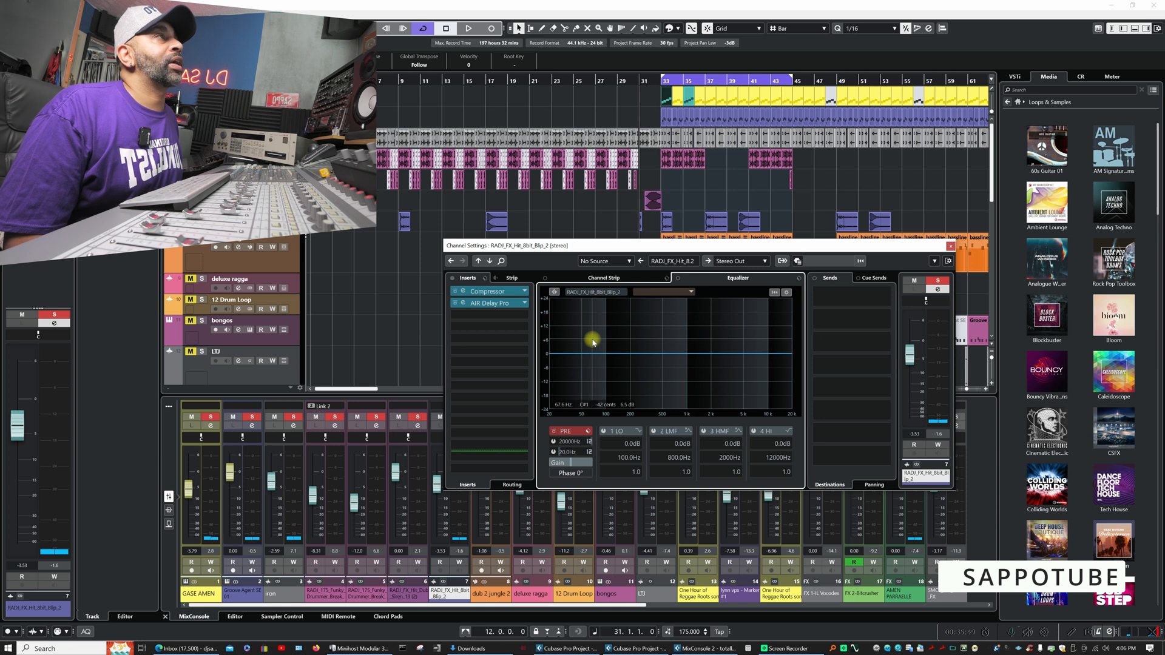
{"action": "left_click", "coordinate": [457, 303]}
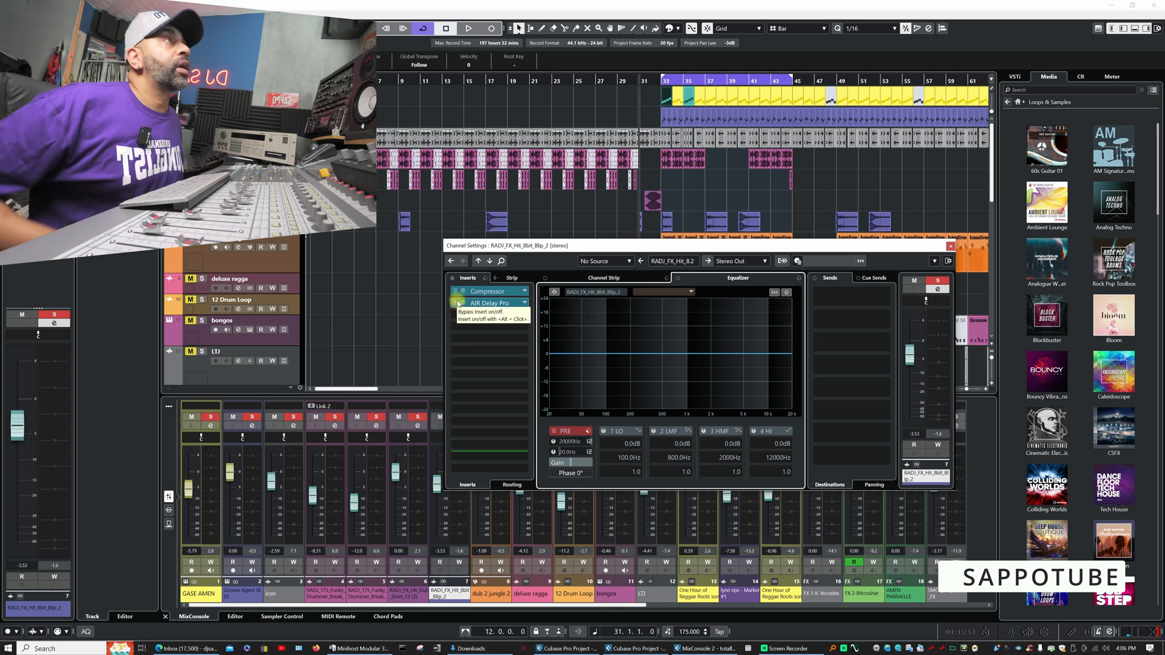
{"action": "left_click", "coordinate": [458, 303]}
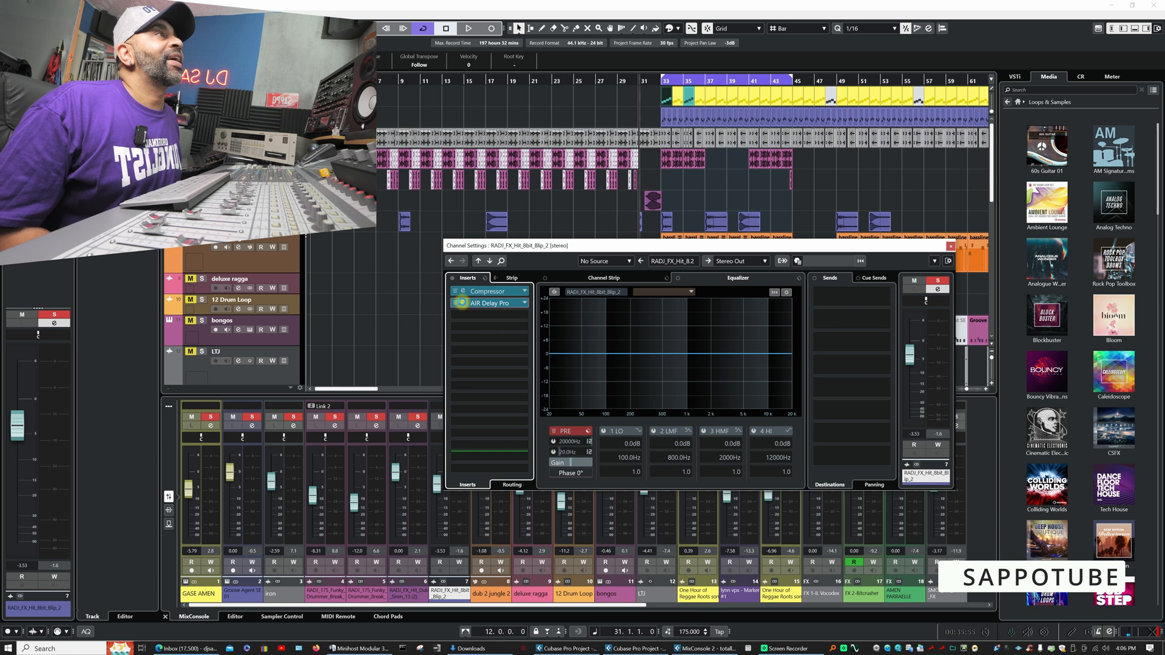
{"action": "left_click", "coordinate": [462, 303]}
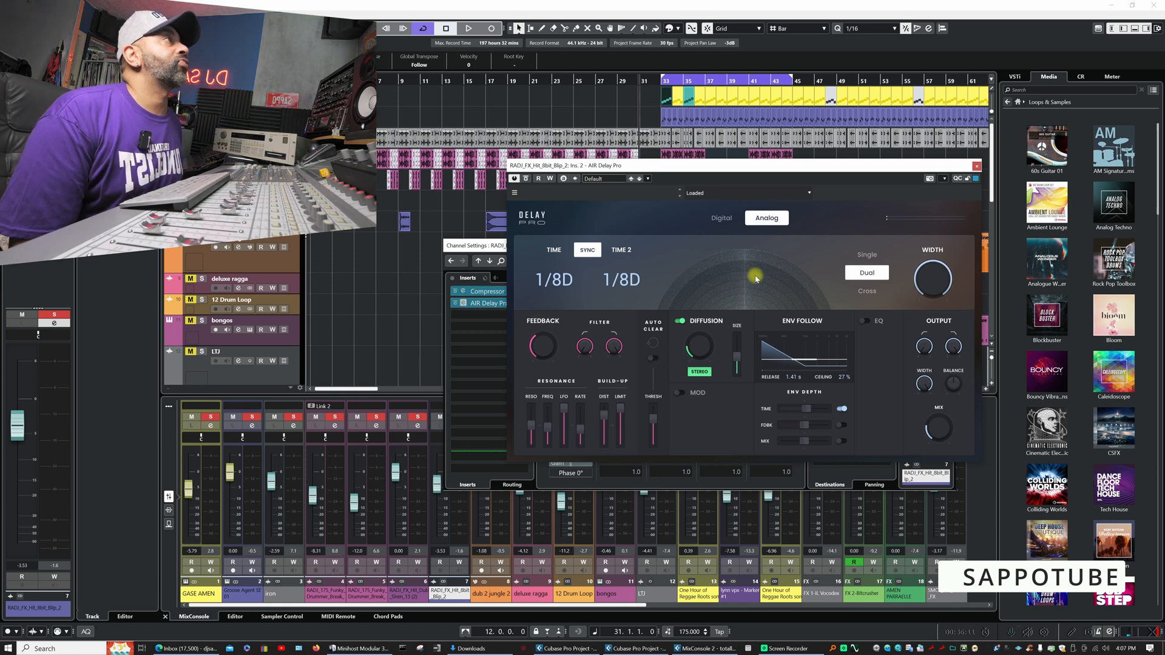
- Browse AIR Delay Pro's preset categories without loading a preset
{"action": "left_click", "coordinate": [731, 195]}
{"action": "mouse_move", "coordinate": [723, 317]}
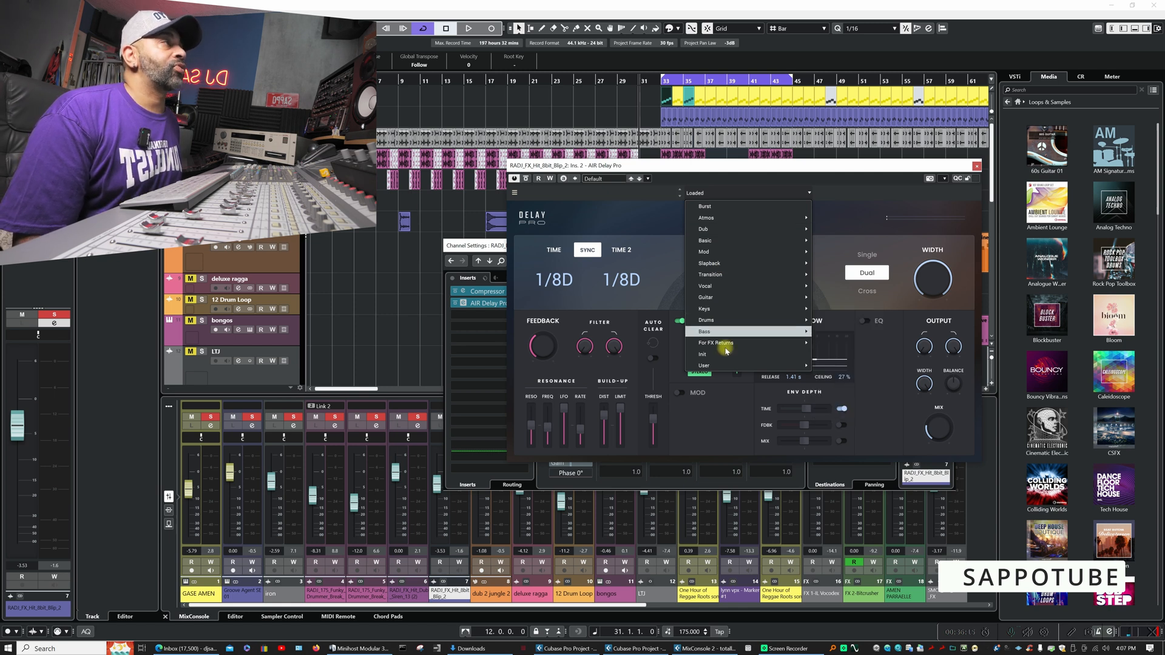
{"action": "mouse_move", "coordinate": [730, 347]}
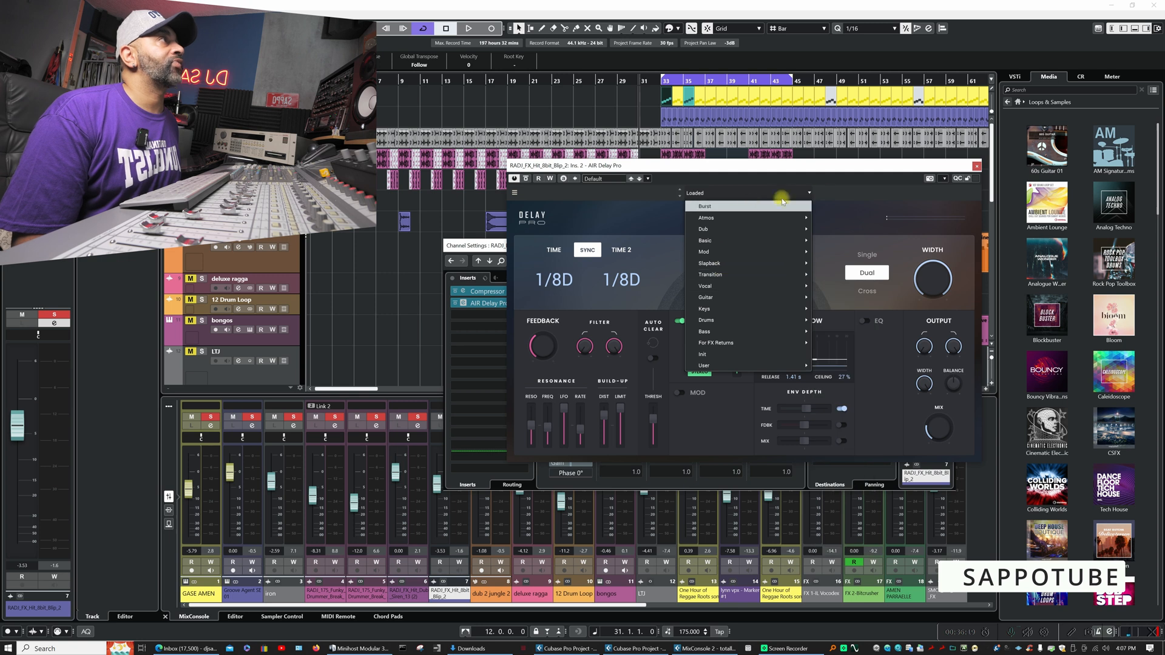
{"action": "left_click", "coordinate": [849, 187]}
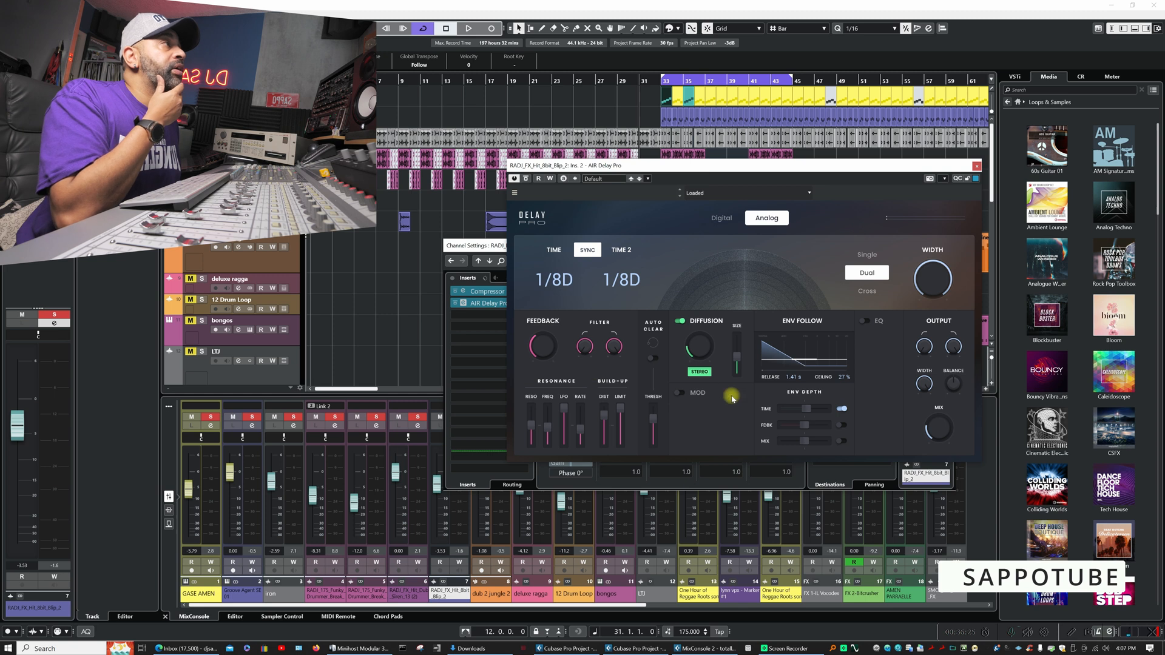
- Try AIR Delay Pro's EQ section and Digital mode, returning to EQ off and Analog mode
{"action": "left_click", "coordinate": [864, 321]}
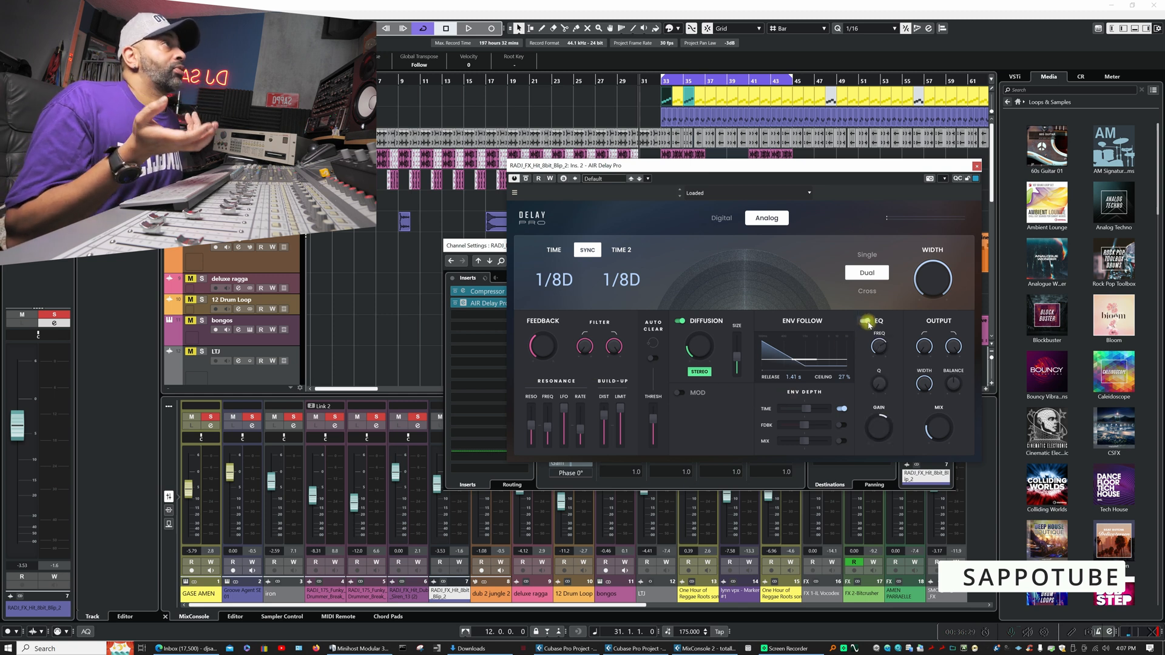
{"action": "left_click", "coordinate": [867, 323]}
{"action": "mouse_move", "coordinate": [702, 350]}
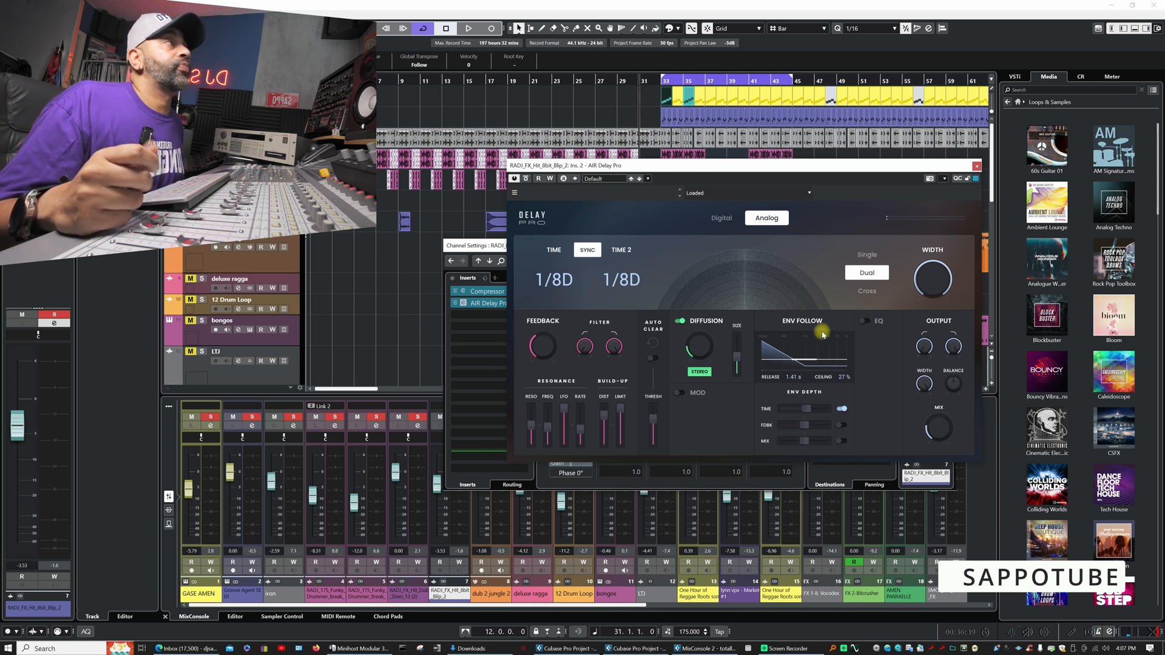
{"action": "left_click", "coordinate": [721, 217]}
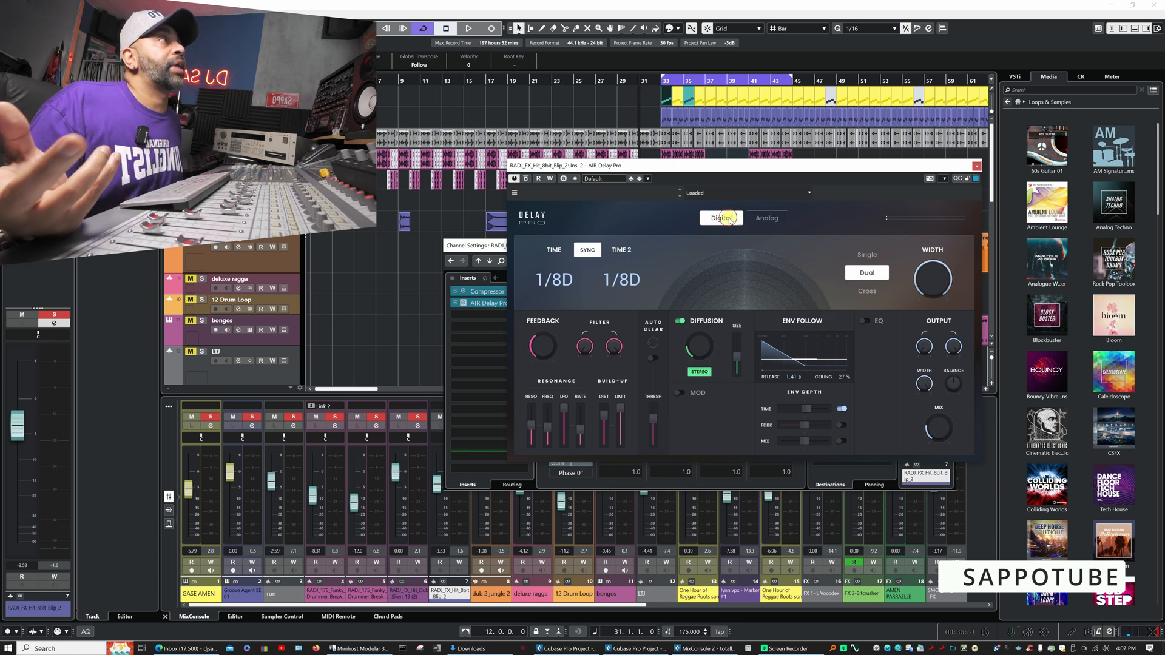
{"action": "left_click", "coordinate": [777, 219]}
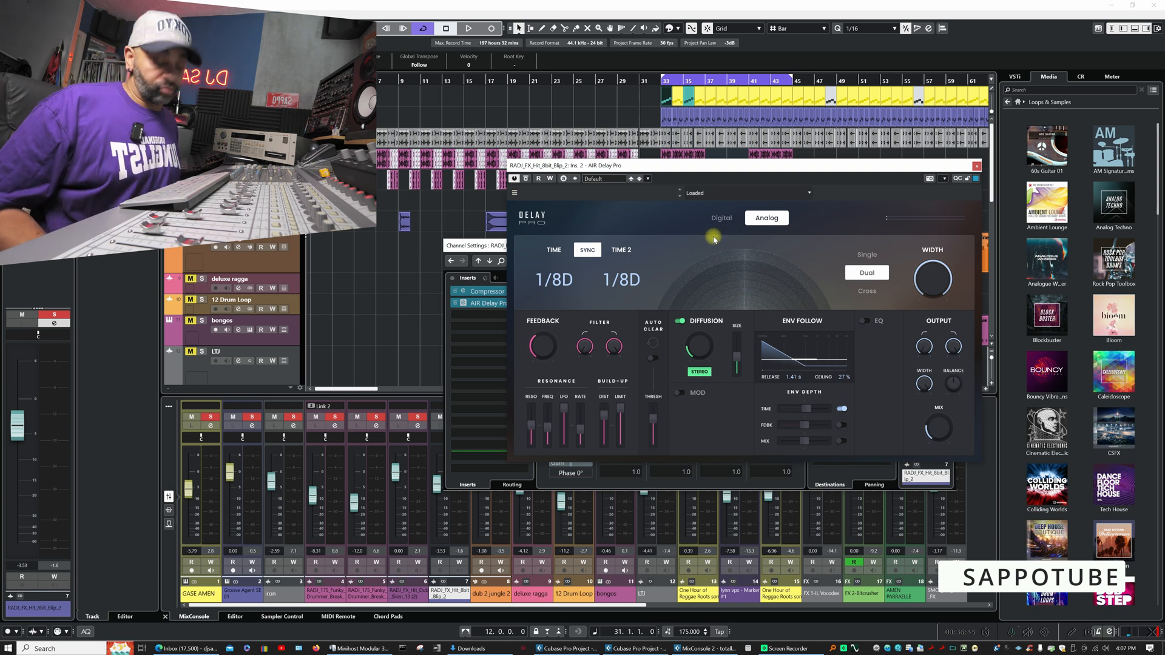
- Move the AIR Delay Pro window lower, close the 8bit Blip channel settings and listen to the blip with the soloed tracks
{"action": "left_click_drag", "start_coordinate": [798, 167], "coordinate": [760, 292]}
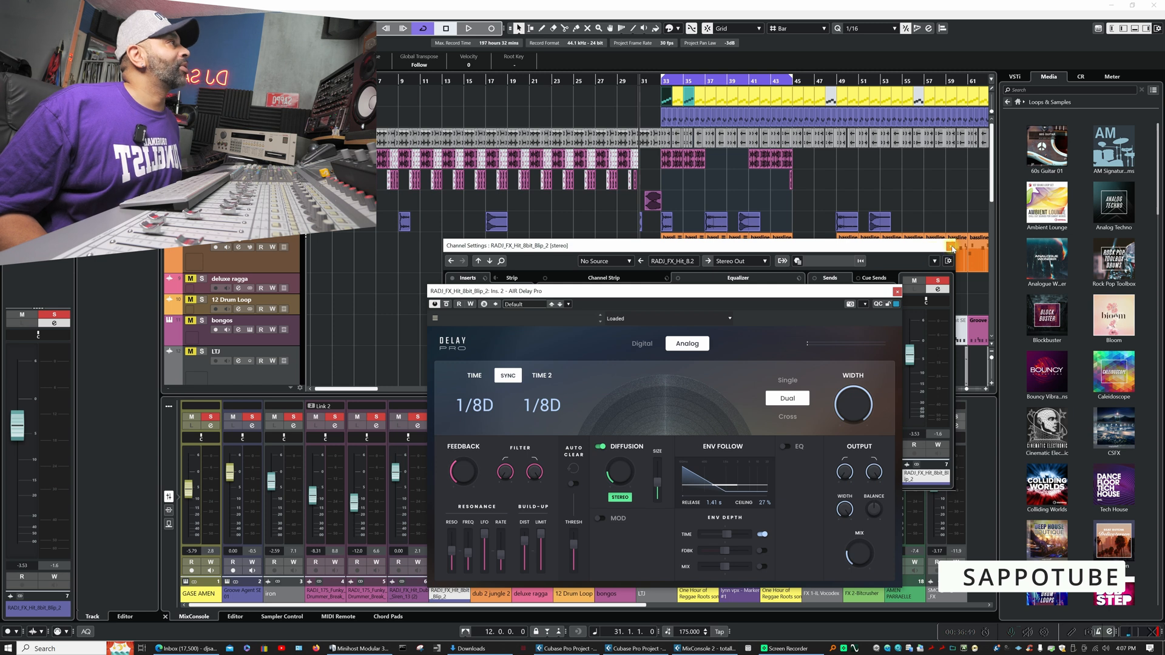
{"action": "left_click", "coordinate": [950, 247]}
{"action": "key", "text": "space"}
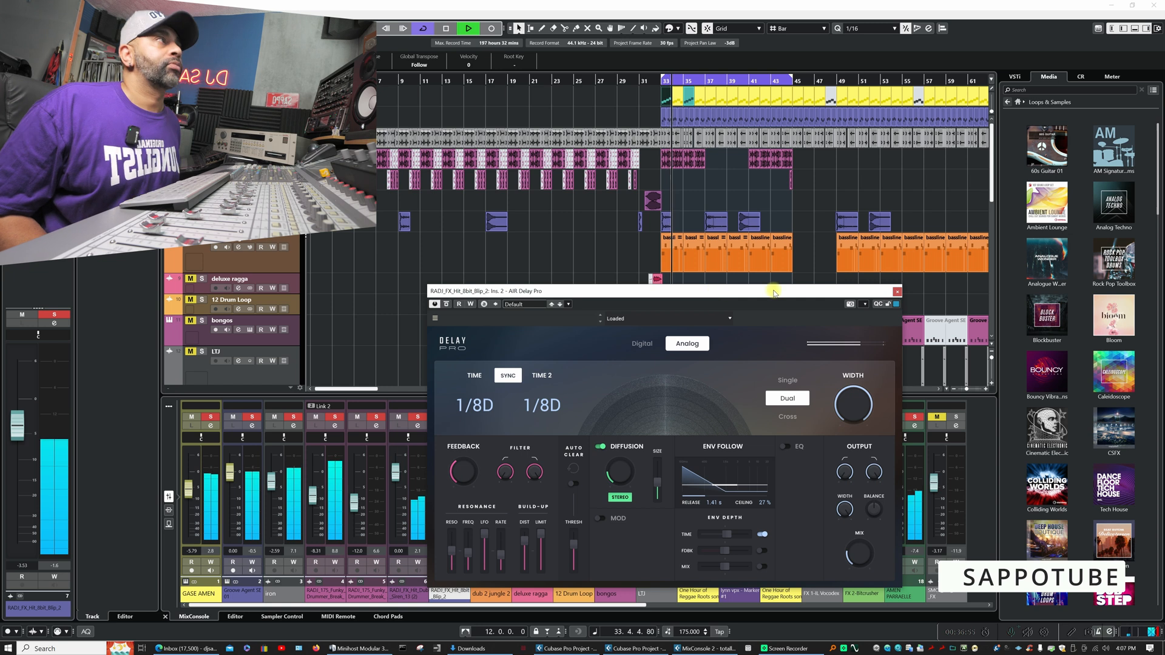
- Close AIR Delay Pro, clear the existing solos, solo the dub 2 jungle 2 track and play from bar 33
{"action": "left_click", "coordinate": [894, 296]}
{"action": "key", "text": "space"}
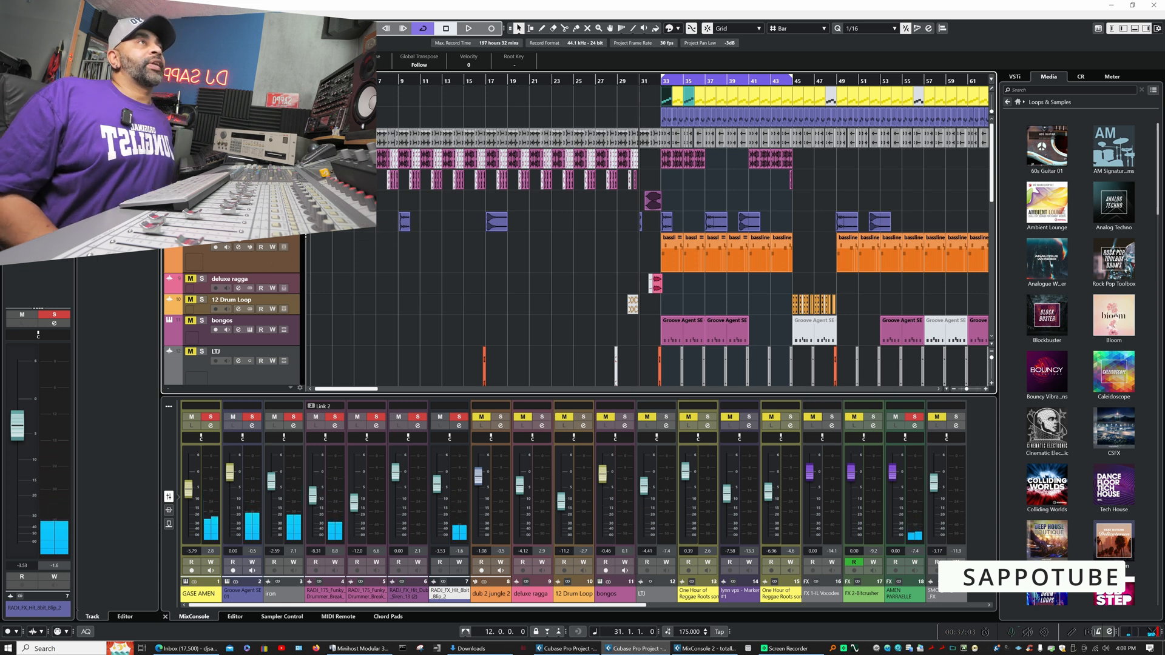
{"action": "left_click", "coordinate": [182, 29]}
{"action": "left_click", "coordinate": [202, 238]}
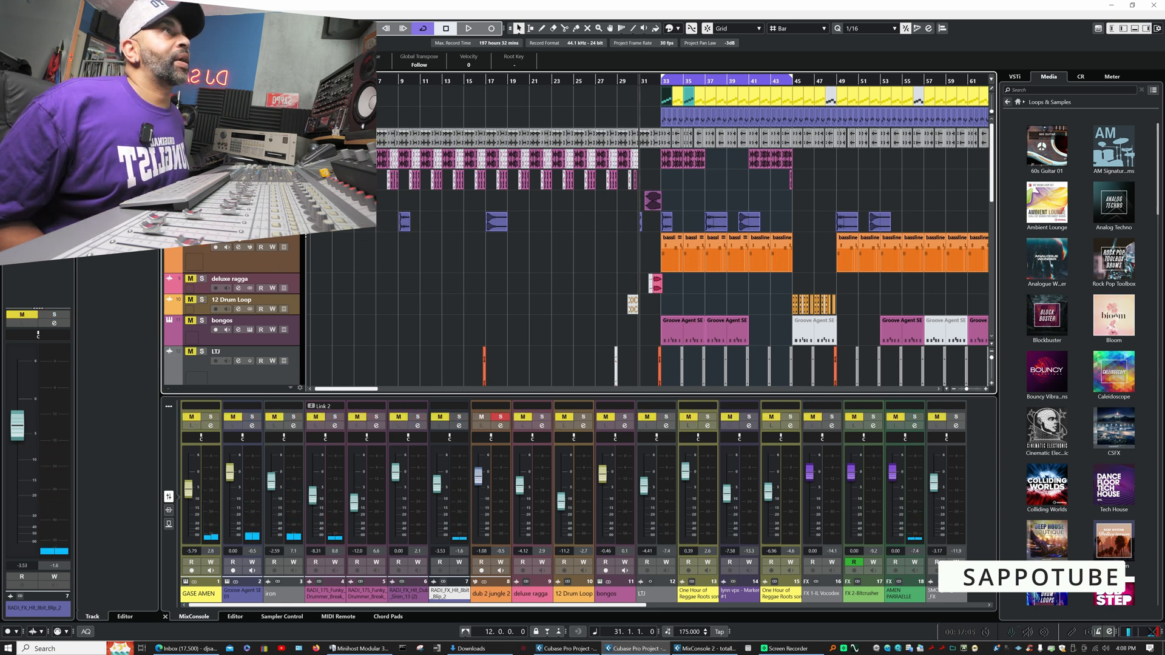
{"action": "left_click", "coordinate": [662, 82]}
{"action": "key", "text": "space"}
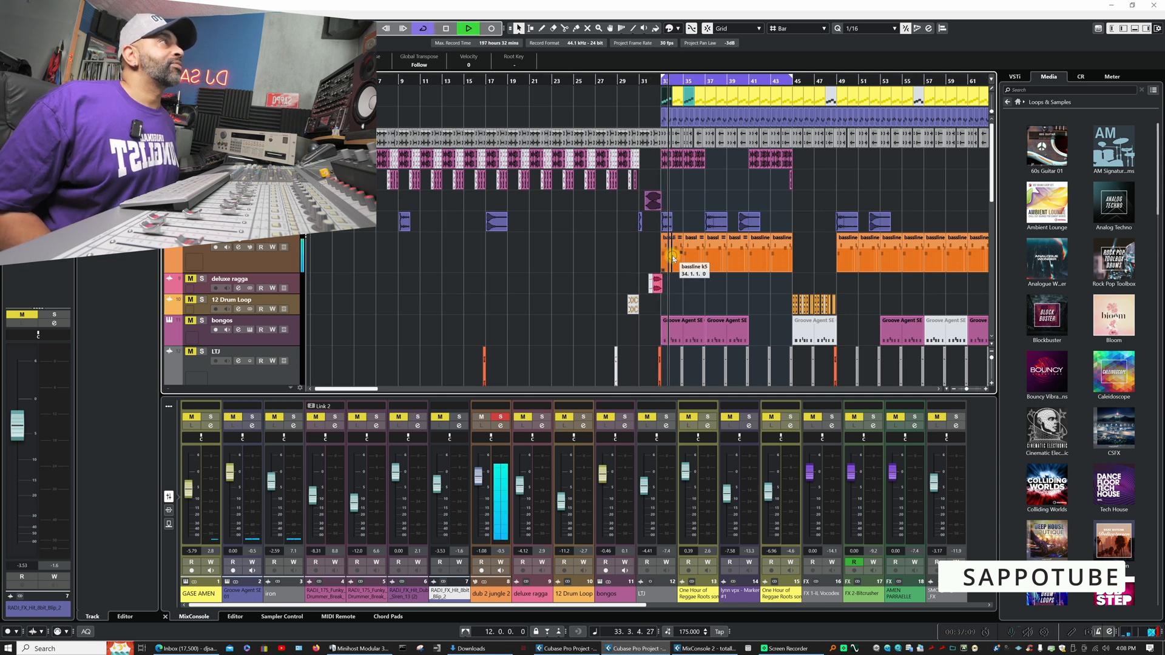
- Open the first bassline k5 part in the Key Editor and examine its notes over bars 33 and 34 during playback
{"action": "double_click", "coordinate": [673, 258]}
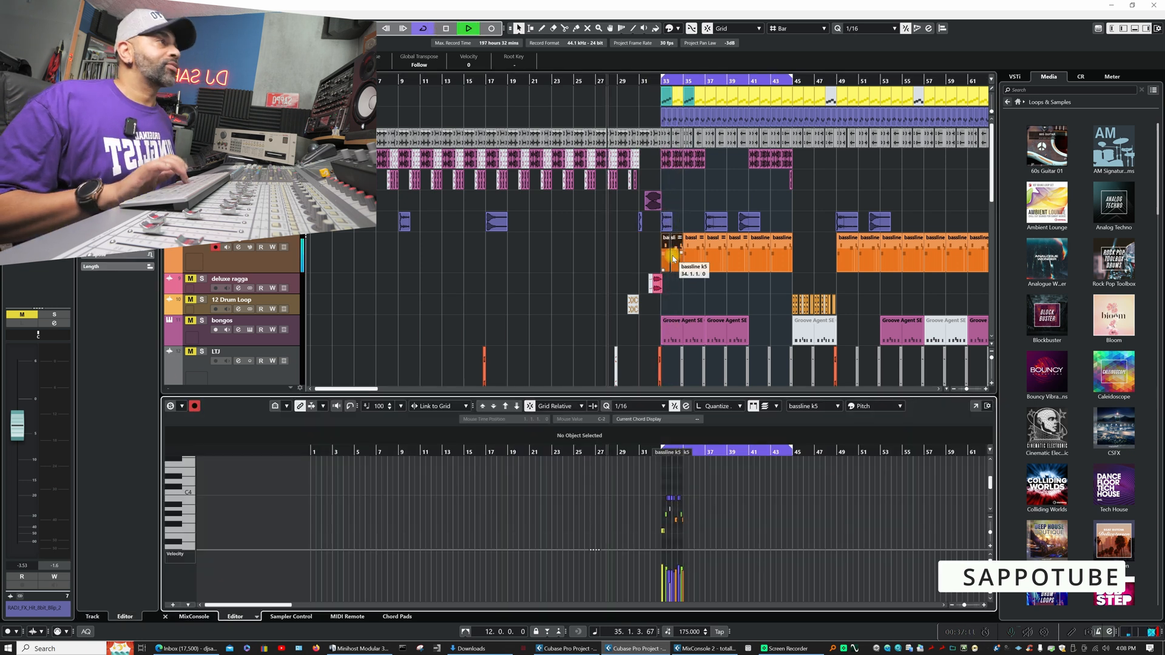
{"action": "key", "text": "h"}
{"action": "key", "text": "h"}
{"action": "key", "text": "h"}
{"action": "key", "text": "h"}
{"action": "key", "text": "h"}
{"action": "key", "text": "h"}
{"action": "key", "text": "h"}
{"action": "key", "text": "h"}
{"action": "key", "text": "h"}
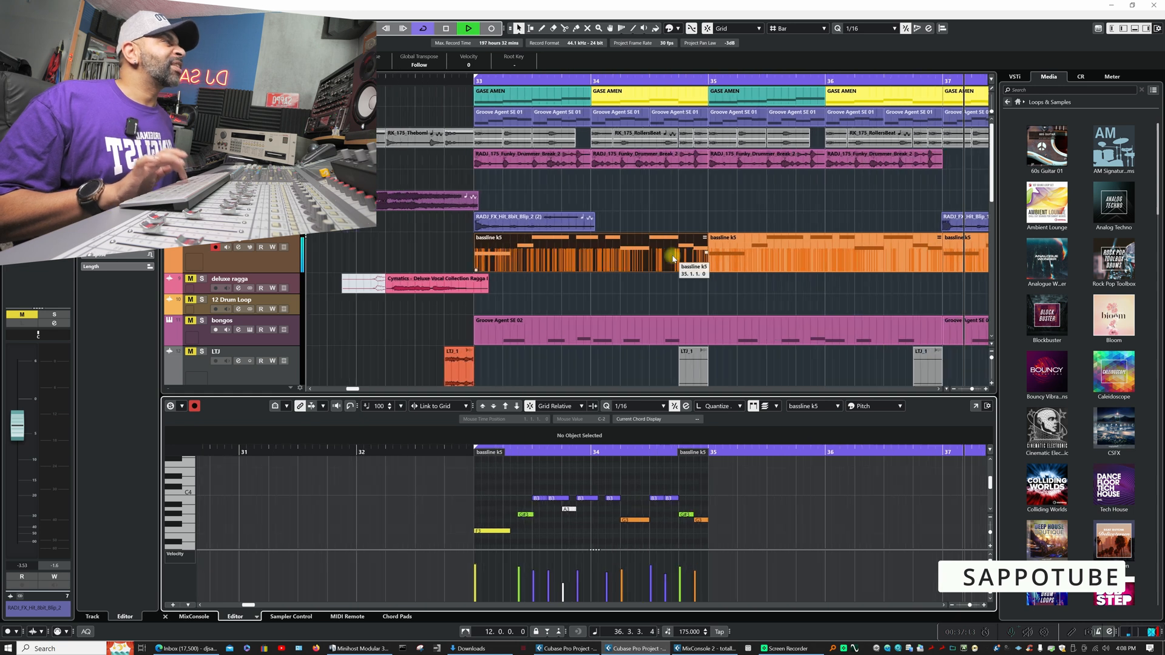
{"action": "key", "text": "h"}
{"action": "key", "text": "h"}
{"action": "key", "text": "space"}
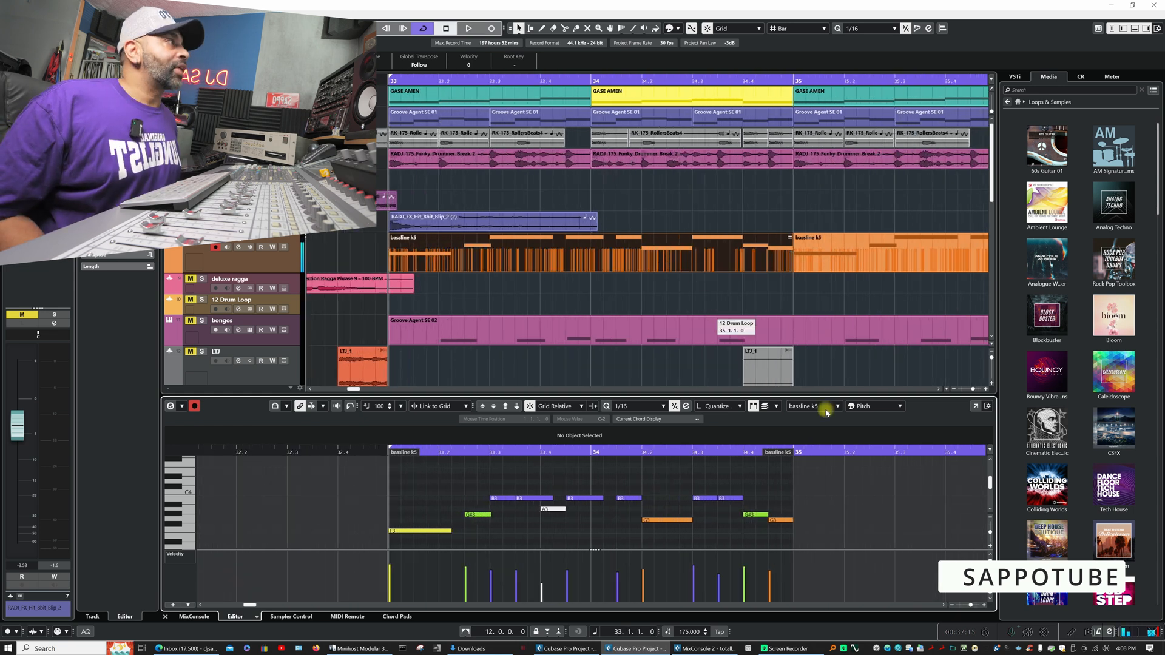
- Try colouring the bassline notes by Velocity, returning the colour scheme to Pitch
{"action": "left_click", "coordinate": [901, 408]}
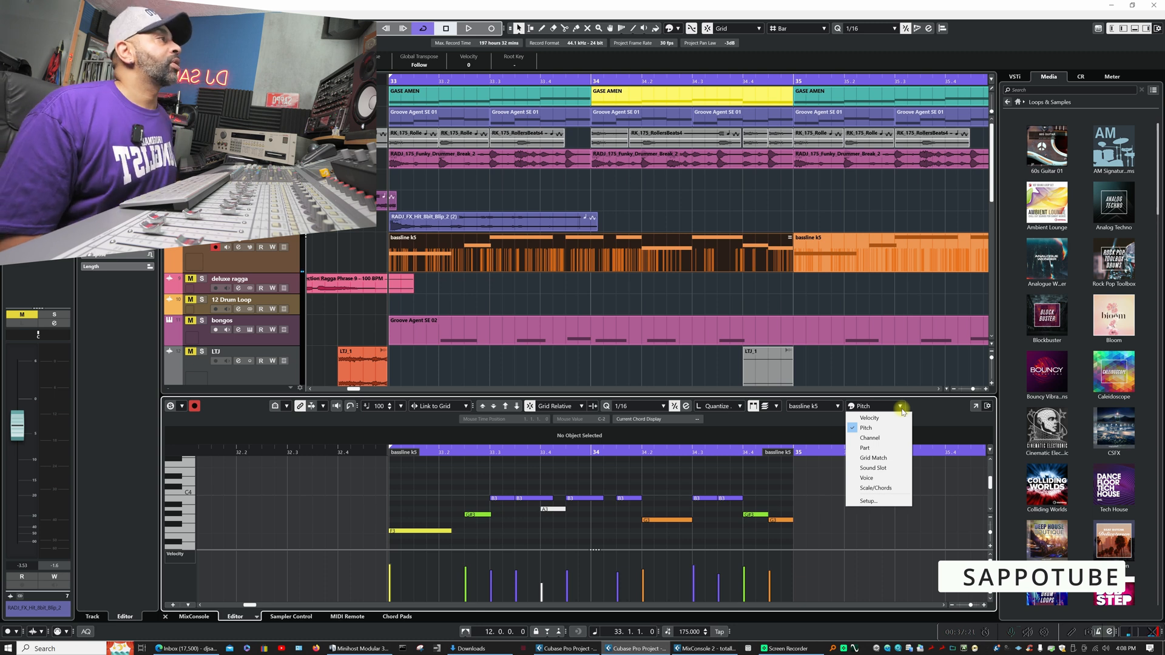
{"action": "left_click", "coordinate": [891, 418]}
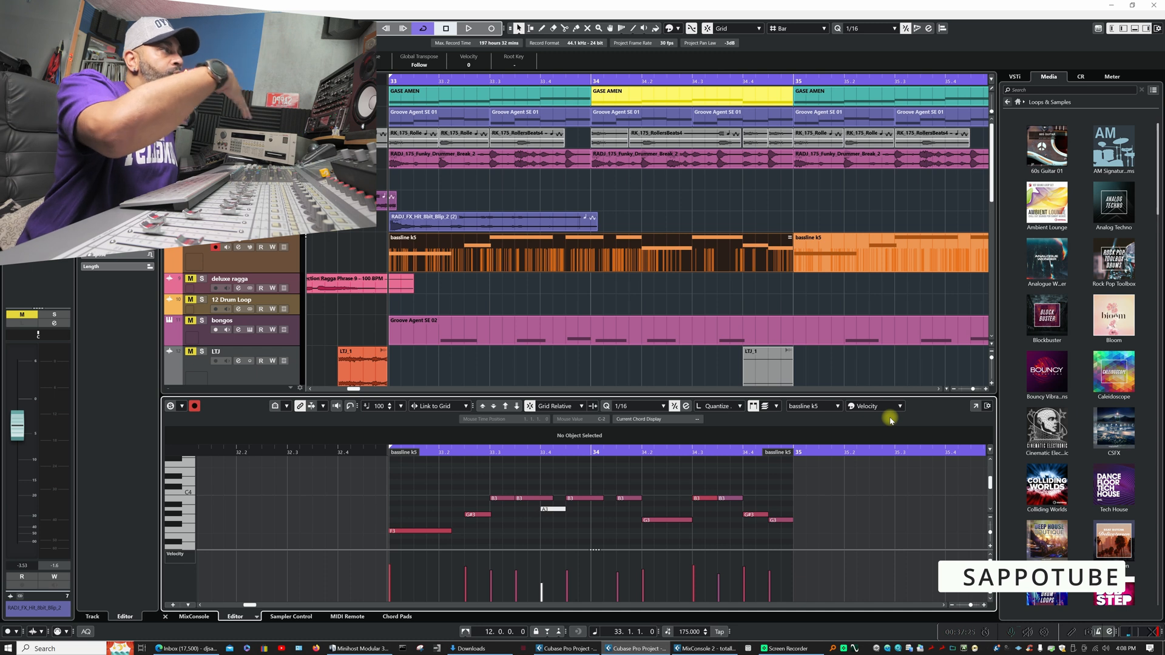
{"action": "left_click", "coordinate": [901, 409]}
{"action": "left_click", "coordinate": [888, 428]}
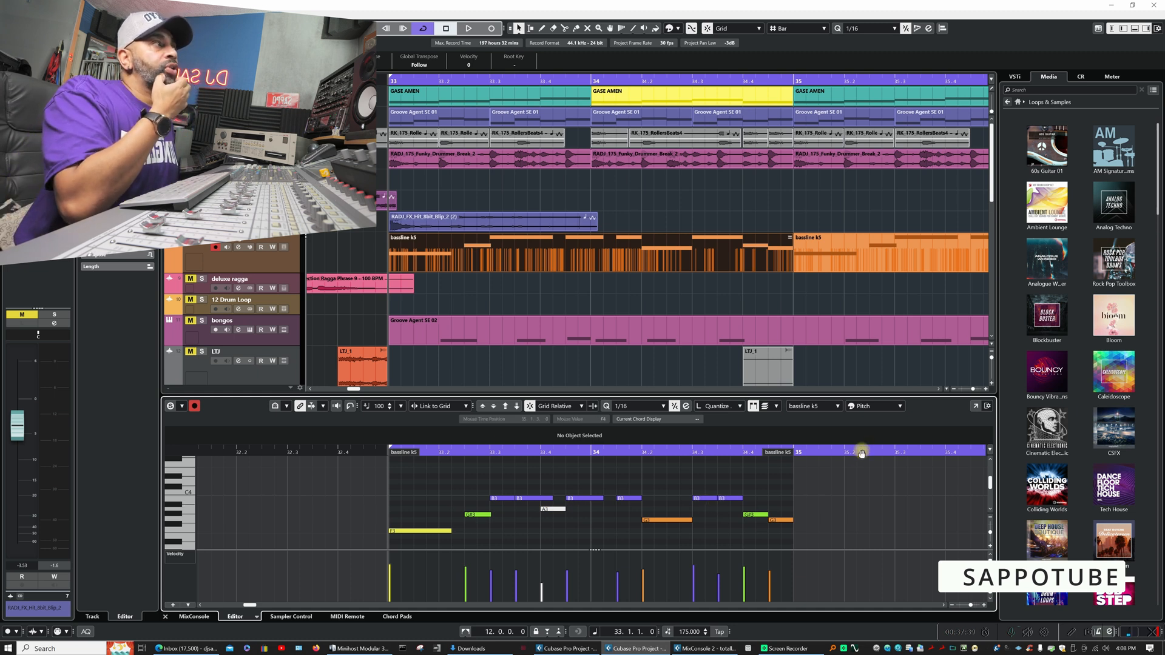
- Listen briefly to the bassline and show the dub 2 jungle 2 sampler, viewing the filter shapes while keeping LP24
{"action": "key", "text": "space"}
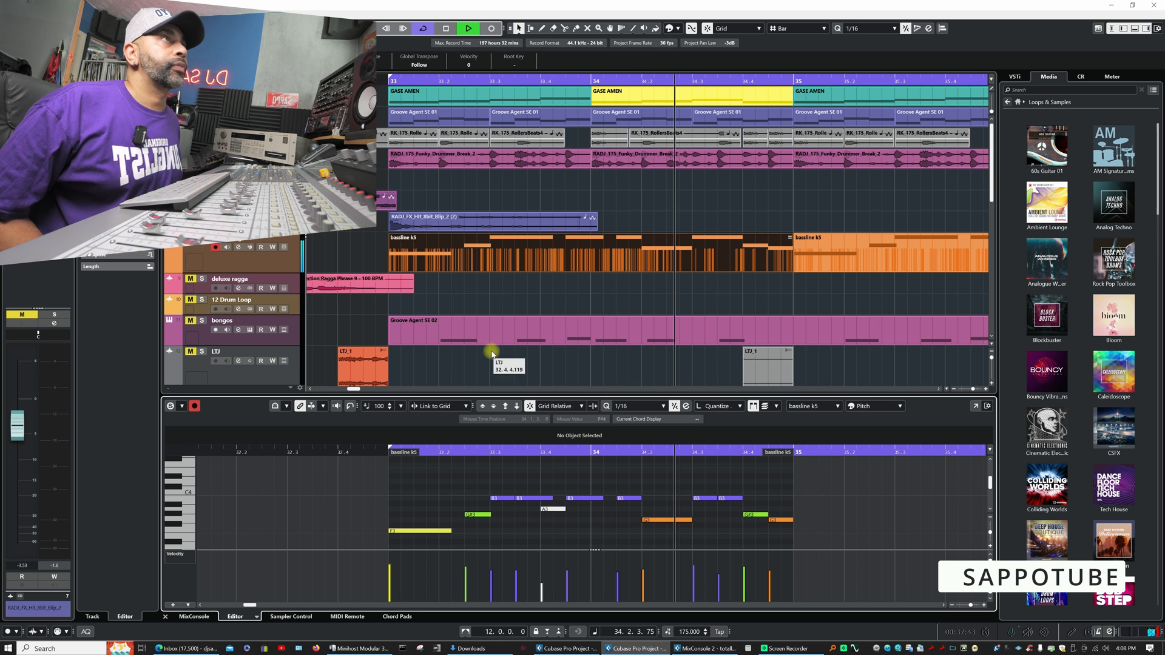
{"action": "key", "text": "space"}
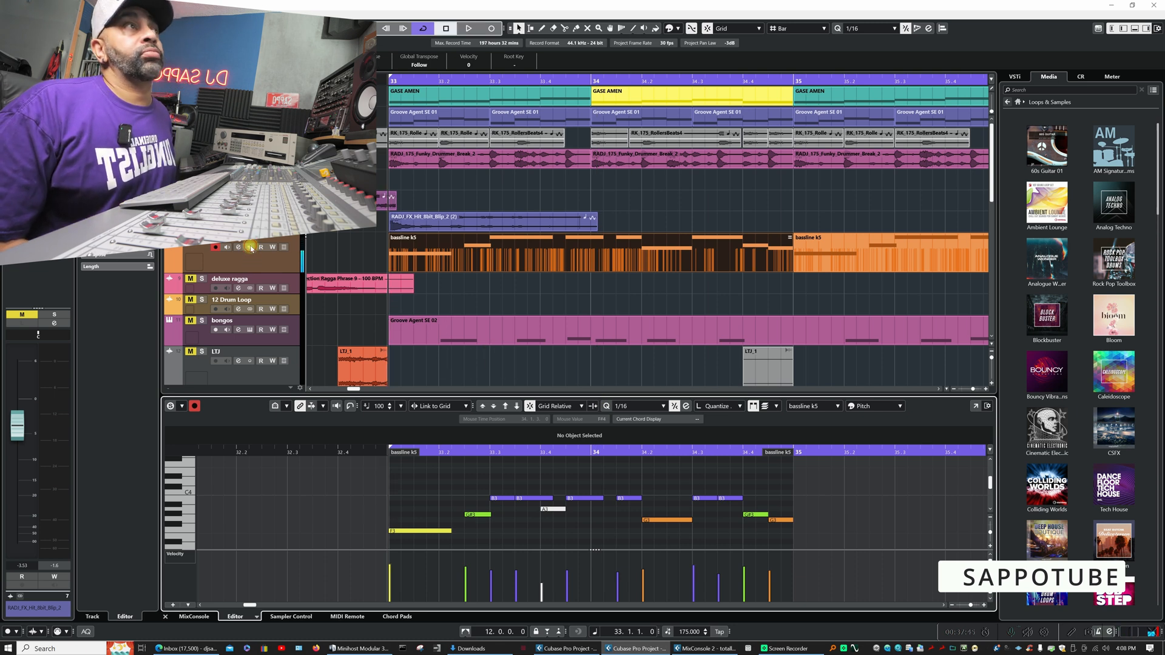
{"action": "left_click", "coordinate": [249, 247]}
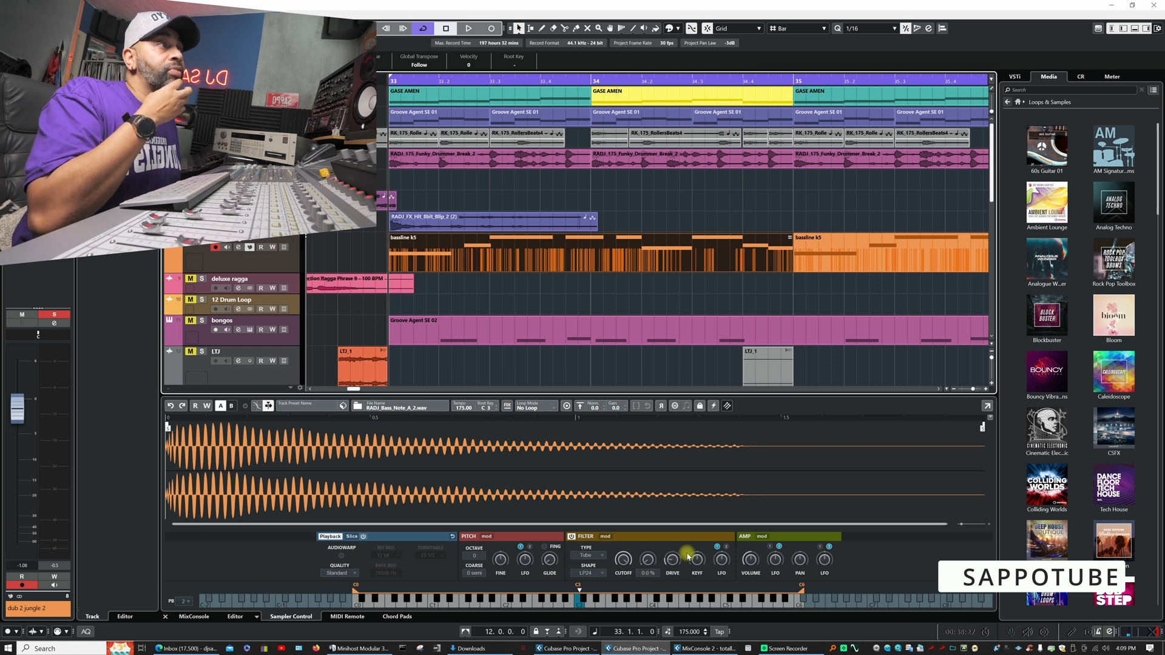
{"action": "left_click", "coordinate": [596, 572]}
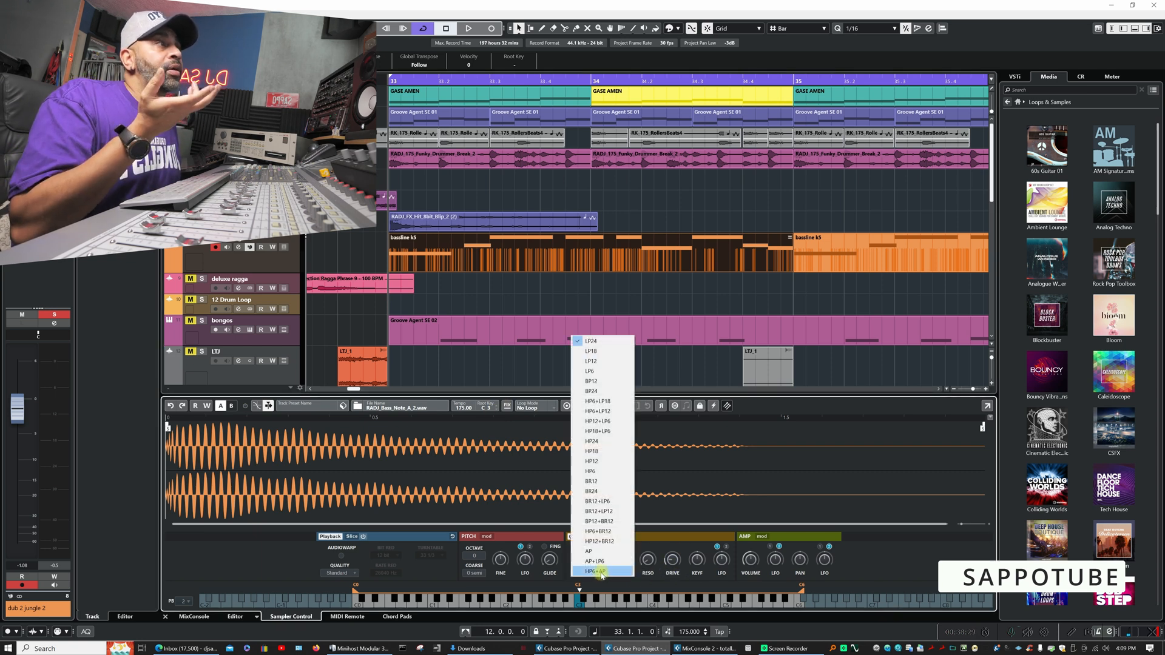
{"action": "left_click", "coordinate": [672, 587]}
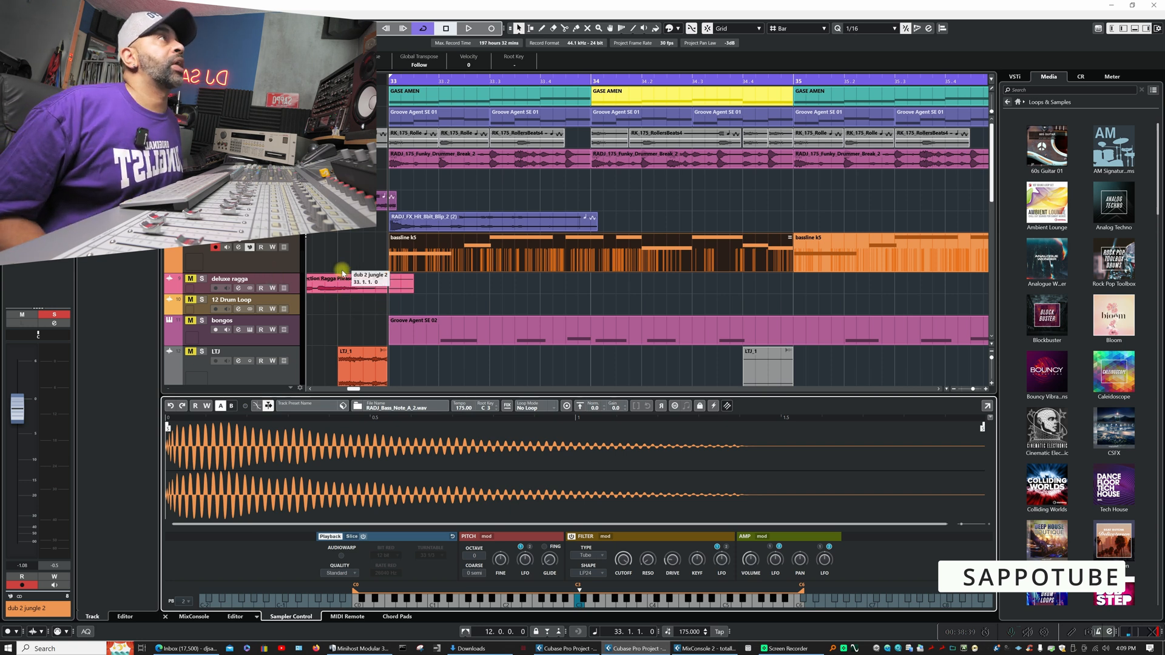
- Audition the sampler filter's Drive at up to about 75.5% while the bassline plays, bringing it back to a low amount
{"action": "key", "text": "space"}
{"action": "key", "text": "space"}
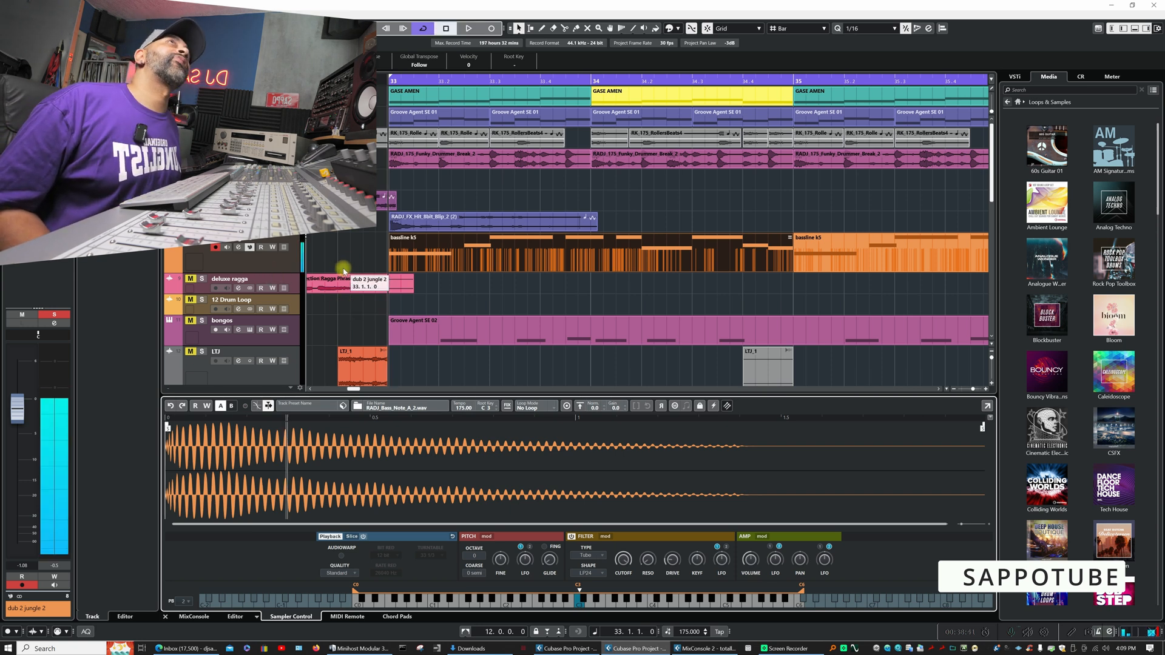
{"action": "key", "text": "space"}
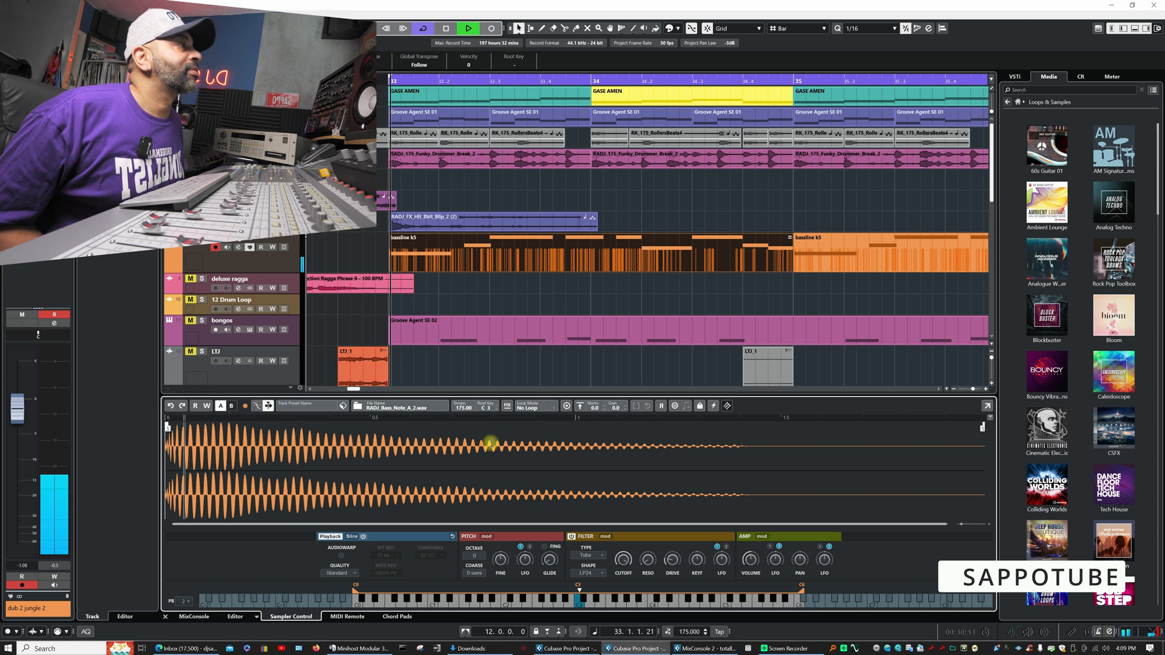
{"action": "left_click_drag", "start_coordinate": [672, 561], "coordinate": [687, 523]}
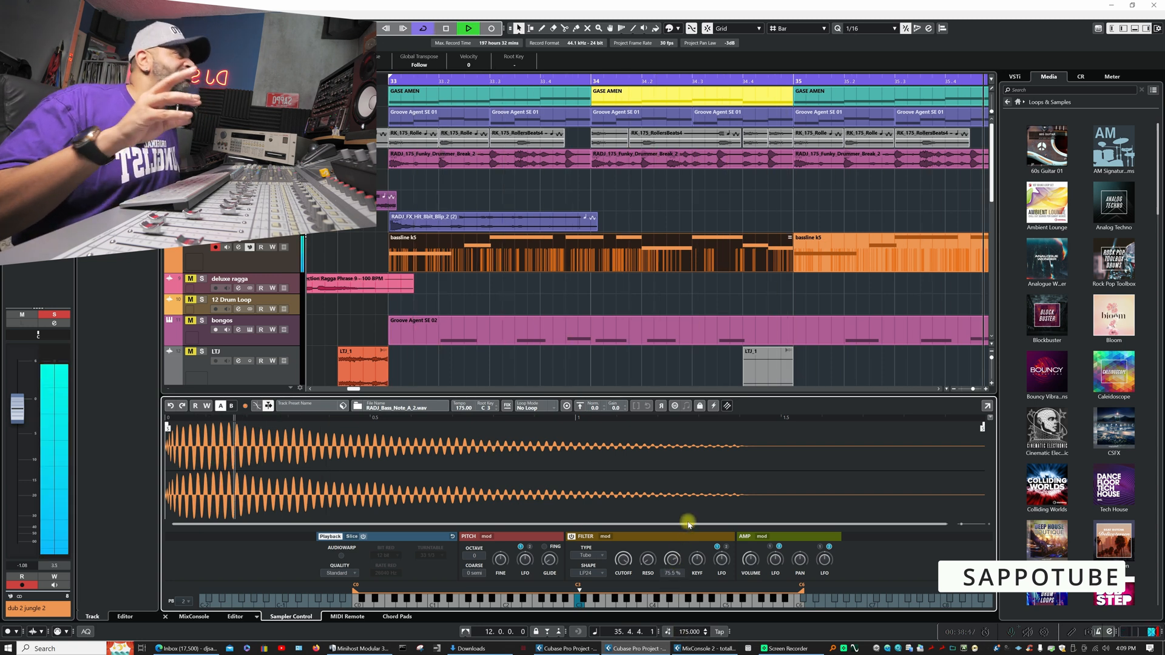
{"action": "left_click_drag", "start_coordinate": [688, 522], "coordinate": [666, 557]}
{"action": "key", "text": "space"}
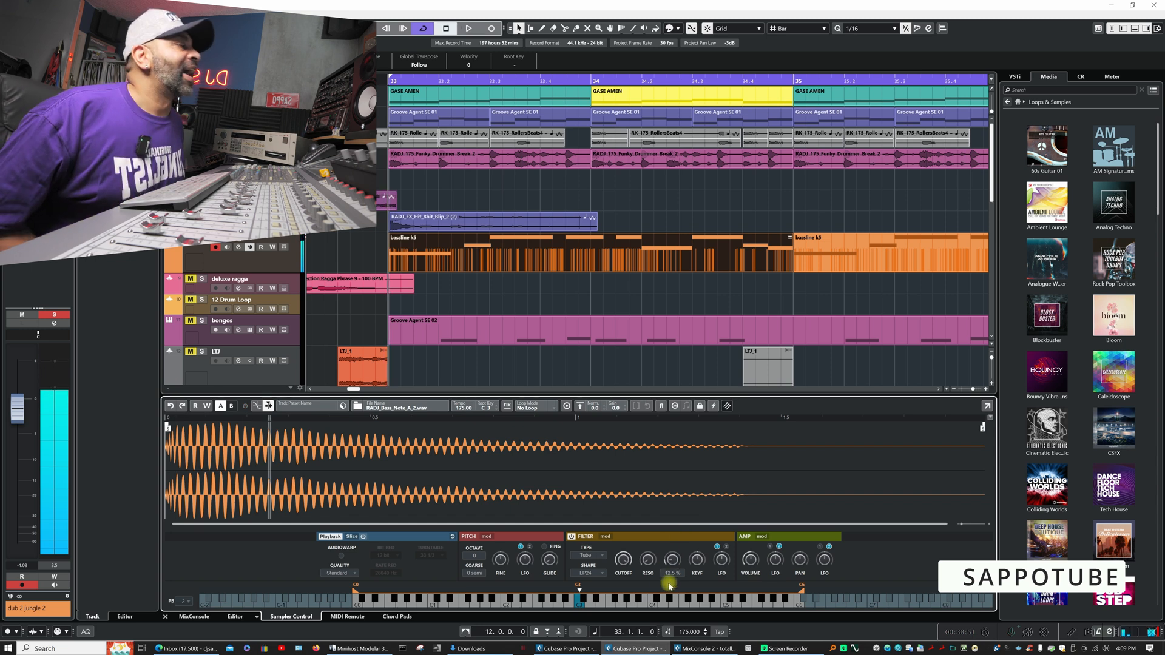
{"action": "left_click_drag", "start_coordinate": [673, 565], "coordinate": [672, 561]}
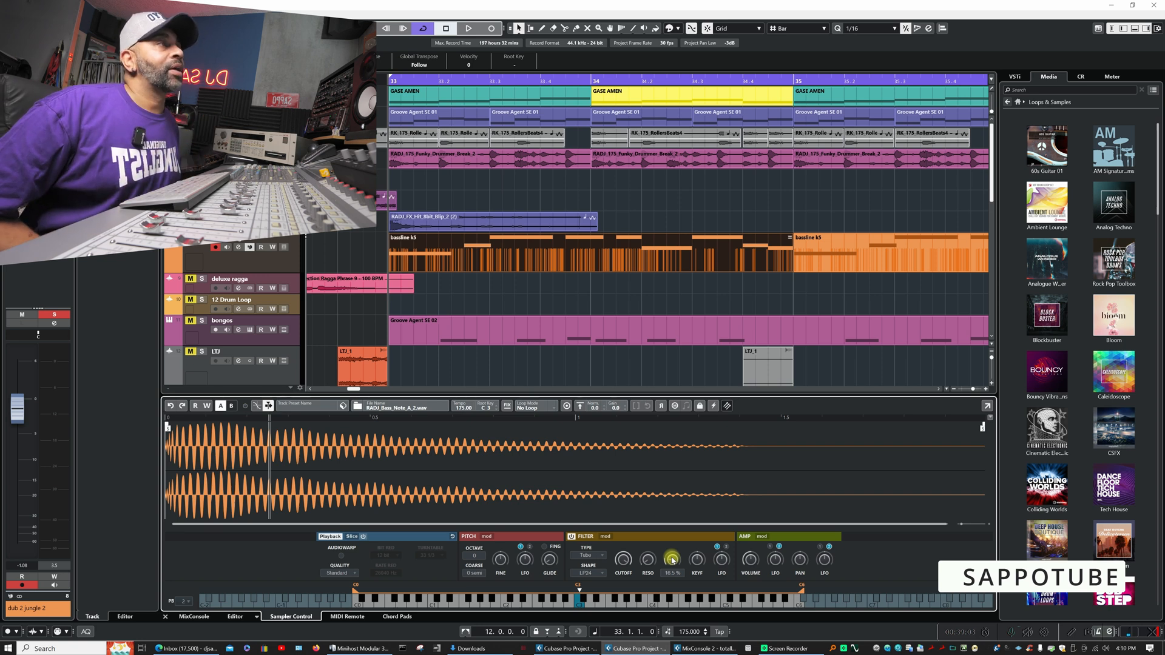
- Review the sampler's filter types, keeping Tube, and readjust the filter's Drive while the bassline plays
{"action": "left_click", "coordinate": [600, 556]}
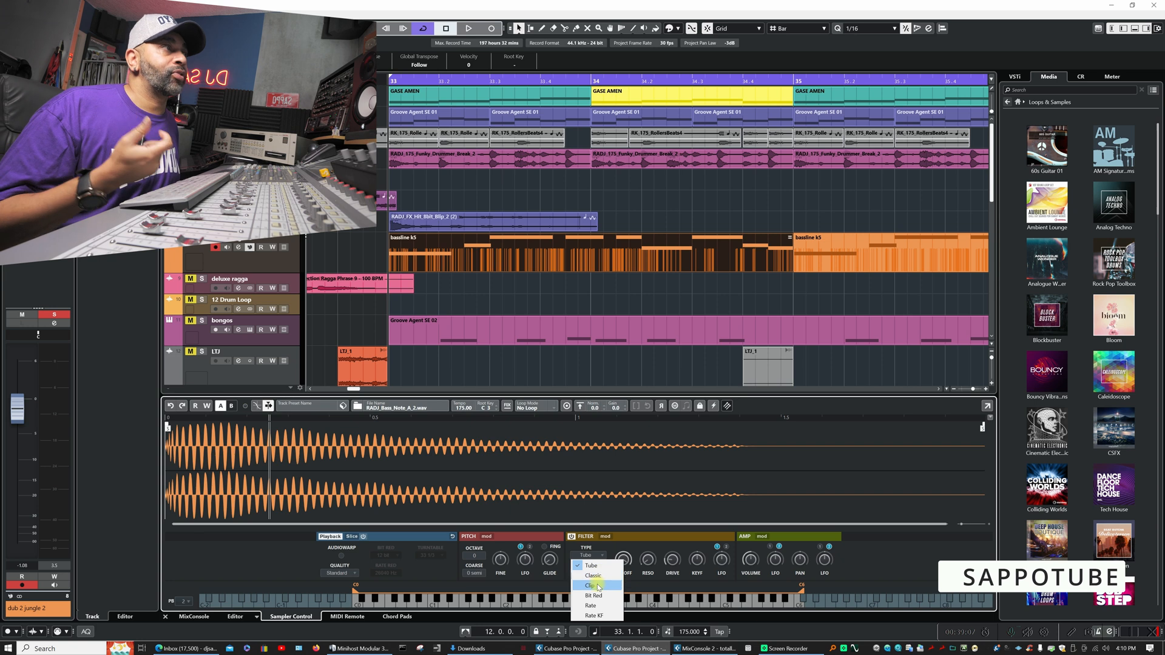
{"action": "left_click", "coordinate": [597, 565]}
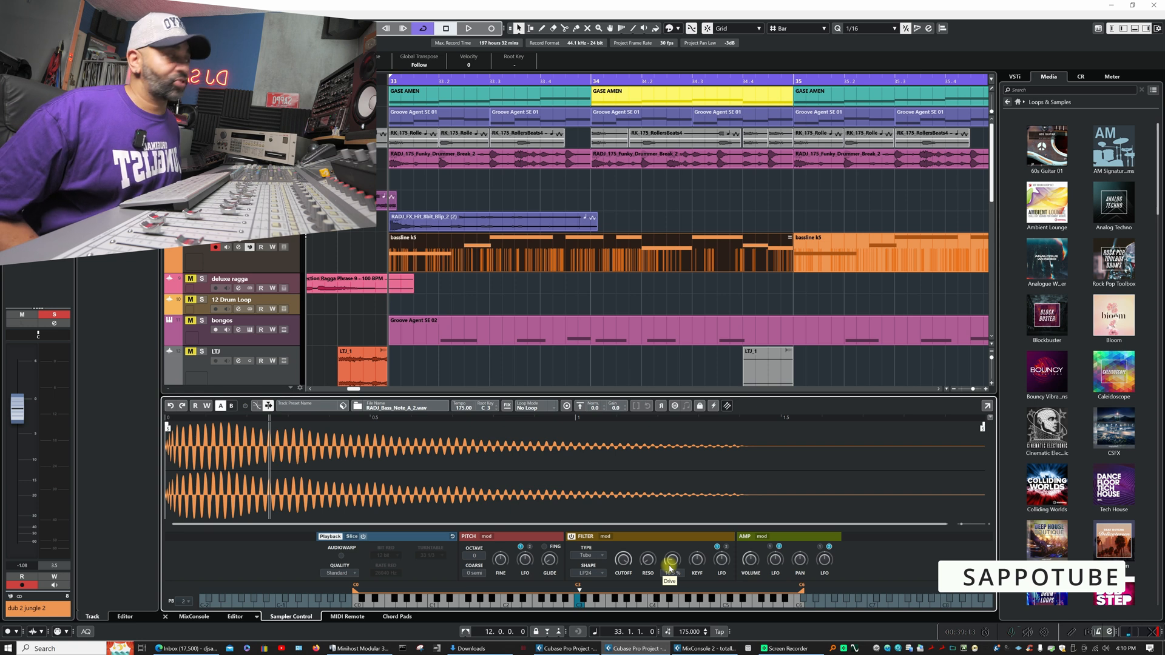
{"action": "key", "text": "space"}
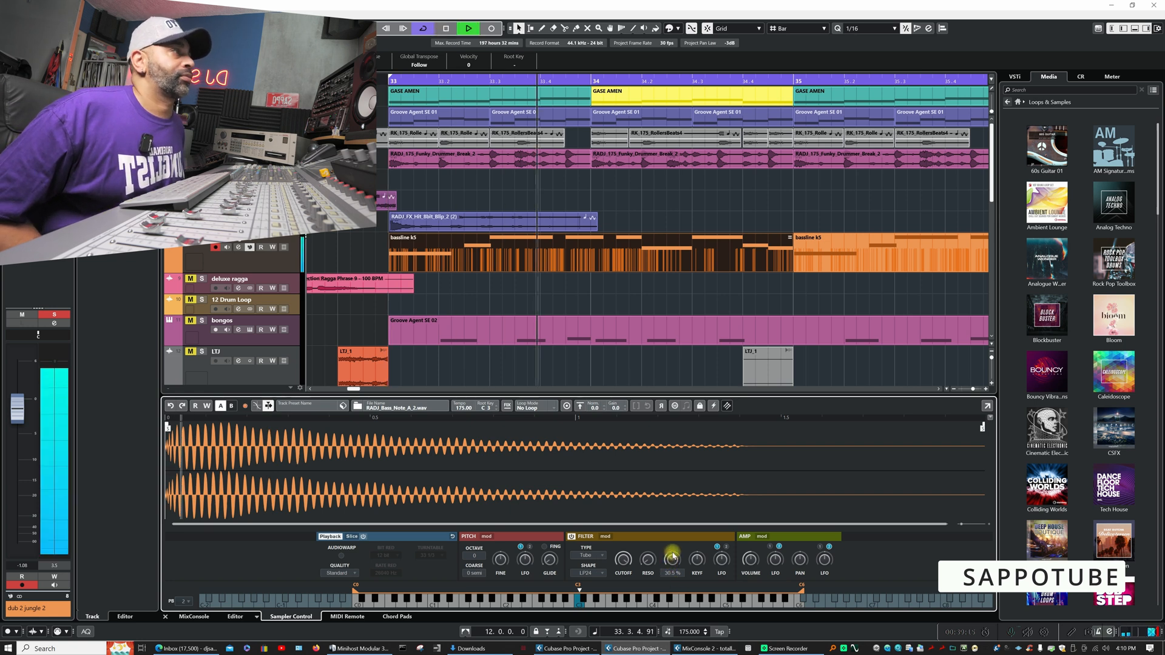
{"action": "mouse_move", "coordinate": [675, 552]}
{"action": "left_mouse_down"}
{"action": "mouse_move", "coordinate": [682, 541]}
{"action": "mouse_move", "coordinate": [667, 561]}
{"action": "left_mouse_up"}
{"action": "key", "text": "space"}
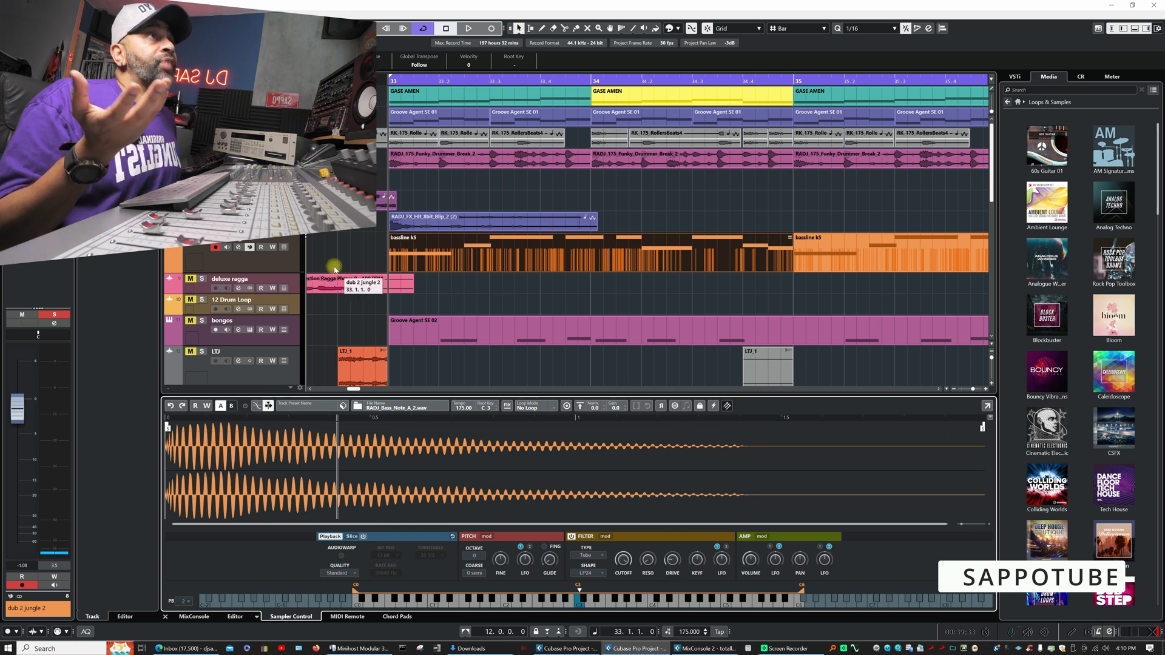
- Open the Bitcrusher insert on the dub 2 jungle 2 channel, set its Mix to 12% and listen to the bassline
{"action": "left_click", "coordinate": [237, 247]}
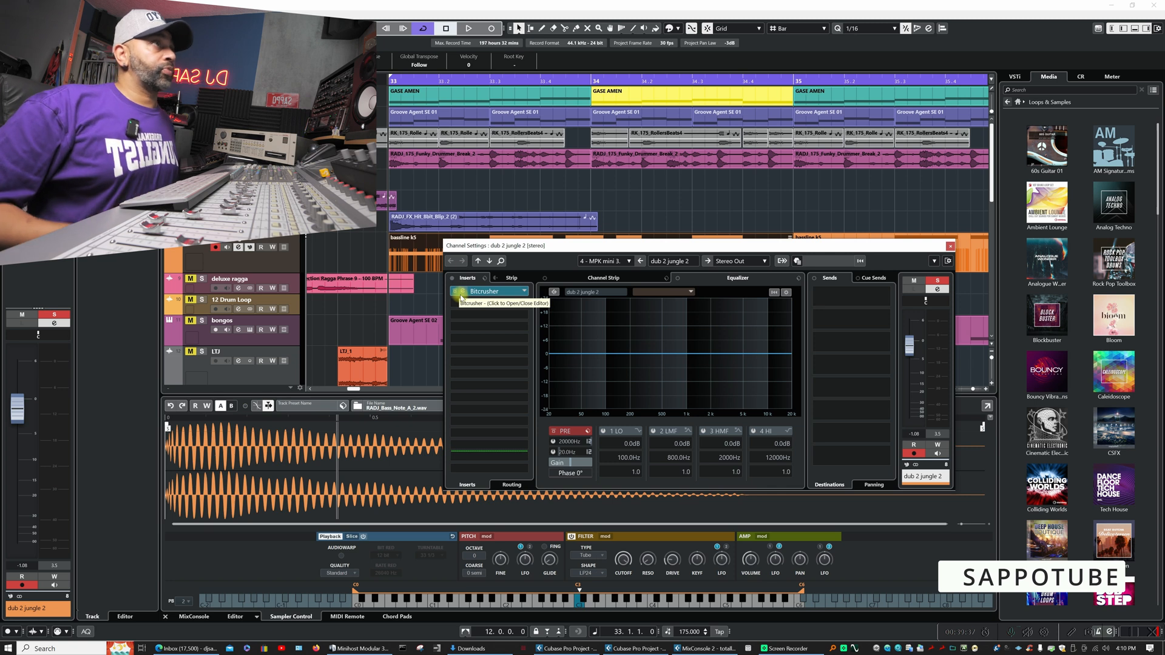
{"action": "left_click", "coordinate": [463, 292]}
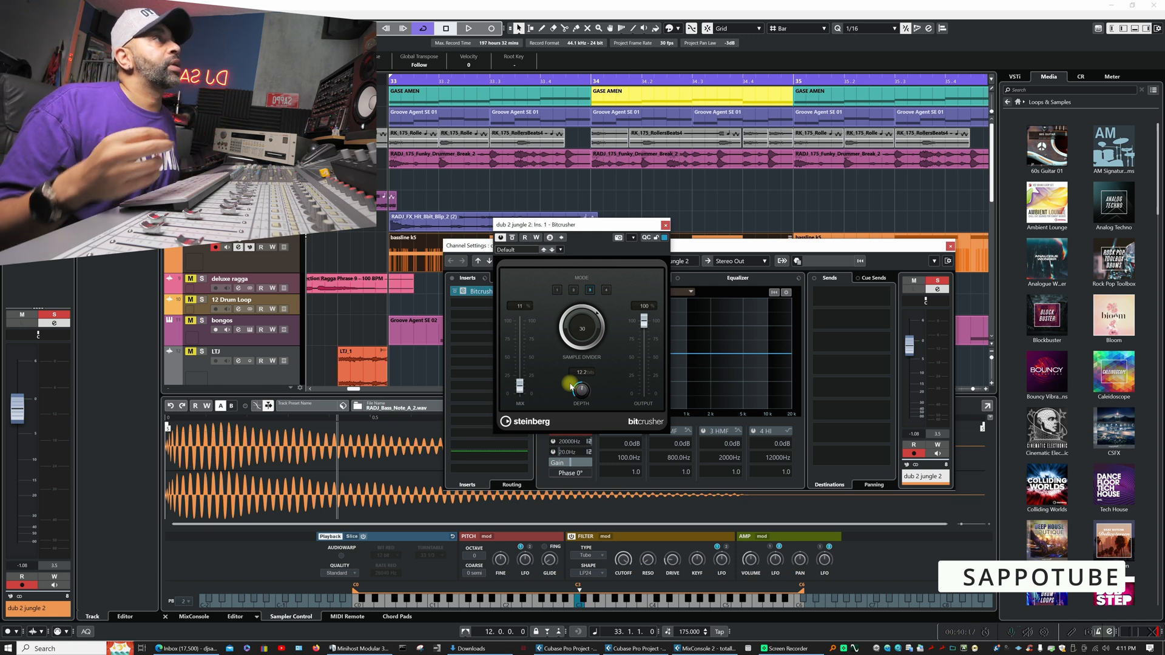
{"action": "key", "text": "space"}
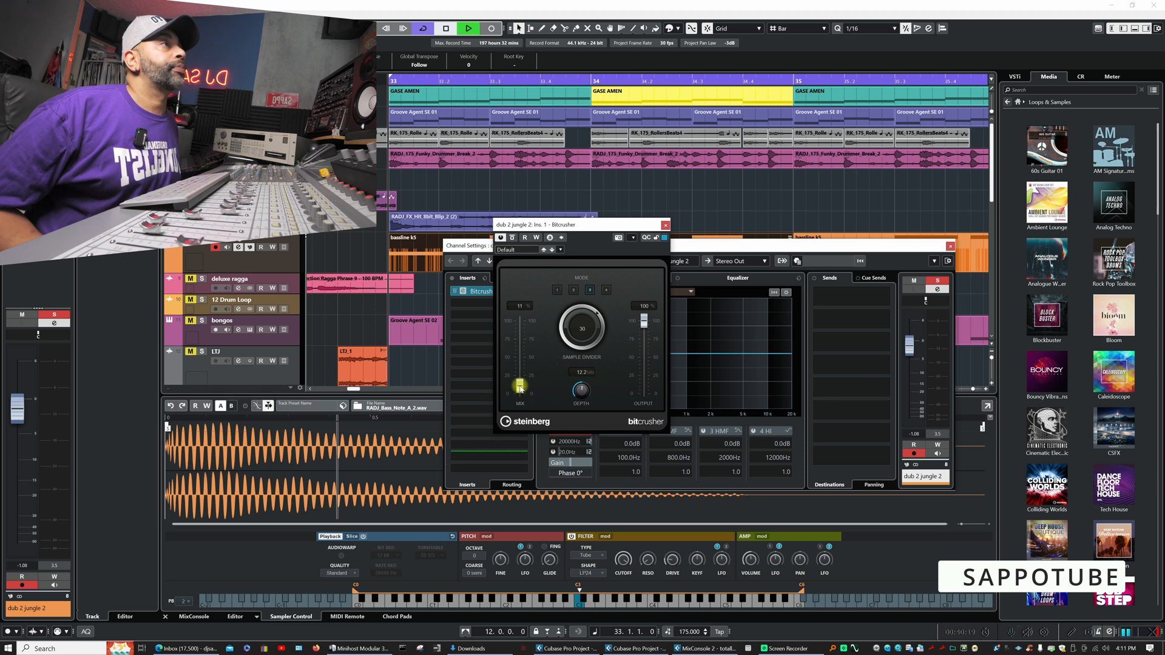
{"action": "mouse_move", "coordinate": [519, 389]}
{"action": "left_mouse_down"}
{"action": "mouse_move", "coordinate": [526, 335]}
{"action": "mouse_move", "coordinate": [520, 389]}
{"action": "left_mouse_up"}
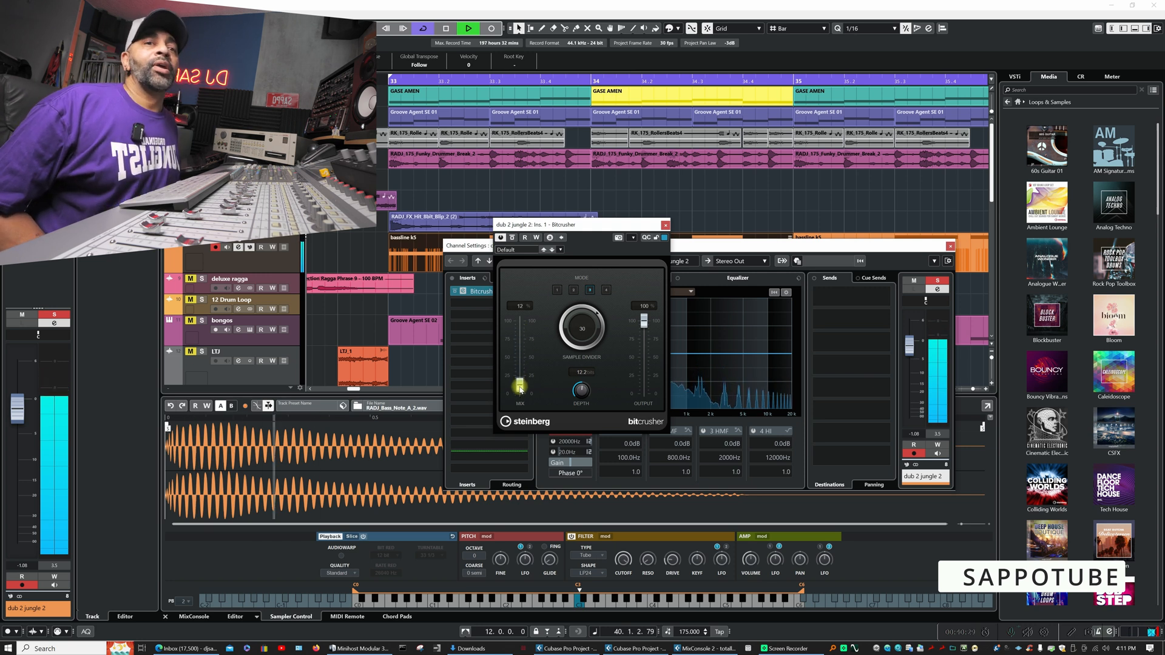
{"action": "key", "text": "space"}
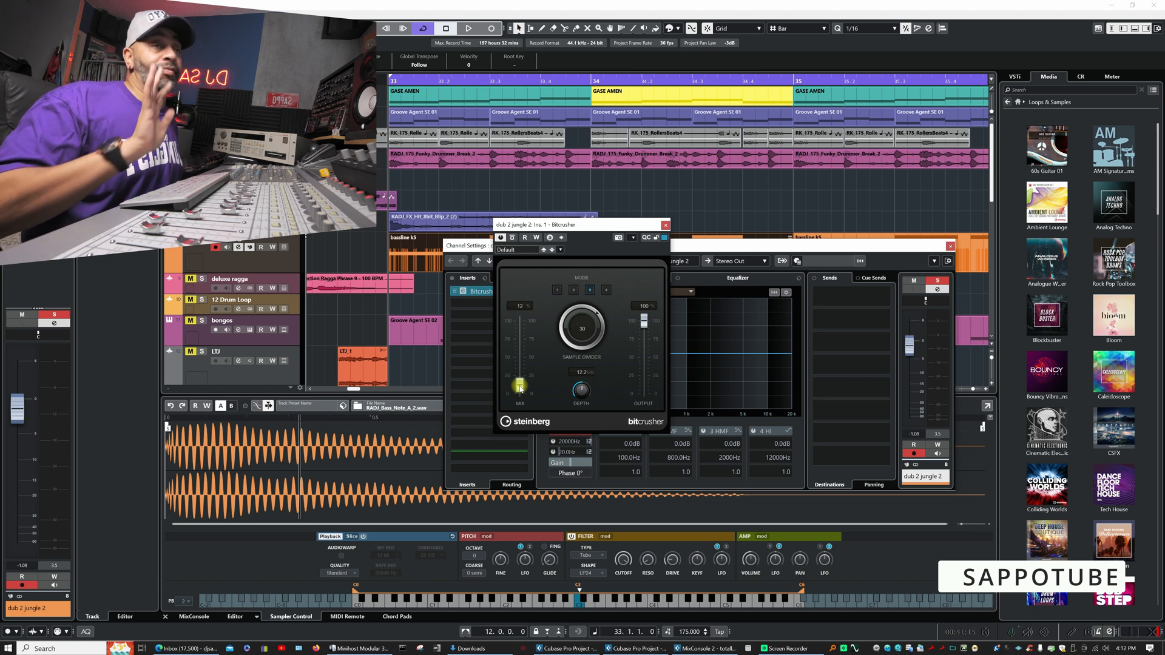
{"action": "key", "text": "space"}
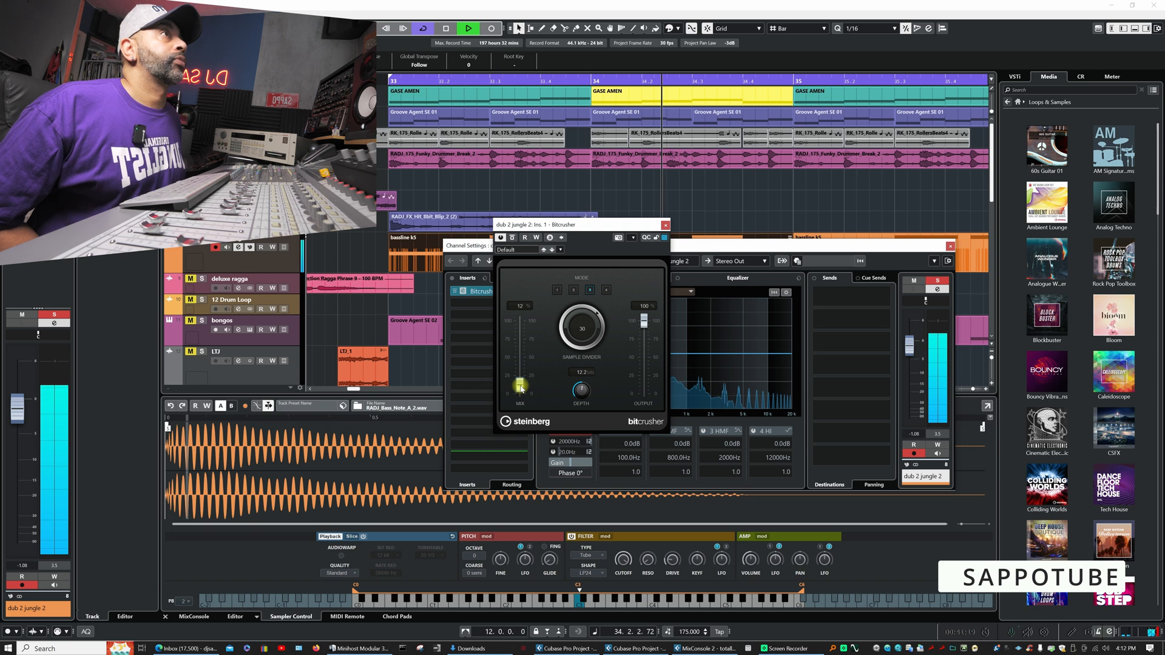
{"action": "key", "text": "space"}
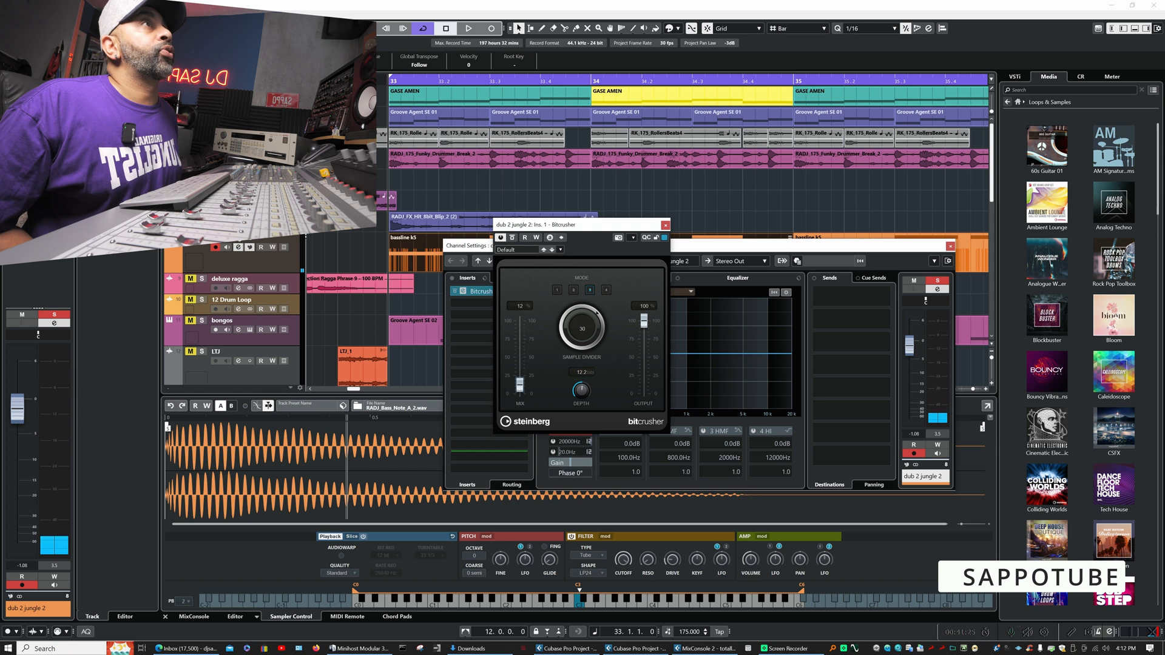
- Select the iron track and solo it in addition to the dub 2 jungle 2 bass
{"action": "key", "text": "alt+Tab"}
{"action": "key", "text": "Up"}
{"action": "key", "text": "Up"}
{"action": "key", "text": "Up"}
{"action": "key", "text": "Up"}
{"action": "key", "text": "Up"}
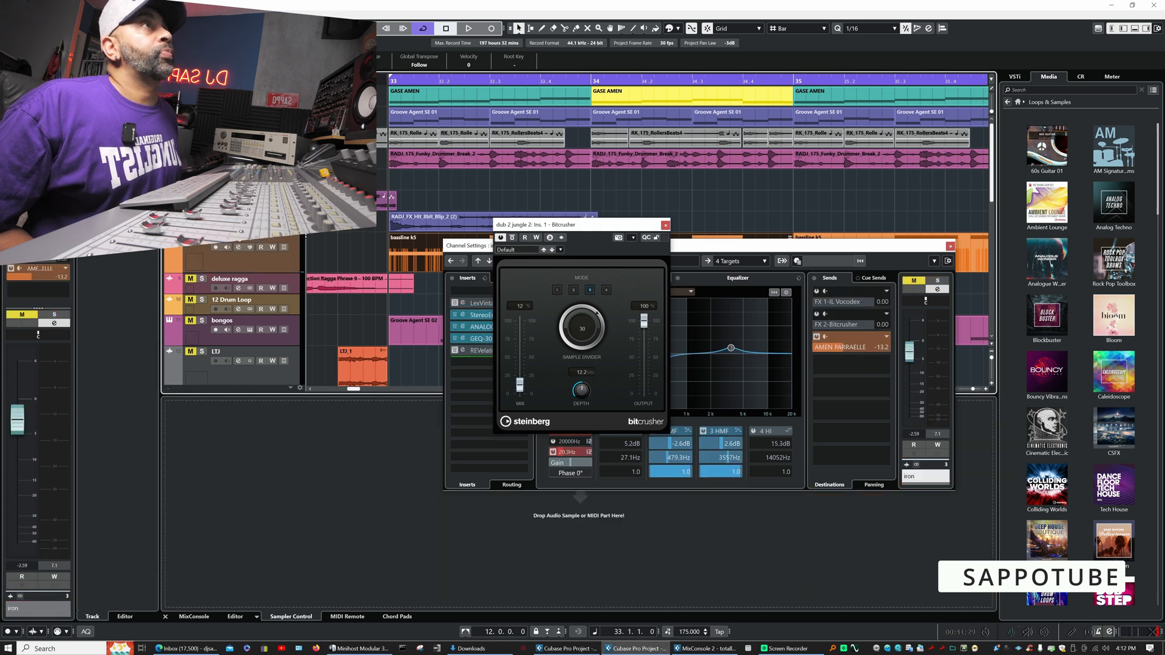
{"action": "key", "text": "s"}
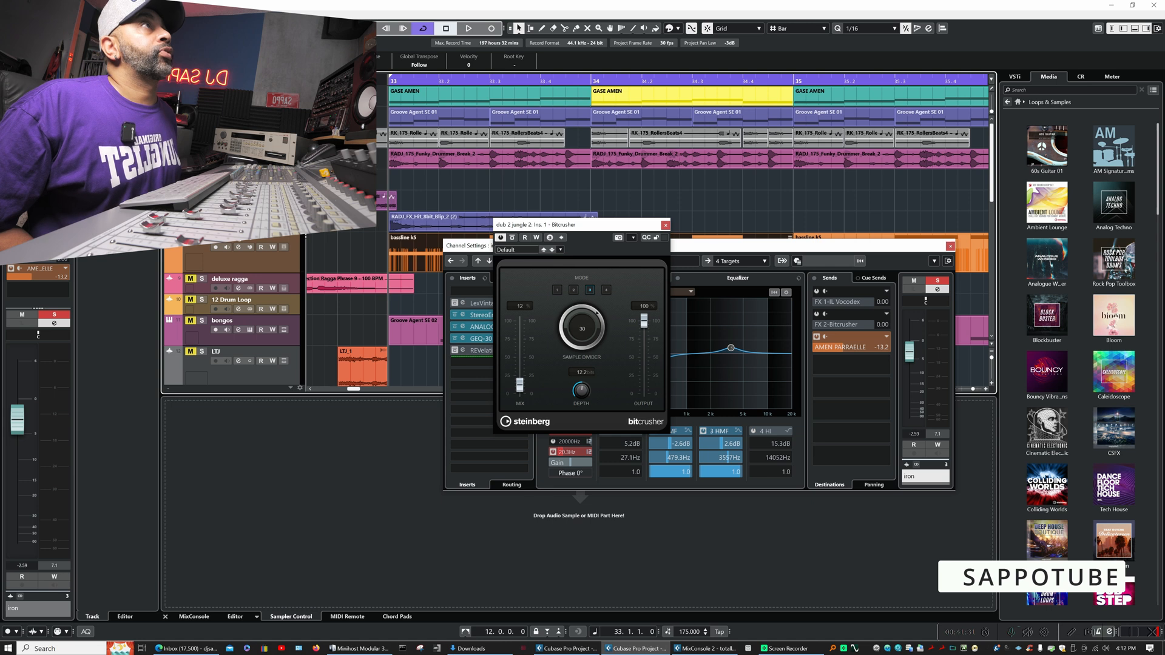
- Close the channel settings, hide the lower zone and zoom the arrangement out around bar 33
{"action": "left_click", "coordinate": [948, 246]}
{"action": "left_click", "coordinate": [949, 246]}
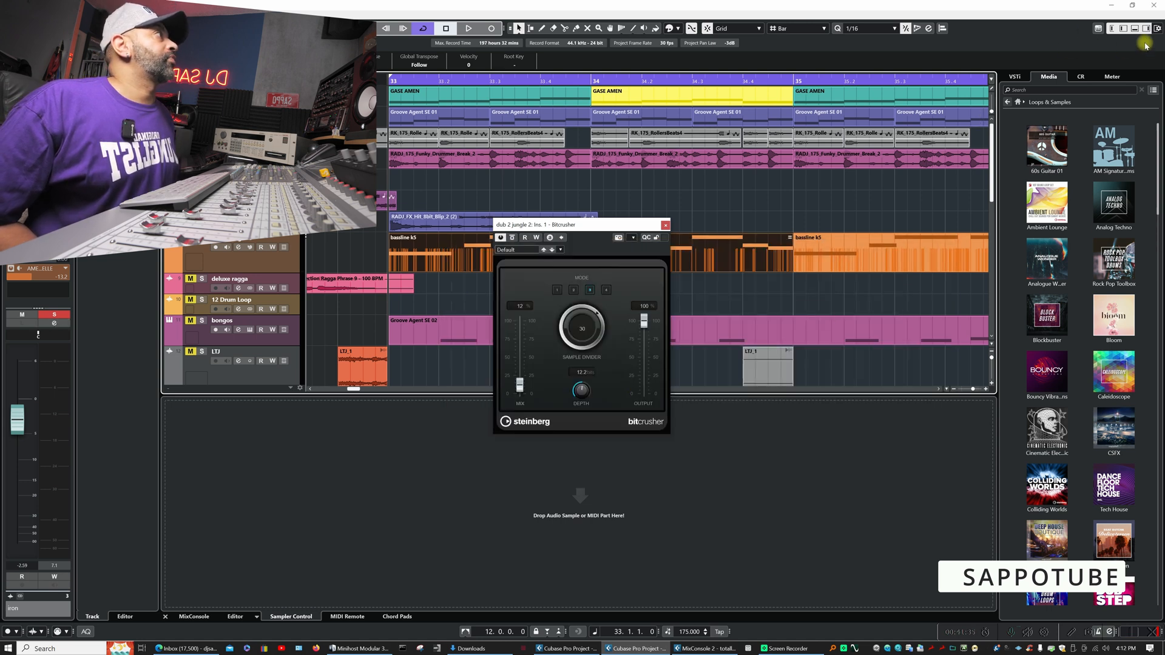
{"action": "left_click", "coordinate": [1135, 31]}
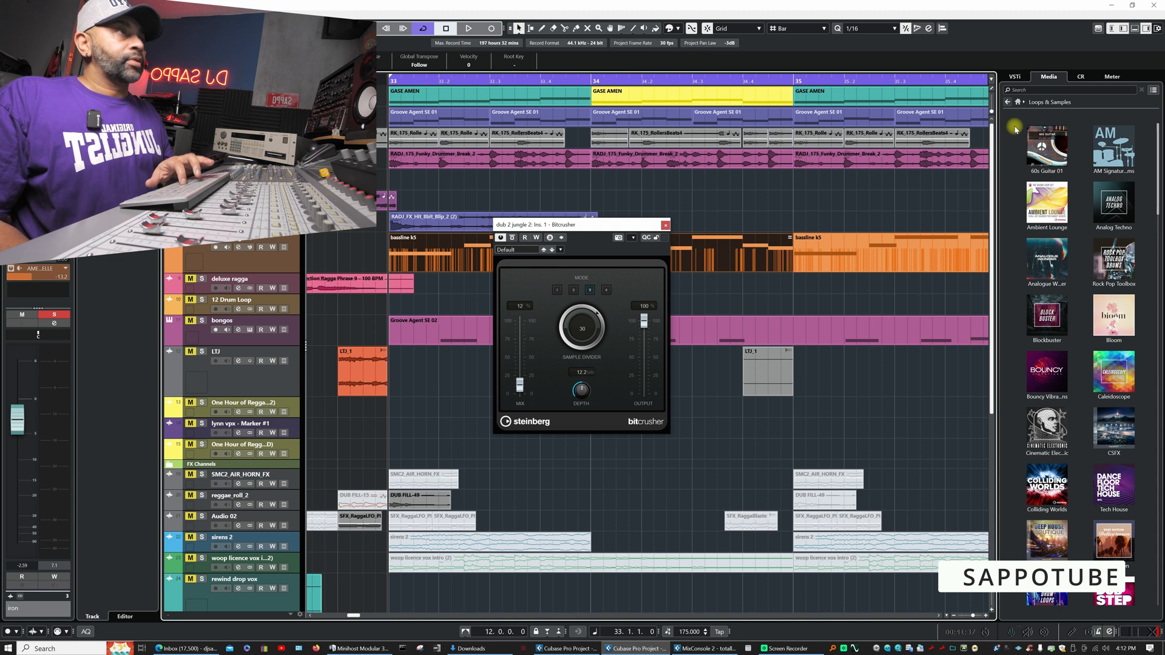
{"action": "key", "text": "g"}
{"action": "key", "text": "g"}
{"action": "key", "text": "g"}
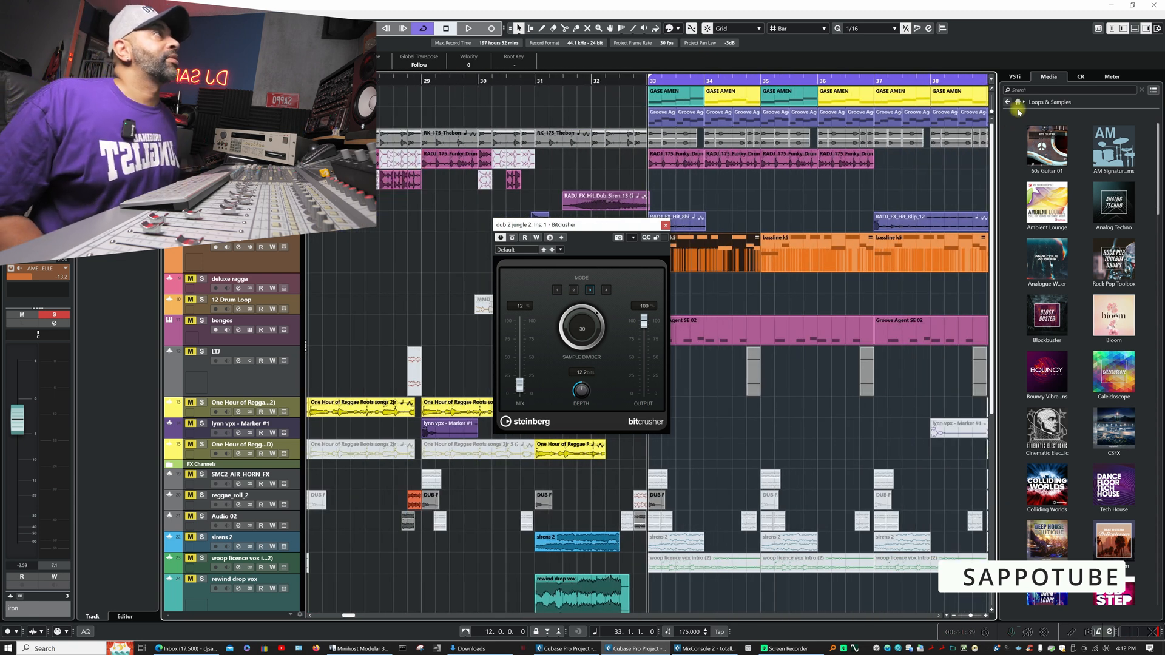
- Close the Bitcrusher window, solo the yellow One Hour of Regga...2) track above lynn vpx and listen to it from bar 31
{"action": "left_click", "coordinate": [665, 225]}
{"action": "left_click", "coordinate": [546, 82]}
{"action": "key", "text": "space"}
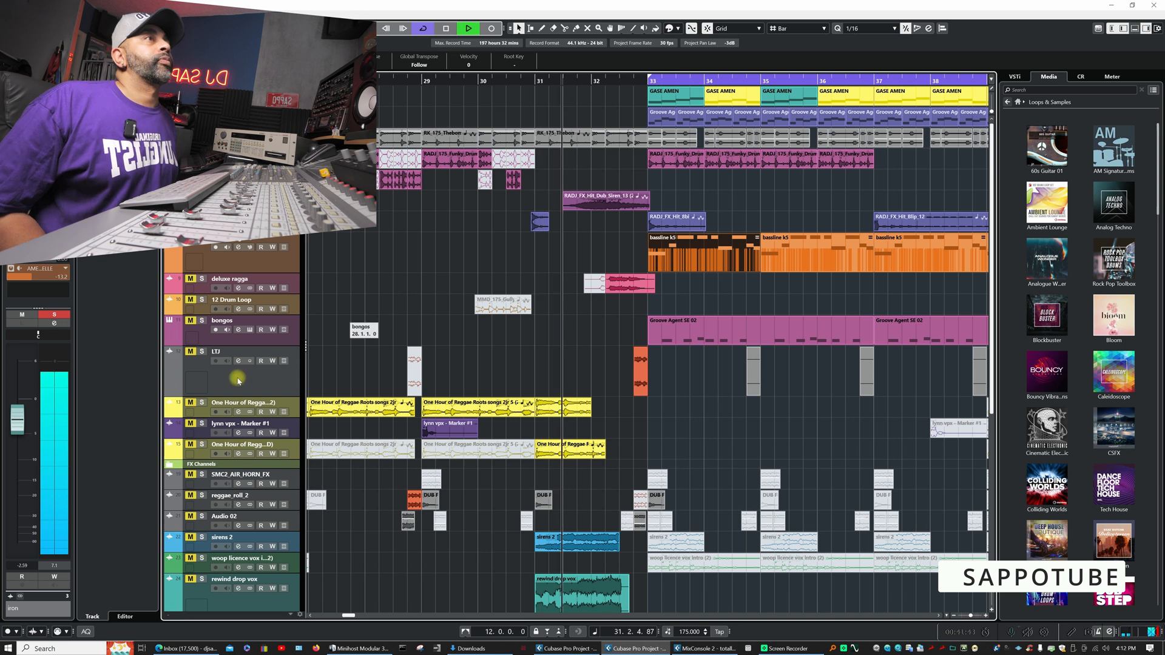
{"action": "left_click", "coordinate": [191, 404]}
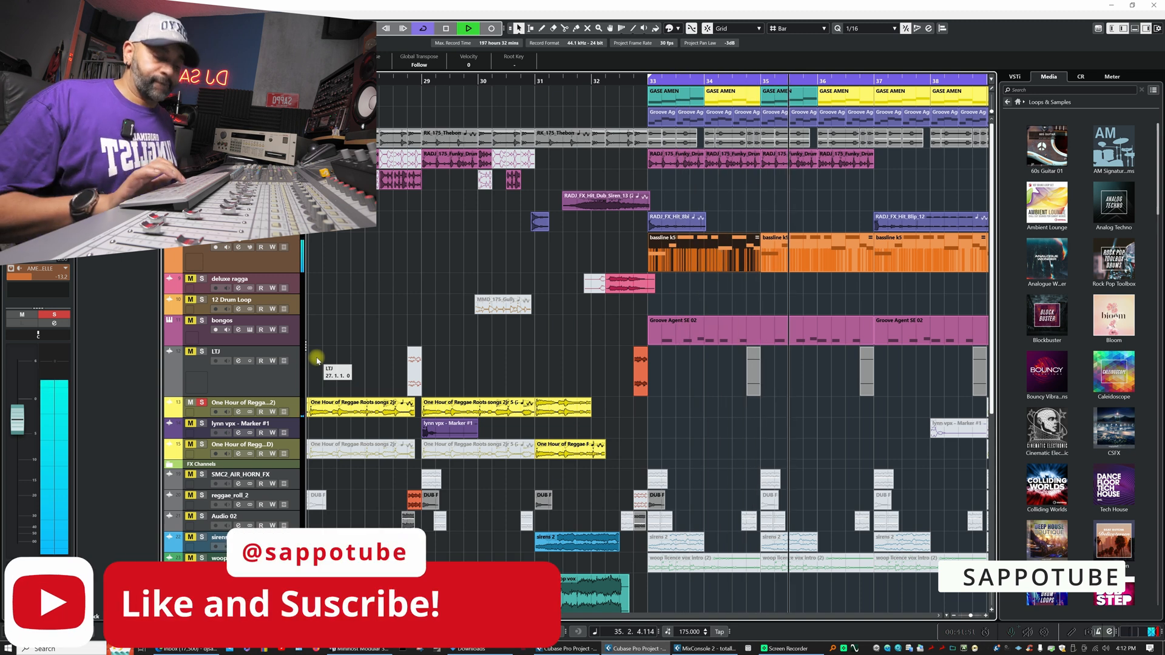
{"action": "key", "text": "g"}
{"action": "key", "text": "g"}
{"action": "key", "text": "g"}
{"action": "key", "text": "g"}
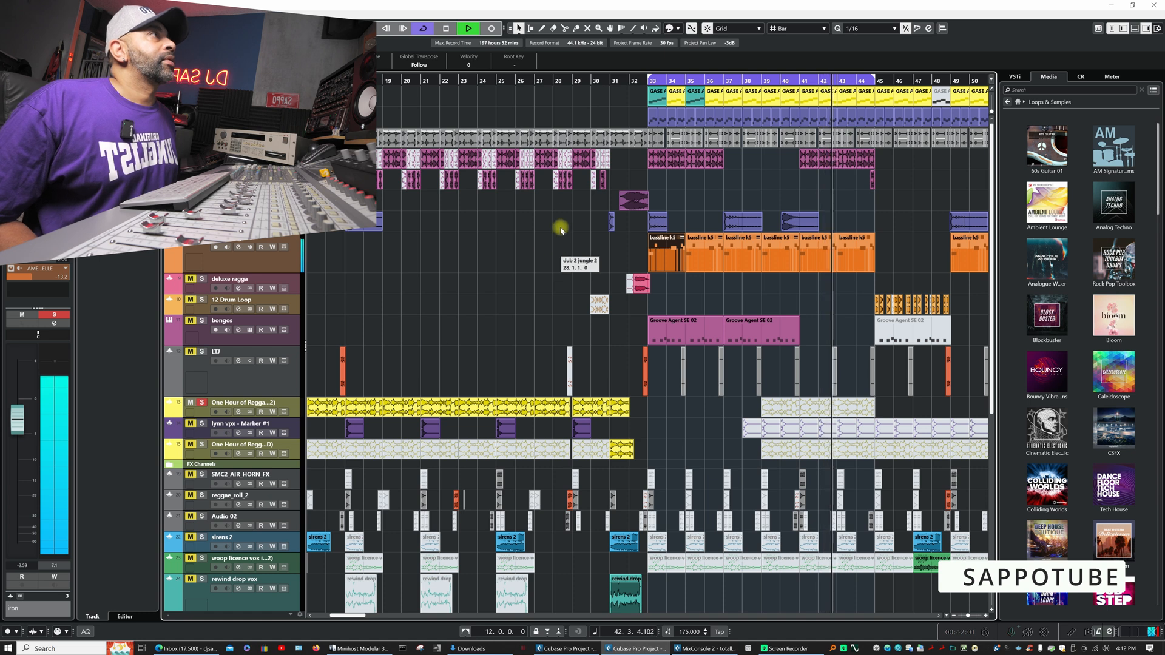
{"action": "key", "text": "space"}
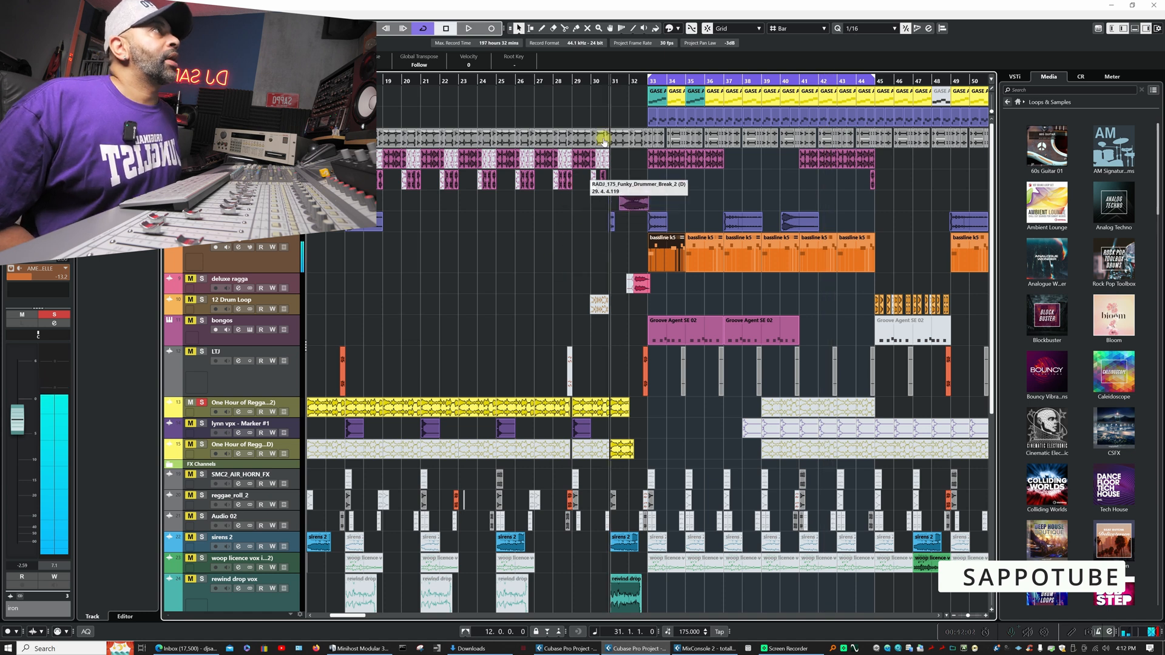
- Solo the deluxe ragga track in addition and listen to it with the other soloed tracks from bar 31
{"action": "left_click", "coordinate": [186, 281]}
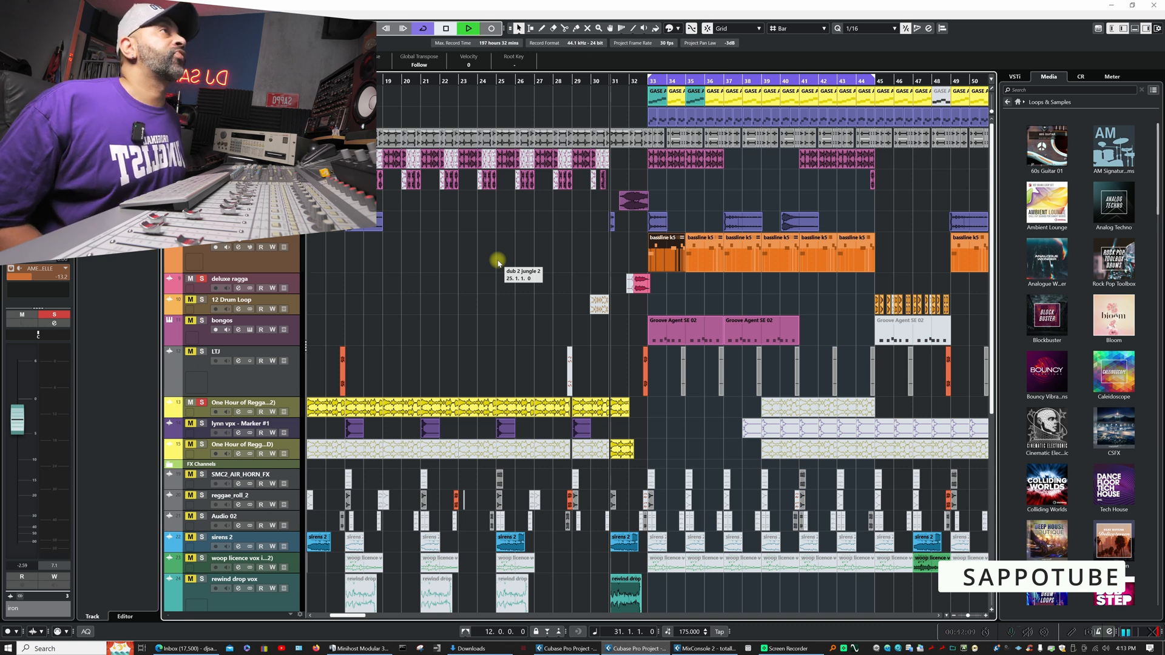
{"action": "key", "text": "space"}
{"action": "key", "text": "space"}
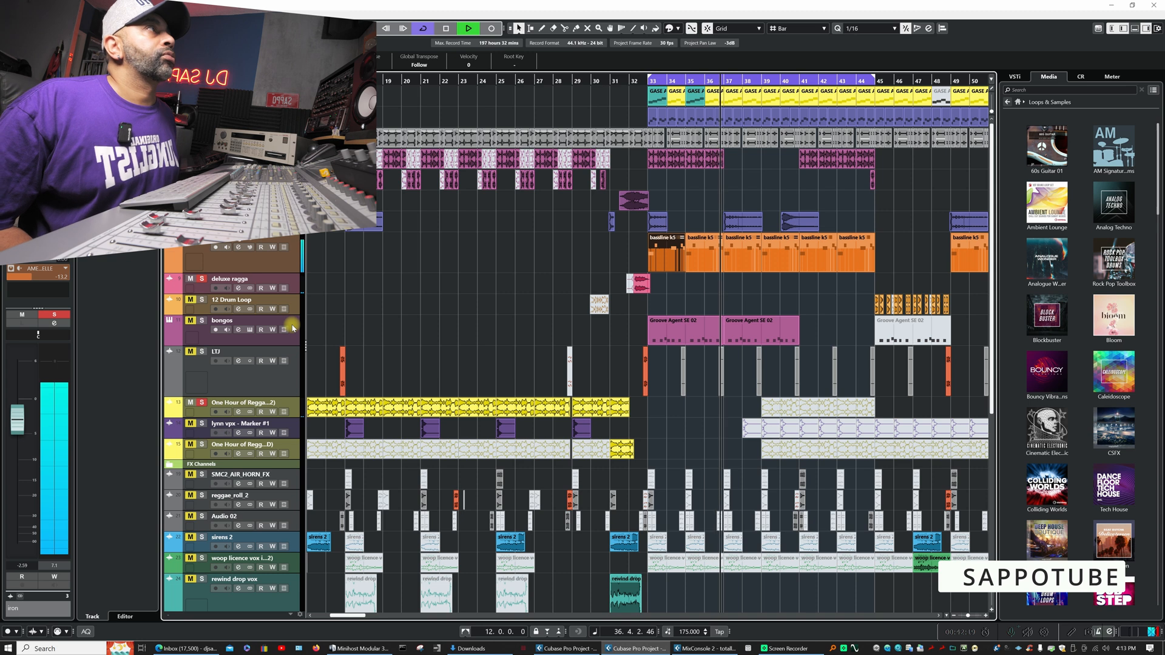
{"action": "key", "text": "space"}
- Move the bongos track up directly below deluxe ragga and solo it
{"action": "left_click_drag", "start_coordinate": [294, 328], "coordinate": [293, 298]}
{"action": "left_click", "coordinate": [191, 301]}
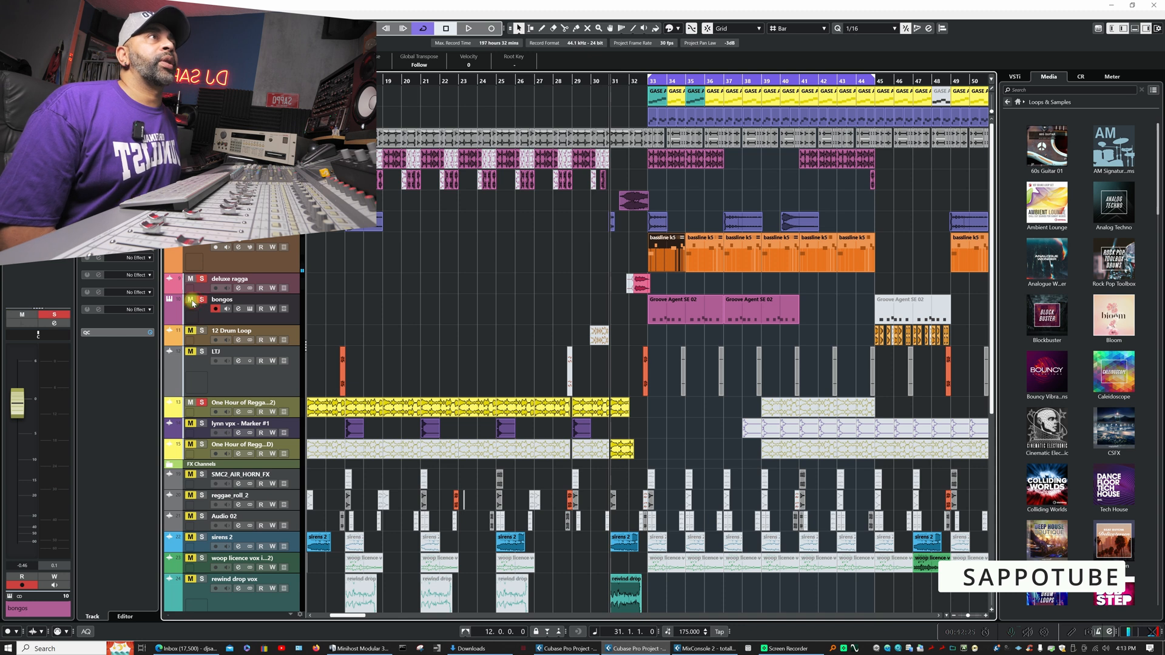
- Open the bongos track's Groove Agent SE instrument, move its window clear of the lower edge and audition the loaded bongo pads
{"action": "left_click", "coordinate": [249, 309]}
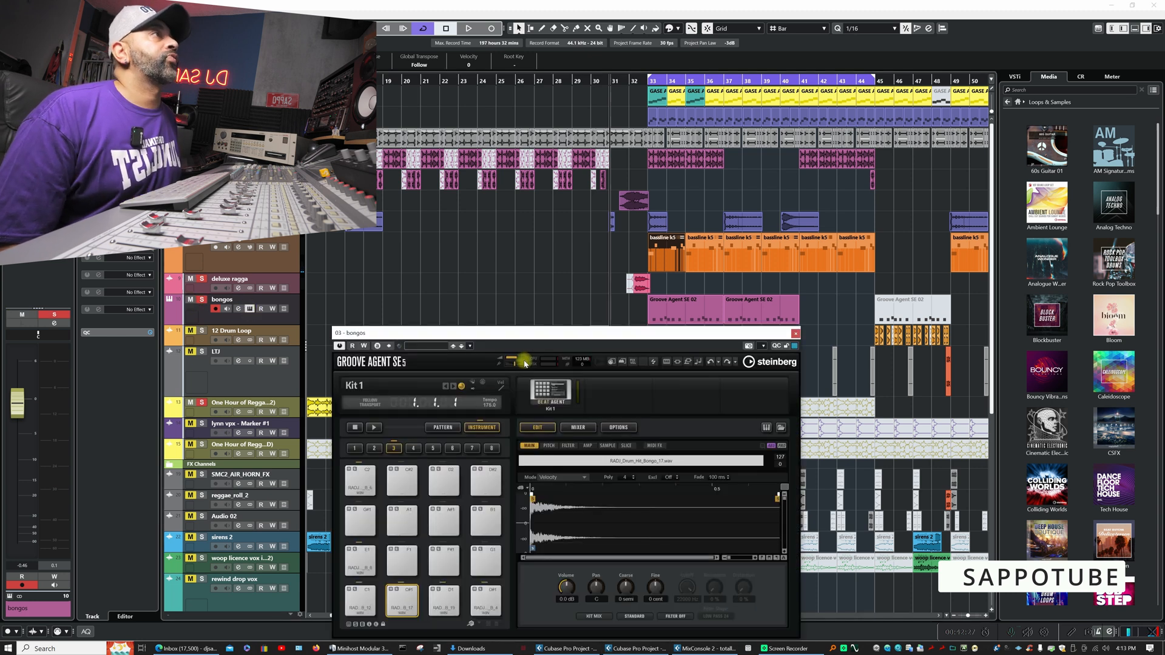
{"action": "left_click_drag", "start_coordinate": [533, 332], "coordinate": [455, 192]}
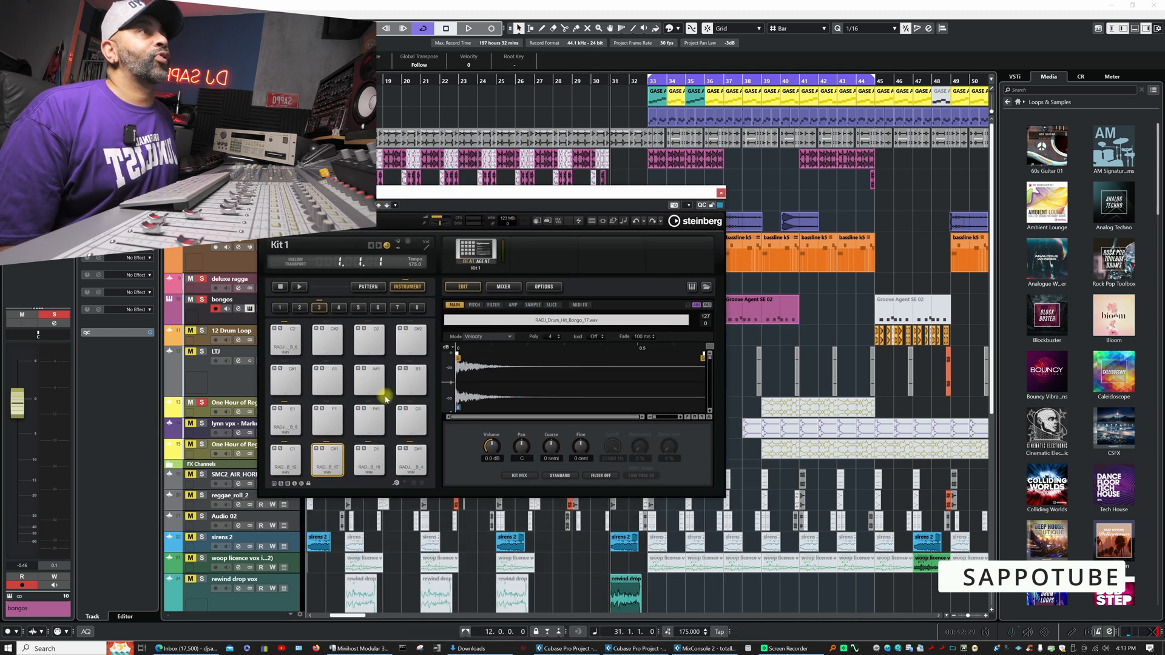
{"action": "left_click", "coordinate": [287, 463]}
{"action": "left_click", "coordinate": [345, 466]}
{"action": "left_click", "coordinate": [369, 461]}
{"action": "left_click", "coordinate": [410, 461]}
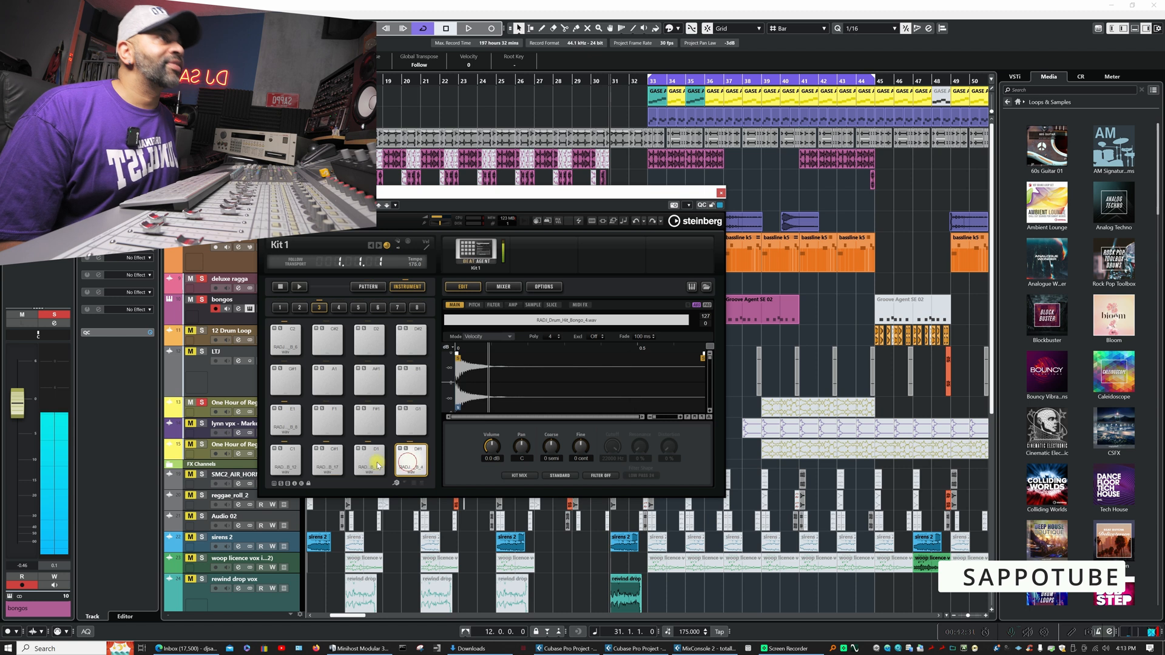
{"action": "left_click", "coordinate": [285, 420]}
{"action": "left_click", "coordinate": [285, 456]}
{"action": "left_click", "coordinate": [330, 460]}
{"action": "left_click", "coordinate": [369, 461]}
{"action": "left_click", "coordinate": [410, 461]}
{"action": "left_click", "coordinate": [290, 461]}
{"action": "left_click", "coordinate": [286, 425]}
{"action": "left_click", "coordinate": [287, 460]}
{"action": "left_click", "coordinate": [328, 459]}
{"action": "left_click", "coordinate": [369, 459]}
{"action": "left_click", "coordinate": [401, 454]}
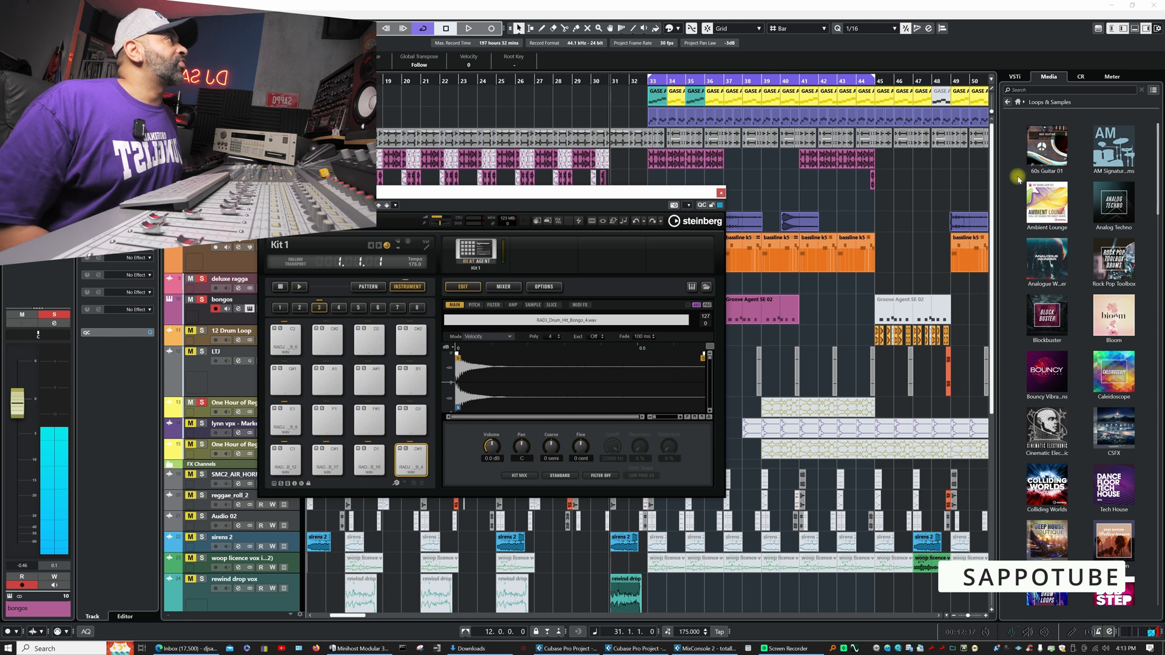
- Browse to the Percussion and Fills folder of Totally Dubwise - Dub To Jungle Vol.2 and pick out several percussion samples
{"action": "left_click", "coordinate": [1018, 102]}
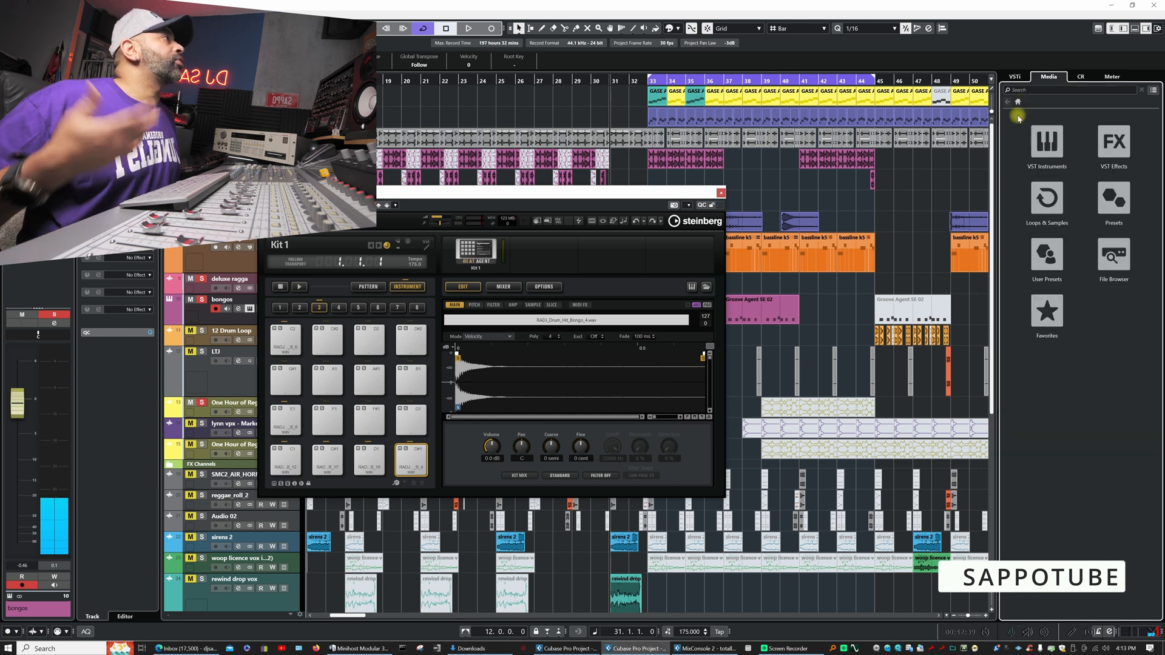
{"action": "left_click", "coordinate": [1104, 255]}
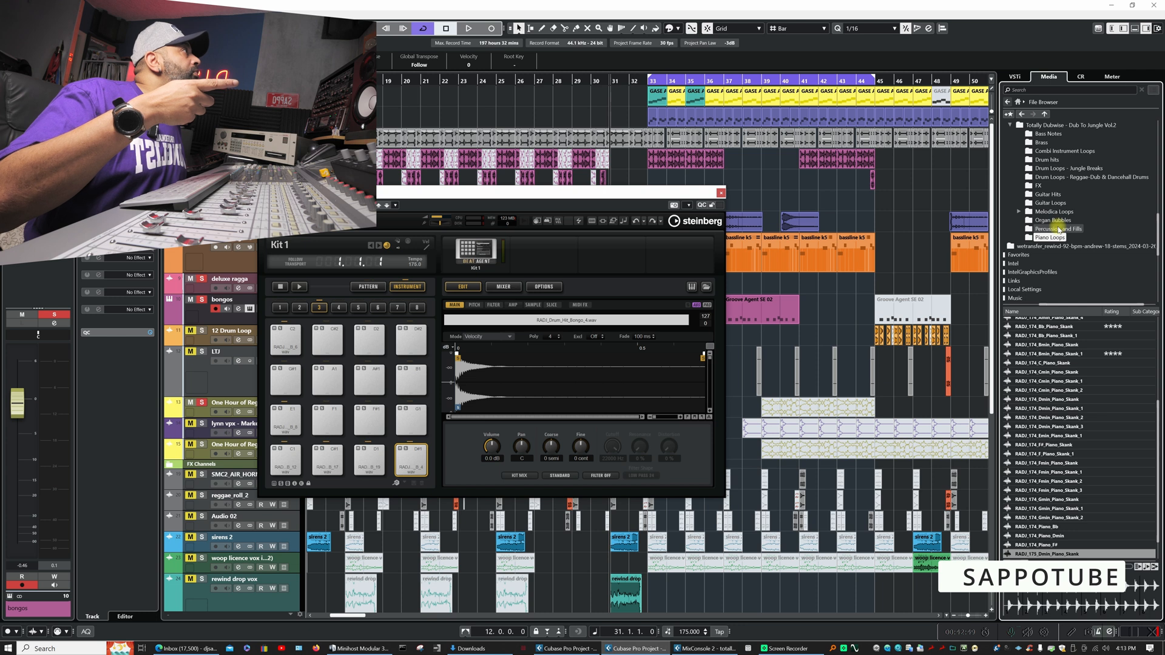
{"action": "left_click", "coordinate": [1059, 229]}
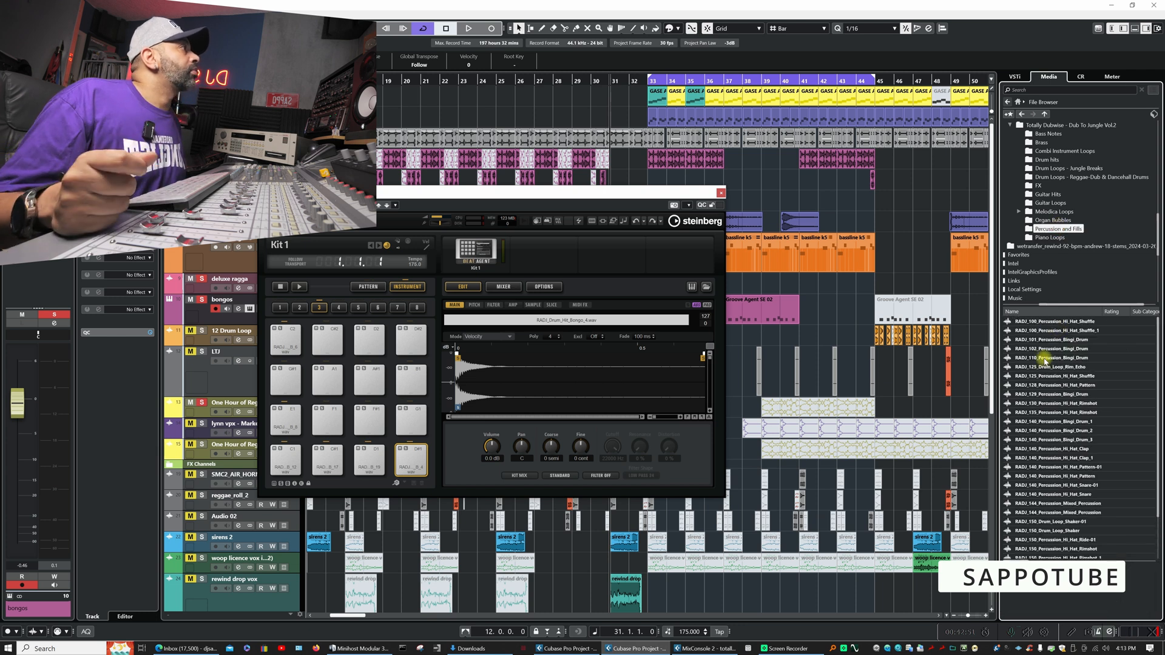
{"action": "left_click", "coordinate": [1043, 358]}
{"action": "left_click", "coordinate": [1042, 413]}
{"action": "left_click", "coordinate": [1044, 458]}
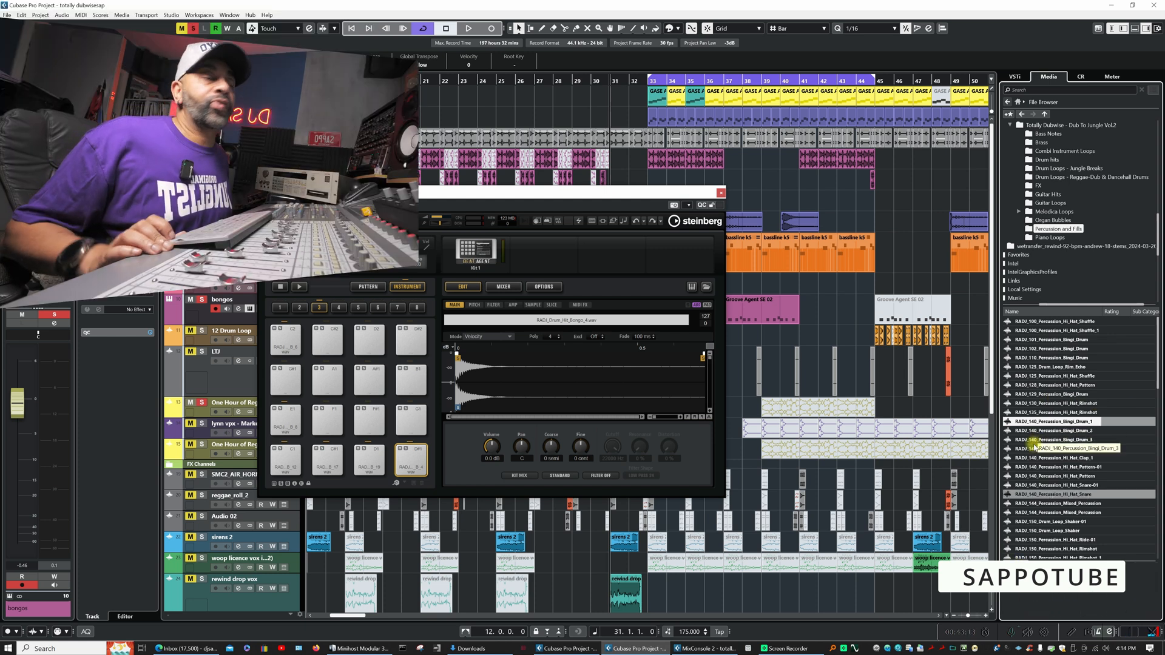
- Multi-select the hi-hat pattern, bingi drum, clap and rimshot samples, try to place them on empty Groove Agent pads, and close the instrument
{"action": "left_click", "coordinate": [1040, 385]}
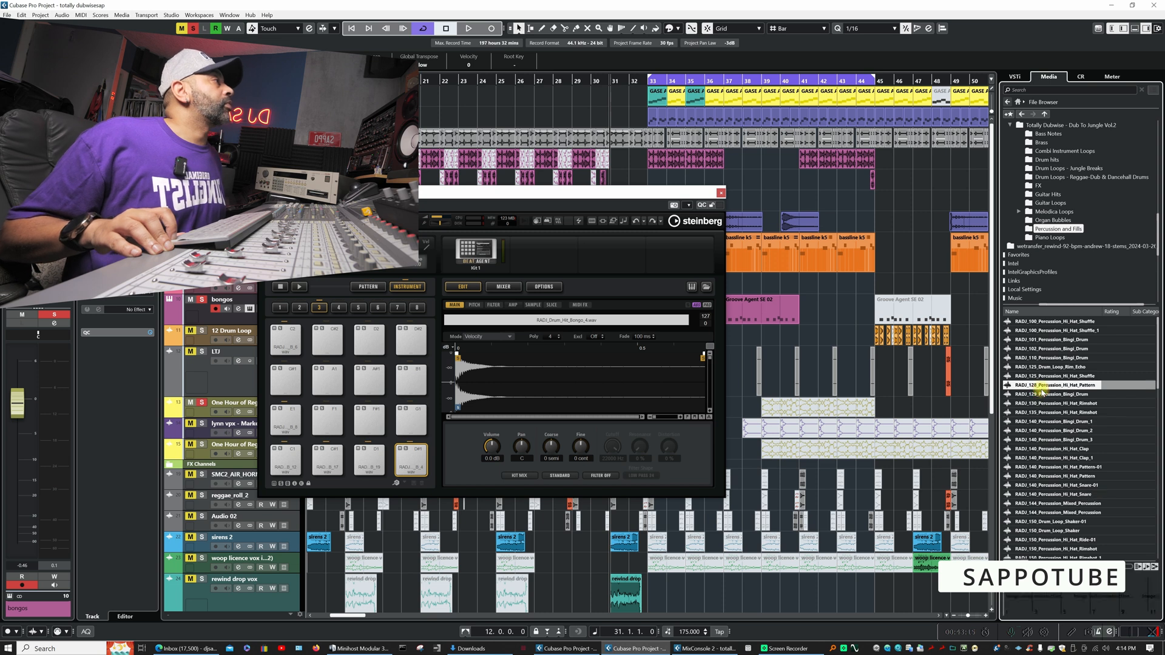
{"action": "left_click", "coordinate": [1041, 358]}
{"action": "left_click", "coordinate": [1040, 449]}
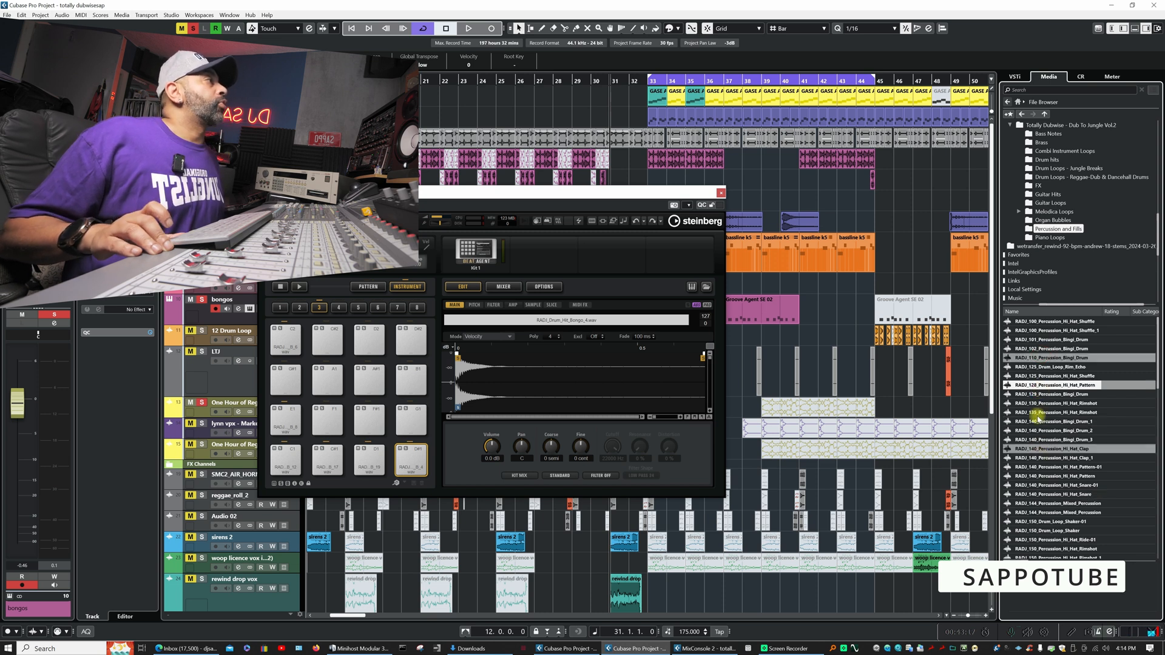
{"action": "left_click", "coordinate": [1041, 413]}
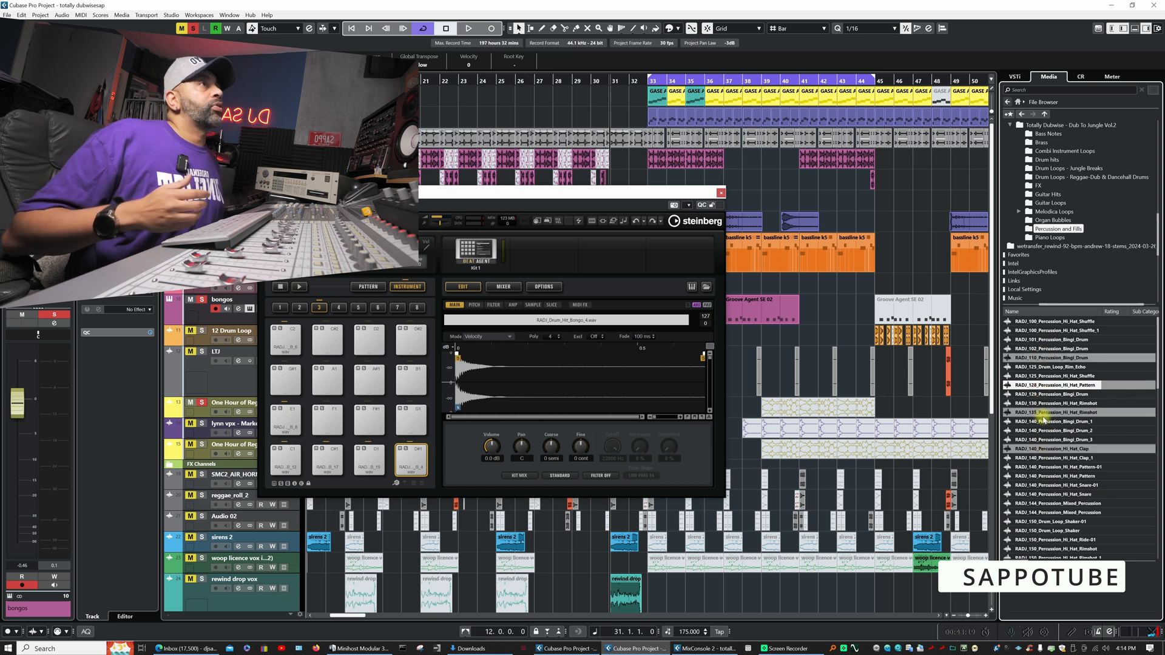
{"action": "left_click_drag", "start_coordinate": [1041, 418], "coordinate": [292, 390]}
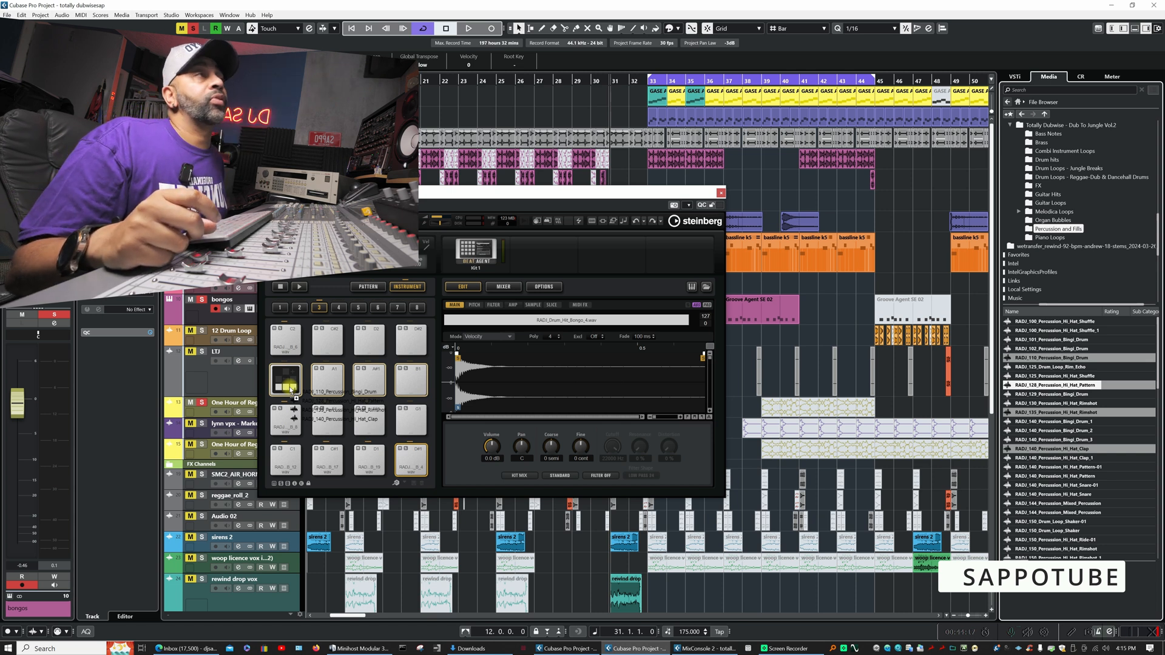
{"action": "left_click_drag", "start_coordinate": [290, 390], "coordinate": [620, 211]}
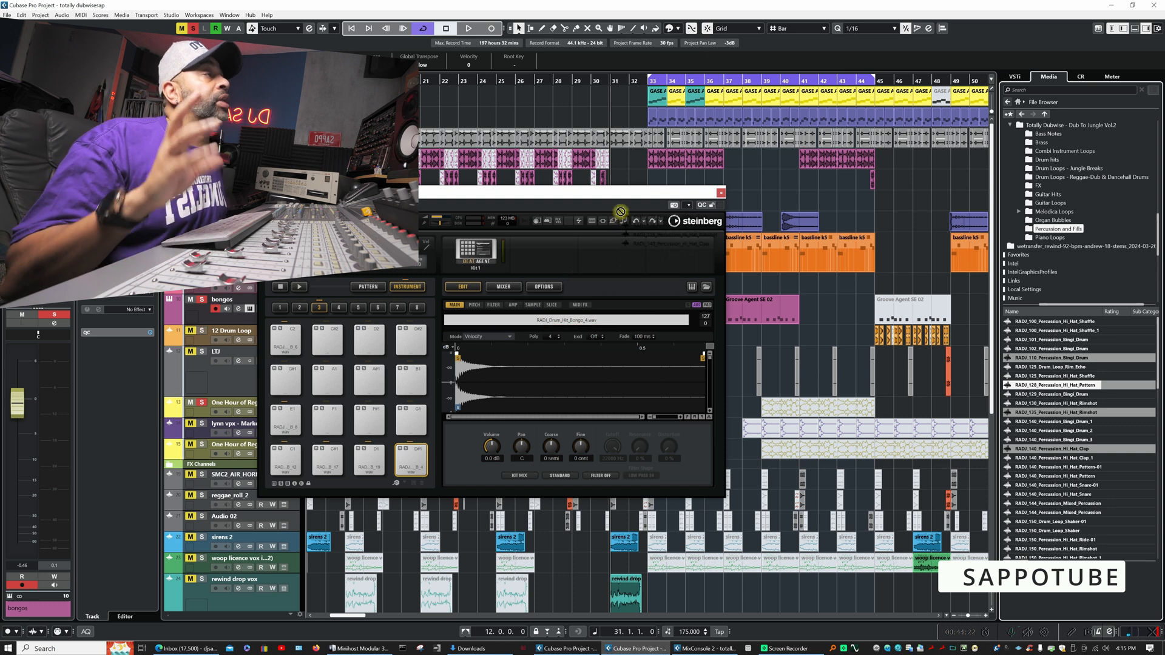
{"action": "left_click", "coordinate": [722, 192]}
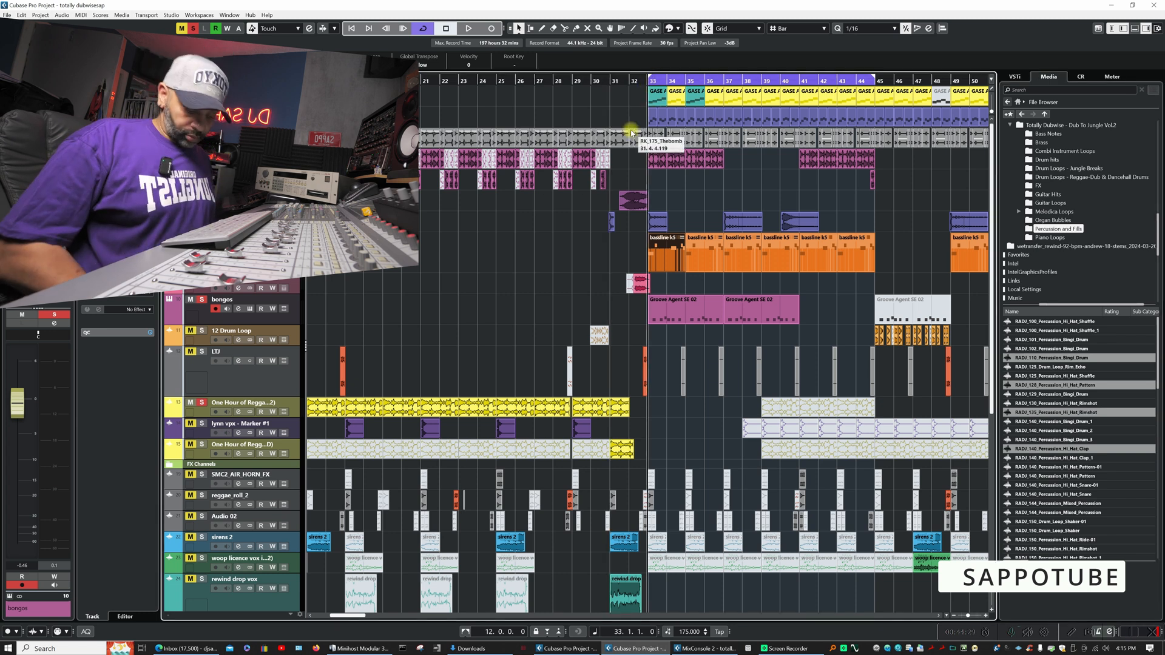
- Listen to the bongos with the other soloed tracks from bar 33, stop, and clear all solos in the project
{"action": "key", "text": "space"}
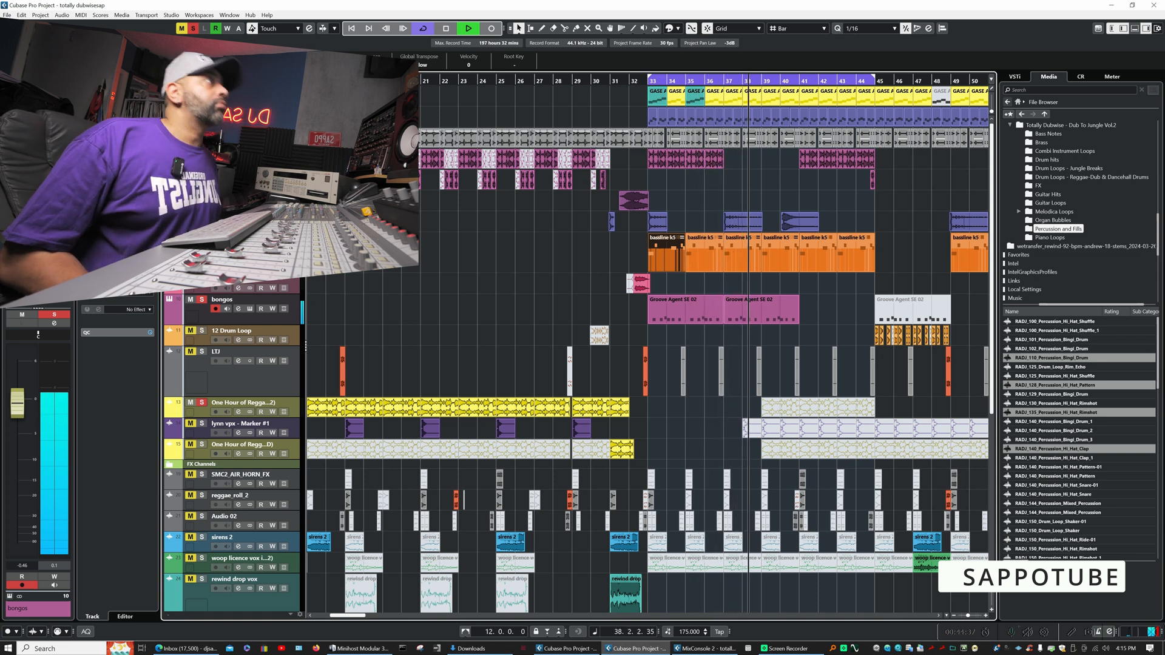
{"action": "key", "text": "space"}
{"action": "left_click", "coordinate": [193, 28]}
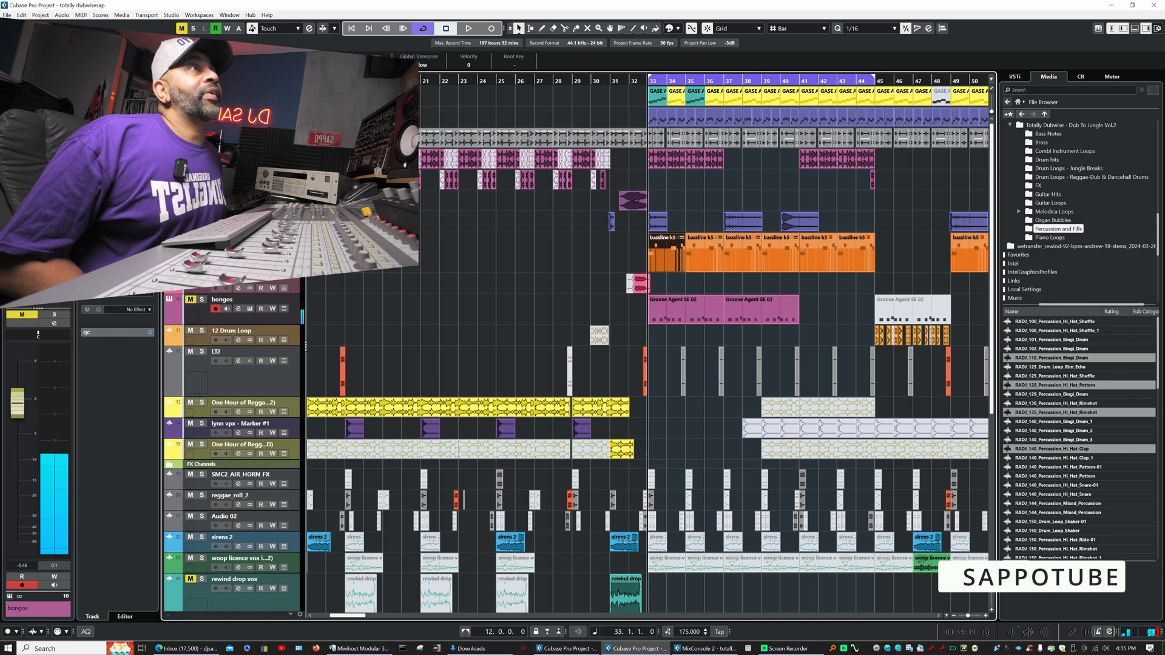
- Open the first bassline k5 part at bar 33 in the key editor and examine its notes up close
{"action": "double_click", "coordinate": [674, 248]}
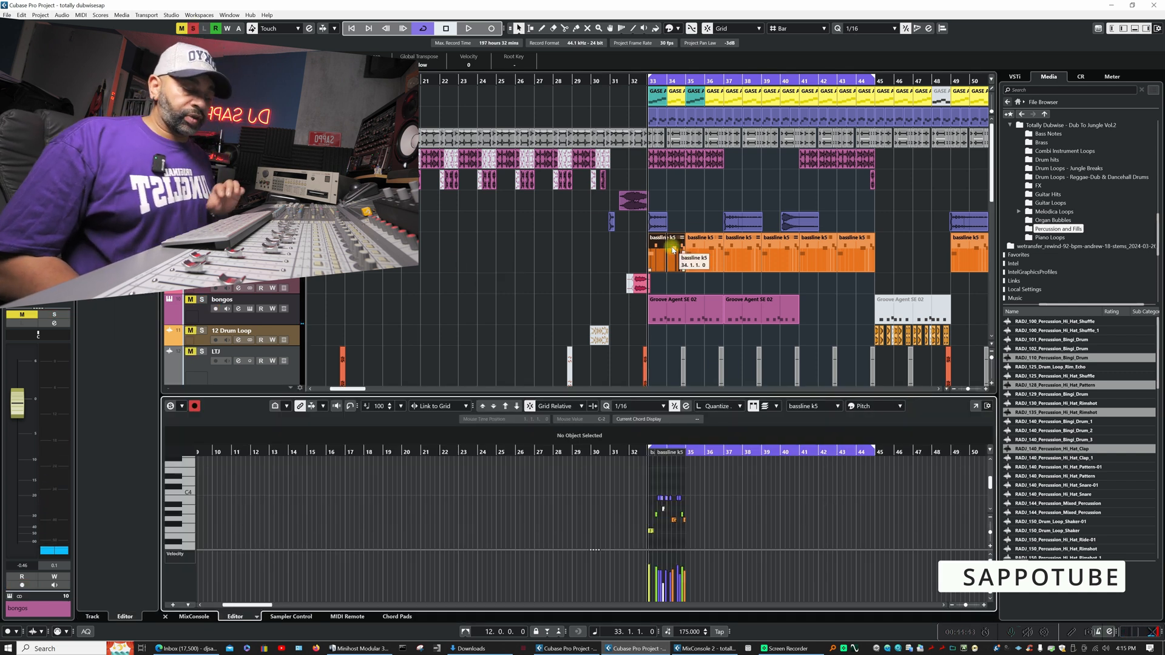
{"action": "key", "text": "h"}
{"action": "key", "text": "h"}
{"action": "key", "text": "h"}
{"action": "key", "text": "h"}
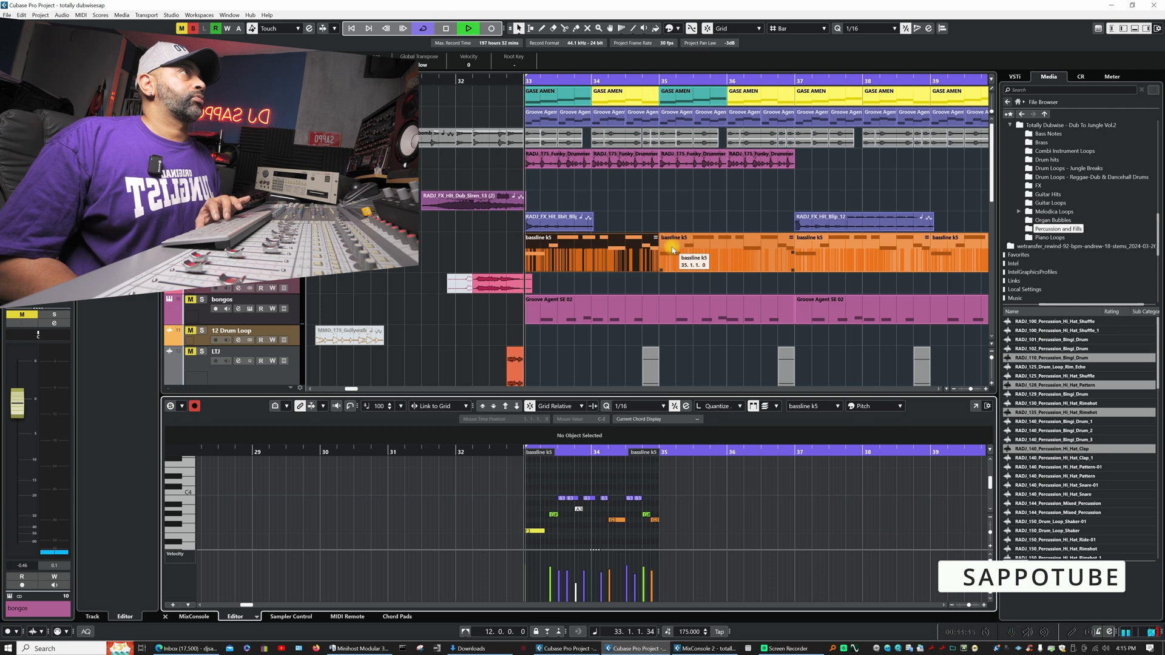
{"action": "key", "text": "h"}
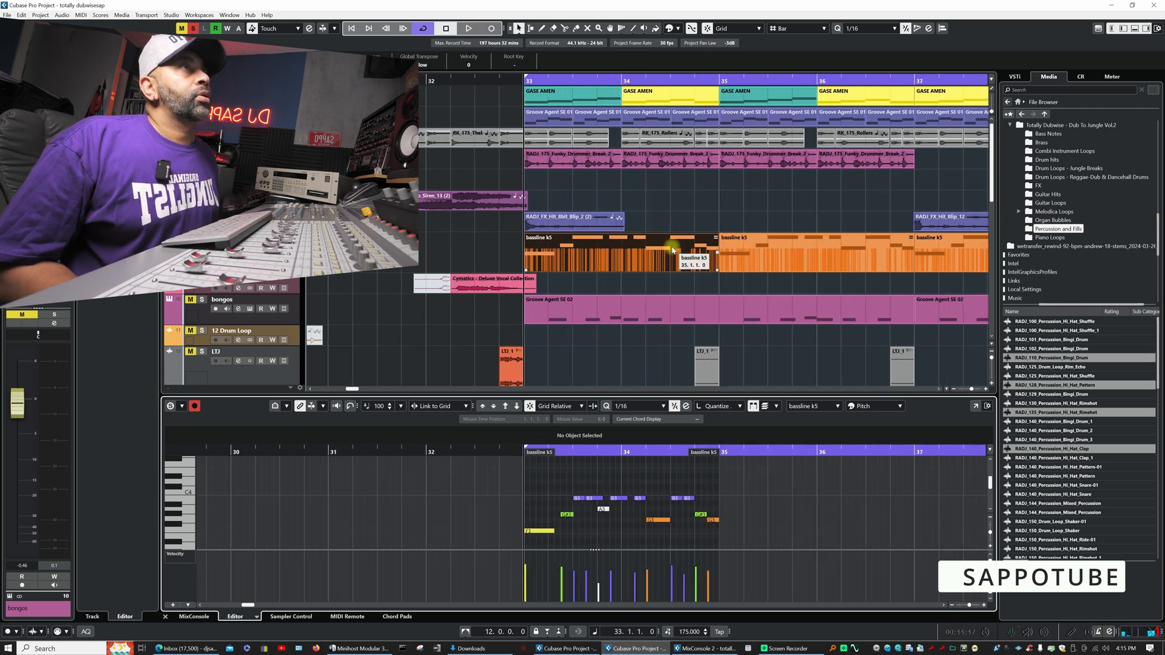
- Solo the dub 2 jungle 2 bass and the bongos, and listen to them together from bar 33
{"action": "left_click", "coordinate": [202, 238]}
{"action": "left_click", "coordinate": [194, 301]}
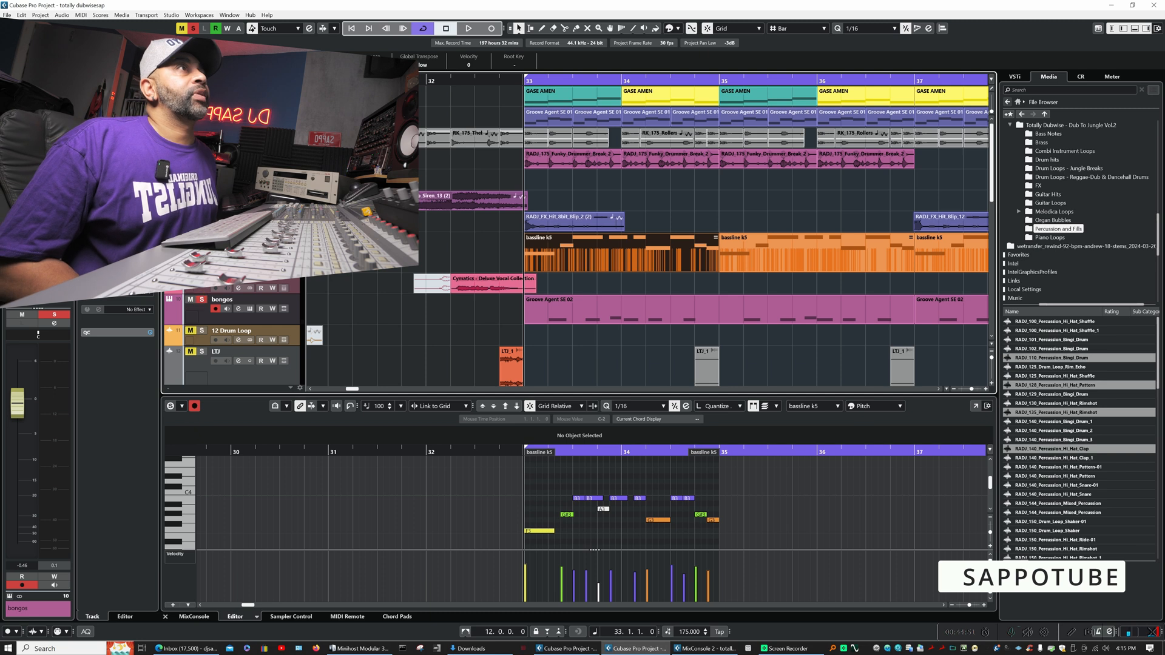
{"action": "key", "text": "space"}
{"action": "left_click", "coordinate": [649, 352]}
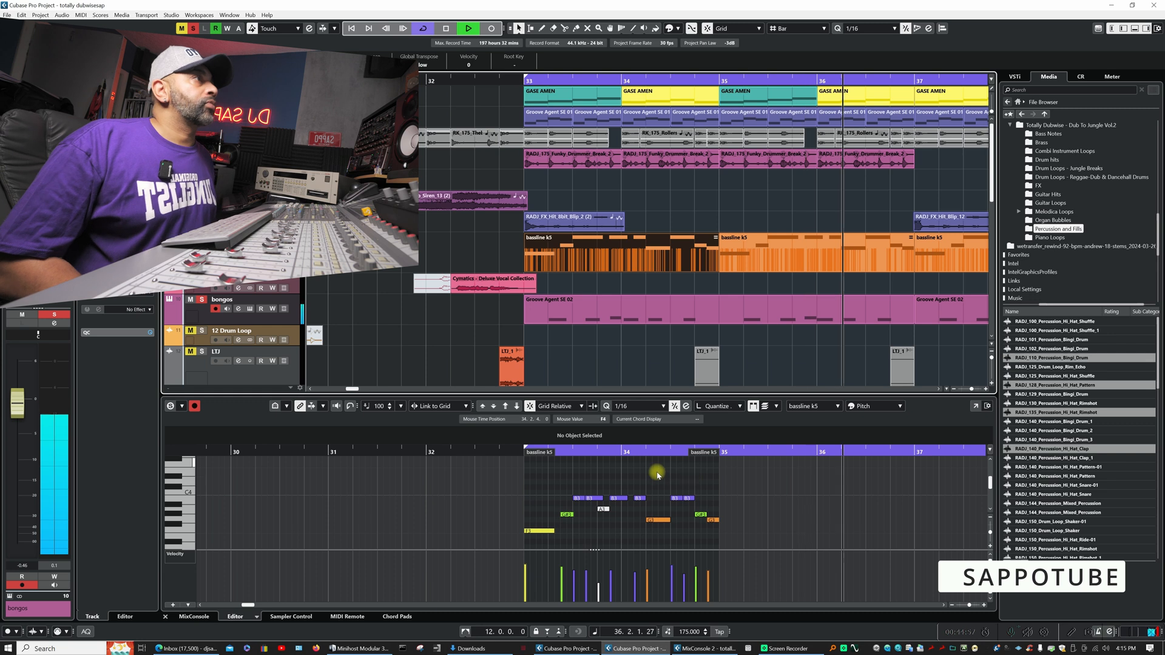
{"action": "key", "text": "space"}
- Show the first Groove Agent SE 02 part of the bongos in the key editor and play it to examine its note timing
{"action": "left_click", "coordinate": [612, 316]}
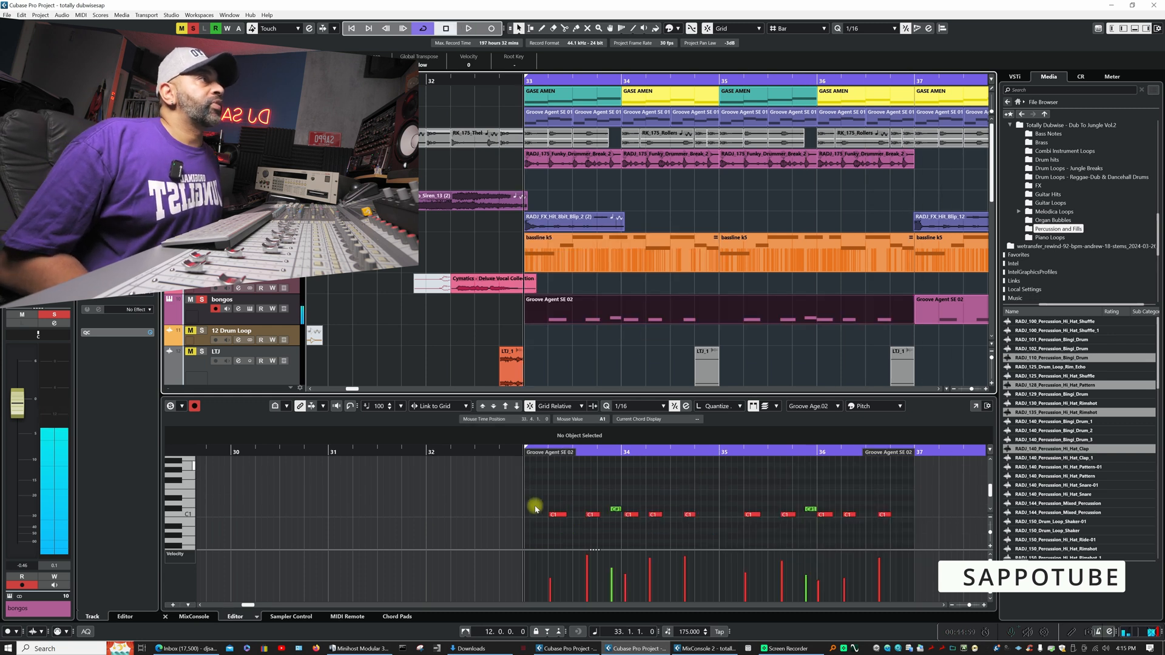
{"action": "key", "text": "space"}
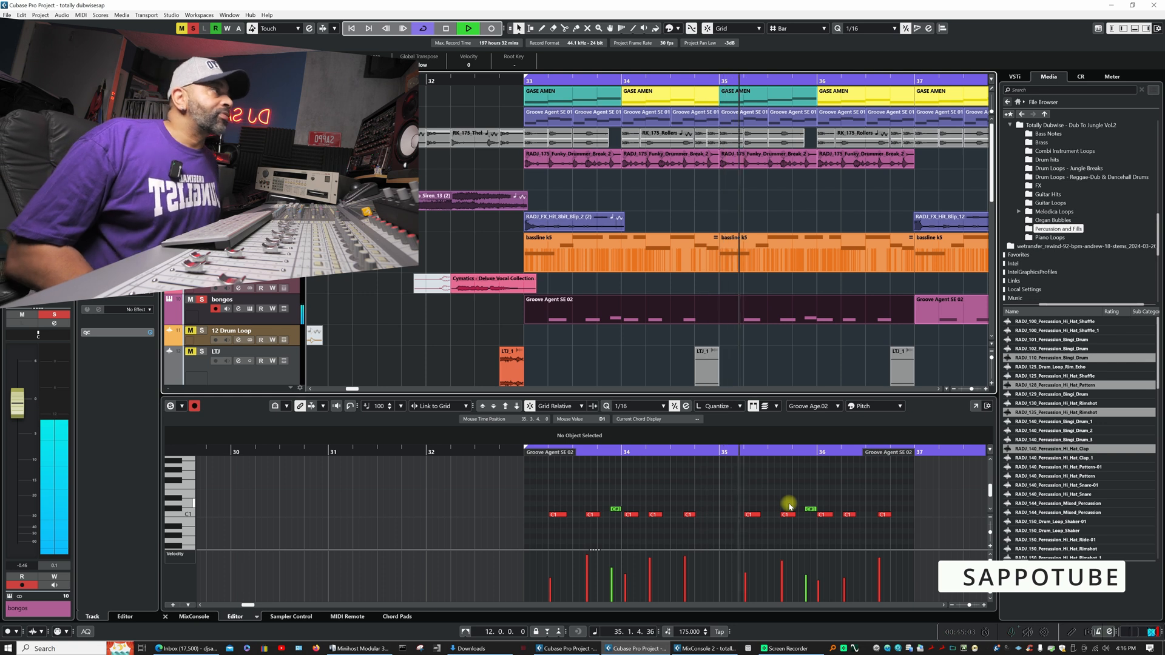
{"action": "key", "text": "space"}
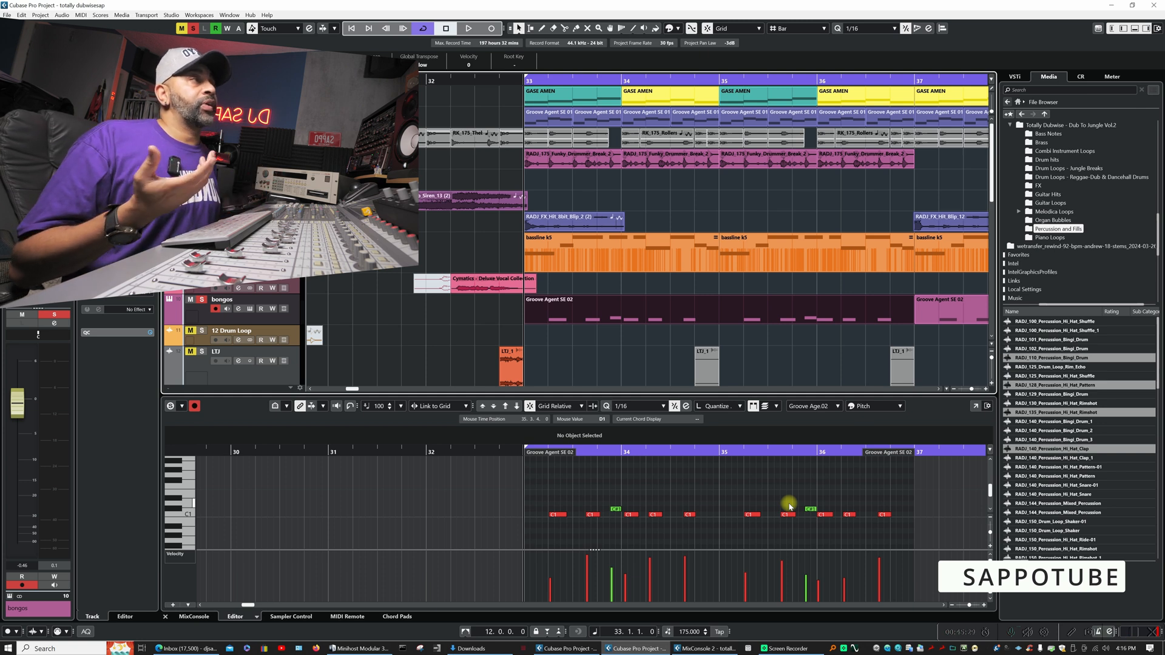
- Try quantizing all the notes in the bongos part, undo the quantize and play the original pattern
{"action": "left_click_drag", "start_coordinate": [556, 488], "coordinate": [900, 534]}
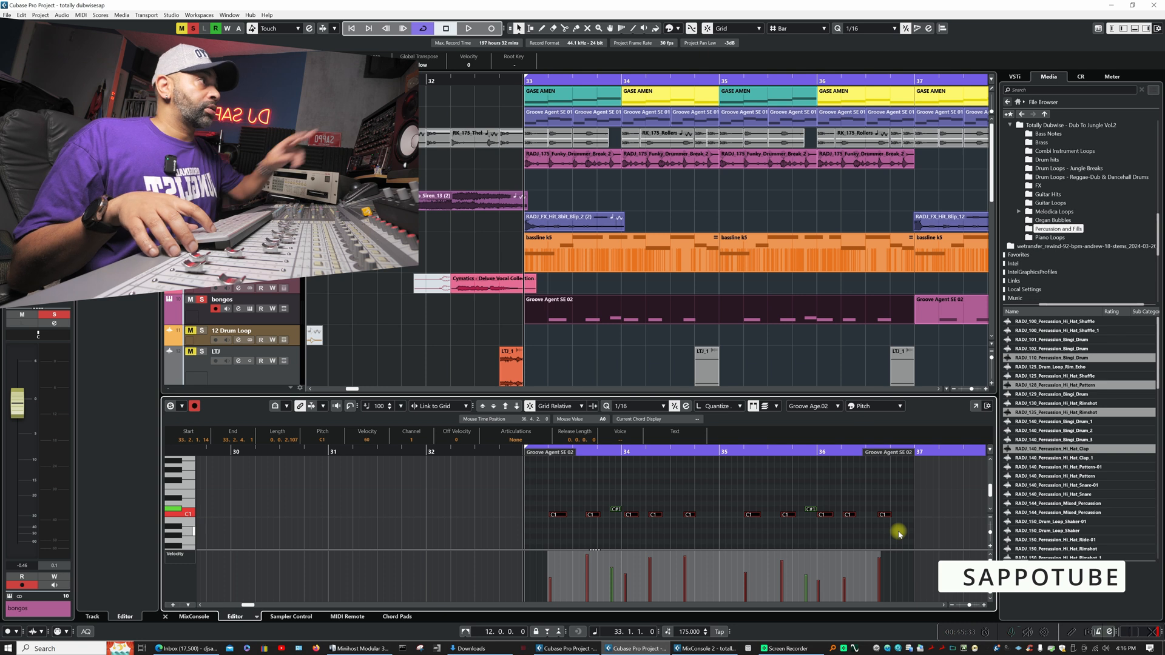
{"action": "key", "text": "q"}
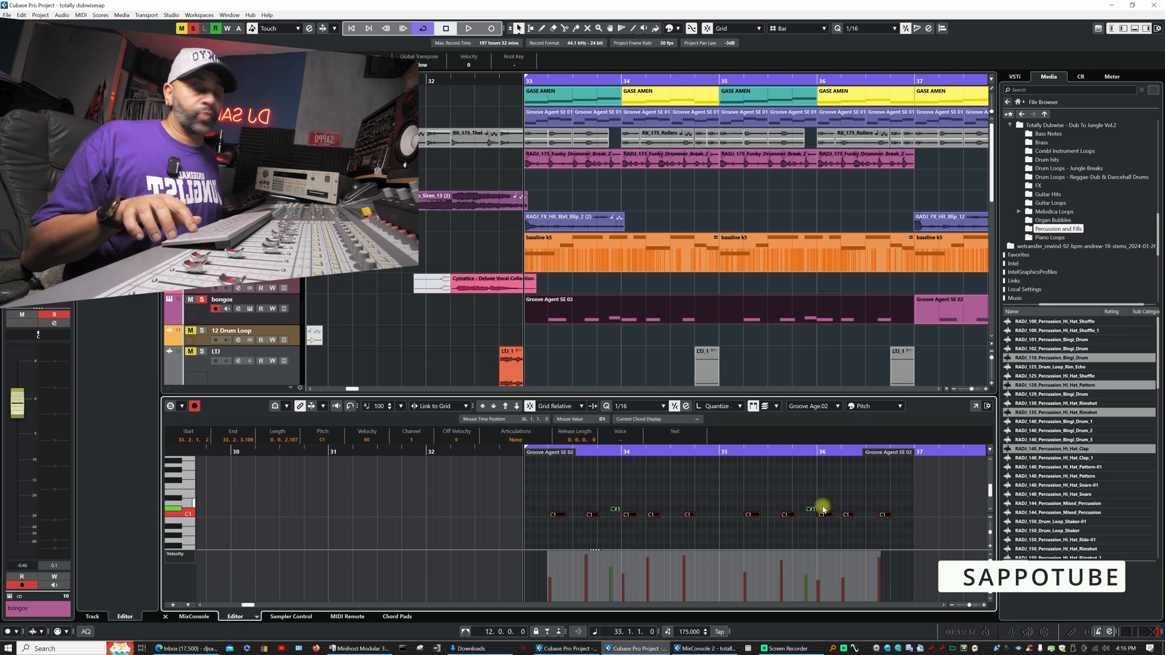
{"action": "key", "text": "ctrl+z"}
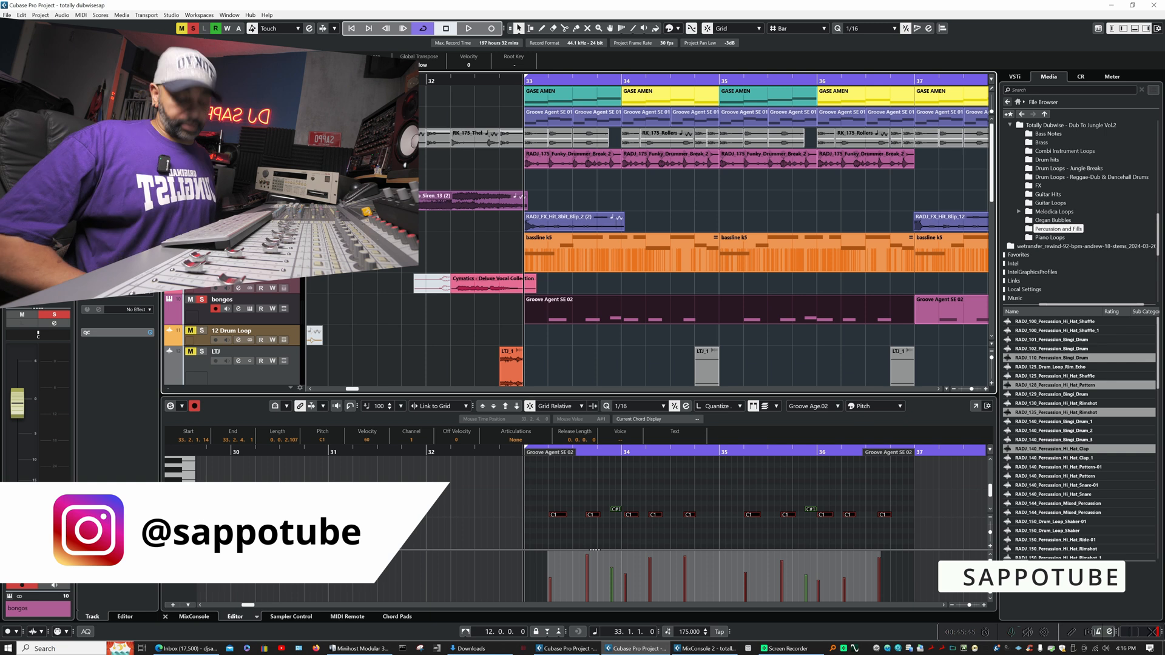
{"action": "key", "text": "space"}
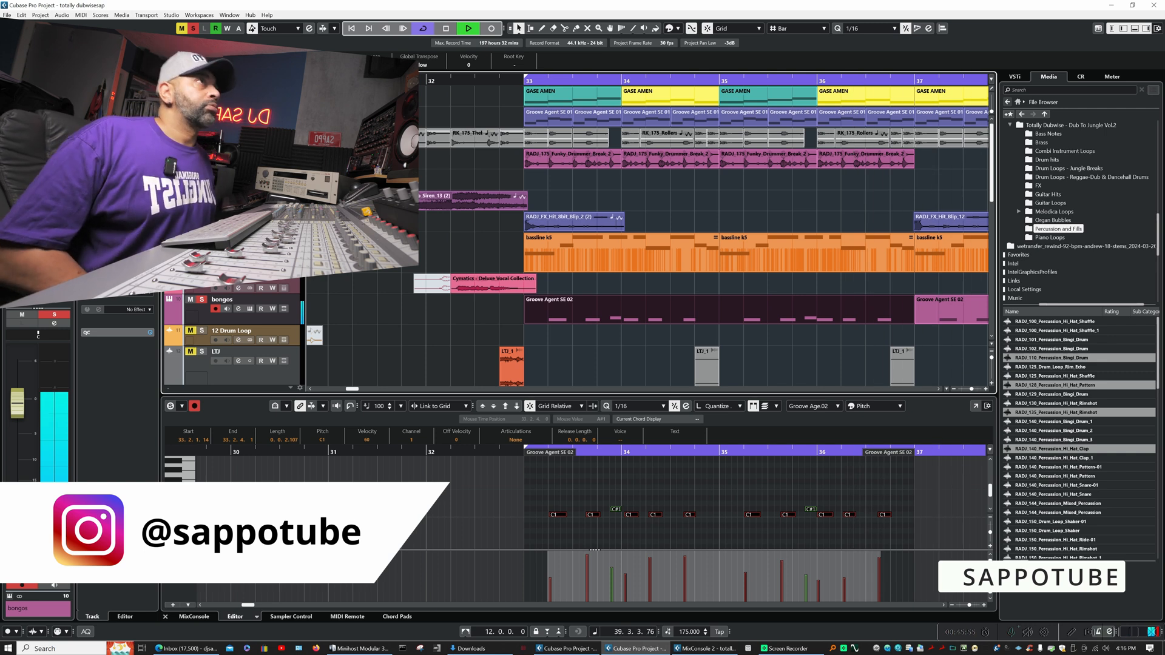
- Stop the bongos playback, clear the solo and close the key editor
{"action": "key", "text": "space"}
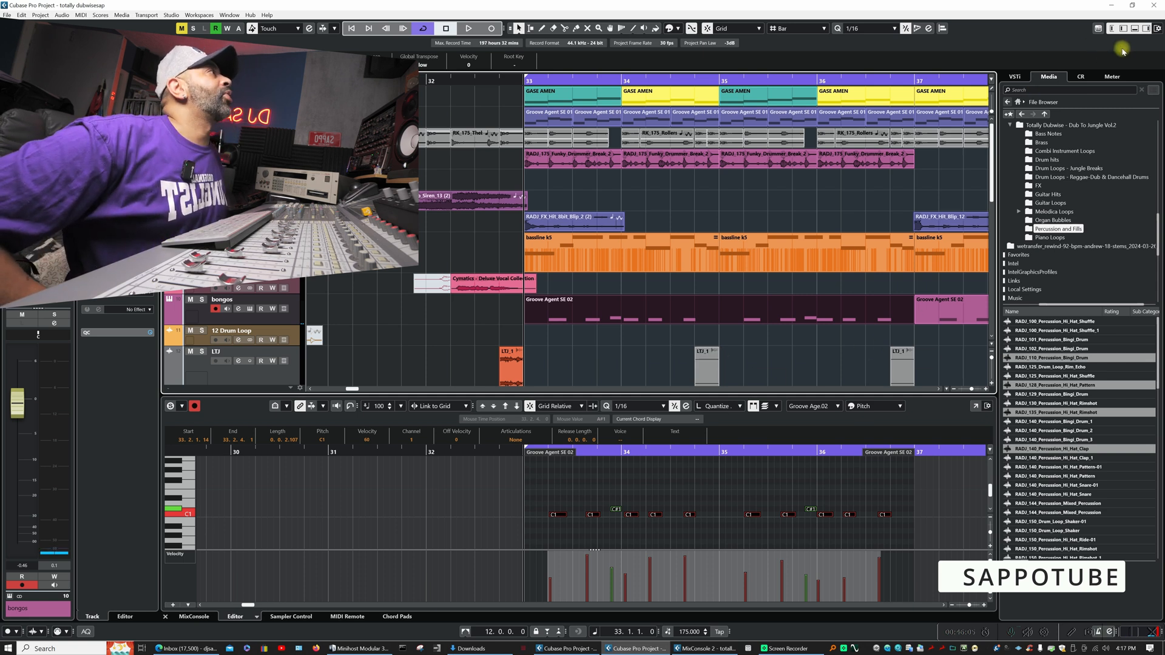
{"action": "left_click", "coordinate": [1135, 31]}
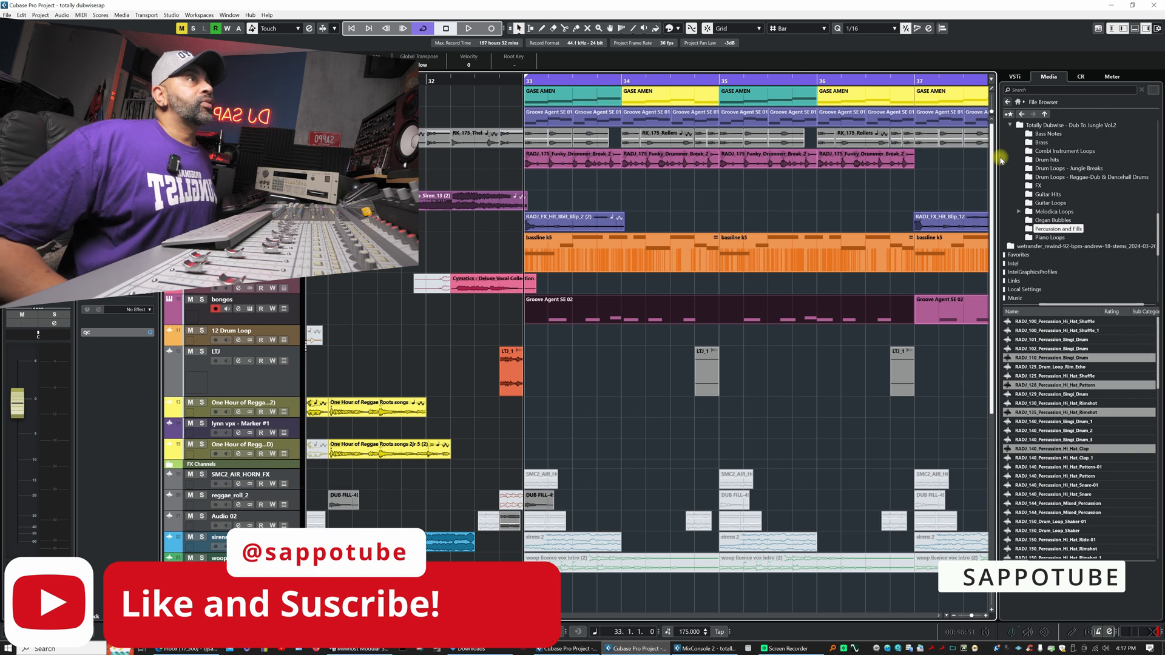
- Play the full arrangement from the start of the project and follow its parts across the tracks
{"action": "left_click", "coordinate": [350, 28]}
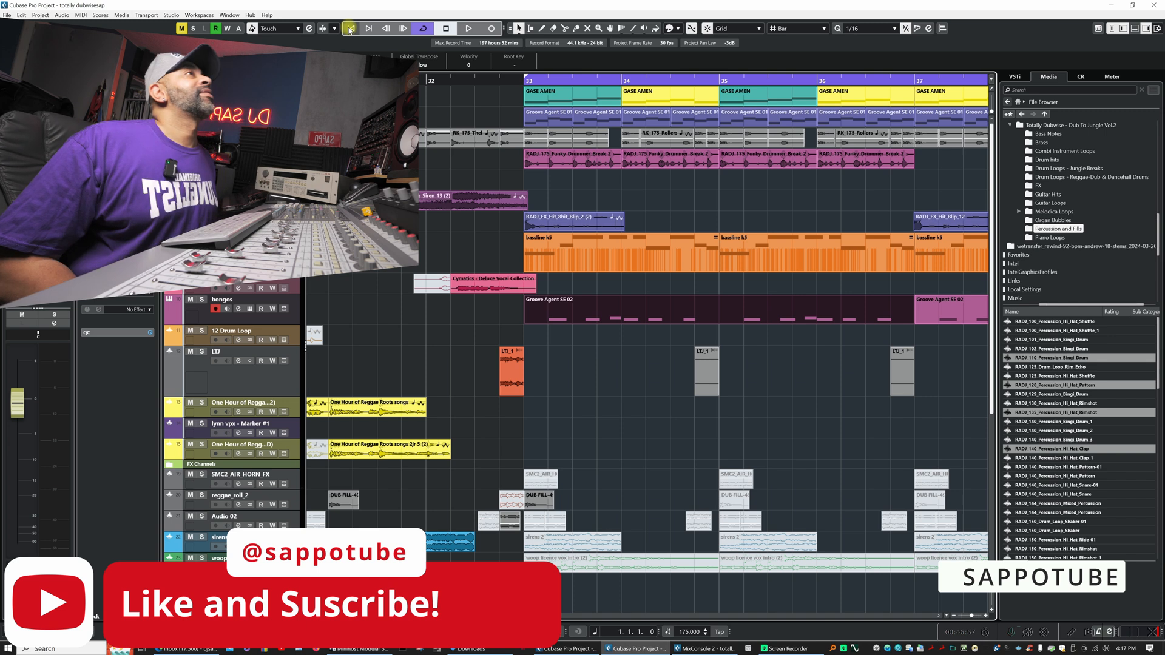
{"action": "left_click", "coordinate": [469, 28]}
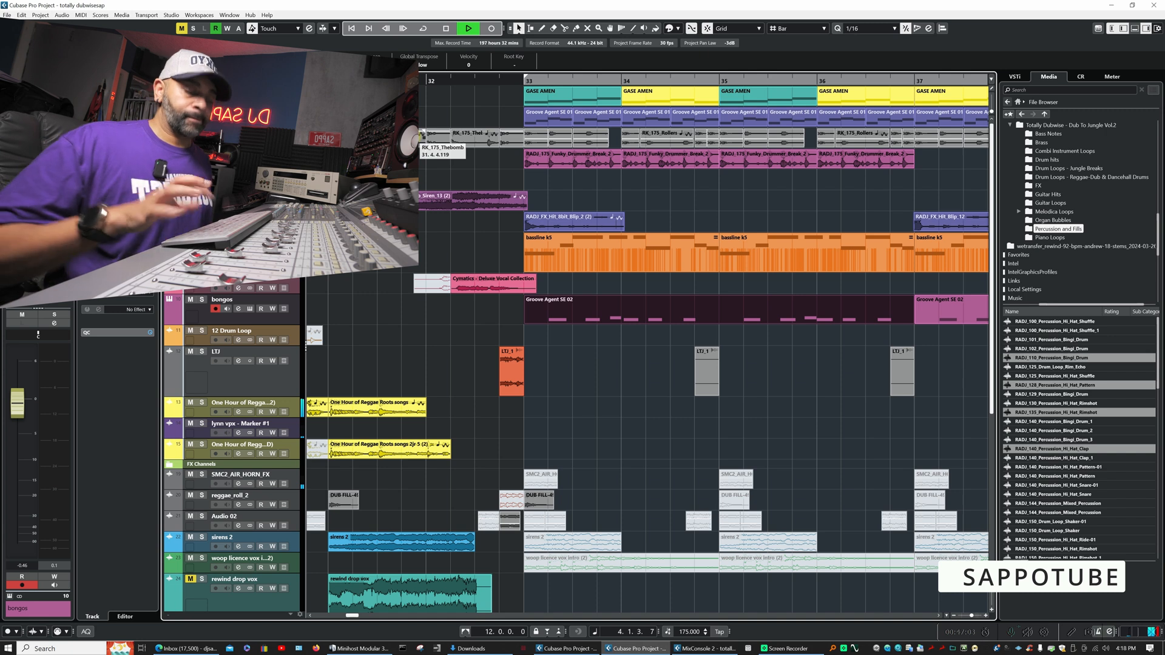
{"action": "key", "text": "g"}
{"action": "key", "text": "g"}
{"action": "key", "text": "g"}
{"action": "key", "text": "g"}
{"action": "key", "text": "g"}
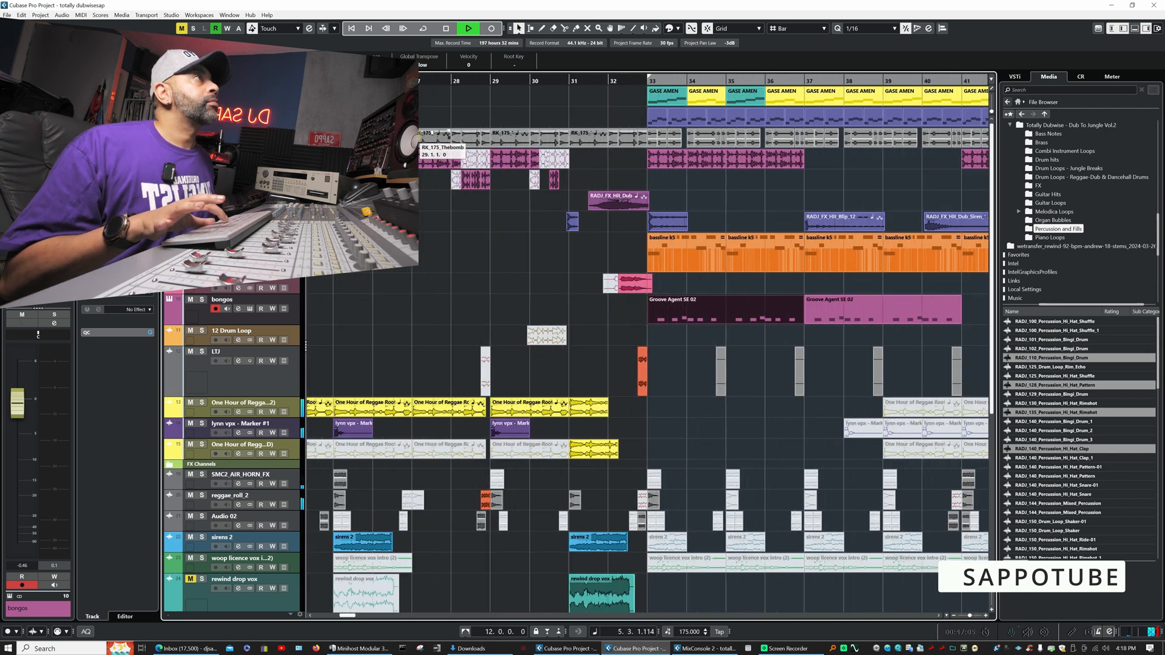
{"action": "key", "text": "g"}
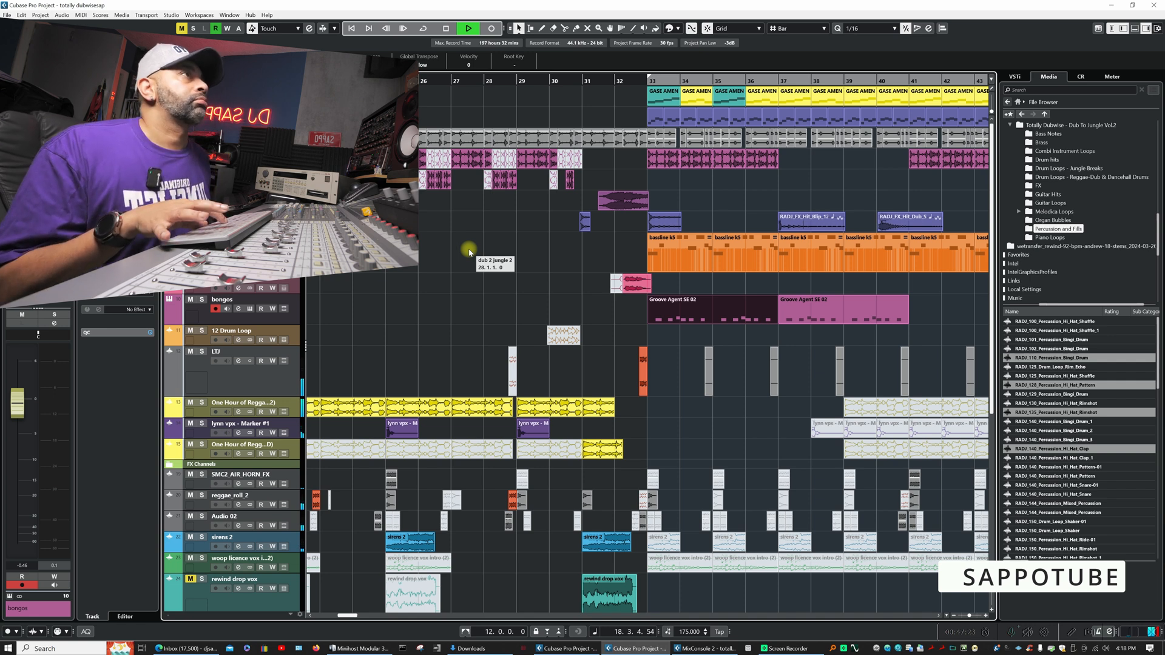
{"action": "key", "text": "g"}
{"action": "key", "text": "g"}
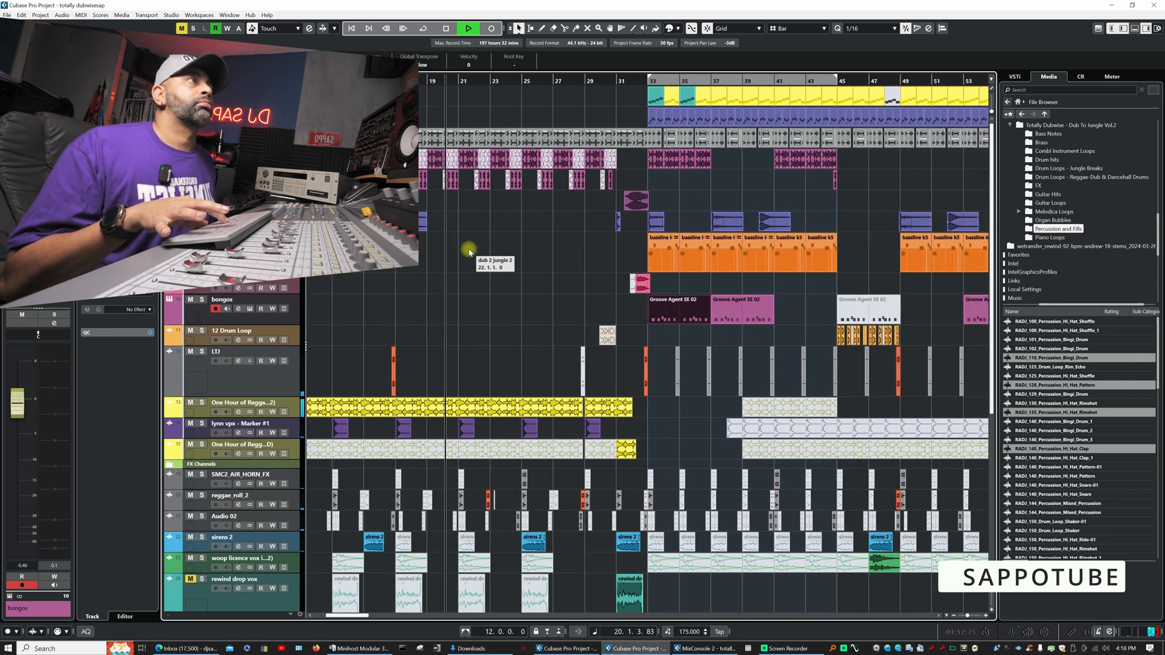
{"action": "key", "text": "g"}
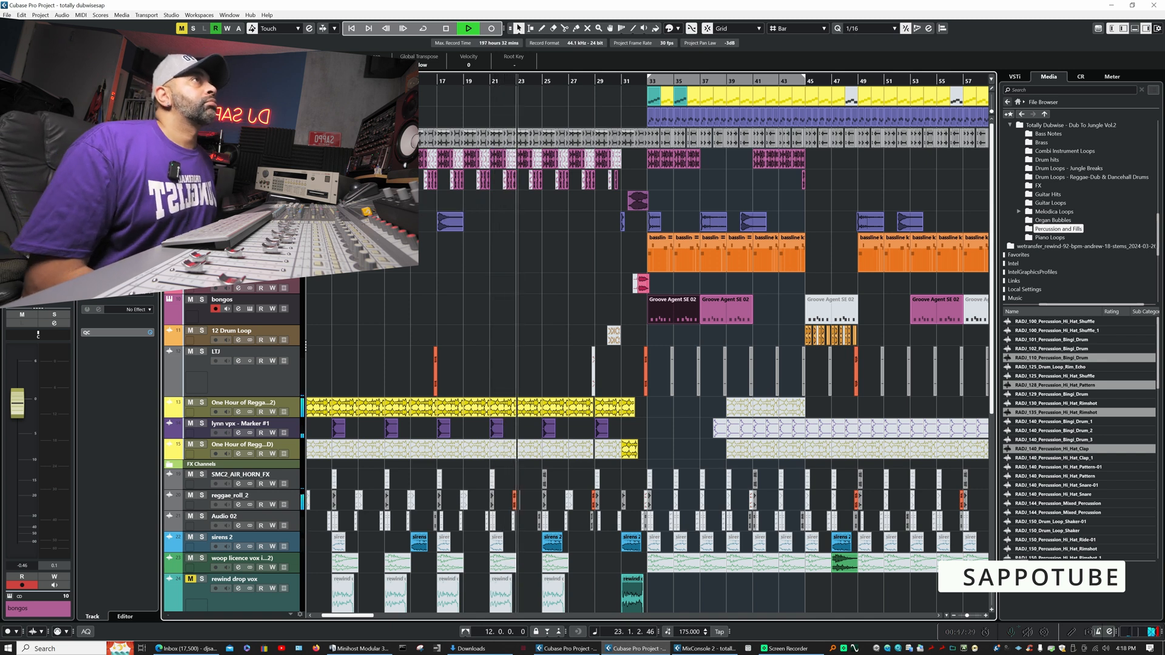
- Examine the iron channel's inserts and equalizer during playback, and briefly solo the siren FX track
{"action": "left_click", "coordinate": [238, 142]}
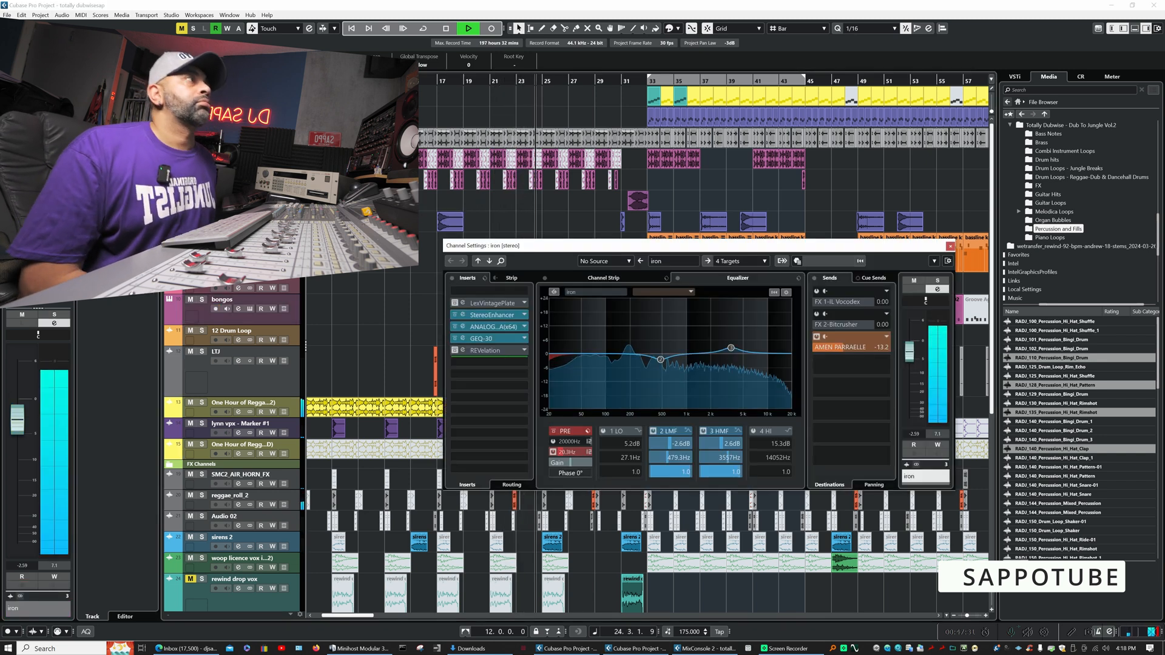
{"action": "key", "text": "Escape"}
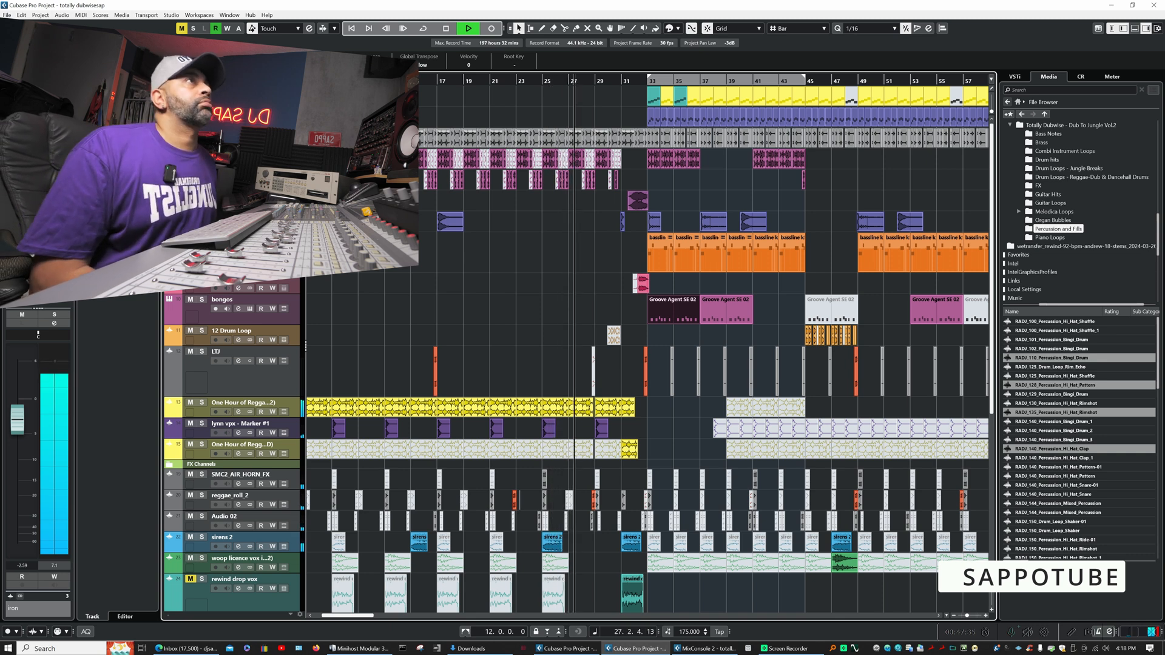
{"action": "left_click", "coordinate": [238, 121]}
{"action": "key", "text": "Escape"}
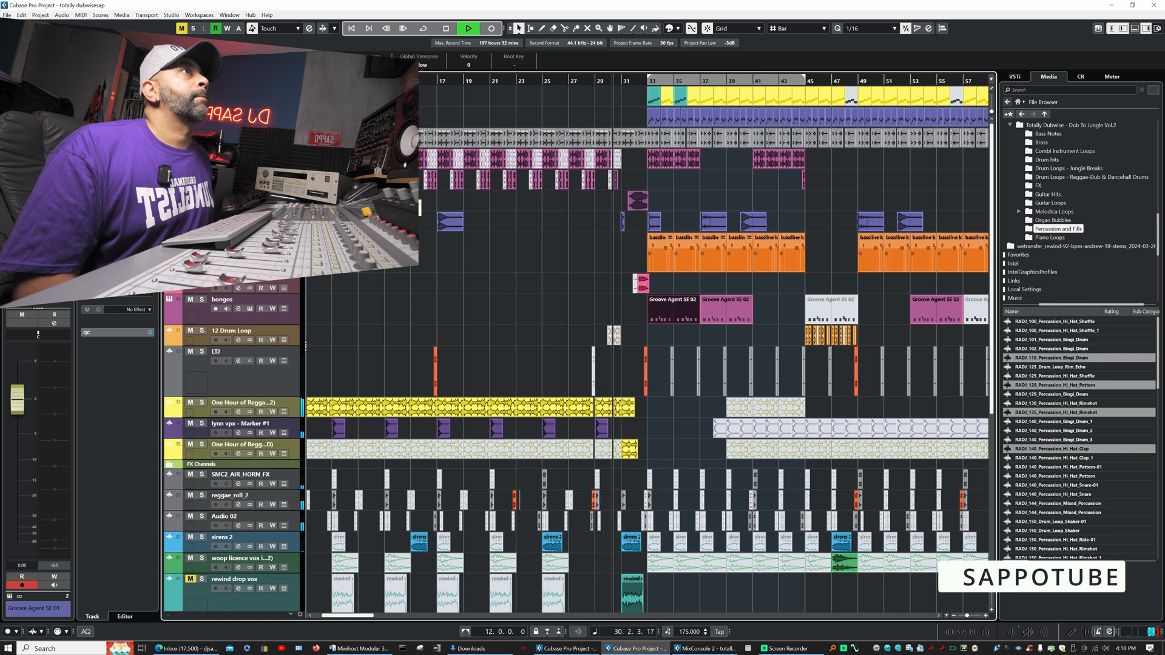
{"action": "left_click", "coordinate": [202, 195]}
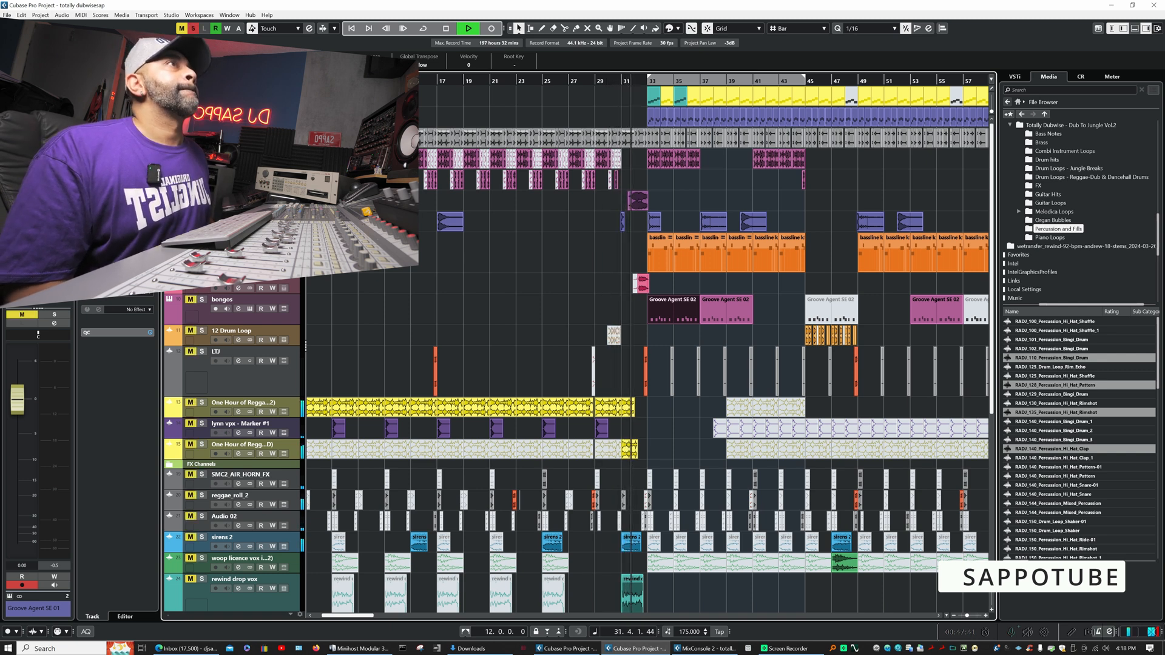
{"action": "left_click", "coordinate": [202, 195]}
- Examine the RADJ_175_Funky_Drummer_Break_2 channel's inserts and equalizer, and keep playing to follow the wider arrangement
{"action": "left_click", "coordinate": [239, 163]}
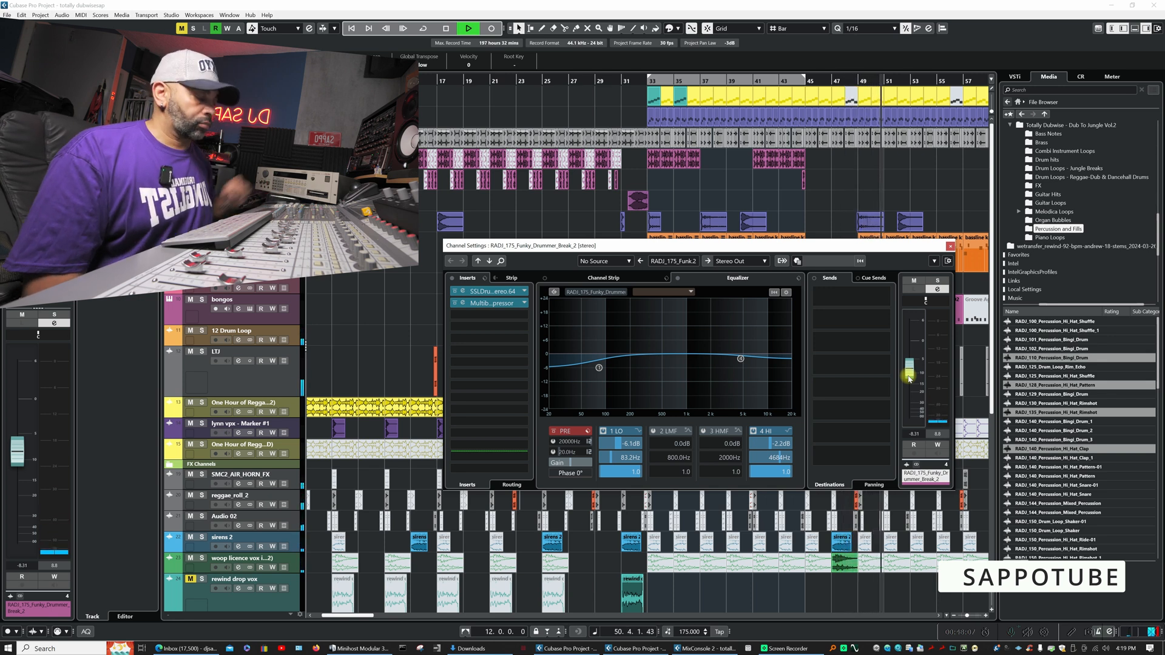
{"action": "left_click", "coordinate": [950, 246]}
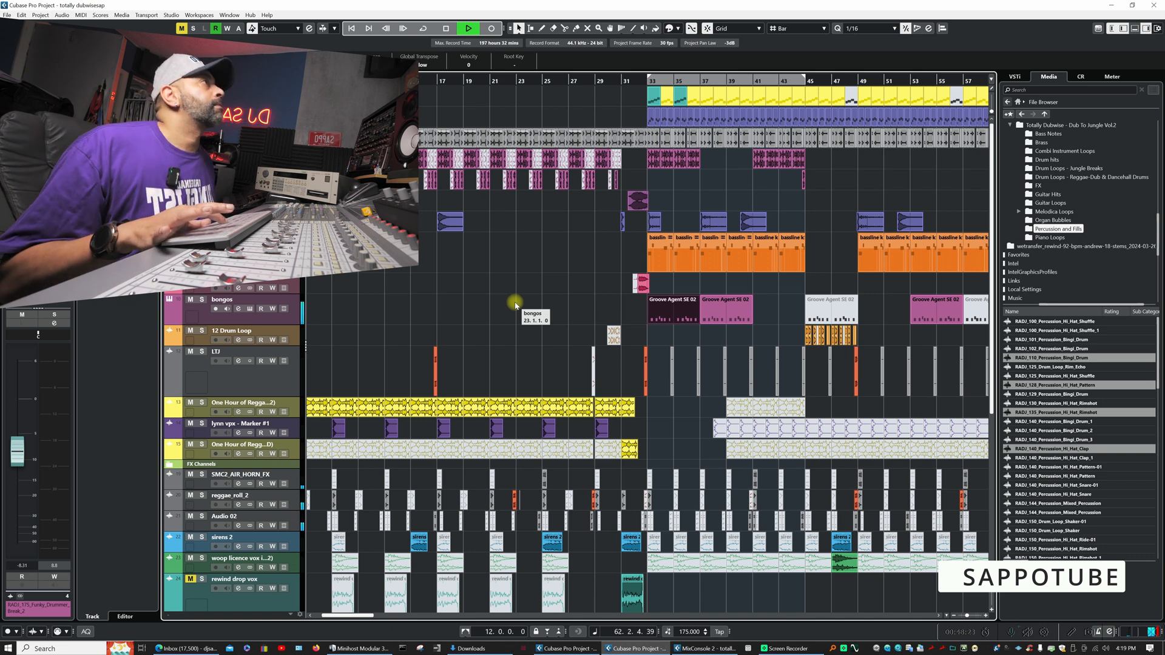
{"action": "key", "text": "g"}
{"action": "key", "text": "g"}
{"action": "key", "text": "g"}
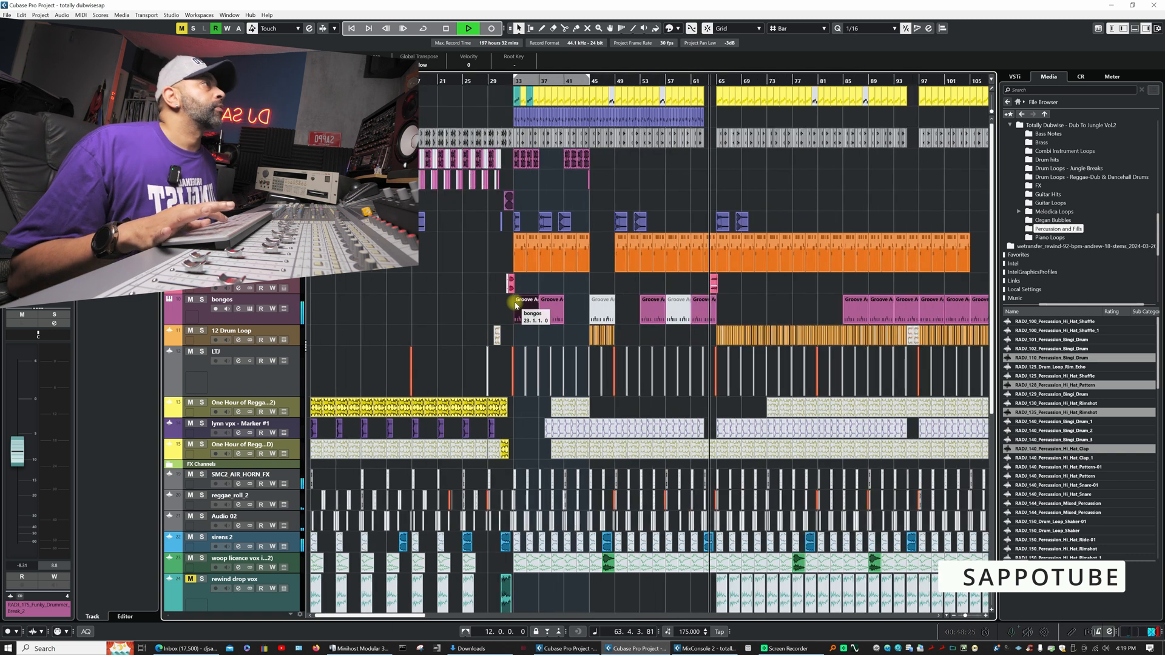